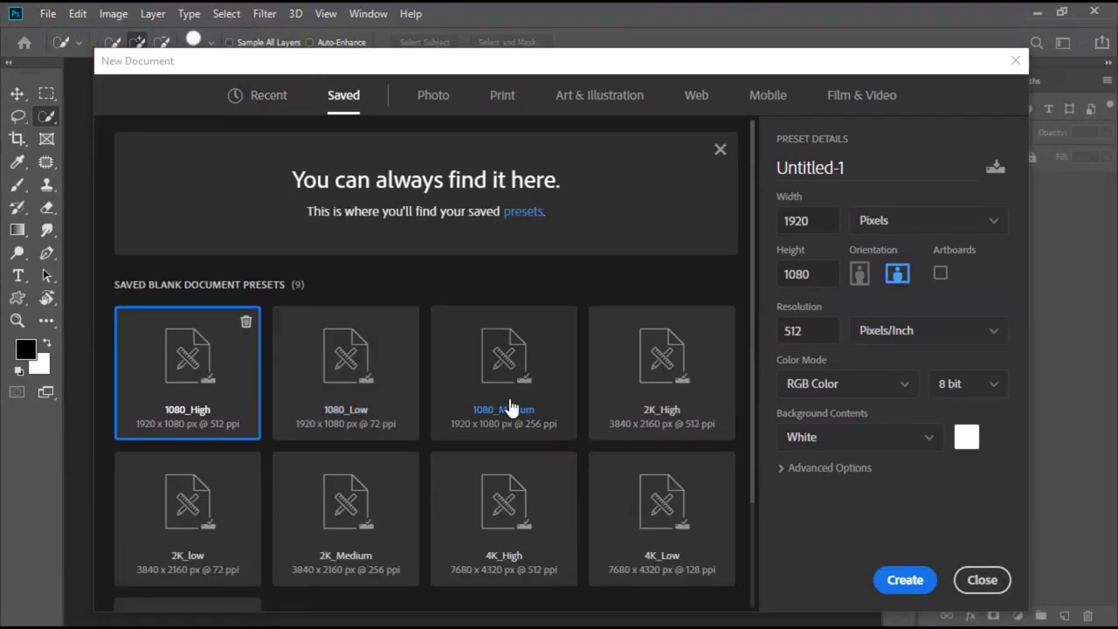
- Create a transparent 1920×1080 document named 'Speed Art', then bring up the Open browser
text(Speed Art)
click(861, 437)
click(860, 515)
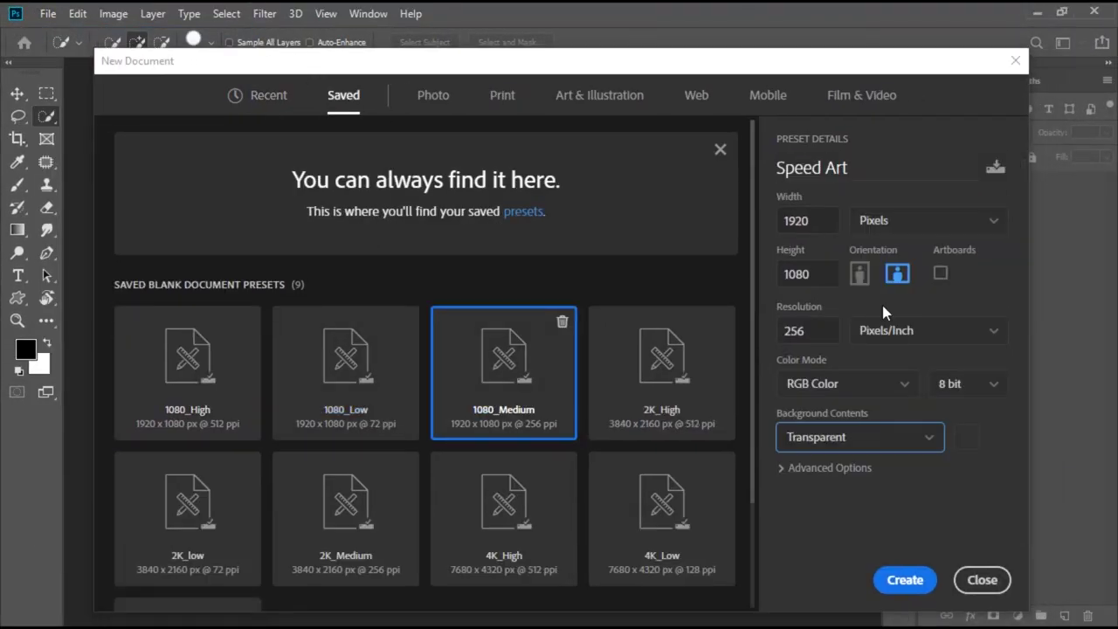
click(905, 580)
key(ctrl+o)
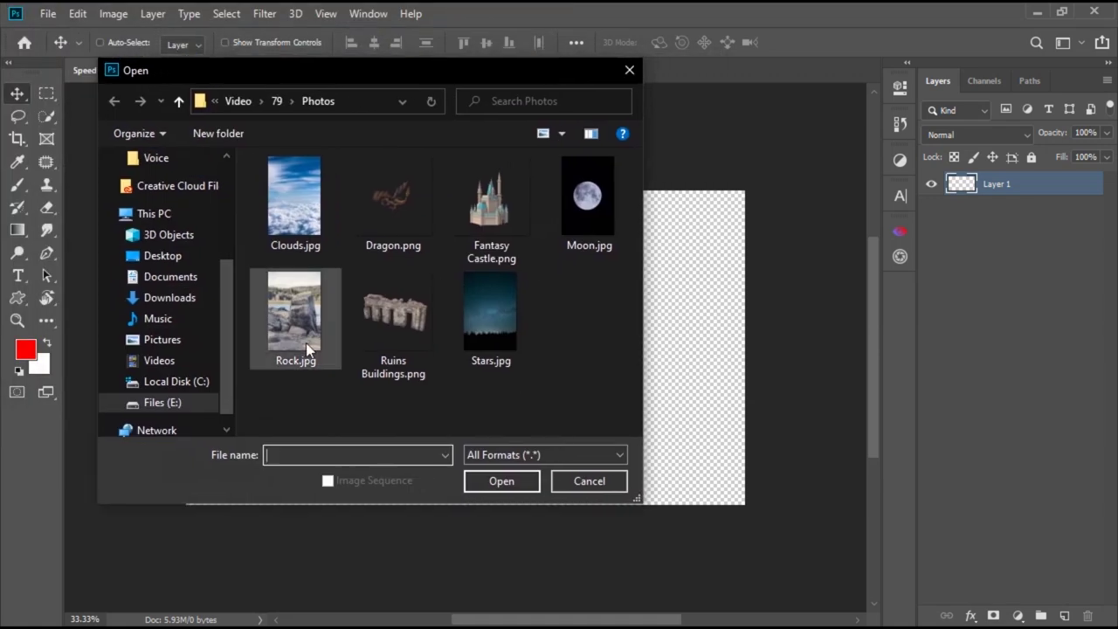
- Bring Clouds.jpg into Speed Art and scale it to canvas height at the left edge
double_click(300, 201)
drag(194, 131, 140, 69)
click(359, 70)
key(ctrl+t)
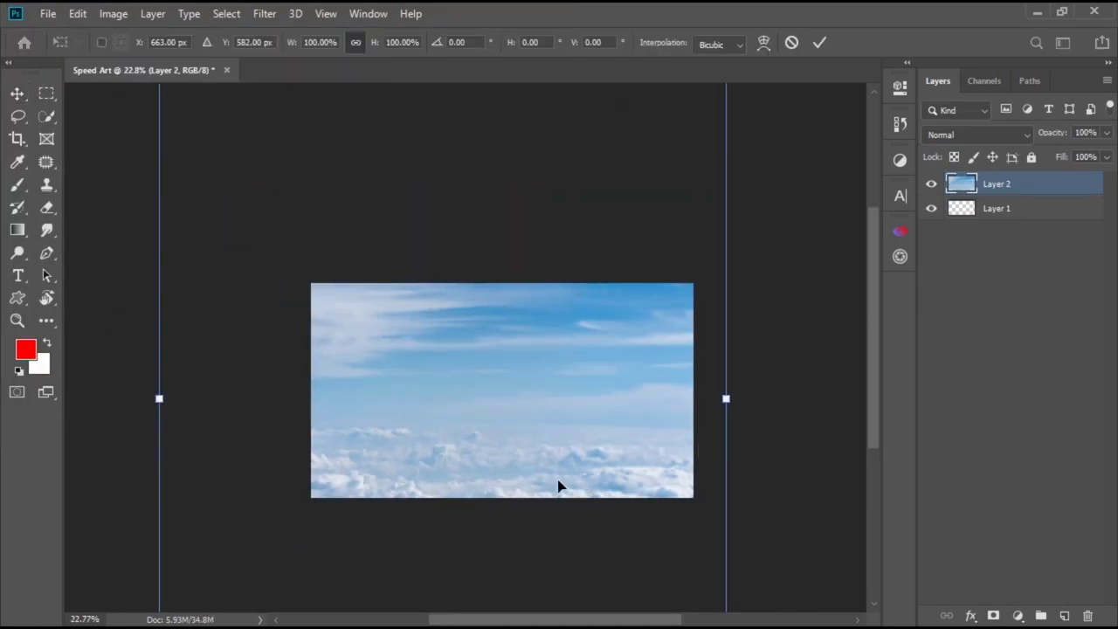
mouse_move(561, 487)
mouse_down()
mouse_move(577, 282)
mouse_move(693, 228)
mouse_move(582, 113)
mouse_up()
key(ctrl+0)
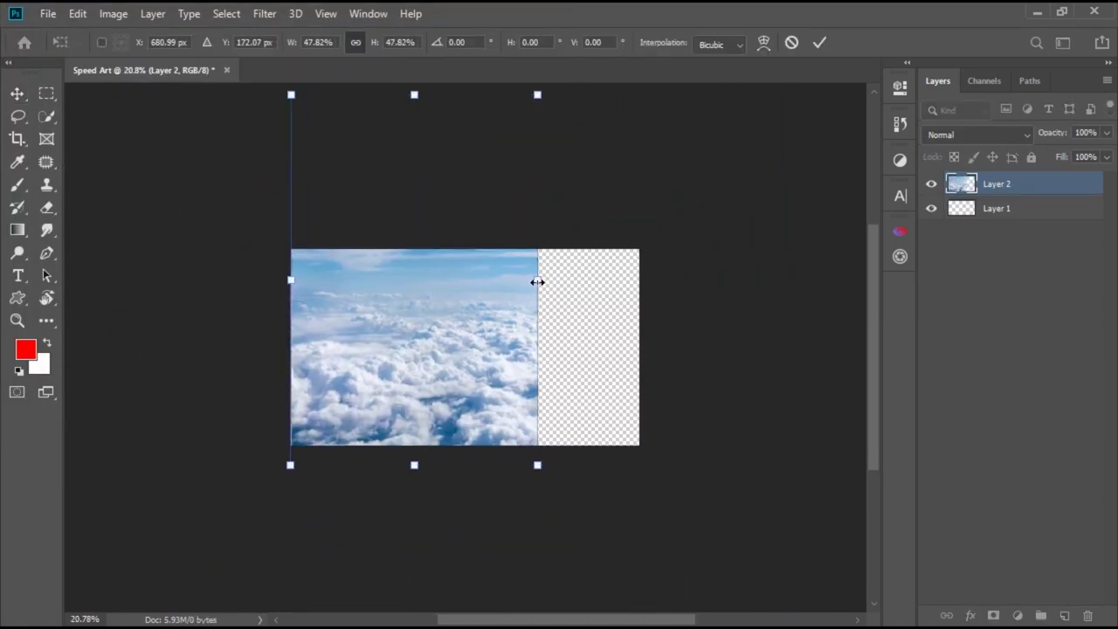
drag(537, 282, 517, 282)
drag(471, 327, 472, 334)
key(Return)
key(ctrl+0)
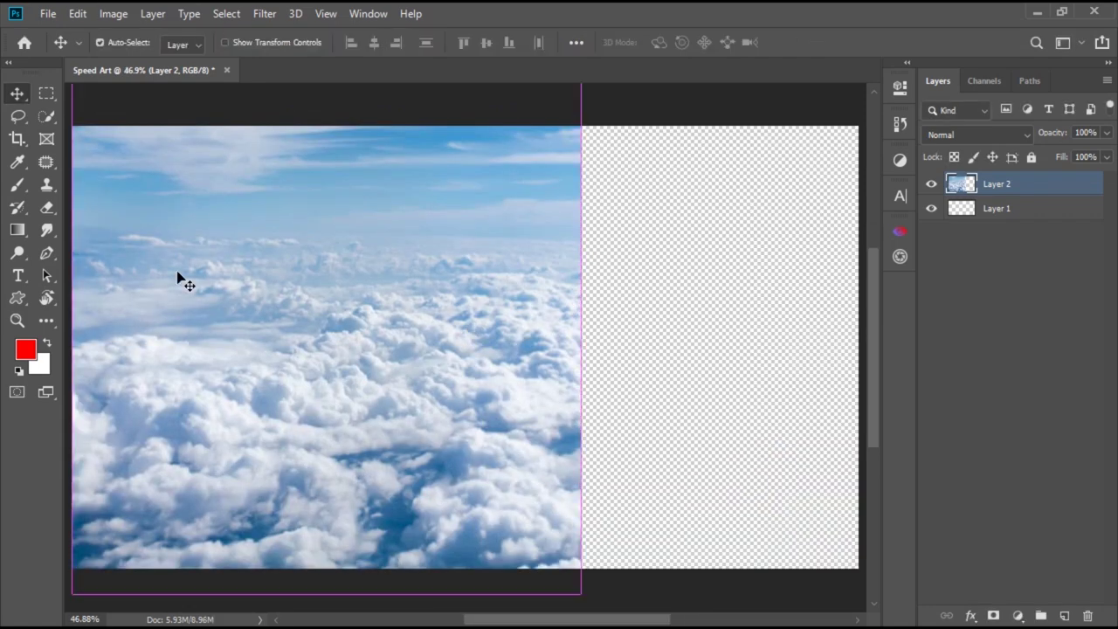
- Duplicate the clouds onto the empty right side and delete the extra copy layer
key(ctrl+k)
key(Return)
key(ctrl+minus)
drag(387, 369, 682, 403)
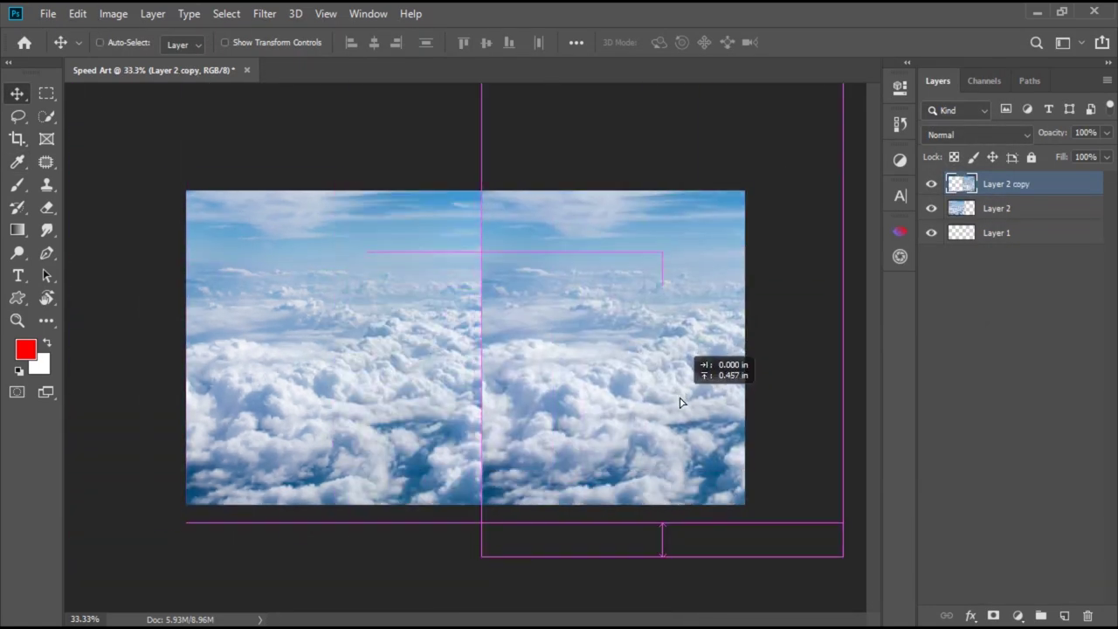
key(b)
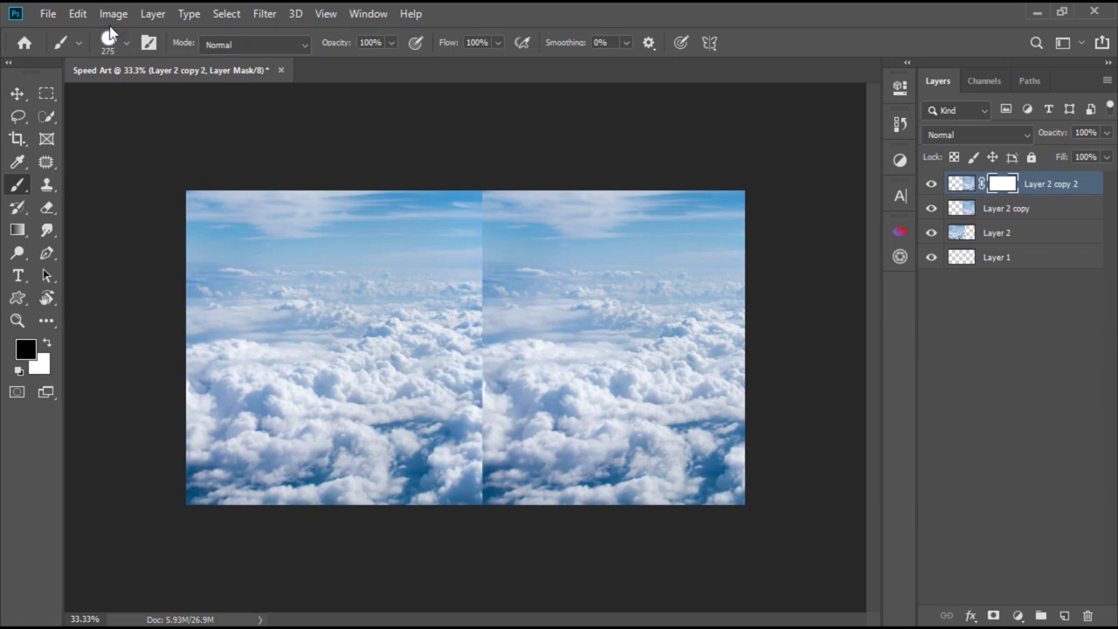
key(ctrl+0)
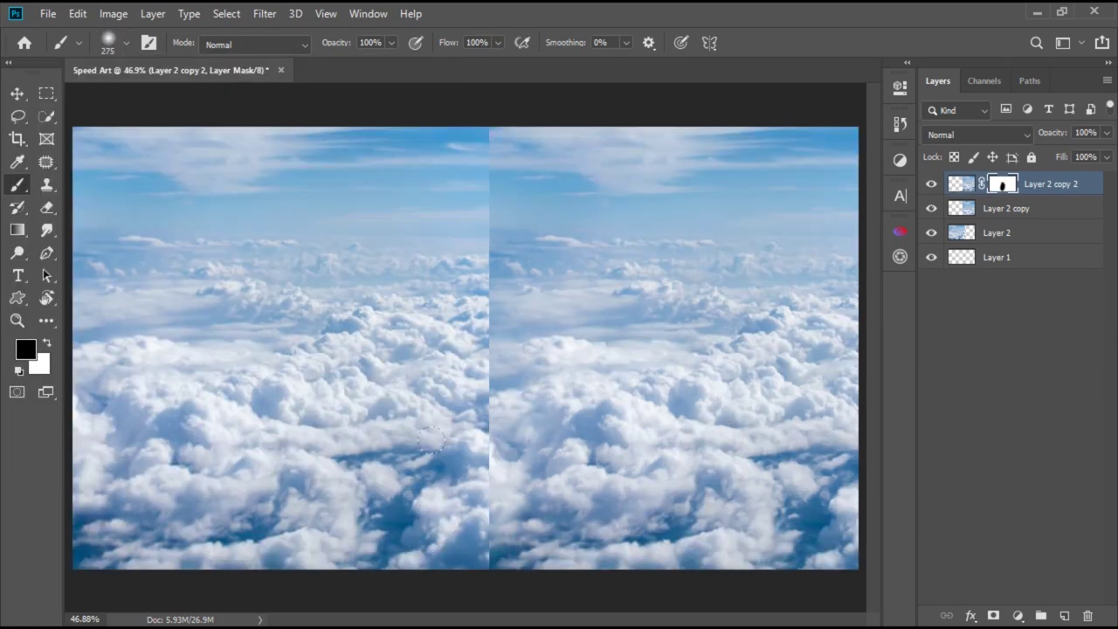
key(Delete)
click(637, 257)
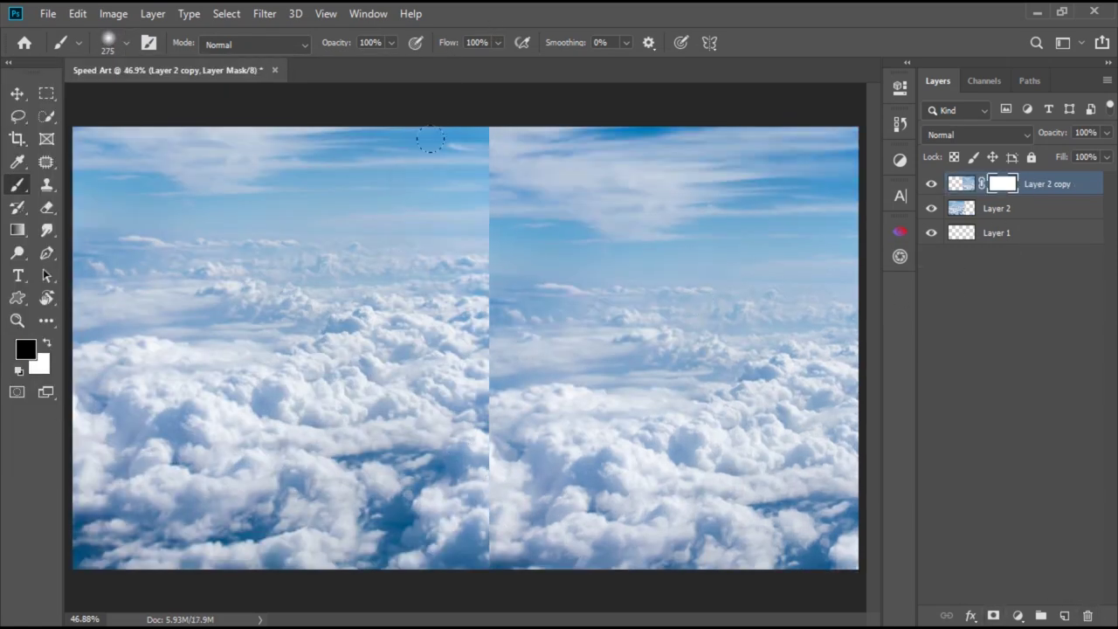
- Paint out the vertical seam and stretch a strip along the original clouds' right edge
drag(445, 516, 464, 193)
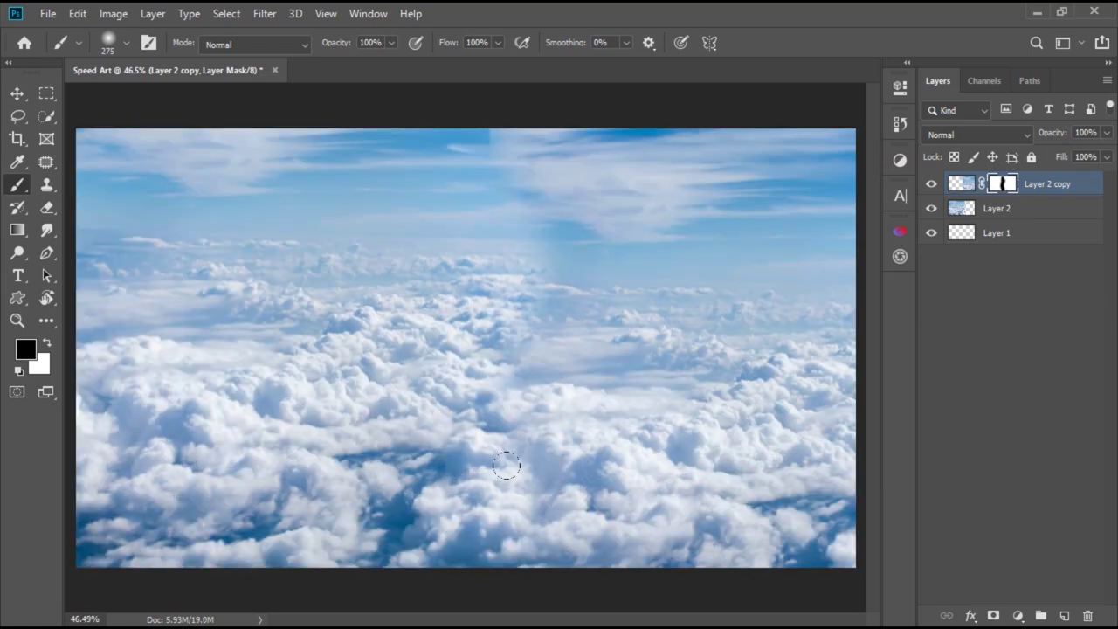
click(931, 183)
key(m)
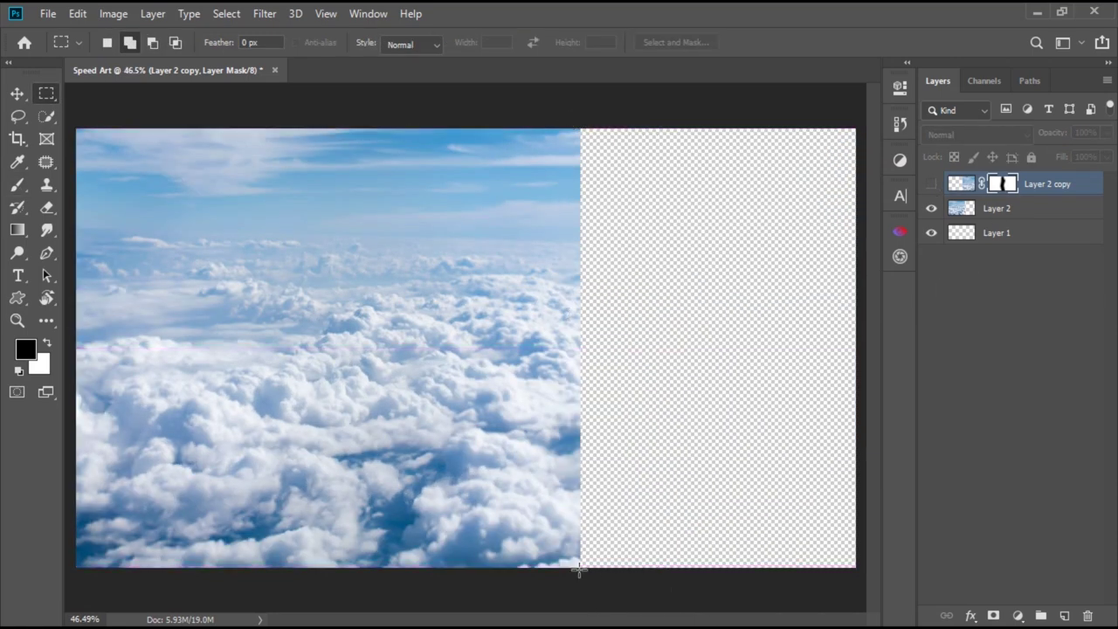
click(997, 208)
key(ctrl+t)
drag(598, 350, 647, 354)
key(Return)
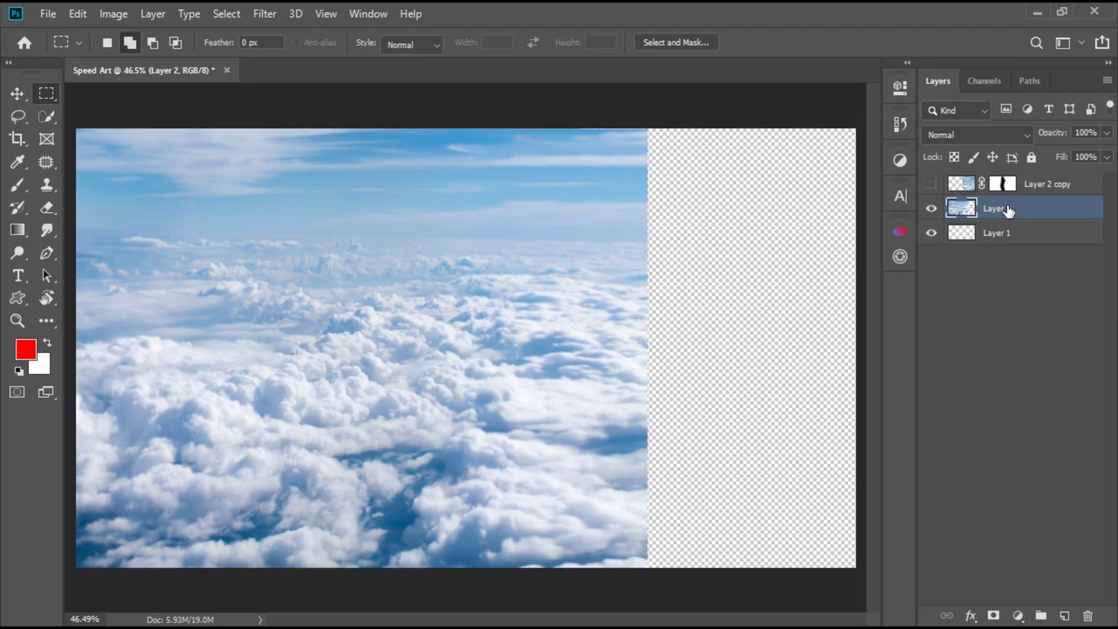
click(931, 183)
- Blend the clouds around the seam on the right copy's mask
key(b)
drag(490, 499, 476, 306)
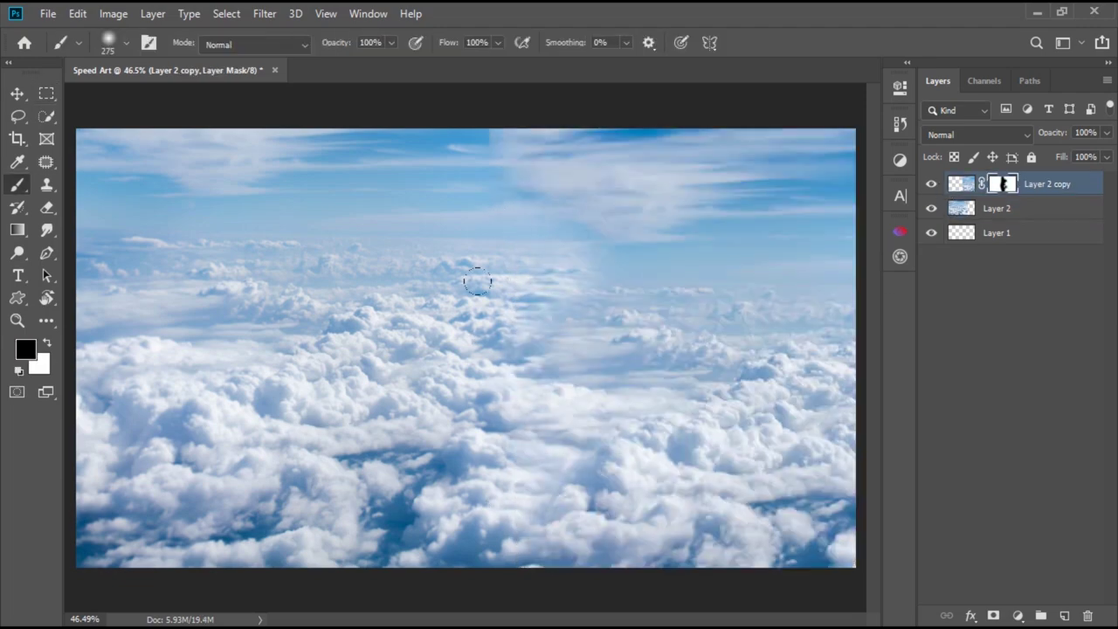
key(x)
scroll(501, 429, down, 2)
scroll(528, 427, up, 2)
click(961, 183)
key(ctrl+t)
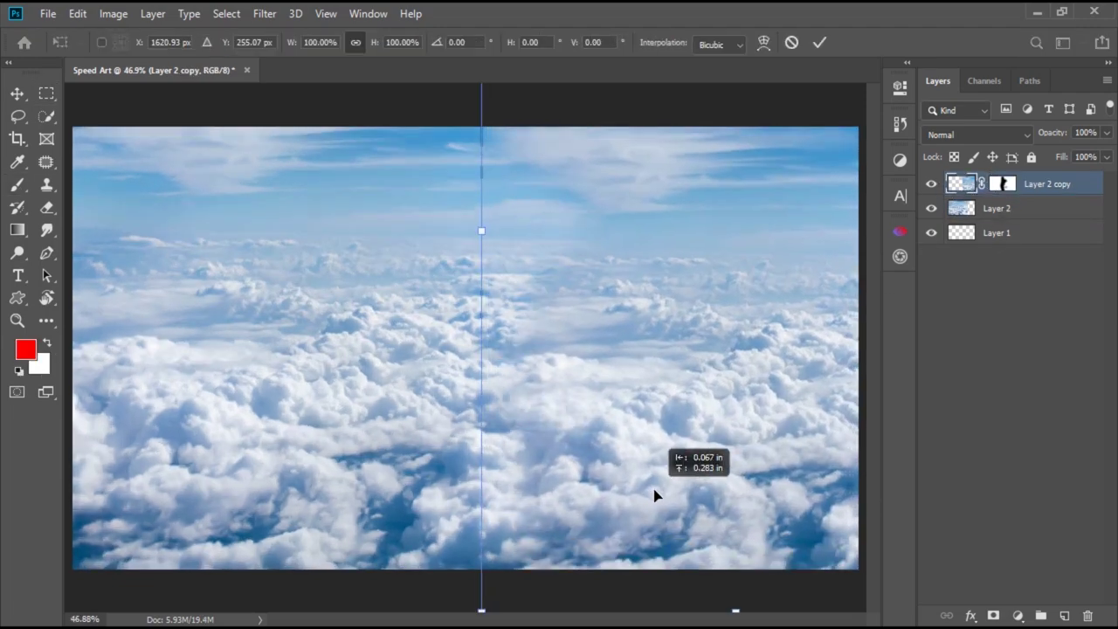
key(Return)
scroll(626, 464, down, 2)
scroll(627, 464, up, 2)
scroll(470, 271, down, 1)
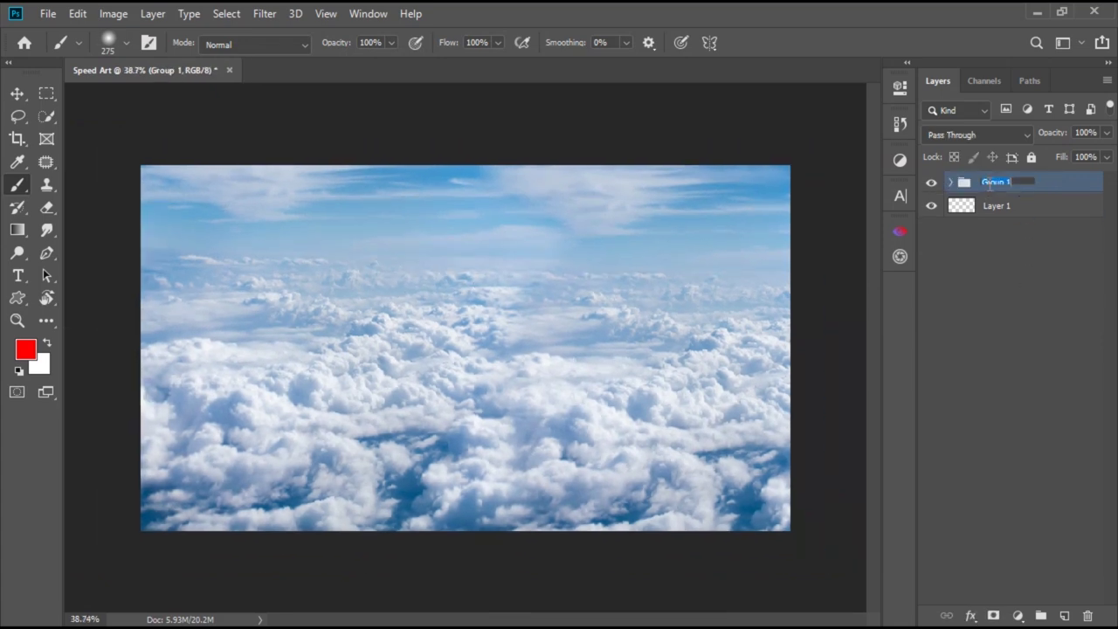
- Fade the top of the Clouds group to transparent with a gradient mask
drag(449, 278, 460, 250)
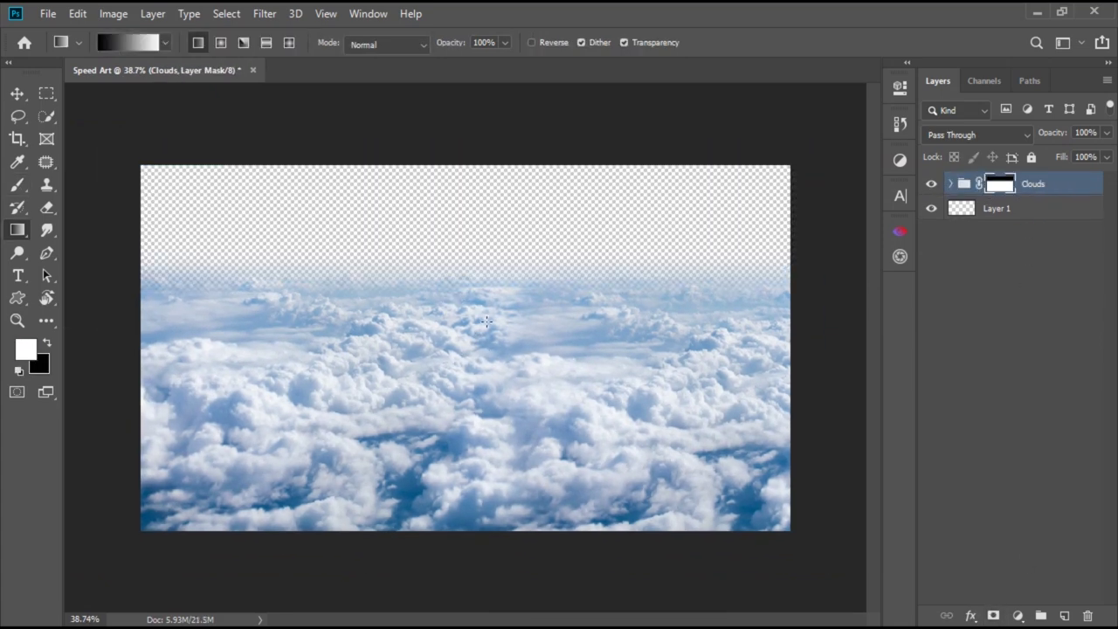
key(ctrl+z)
key(ctrl+shift+z)
key(ctrl+t)
scroll(484, 374, down, 4)
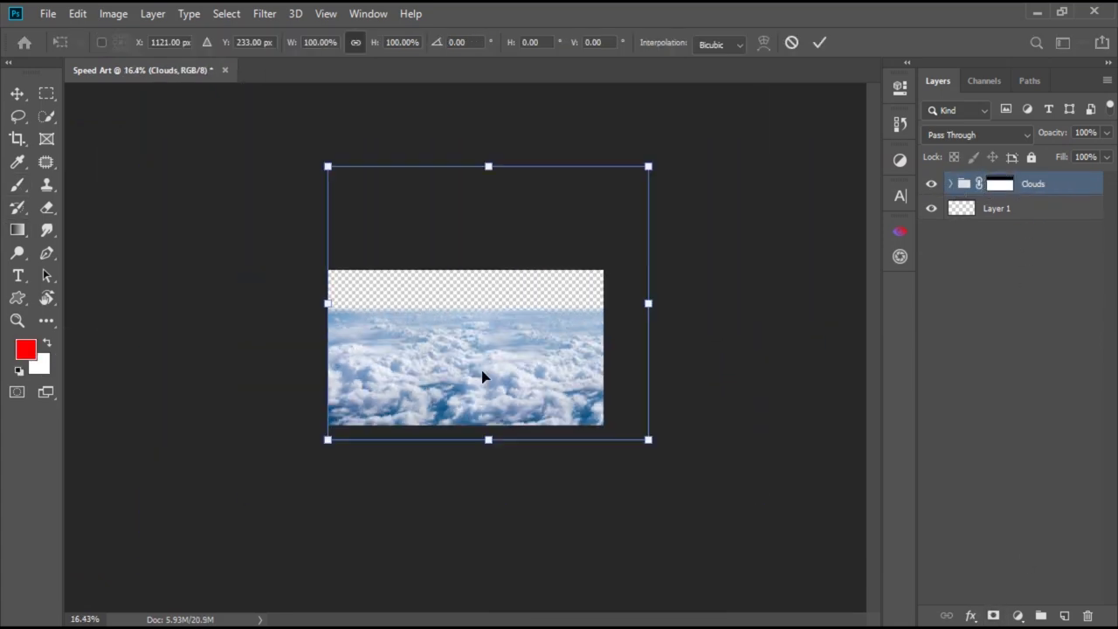
drag(489, 166, 489, 180)
key(Return)
scroll(447, 360, up, 5)
key(ctrl+z)
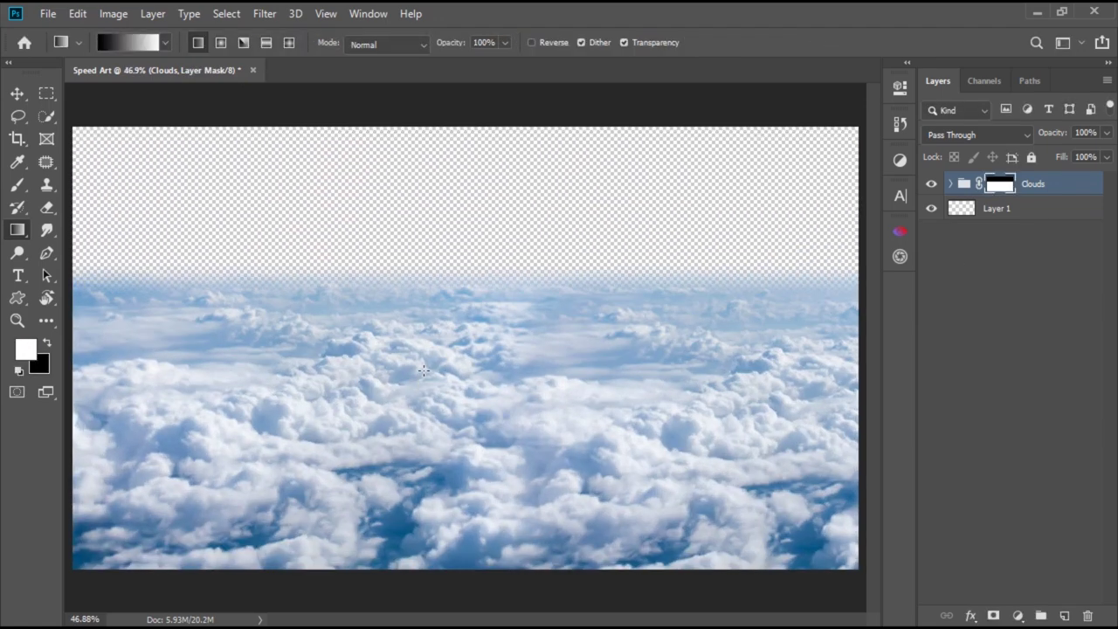
- Open Stars.jpg from the Photos folder
click(48, 13)
click(75, 49)
double_click(492, 297)
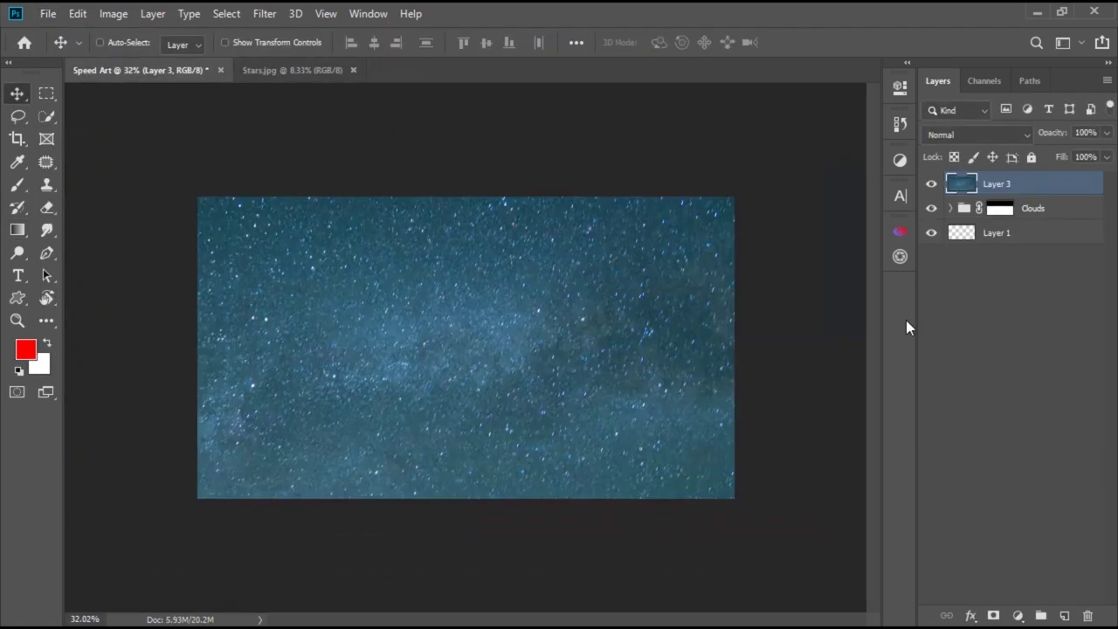
- Place the stars photo below the clouds and shrink it to a small top-left tile
mouse_move(999, 184)
mouse_down()
mouse_move(1031, 199)
mouse_move(993, 259)
mouse_up()
click(950, 184)
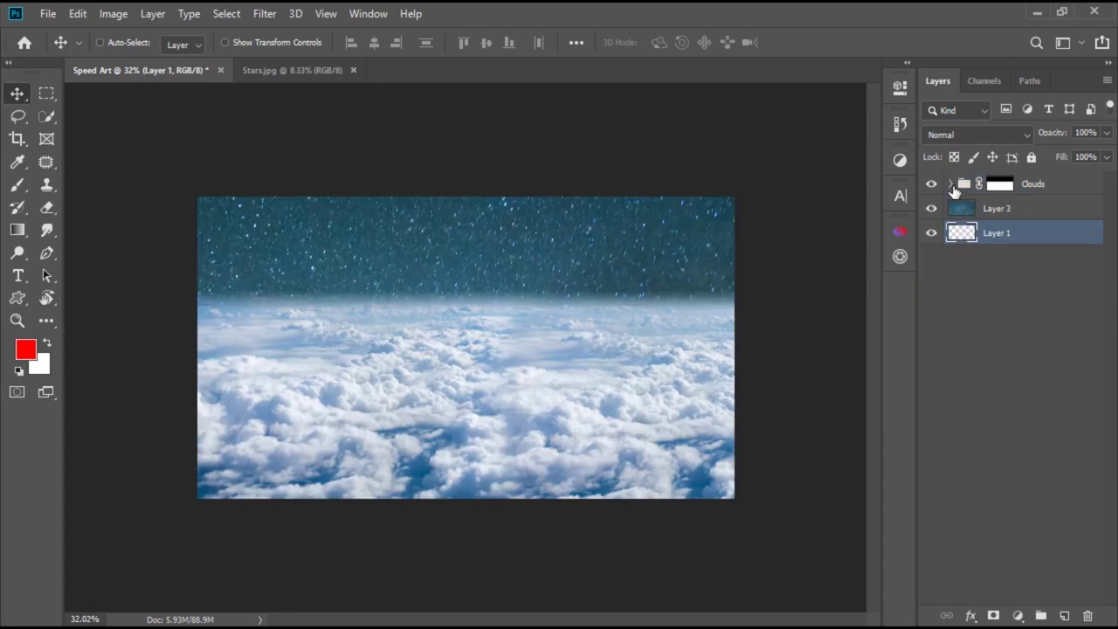
key(ctrl+t)
scroll(632, 306, down, 3)
scroll(647, 220, down, 3)
scroll(646, 220, up, 3)
drag(606, 346, 379, 337)
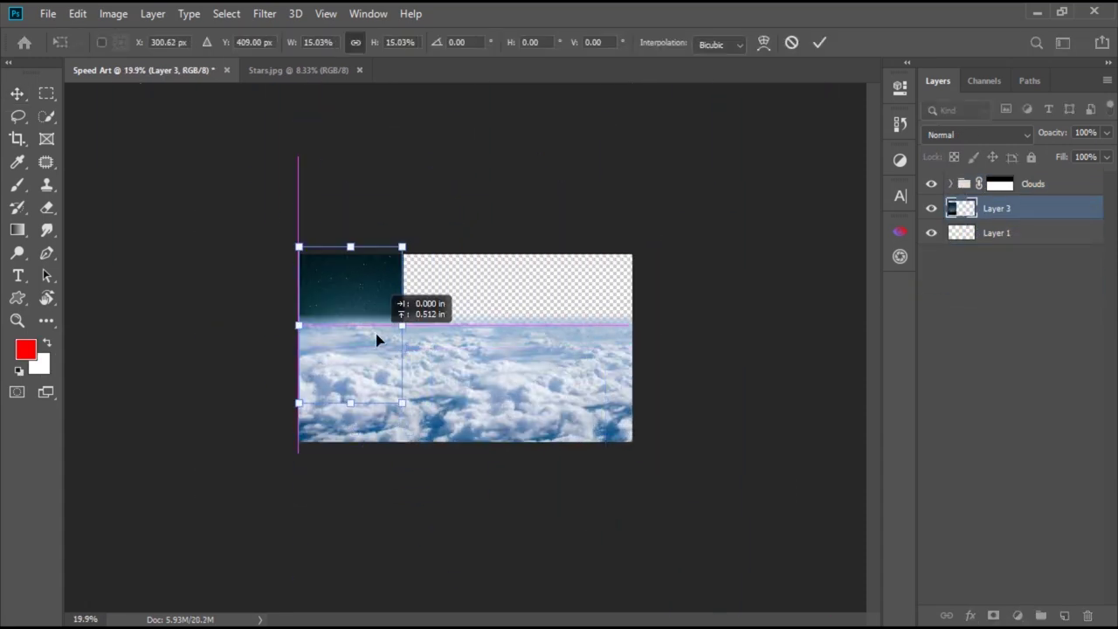
scroll(379, 338, up, 3)
drag(200, 469, 198, 413)
mouse_move(230, 356)
mouse_down()
mouse_move(208, 359)
mouse_move(332, 311)
mouse_move(554, 282)
mouse_move(760, 280)
mouse_up()
key(Return)
- Group the star copies, try Screen blending on the group, then ungroup them
key(ctrl+g)
click(978, 135)
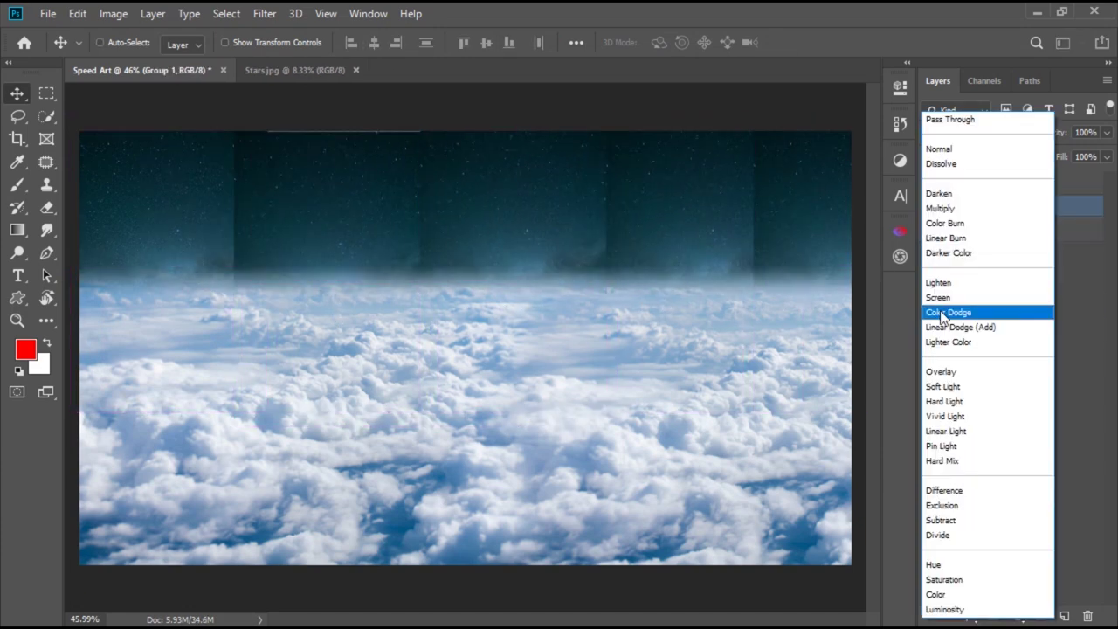
click(958, 298)
click(970, 134)
key(Escape)
click(950, 206)
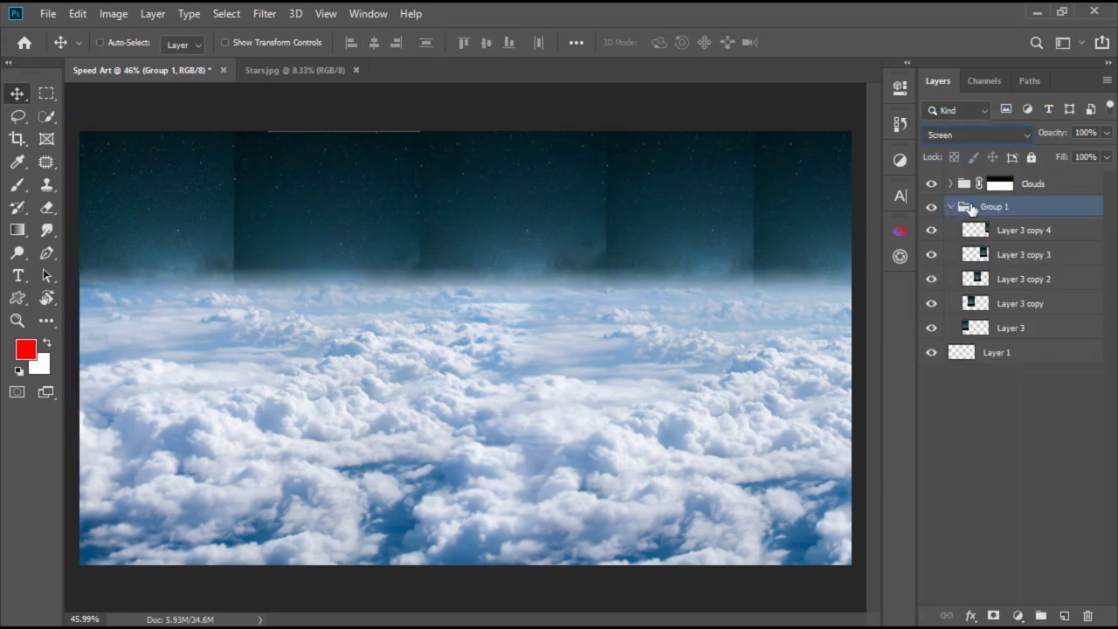
click(1088, 616)
click(655, 258)
click(978, 134)
key(Escape)
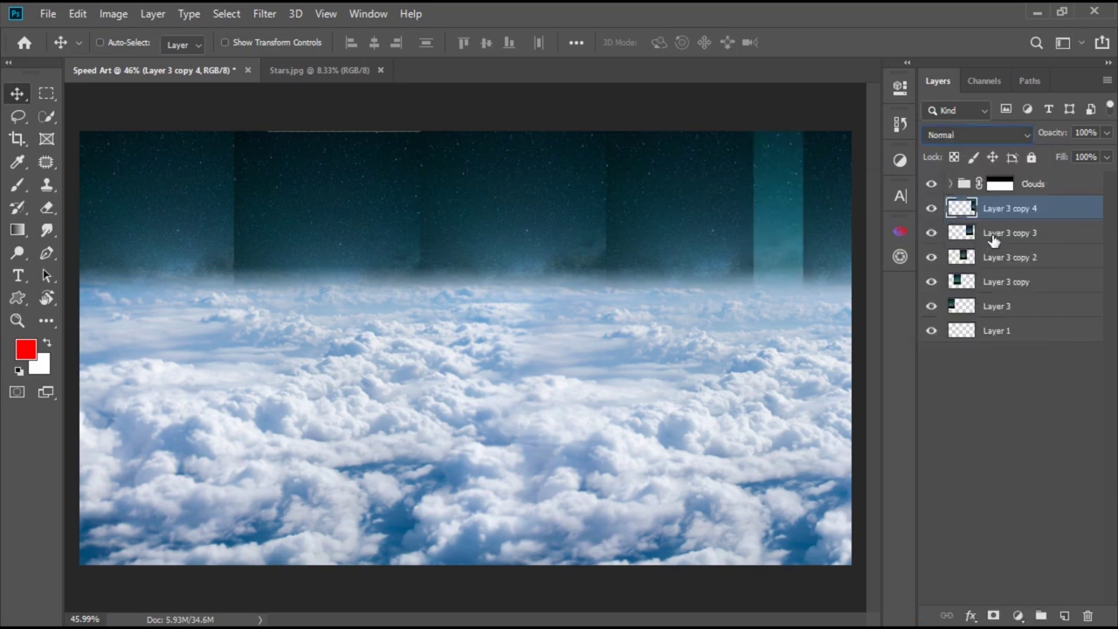
- Set a stars copy to Screen blending and open the Free Stock Search for sky photos
key(alt+bracketleft)
key(alt+shift+s)
key(alt+bracketleft)
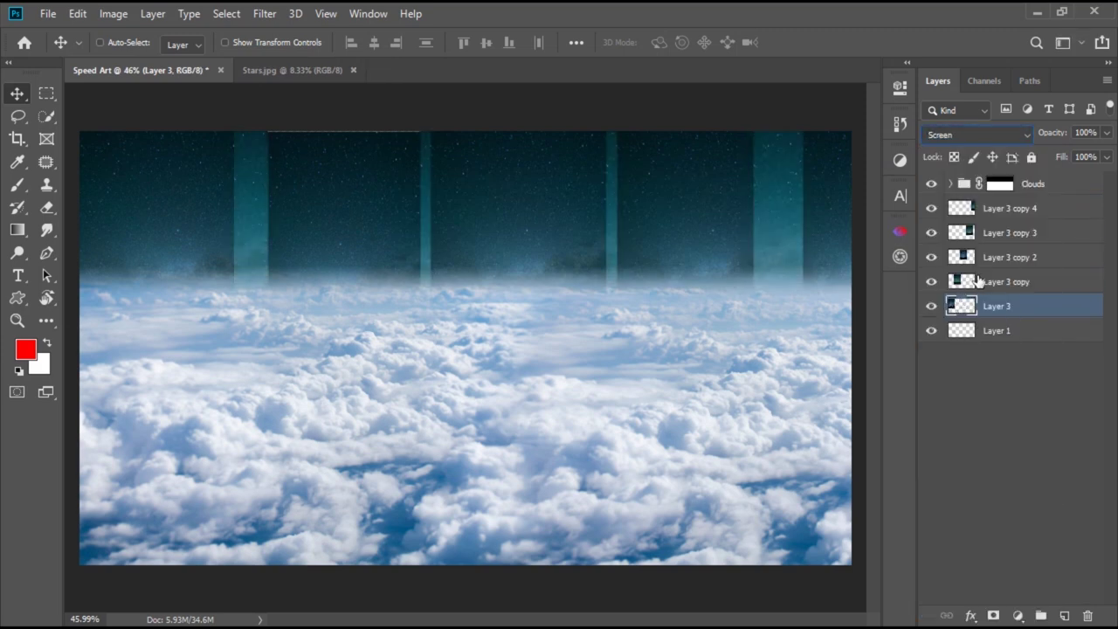
scroll(551, 380, down, 1)
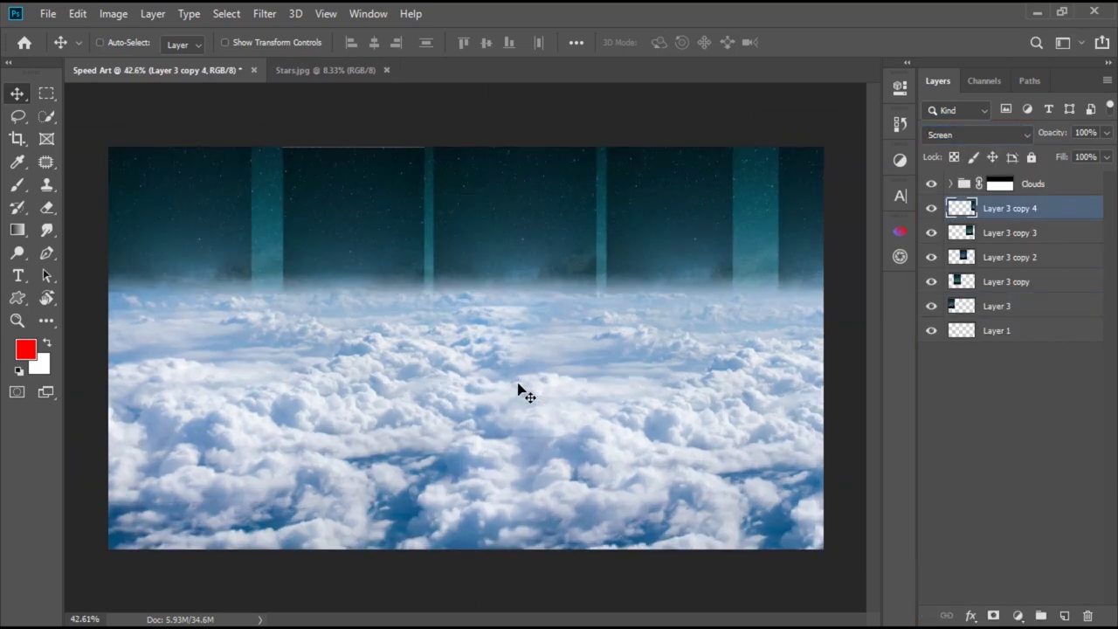
click(900, 232)
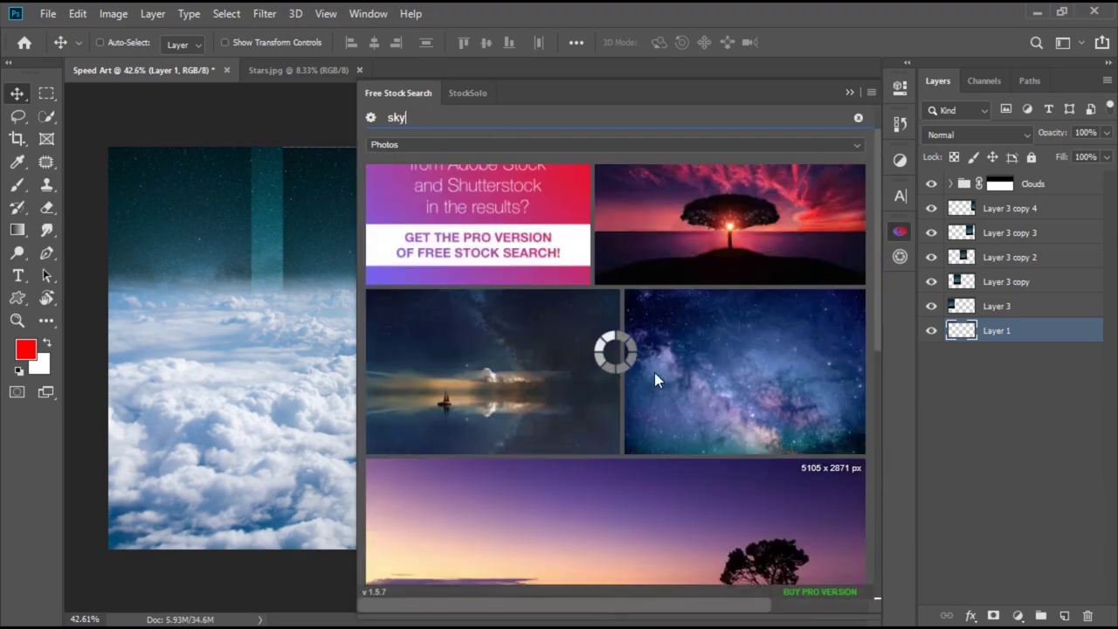
- Download a stock sky photo and stretch it across the upper canvas as the Sky layer
click(657, 385)
key(Return)
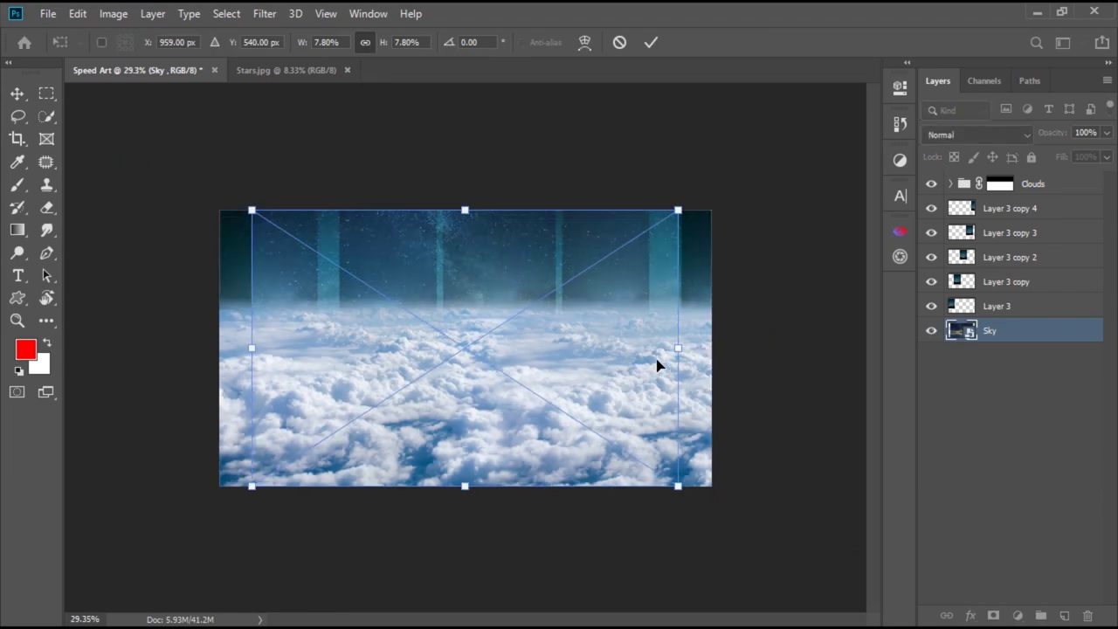
drag(657, 365, 551, 387)
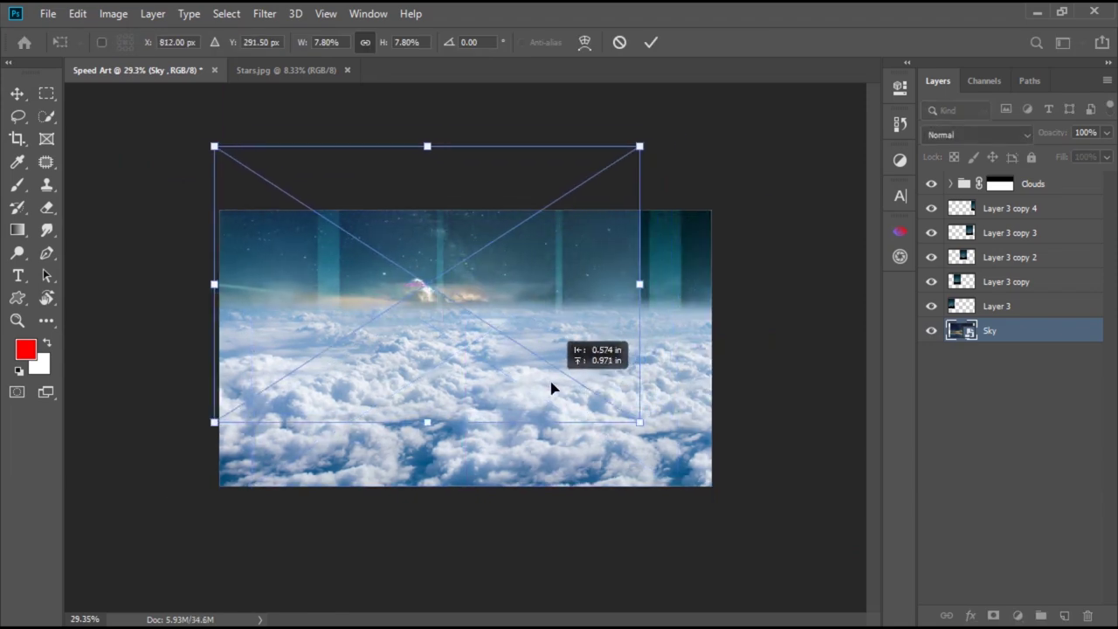
drag(639, 282, 711, 274)
mouse_move(465, 418)
mouse_down()
mouse_move(475, 394)
mouse_move(477, 422)
mouse_up()
drag(469, 258, 469, 289)
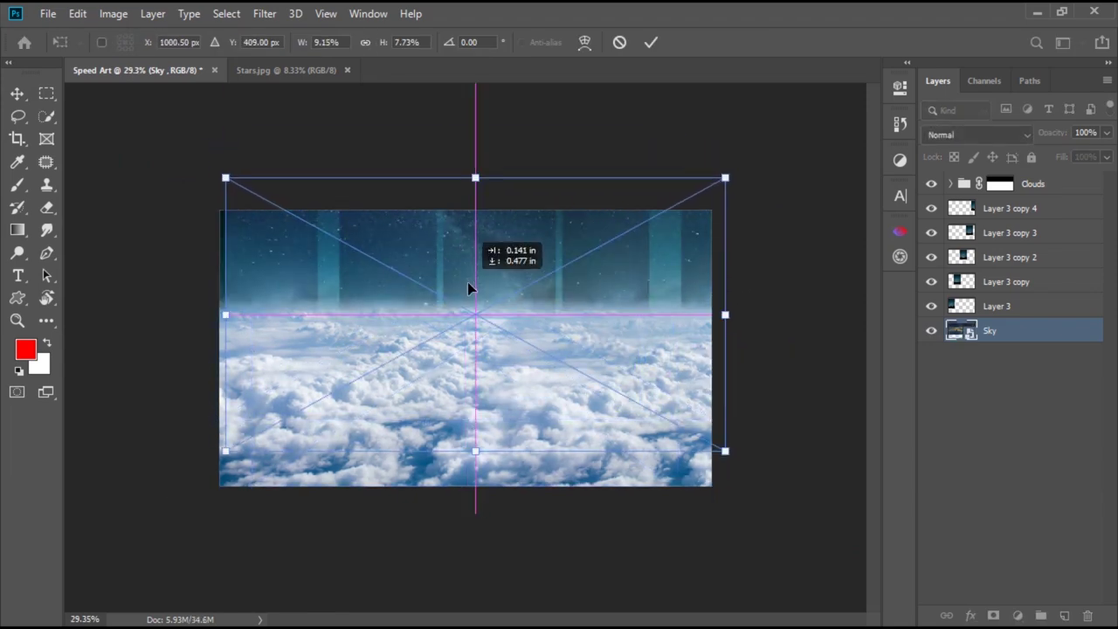
key(Return)
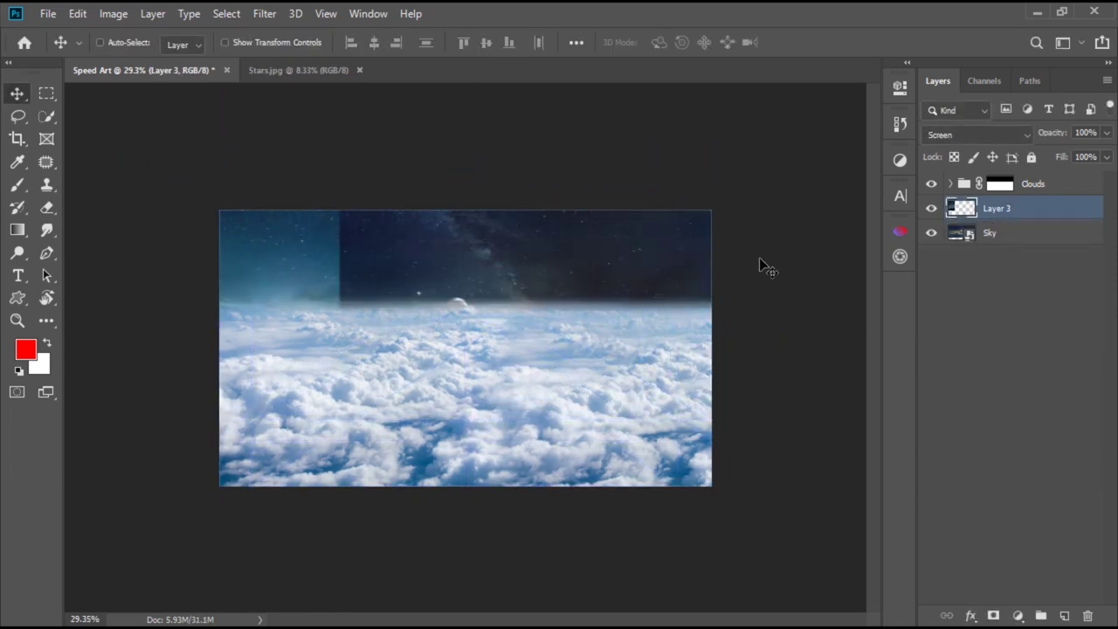
- Copy the Clouds photo into Speed Art and scale it over the upper half
key(ctrl+o)
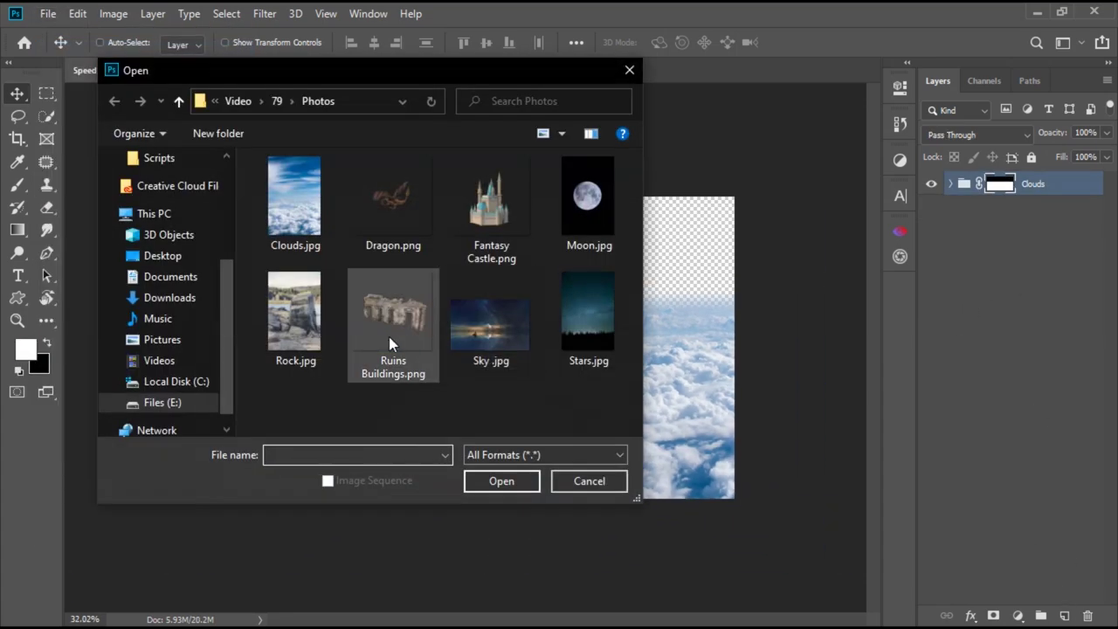
double_click(292, 192)
key(ctrl+c)
click(144, 70)
key(ctrl+v)
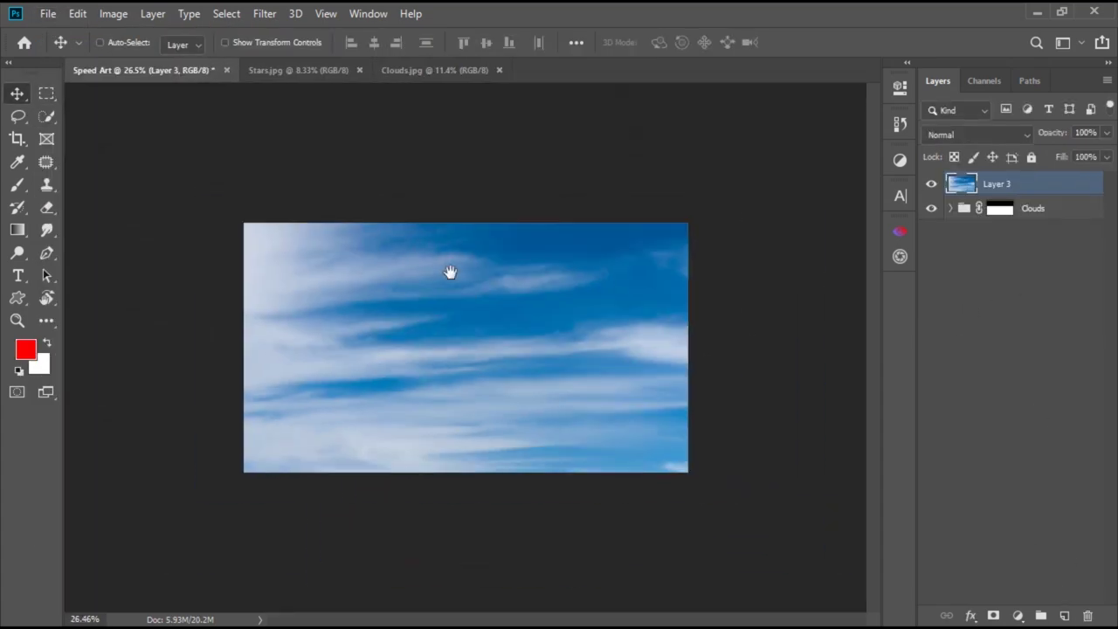
key(ctrl+t)
mouse_move(656, 317)
mouse_down()
mouse_move(437, 326)
mouse_move(612, 345)
mouse_up()
key(Return)
- Move it below the Clouds group, add a horizontally mirrored copy, and paint out the centre seam
key(ctrl+[)
key(ctrl+0)
key(ctrl+j)
key(ctrl+t)
key(Return)
scroll(629, 389, up, 2)
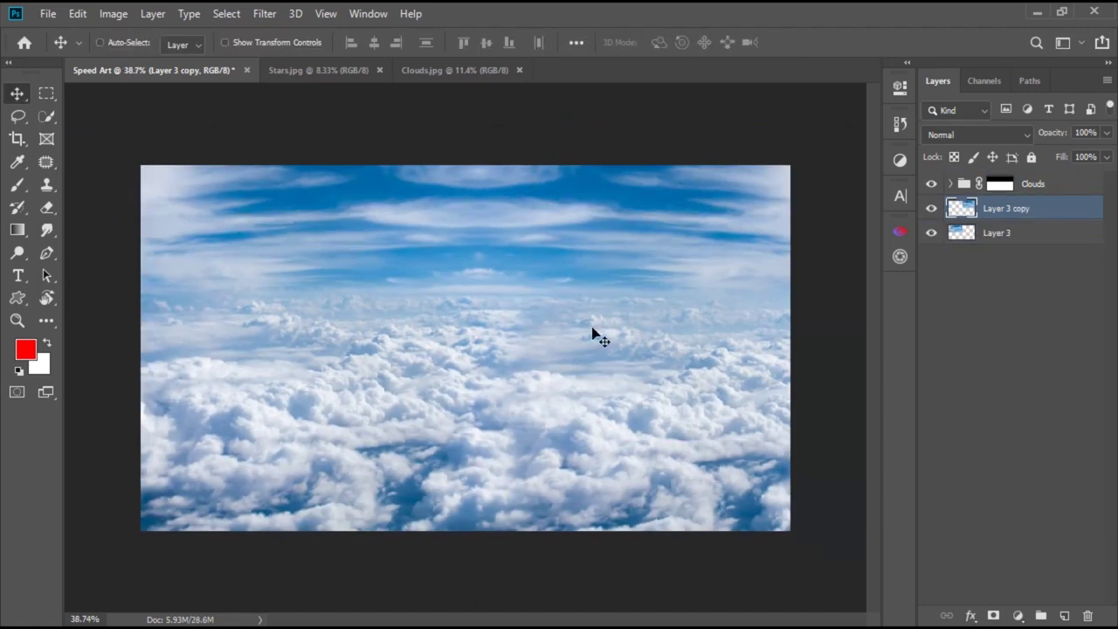
scroll(592, 331, down, 1)
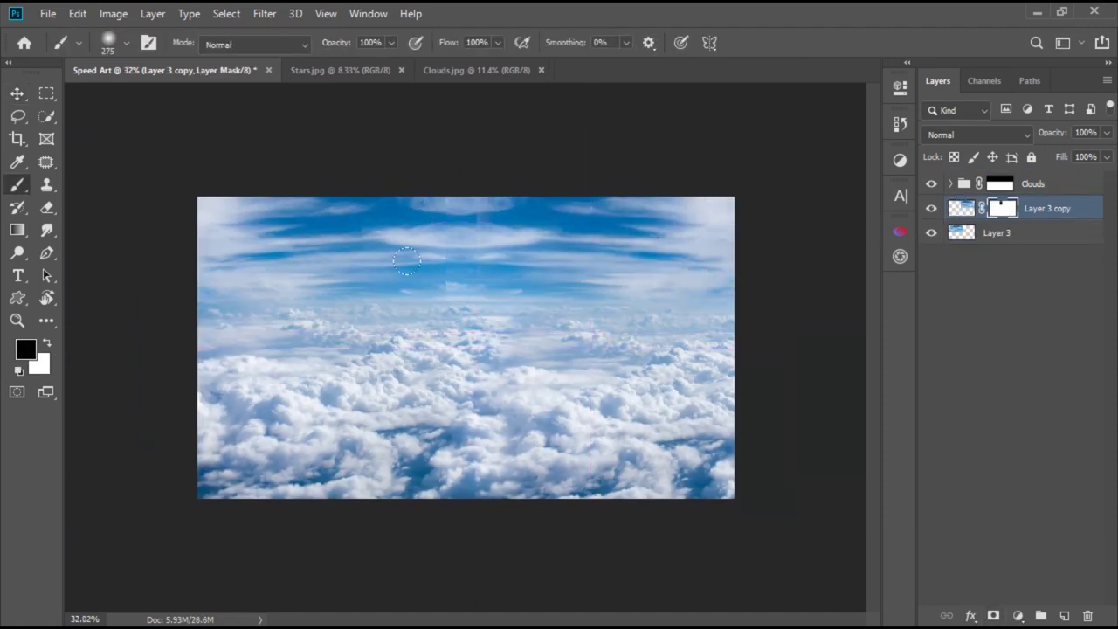
drag(443, 296, 445, 199)
scroll(476, 364, up, 1)
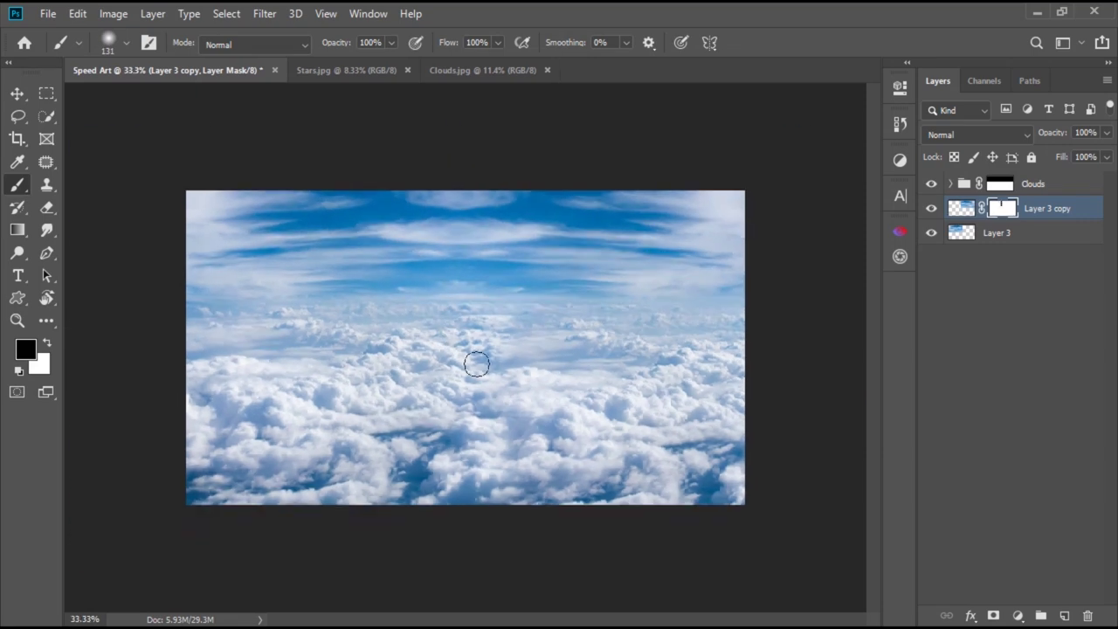
- Inspect the Clouds group, reset colours to black and white, and add a Curves adjustment
click(1040, 208)
shift+click(996, 232)
click(951, 183)
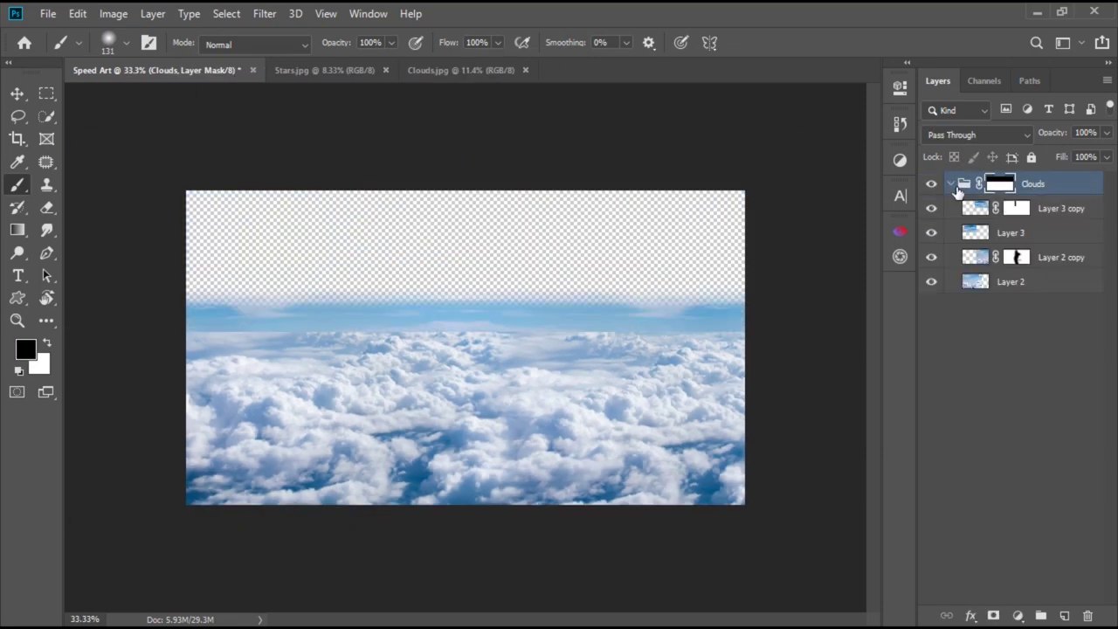
click(996, 281)
click(950, 183)
key(v)
key(d)
click(1031, 184)
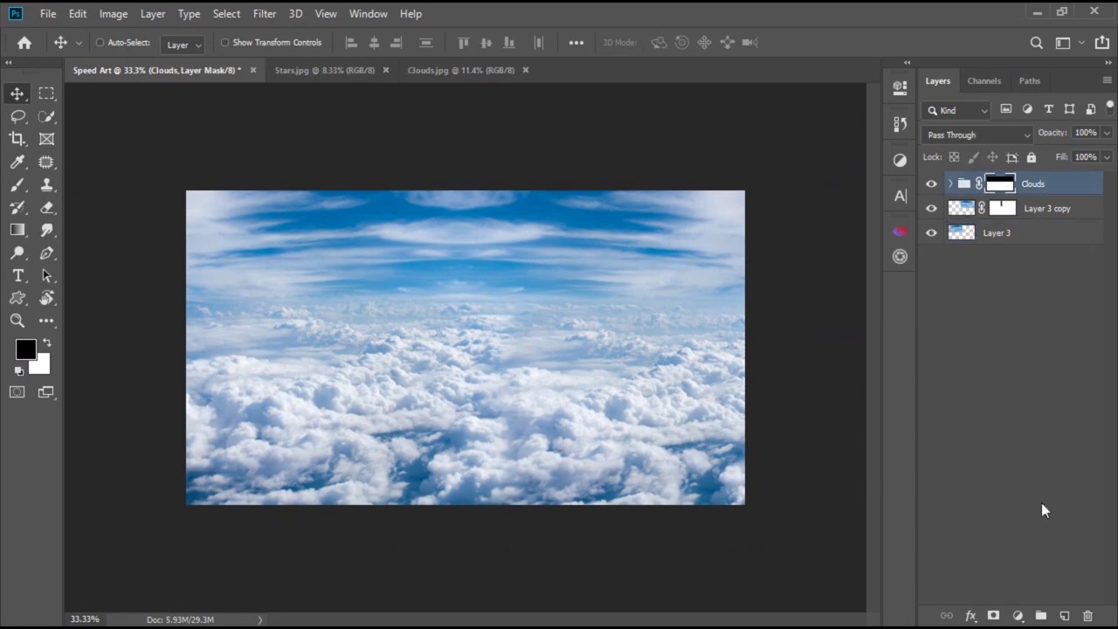
click(900, 160)
click(767, 191)
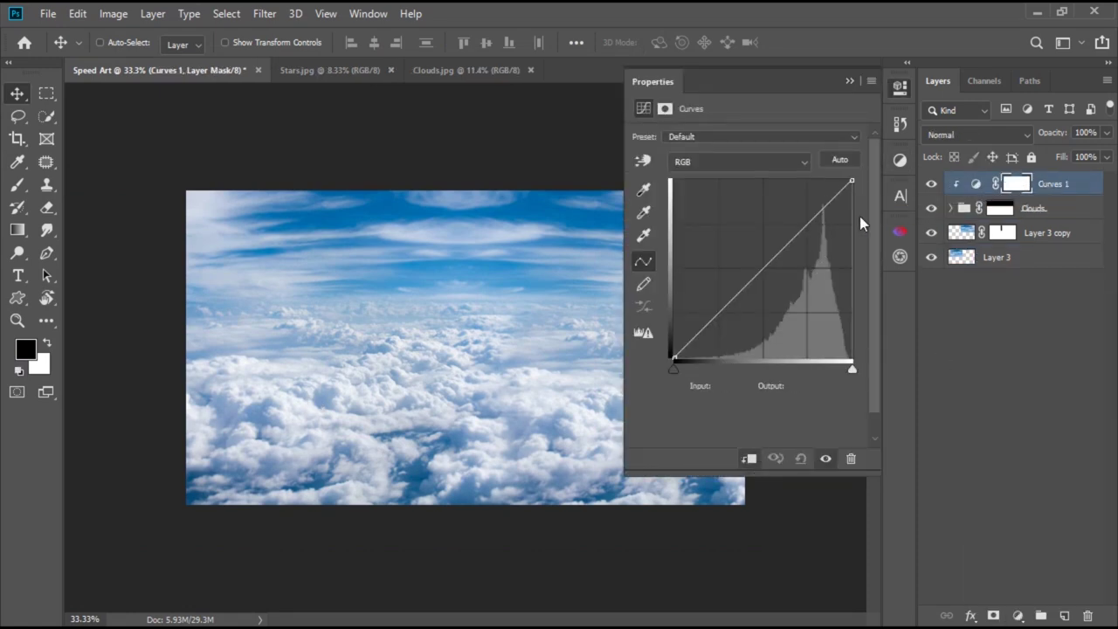
- Pull the Curves top point down to darken, then mask the lower-middle clouds back to brightness
drag(853, 181, 869, 256)
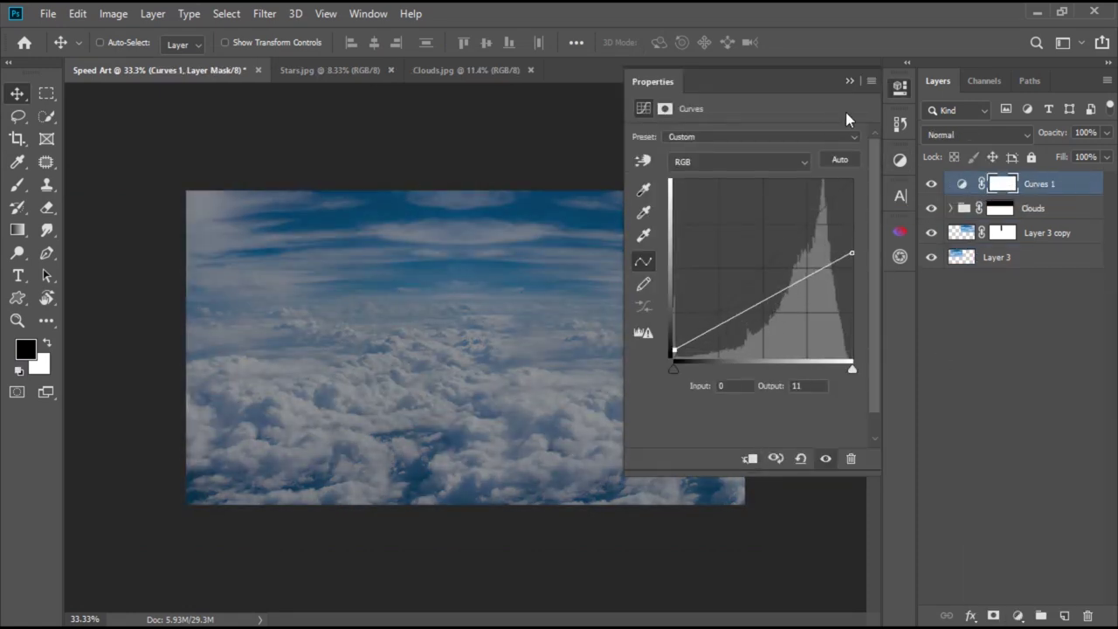
click(848, 81)
key(b)
click(350, 405)
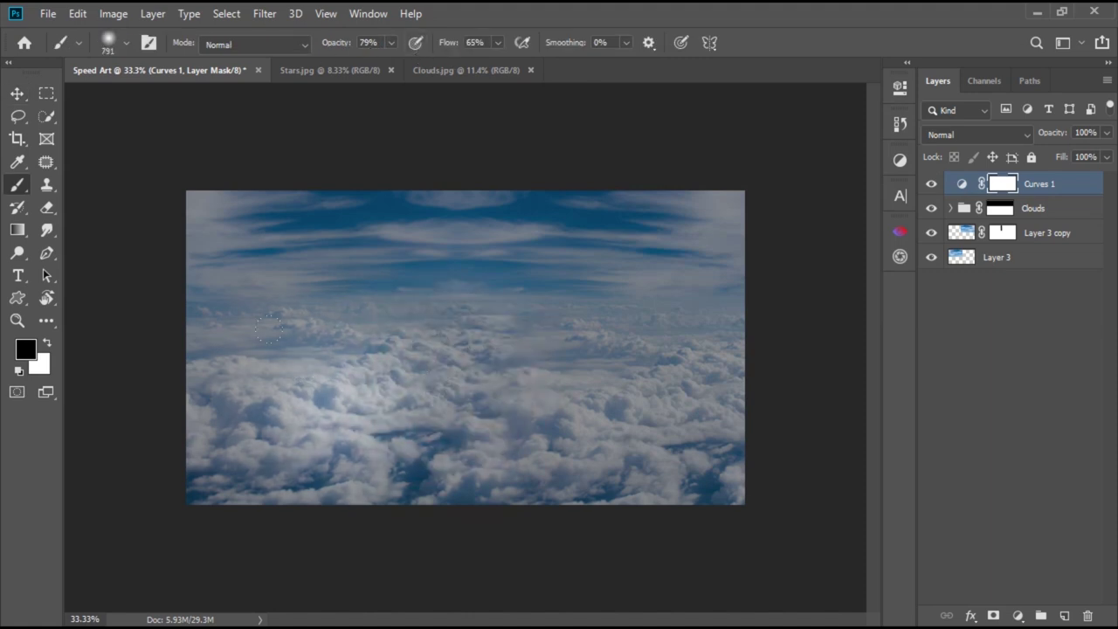
click(584, 406)
click(492, 331)
click(429, 412)
- Paint the central and horizon clouds out of the Curves mask, then open Rock.jpg
click(555, 278)
click(489, 348)
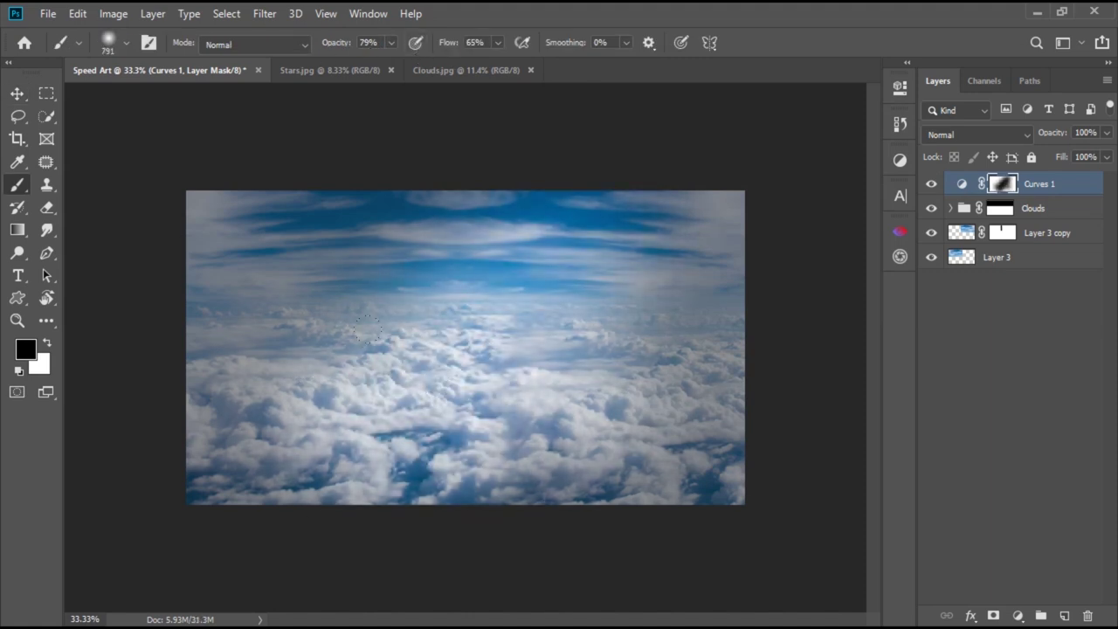
click(337, 461)
key(ctrl+z)
key(ctrl+z)
key(ctrl+z)
key(ctrl+shift+z)
key(ctrl+shift+z)
key(ctrl+shift+z)
key(ctrl+shift+z)
key(ctrl+shift+z)
key(ctrl+0)
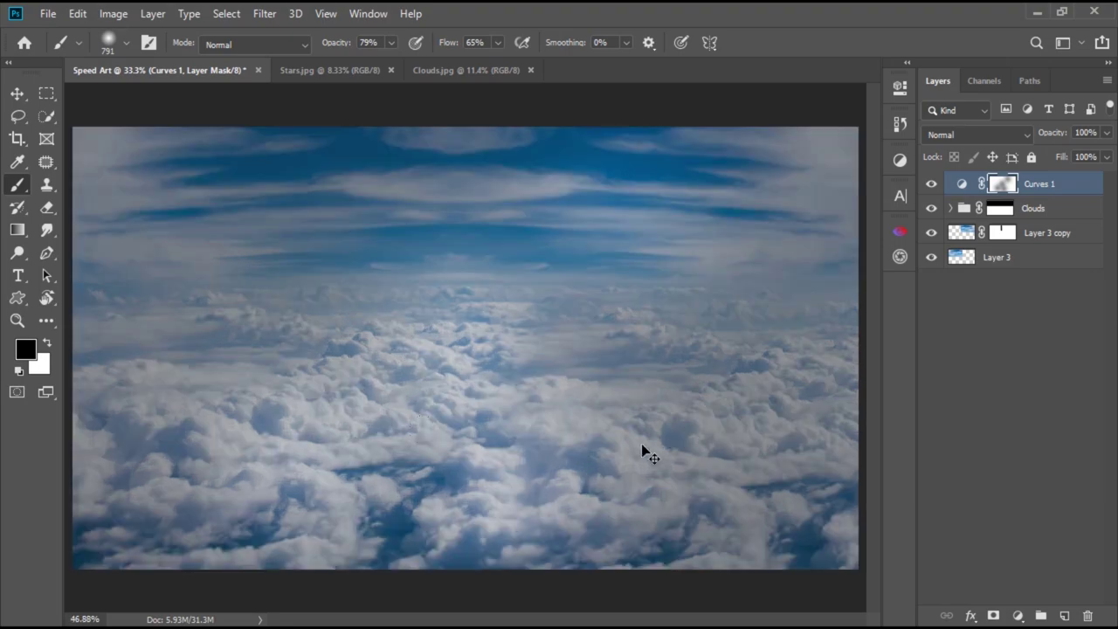
key(ctrl+o)
- Open the Rock photo and quick-select the tall rock
double_click(299, 347)
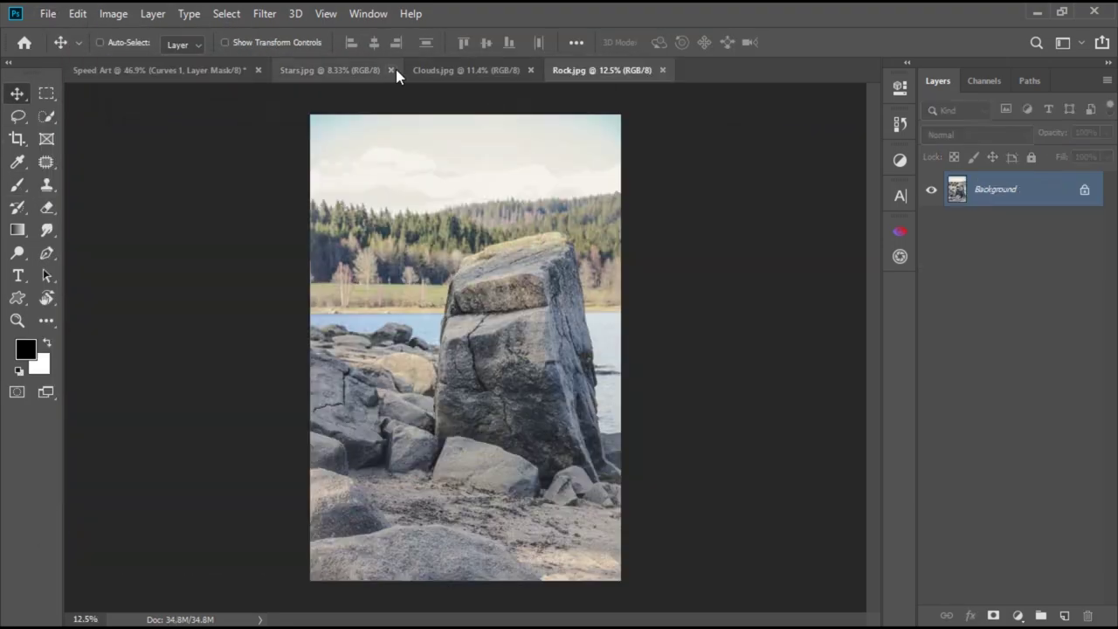
scroll(439, 405, up, 3)
key(w)
drag(471, 263, 636, 522)
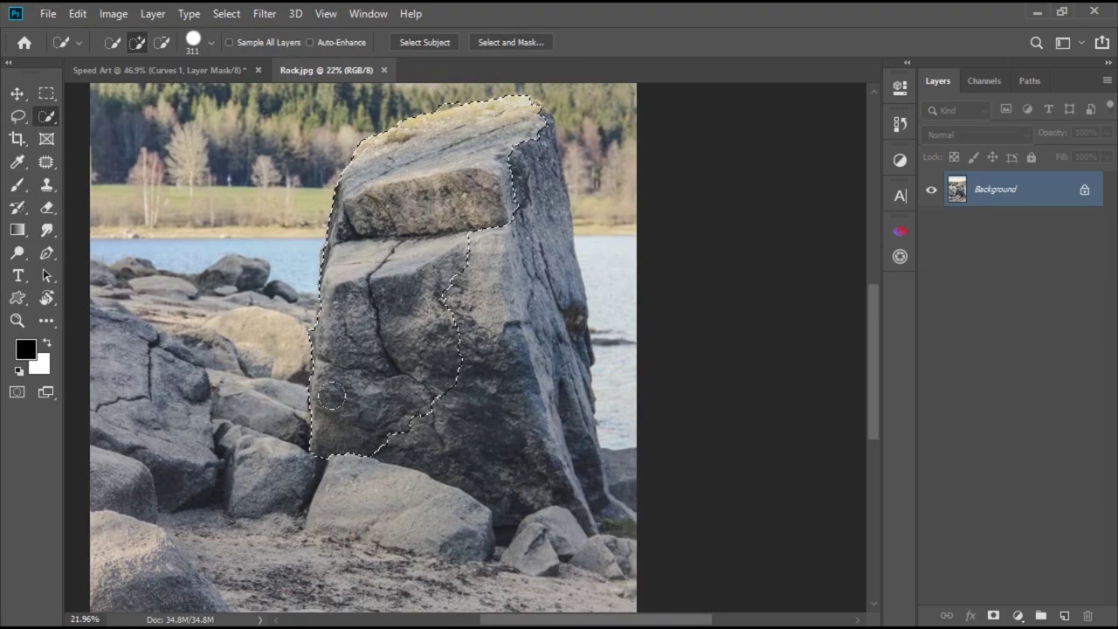
scroll(681, 507, down, 2)
scroll(537, 384, up, 3)
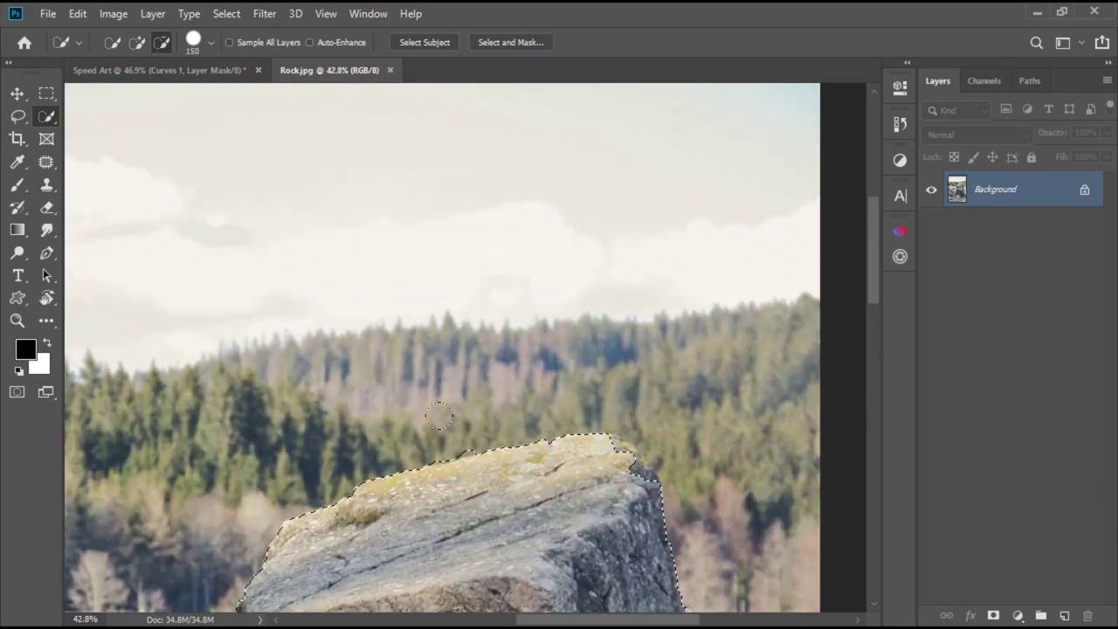
scroll(439, 416, down, 5)
scroll(439, 417, down, 5)
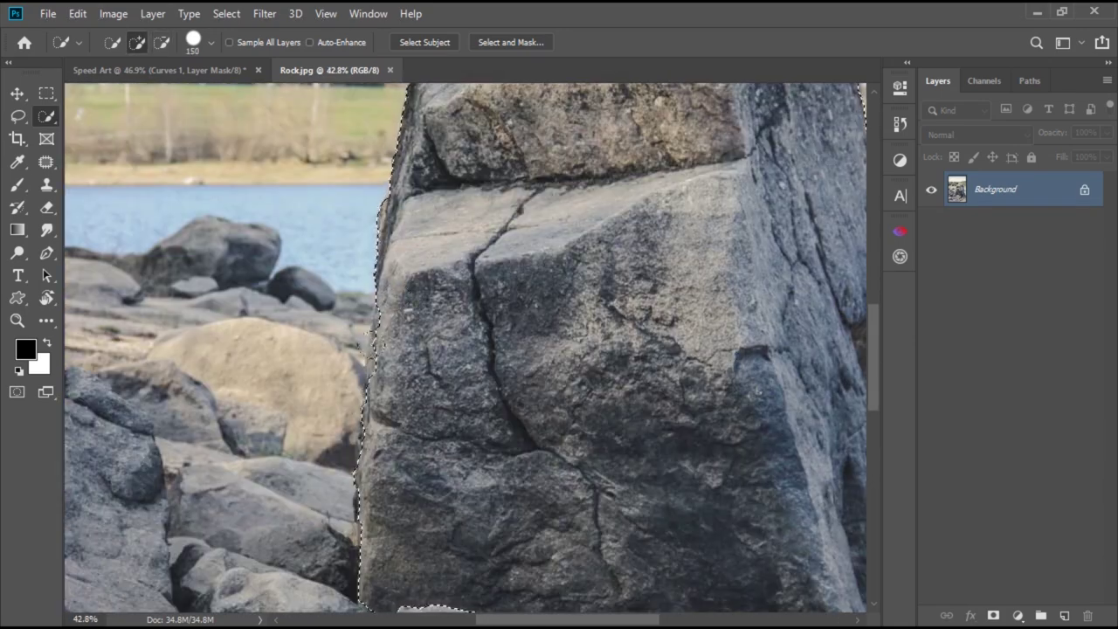
scroll(465, 350, up, 5)
- Drag the selected rock into the Speed Art composite and begin resizing it
key(ctrl+0)
key(ctrl+BackSpace)
key(v)
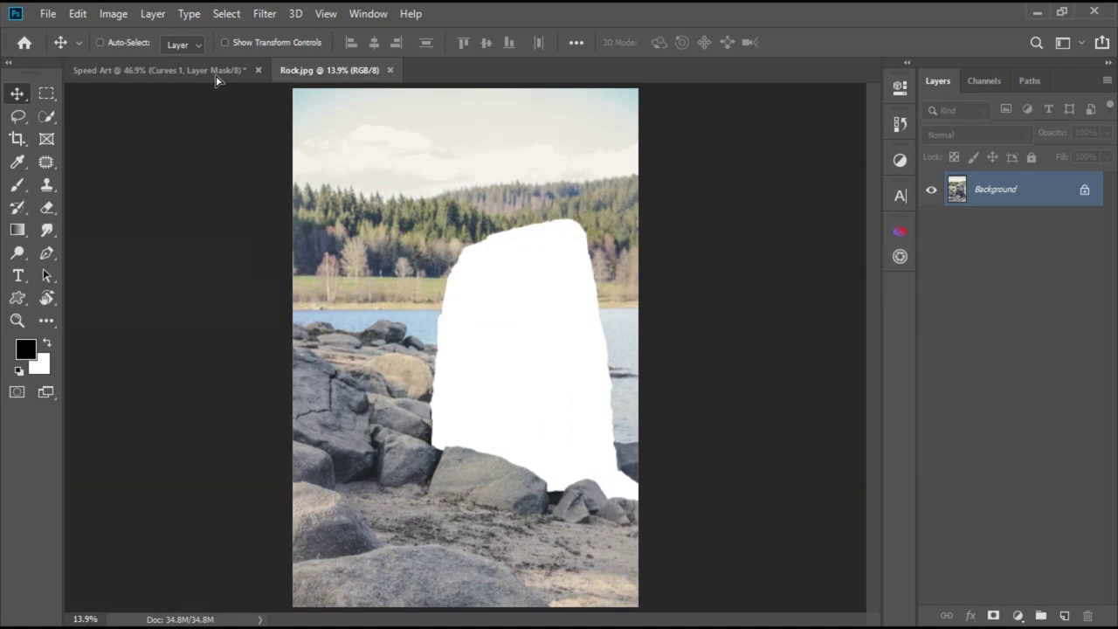
drag(217, 77, 461, 371)
key(ctrl+t)
- Shrink the rock onto the clouds, flip it horizontally, and move it below Curves
mouse_move(267, 392)
mouse_down()
mouse_move(388, 354)
mouse_move(339, 348)
mouse_move(362, 360)
mouse_up()
right_click(342, 355)
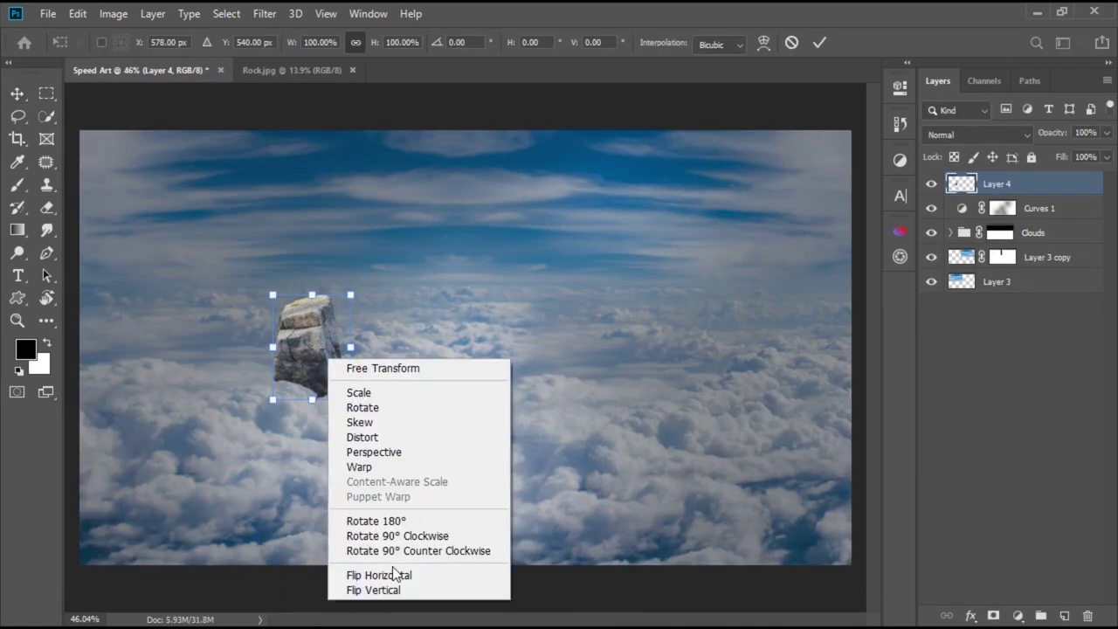
click(388, 572)
key(Return)
key(ctrl+bracketleft)
- Try stretching the rock's bottom slice downward, then undo it
scroll(326, 352, up, 1)
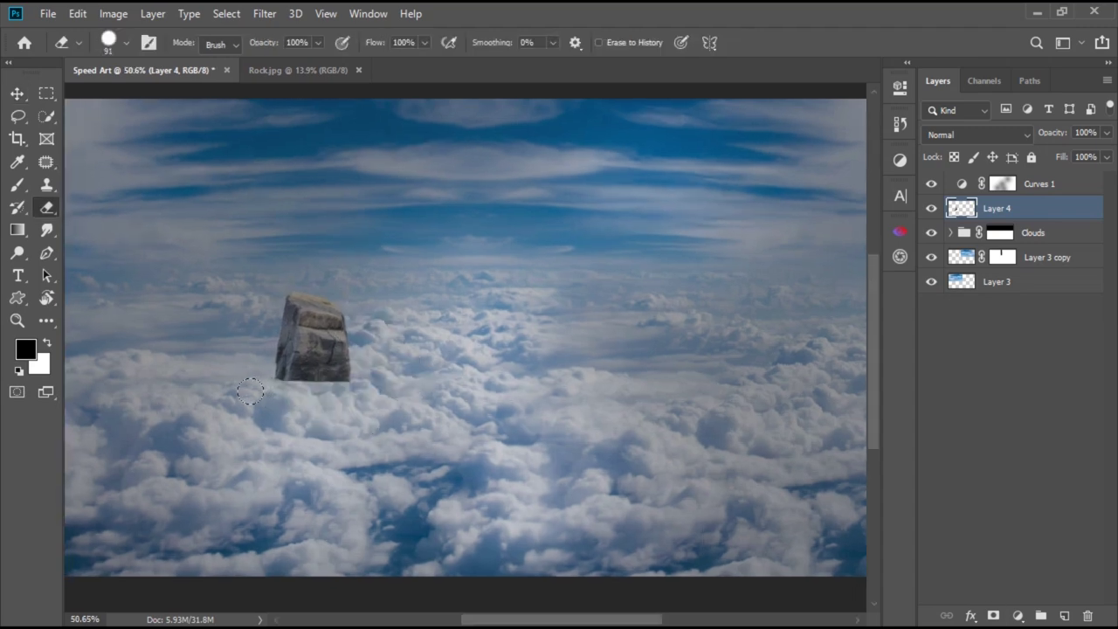
scroll(250, 391, up, 1)
key(m)
mouse_move(277, 384)
mouse_down()
mouse_move(360, 393)
mouse_move(319, 462)
mouse_up()
key(ctrl+t)
key(Return)
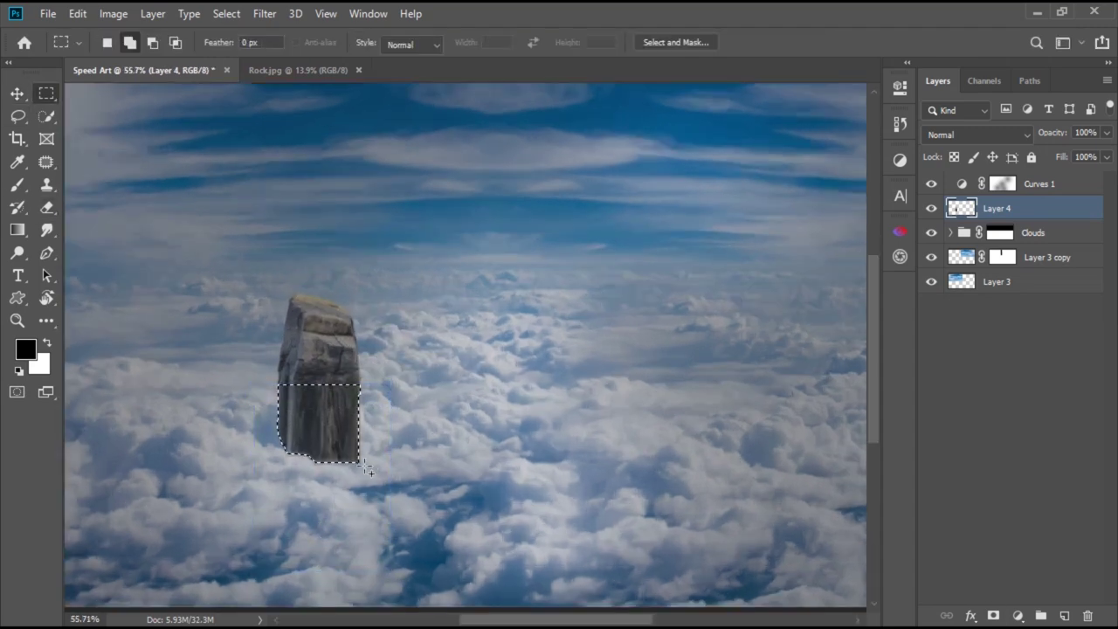
scroll(349, 481, down, 2)
scroll(812, 267, up, 2)
key(ctrl+z)
key(ctrl+z)
- Enlarge the rock and shift it further left on the clouds
scroll(362, 350, down, 2)
scroll(379, 424, up, 1)
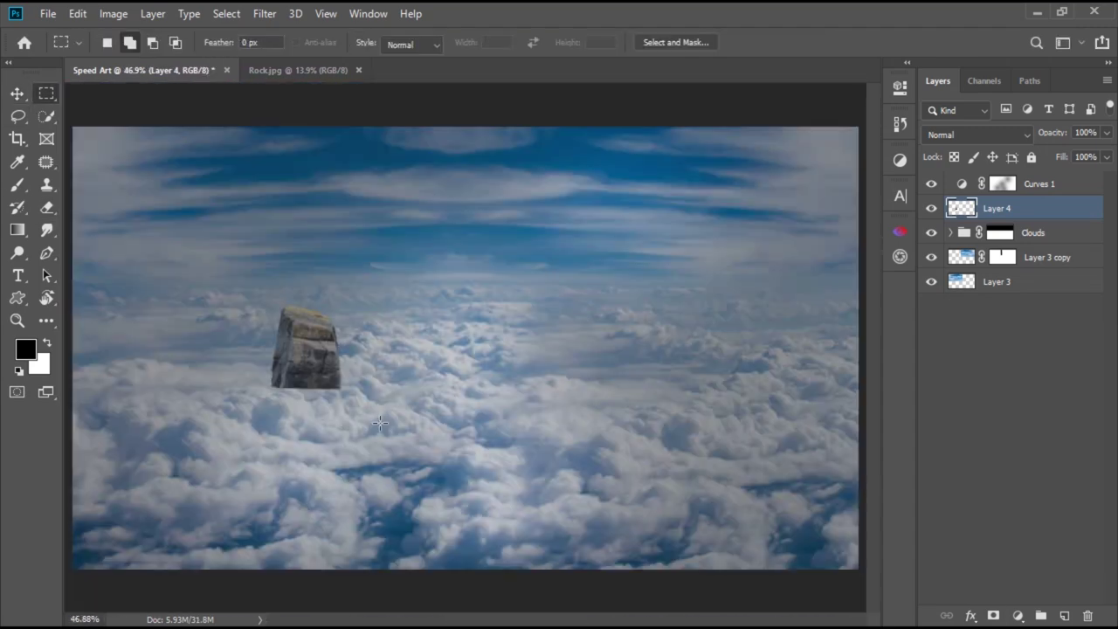
scroll(380, 424, down, 1)
key(ctrl+t)
drag(363, 313, 379, 294)
key(Return)
key(v)
drag(327, 368, 307, 369)
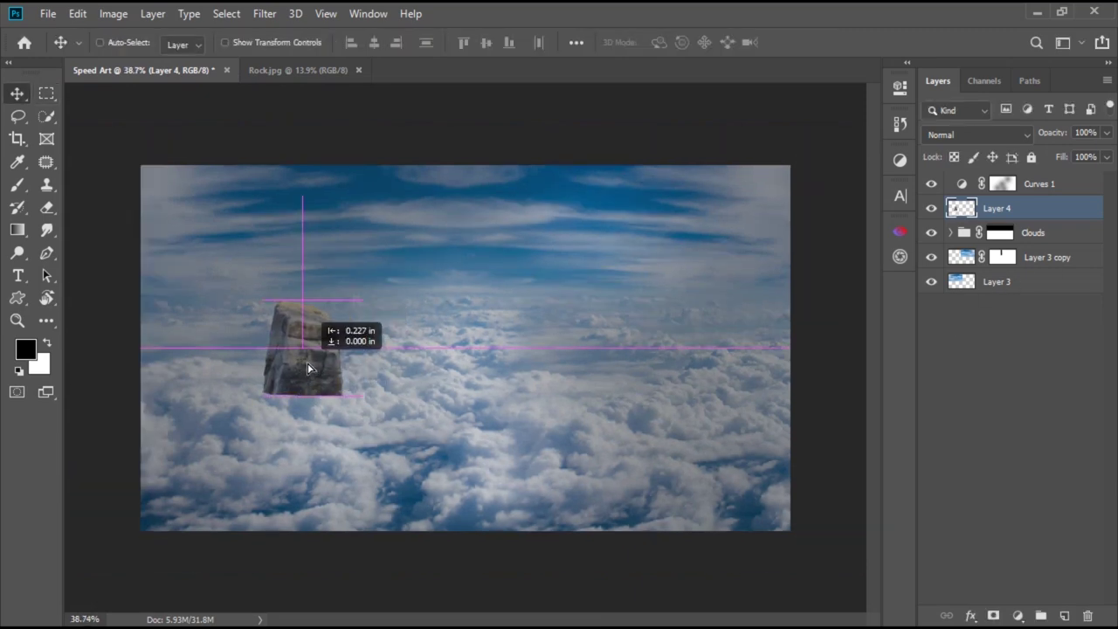
- Mask the rock layer, fade its base into the clouds, then disable the mask
key(ctrl+t)
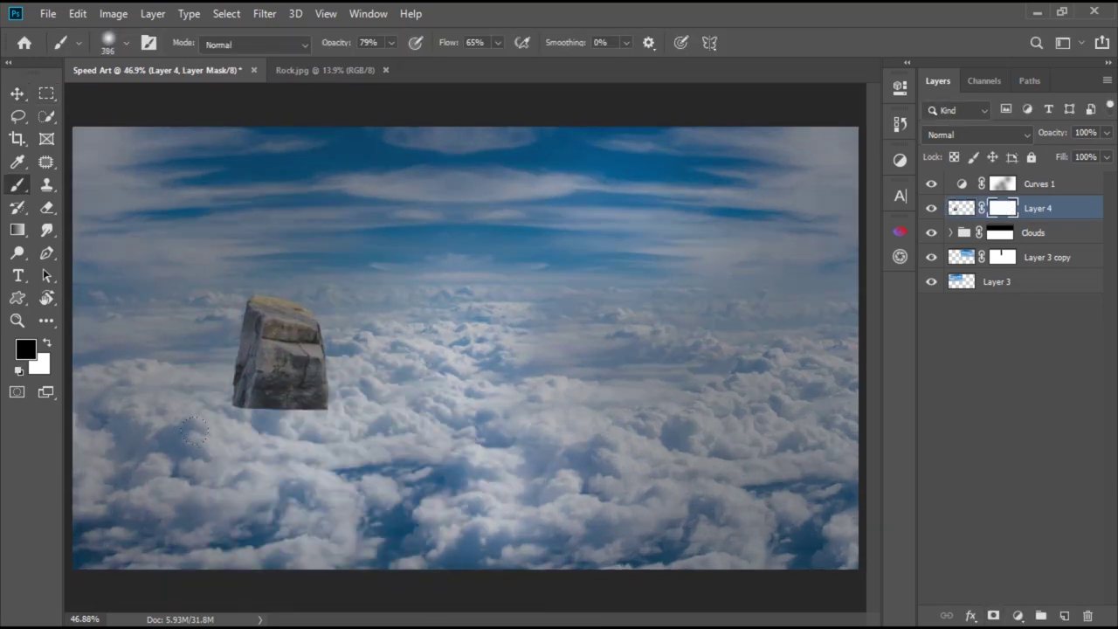
drag(209, 424, 516, 437)
key(ctrl+z)
drag(244, 397, 332, 402)
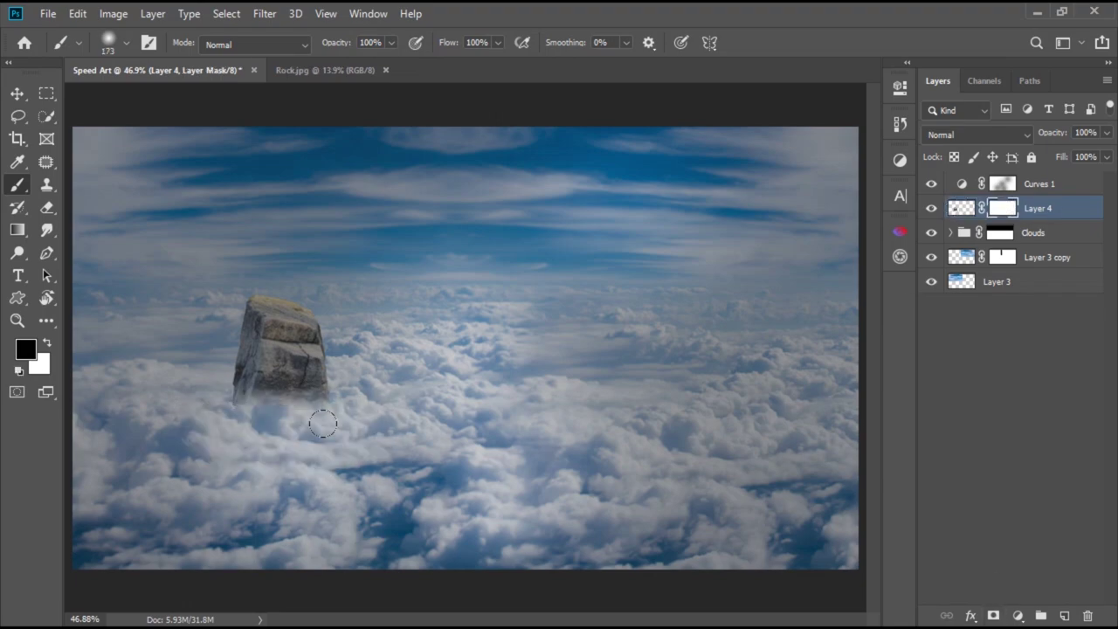
shift+click(1003, 208)
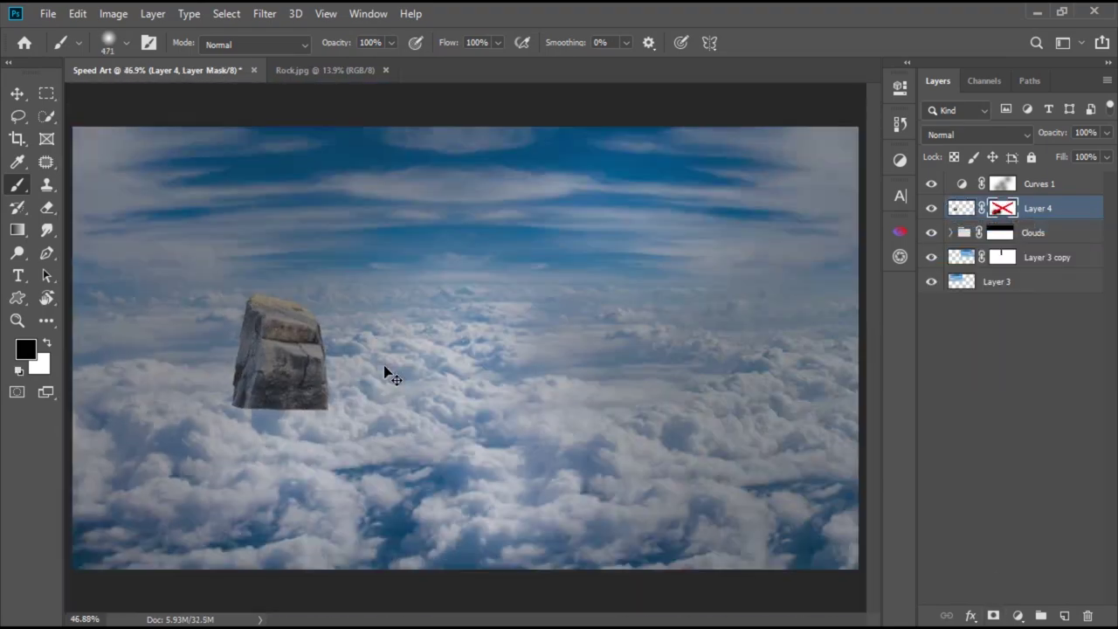
drag(384, 373, 490, 375)
- Start Perspective Warp from the Edit menu and lay out planes over the rock
click(77, 14)
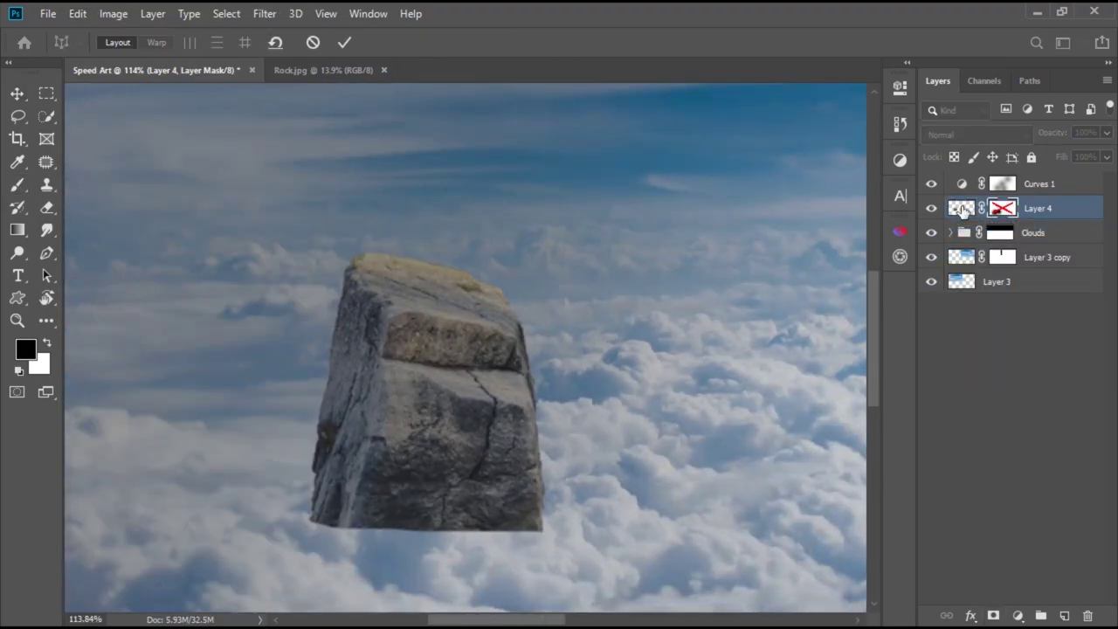
click(77, 14)
click(131, 362)
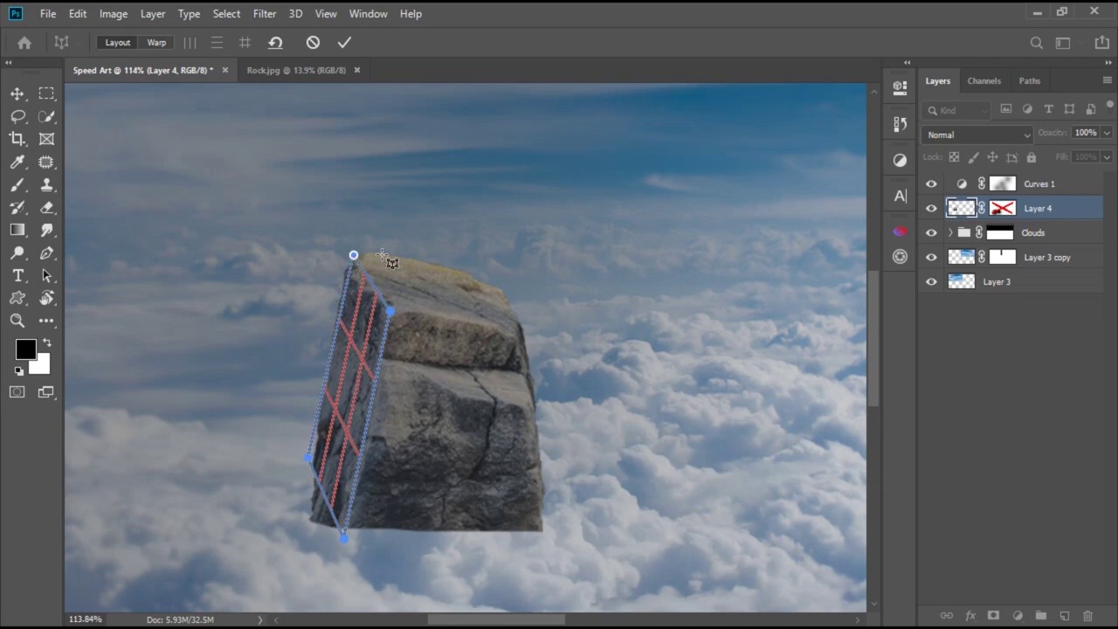
drag(385, 258, 518, 334)
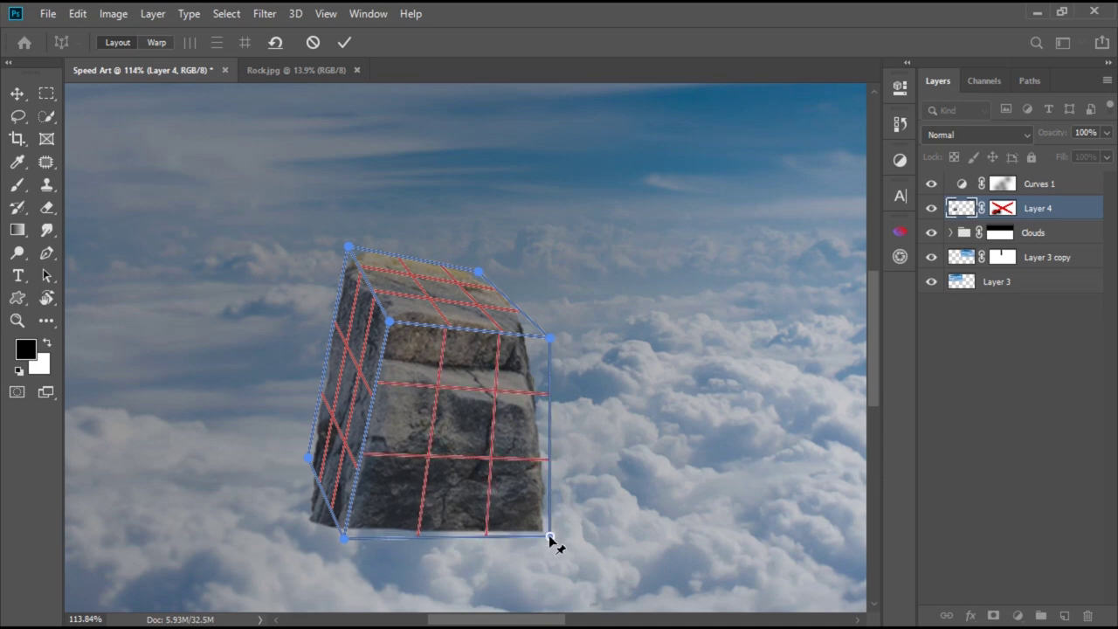
- Warp the rock's corner pins into a tall pillar shape and commit the warp
click(157, 42)
drag(350, 250, 335, 265)
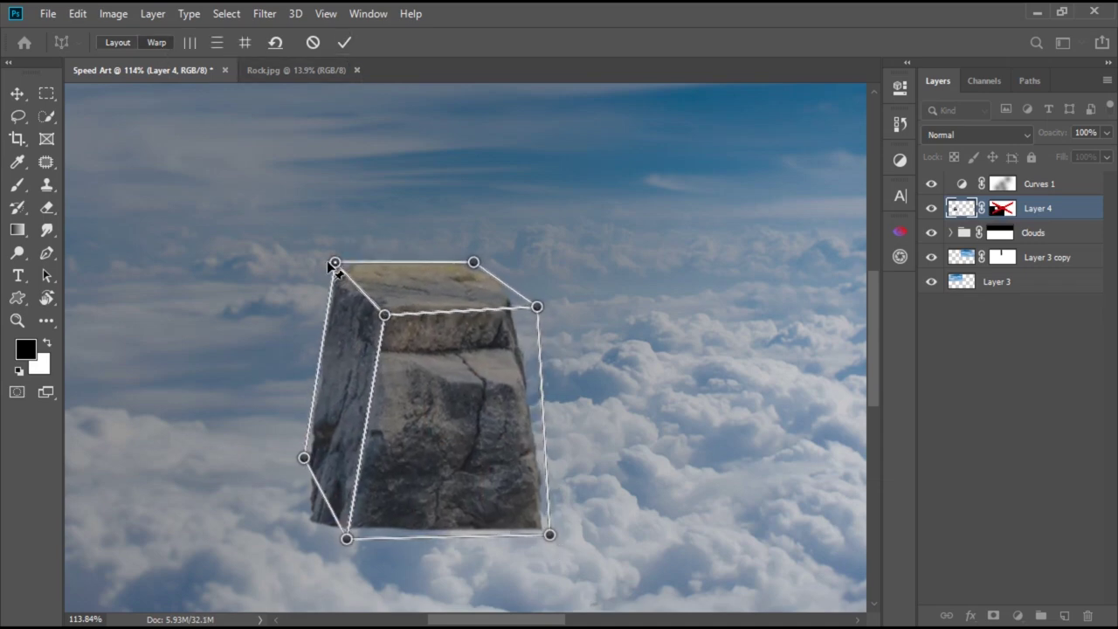
drag(347, 539, 352, 542)
drag(550, 534, 546, 536)
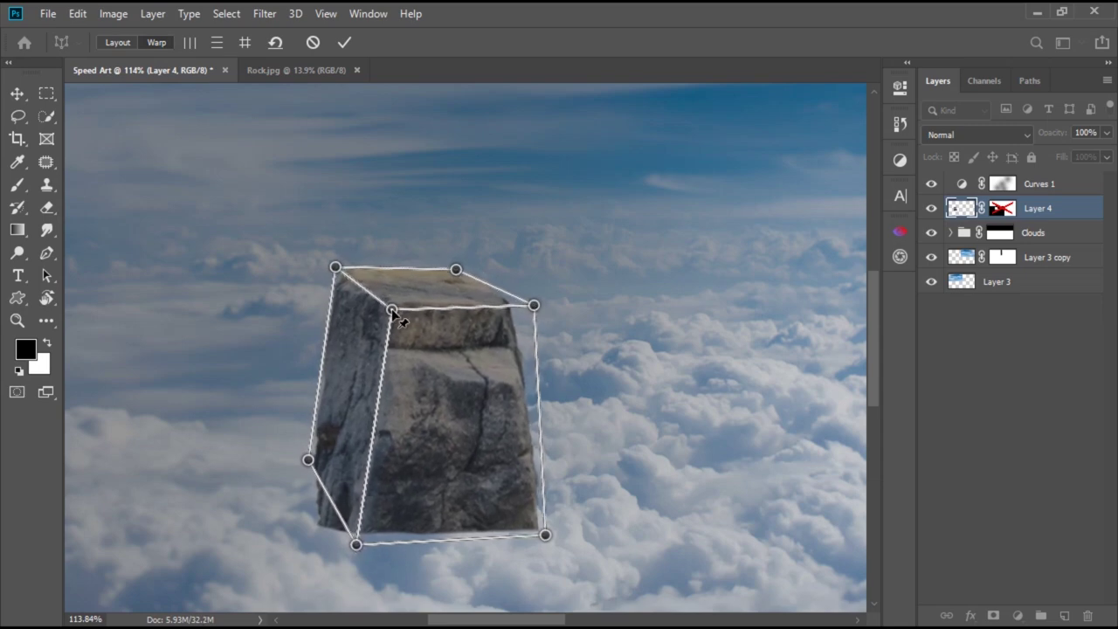
key(Return)
scroll(130, 355, down, 5)
scroll(312, 449, down, 1)
- Add a Brightness/Contrast adjustment clipped to the rock with an inverted black mask
scroll(349, 369, up, 1)
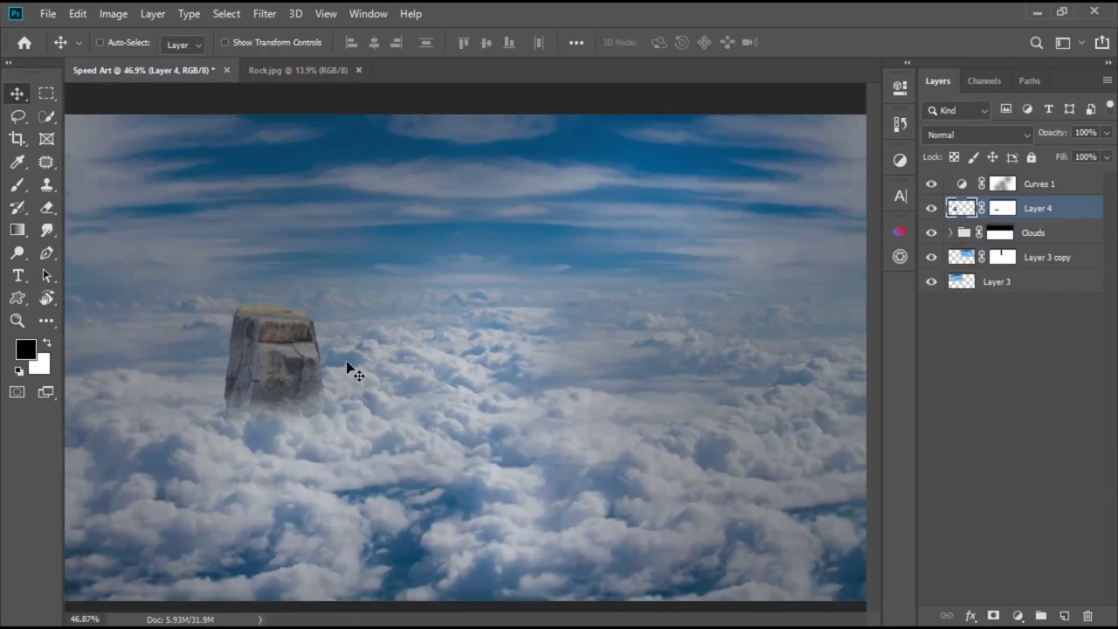
click(1002, 208)
click(1017, 616)
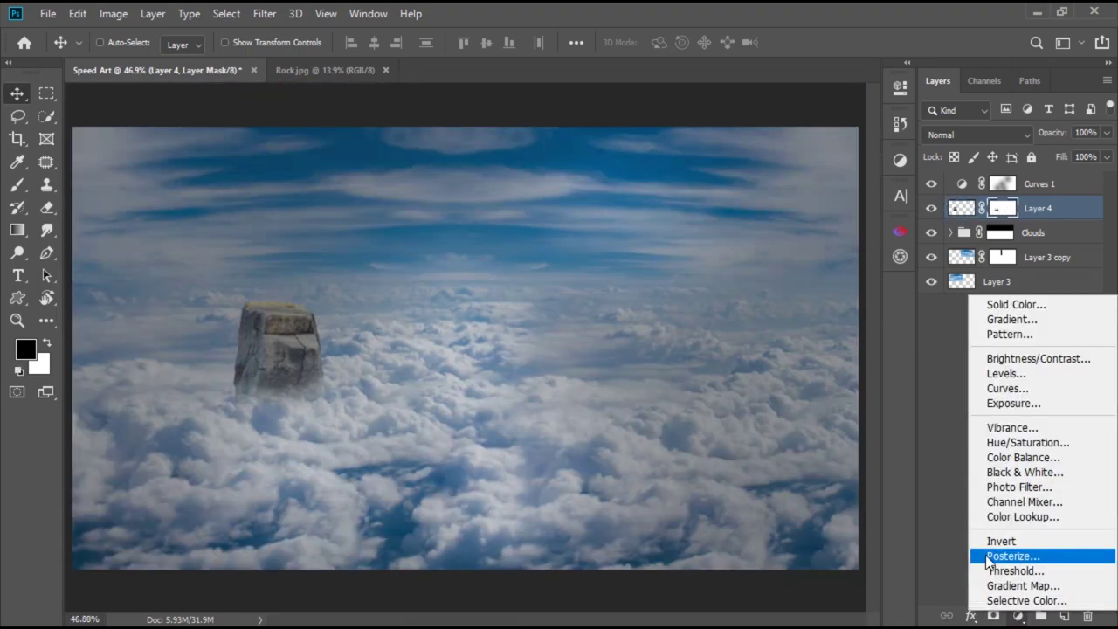
click(900, 160)
click(749, 190)
key(ctrl+alt+g)
key(ctrl+i)
- Size the brush to about 100 px and paint shading on the rock
scroll(639, 344, up, 4)
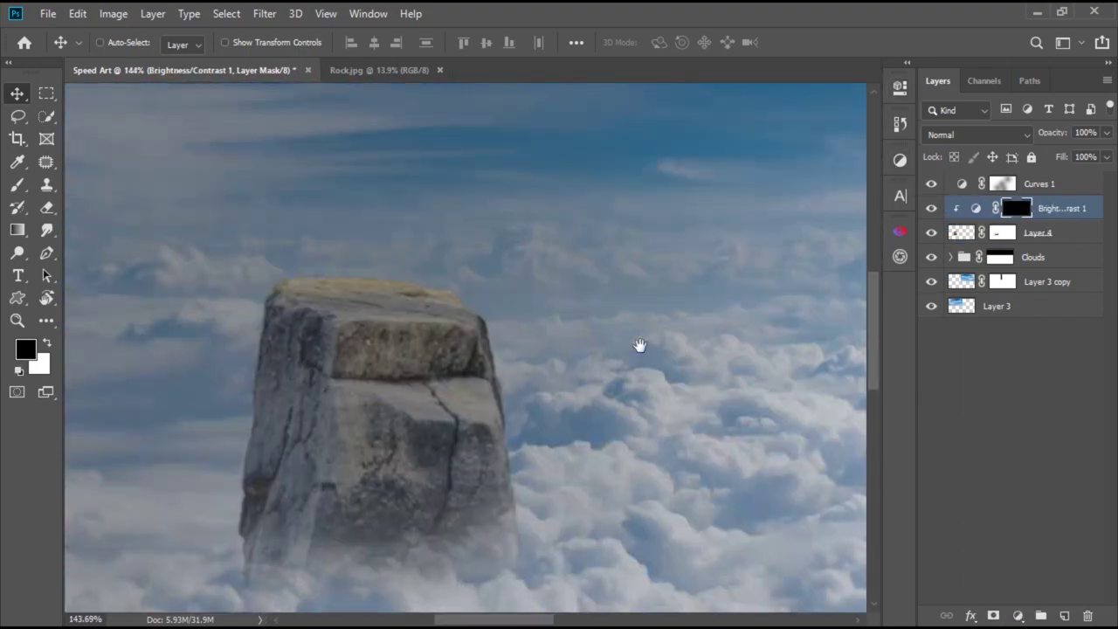
key(b)
drag(319, 361, 525, 306)
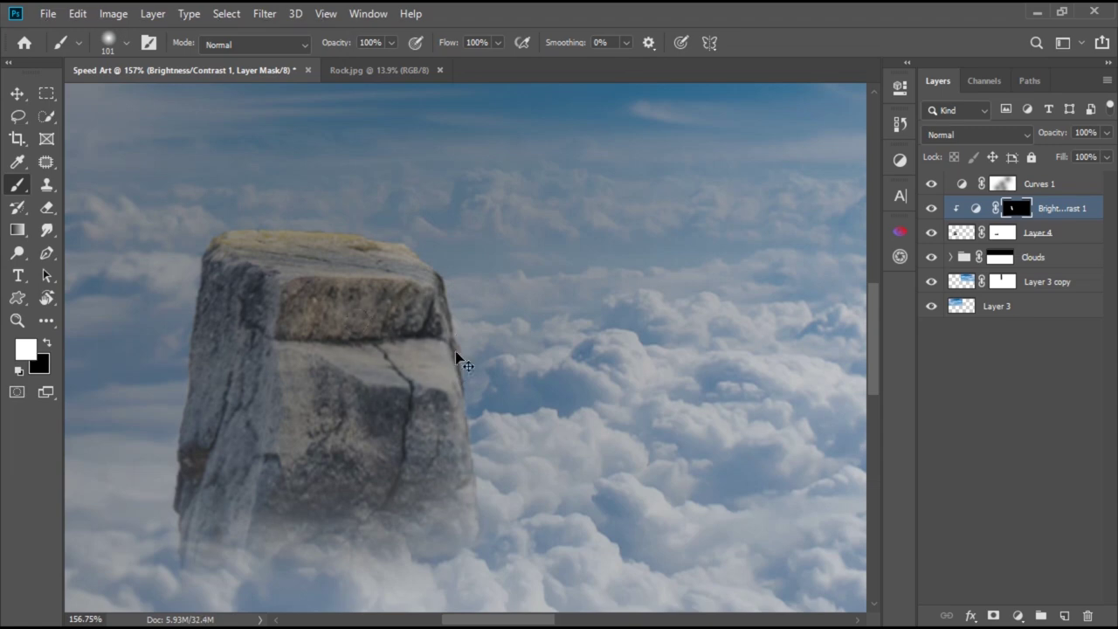
drag(380, 381, 395, 360)
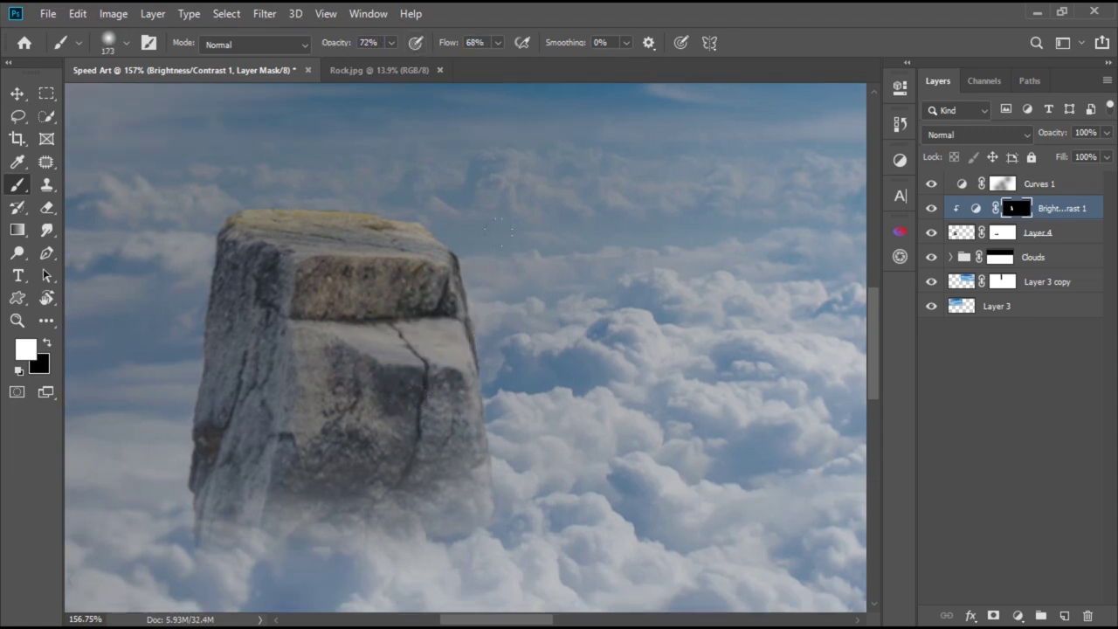
scroll(365, 190, down, 5)
scroll(365, 190, up, 4)
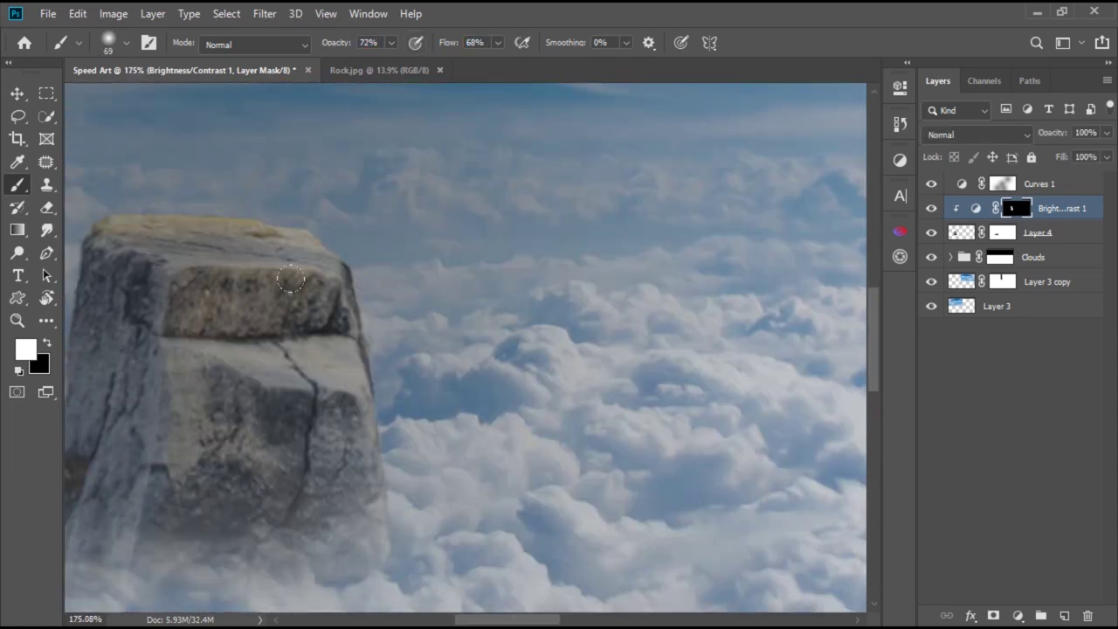
mouse_move(272, 399)
mouse_down()
mouse_move(348, 435)
mouse_move(318, 416)
mouse_up()
- Add a second clipped Brightness/Contrast adjustment with a black mask
click(1038, 232)
click(900, 160)
click(721, 174)
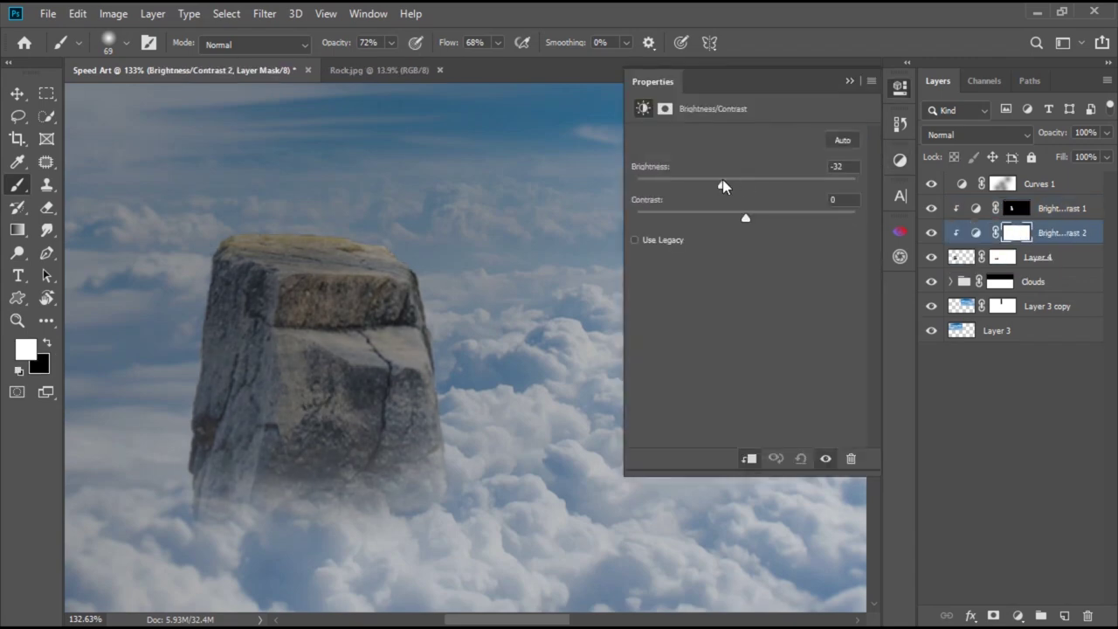
key(ctrl+i)
scroll(853, 320, down, 5)
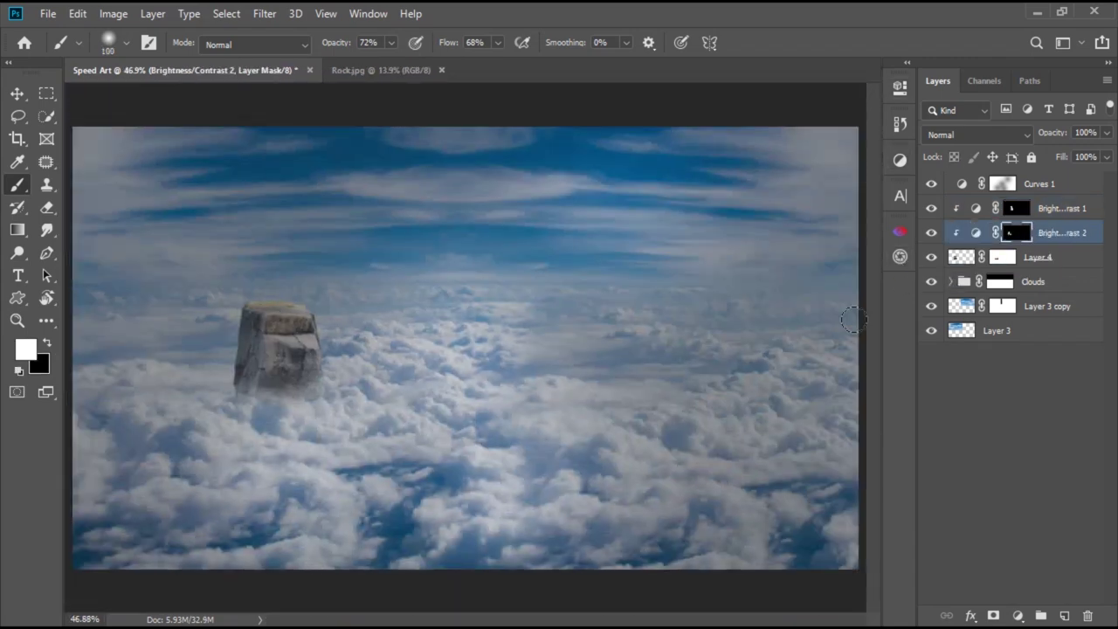
click(931, 208)
- Open Fantasy Castle.png and drag it into the Speed Art composite
key(ctrl+o)
double_click(492, 187)
drag(437, 350, 140, 70)
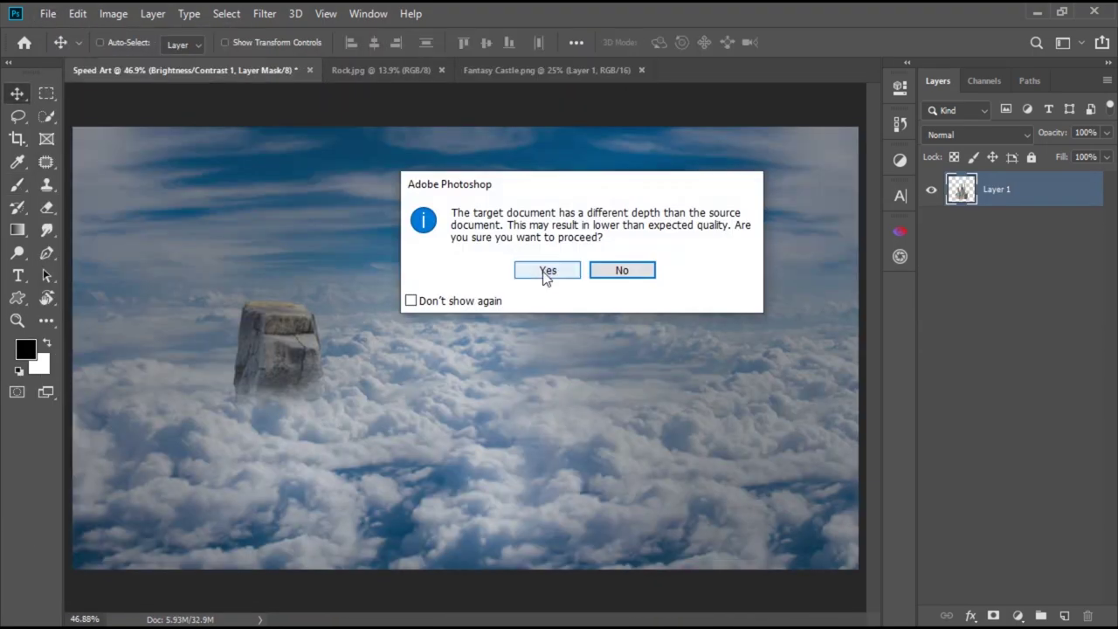
click(547, 269)
- Hide Curves 1, then scale and rotate the castle down onto the rock
click(931, 184)
click(996, 208)
key(ctrl+t)
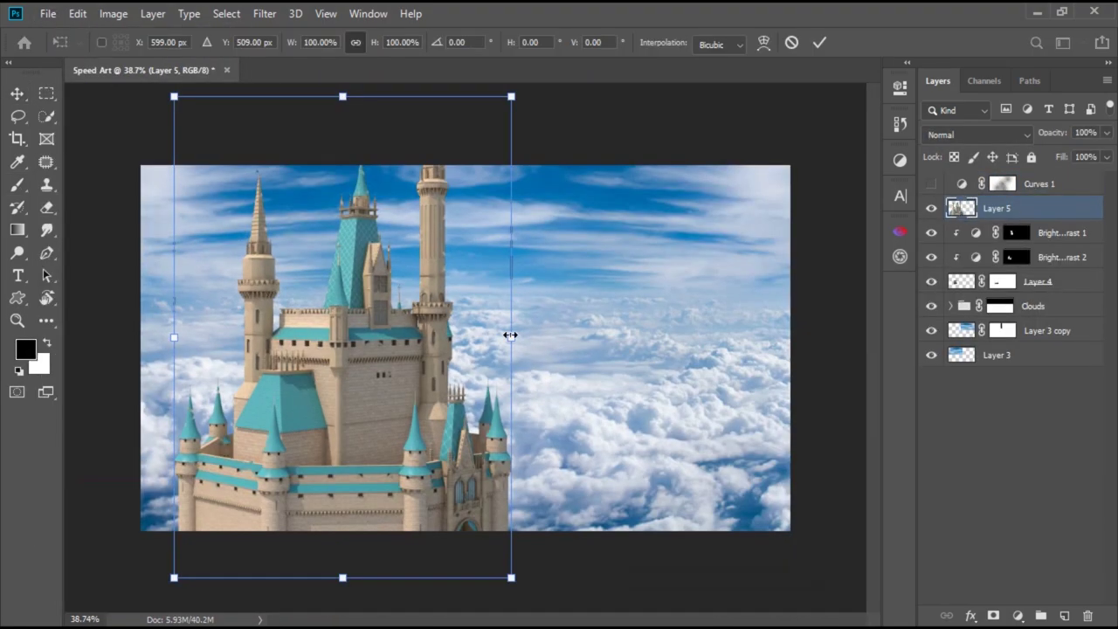
drag(567, 525, 315, 315)
scroll(349, 306, up, 5)
drag(457, 155, 393, 227)
scroll(394, 227, up, 3)
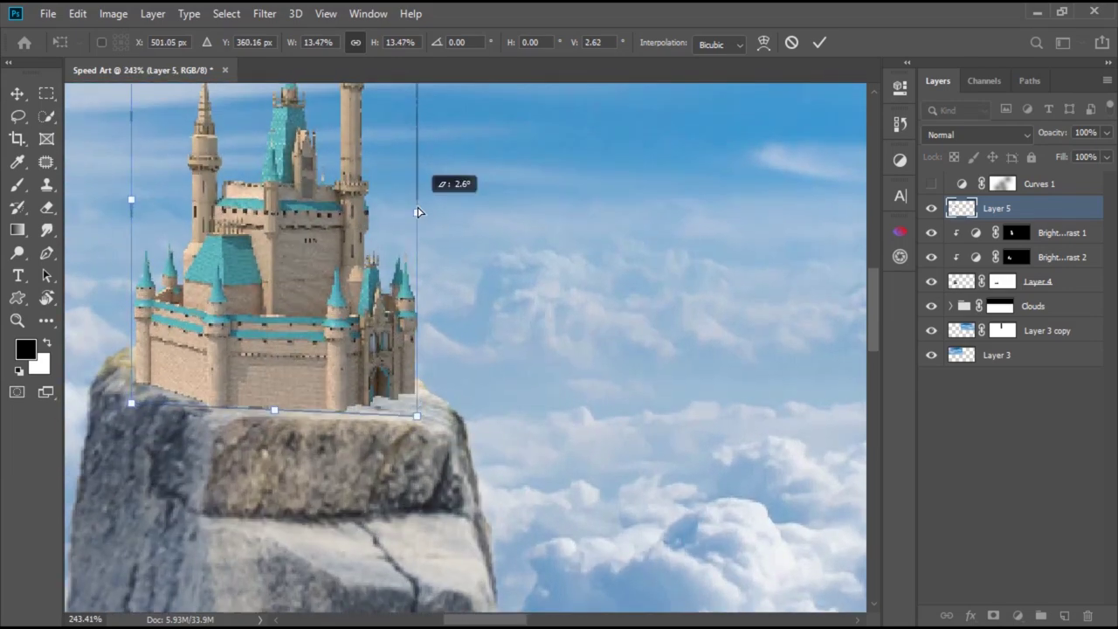
drag(149, 187, 129, 187)
drag(432, 397, 422, 428)
scroll(422, 428, up, 2)
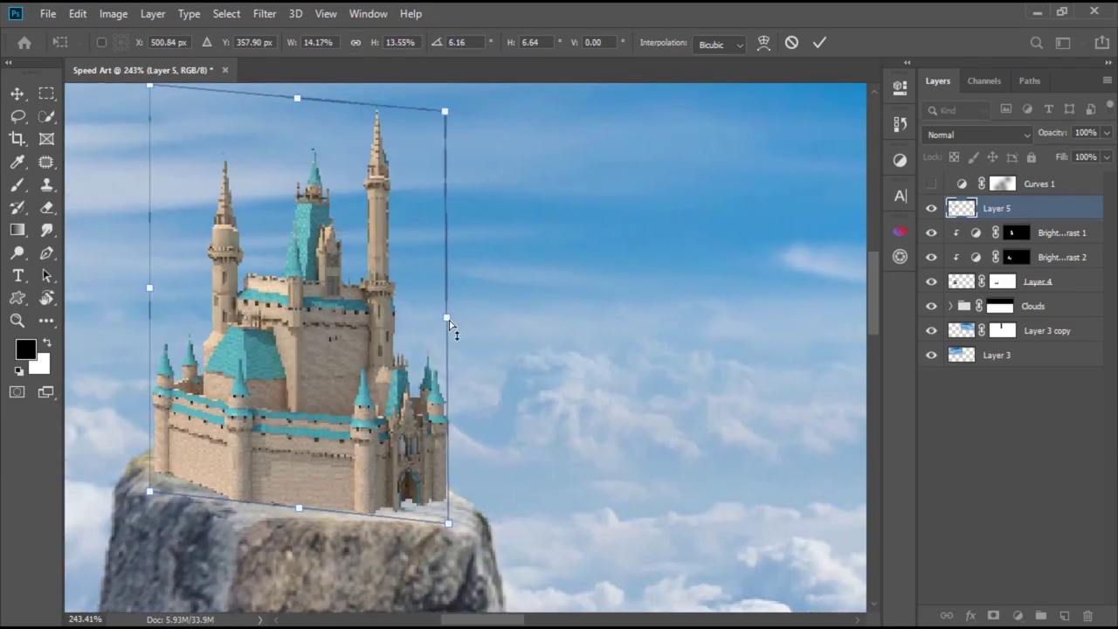
key(Return)
- Try transforming the castle and rock together, then cancel the transforms
scroll(289, 321, down, 3)
scroll(288, 321, up, 3)
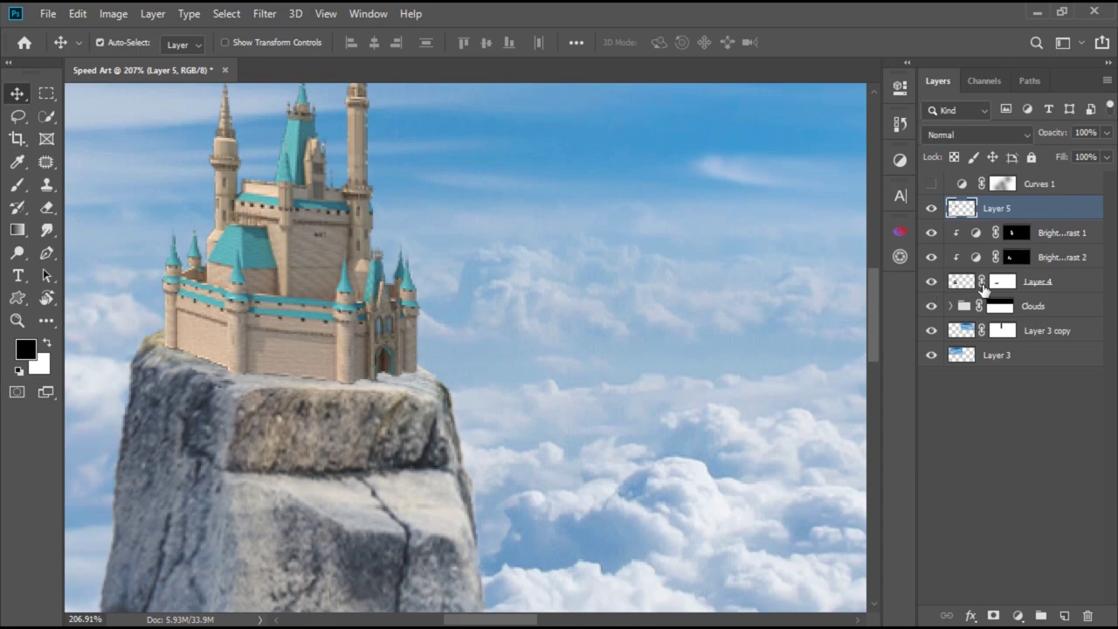
ctrl+click(984, 290)
key(ctrl+t)
key(Escape)
scroll(568, 516, down, 8)
key(ctrl+t)
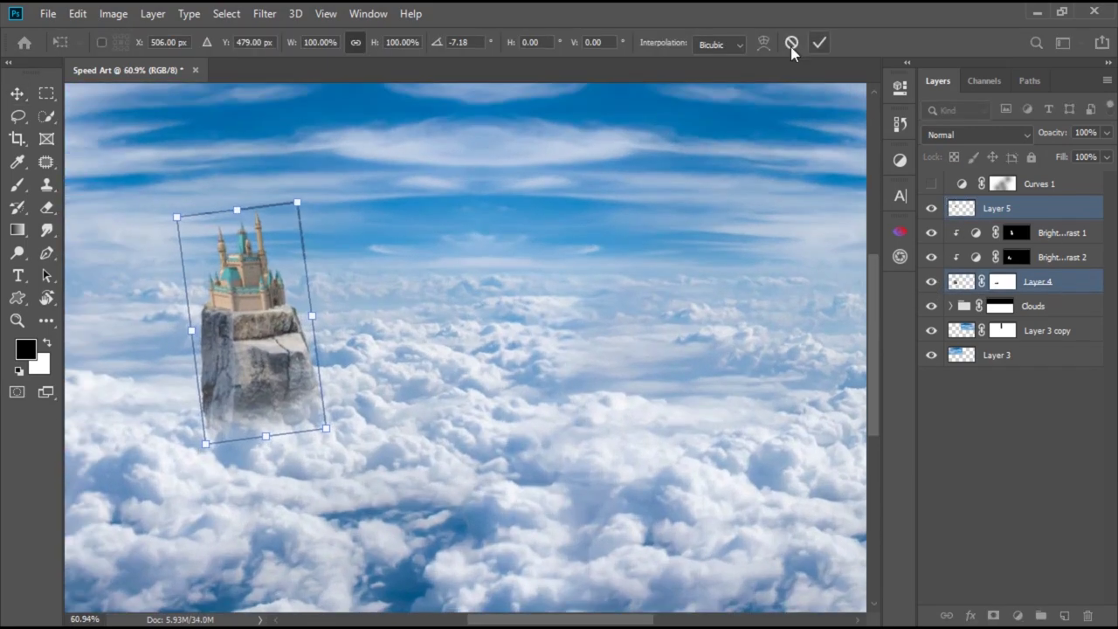
click(792, 42)
scroll(673, 274, up, 5)
scroll(674, 274, down, 5)
click(1003, 184)
key(ctrl+t)
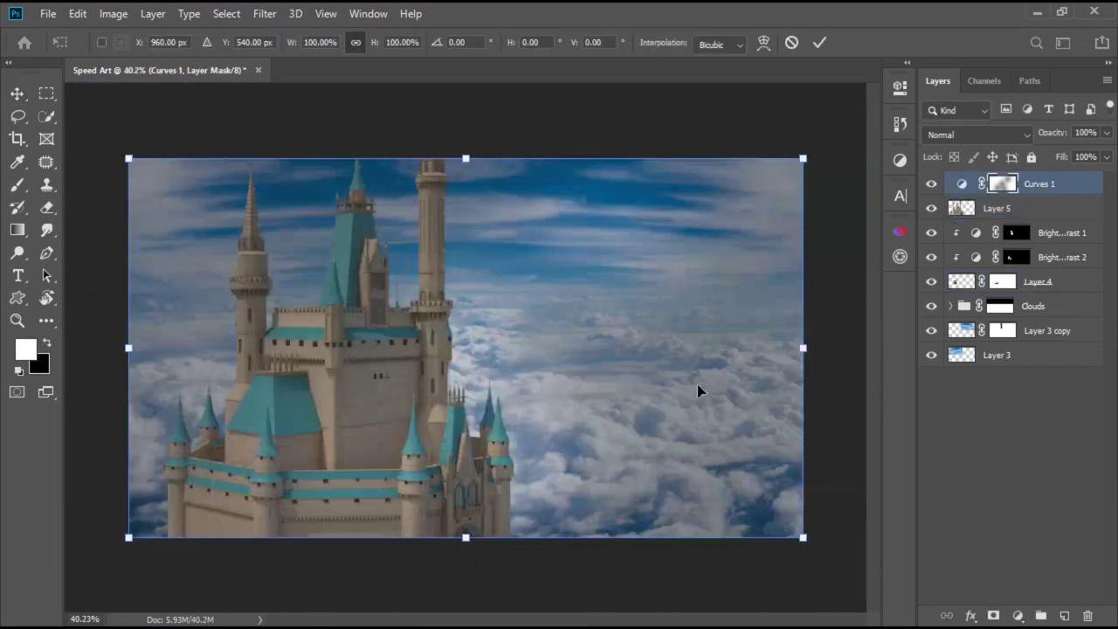
key(Escape)
- Move the castle onto the rock's top
click(997, 208)
key(ctrl+t)
scroll(262, 262, up, 5)
drag(249, 239, 258, 246)
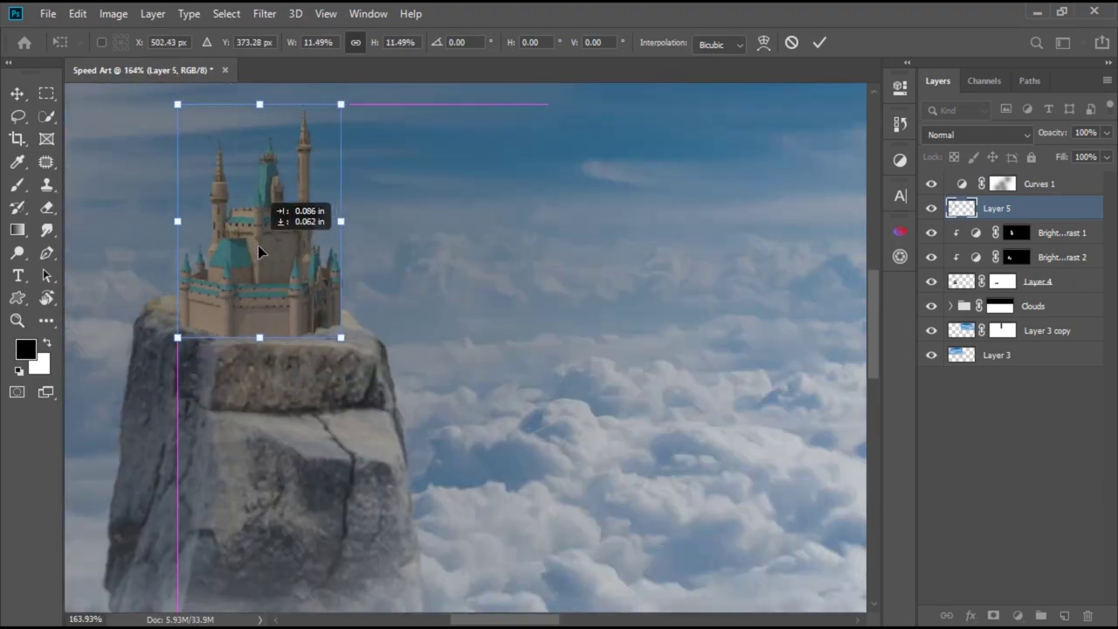
scroll(258, 246, up, 2)
key(Return)
scroll(463, 428, down, 5)
scroll(464, 429, up, 3)
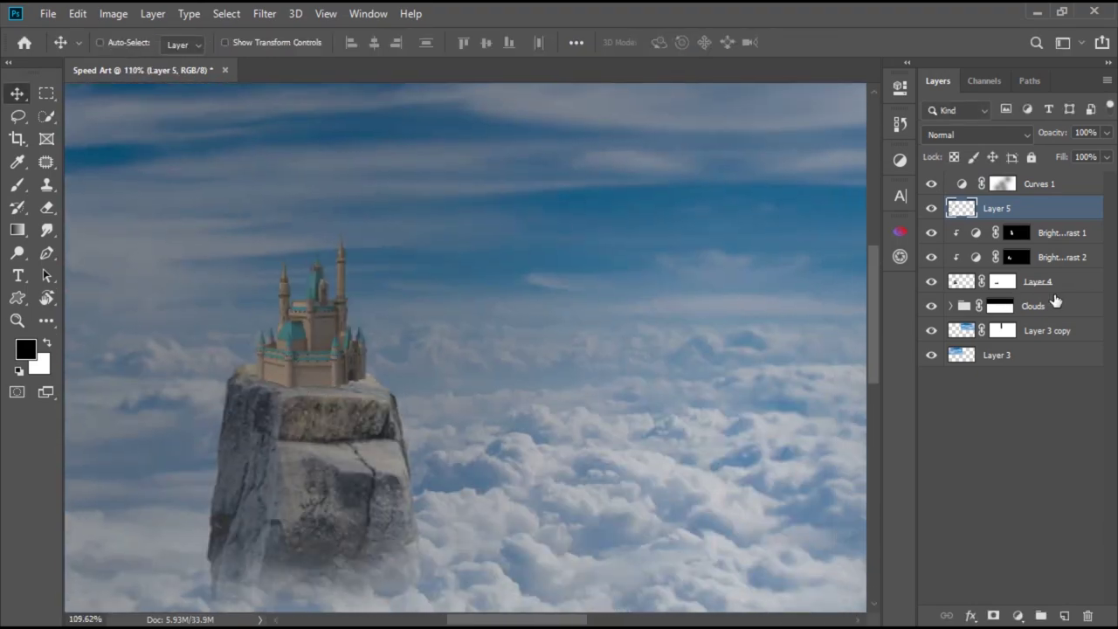
- Scale the rock and castle up together, then nudge the castle into place
ctrl+click(1038, 281)
key(ctrl+t)
drag(387, 237, 415, 260)
key(Return)
scroll(360, 343, up, 2)
key(ctrl+t)
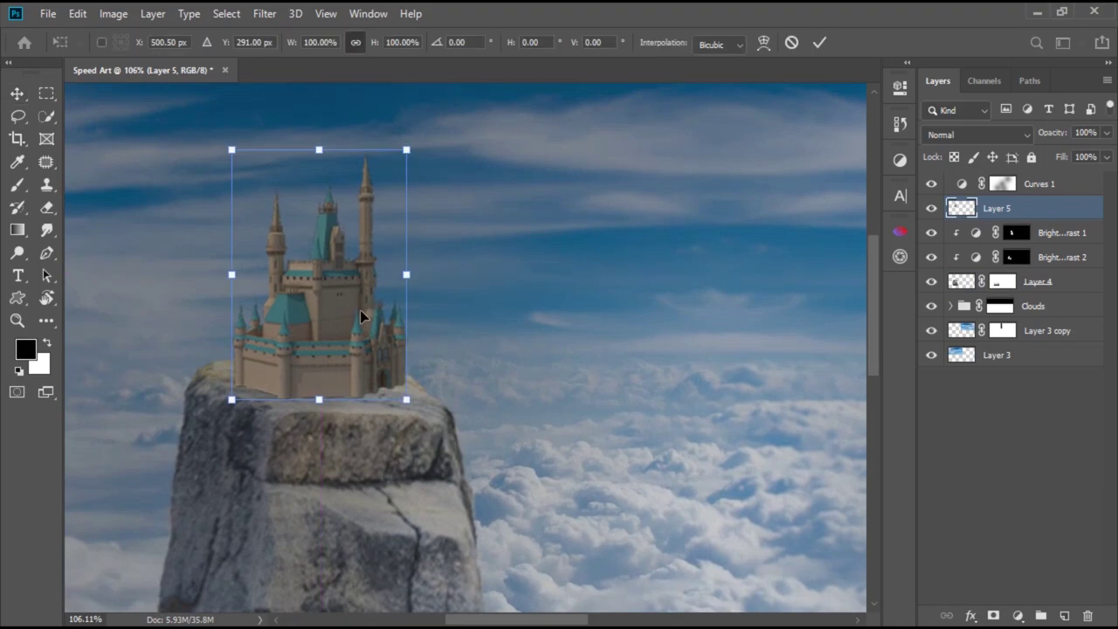
scroll(360, 310, up, 2)
mouse_move(360, 311)
mouse_down()
mouse_move(270, 319)
mouse_move(356, 394)
mouse_up()
key(Return)
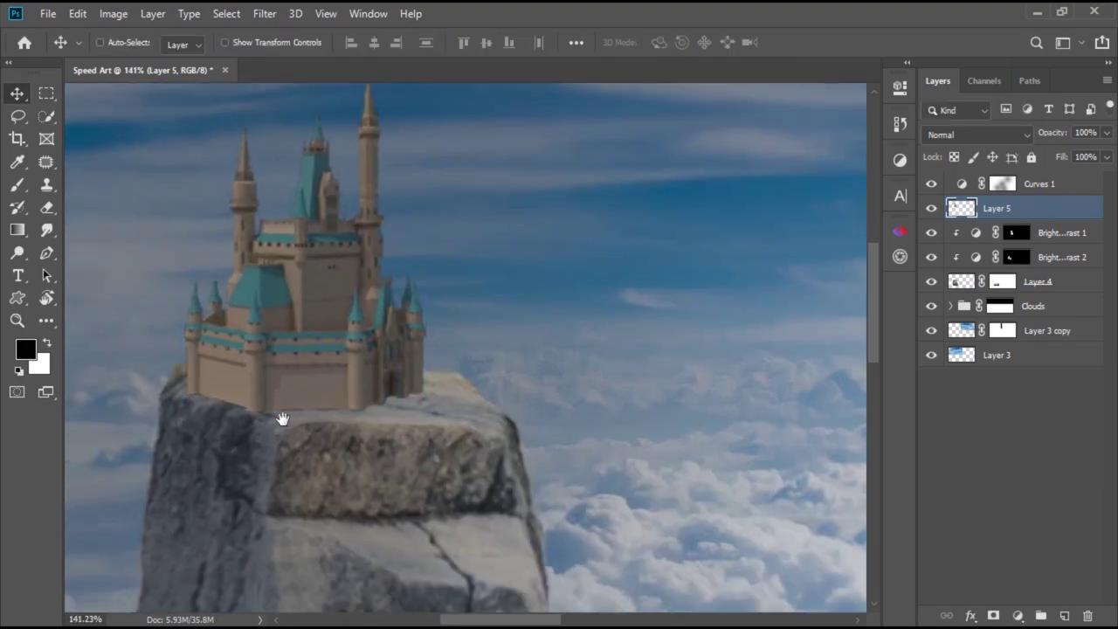
scroll(283, 420, down, 3)
scroll(249, 277, up, 3)
- Add a layer mask to the castle (Layer 5) and choose a splatter brush preset
click(993, 616)
scroll(386, 498, up, 2)
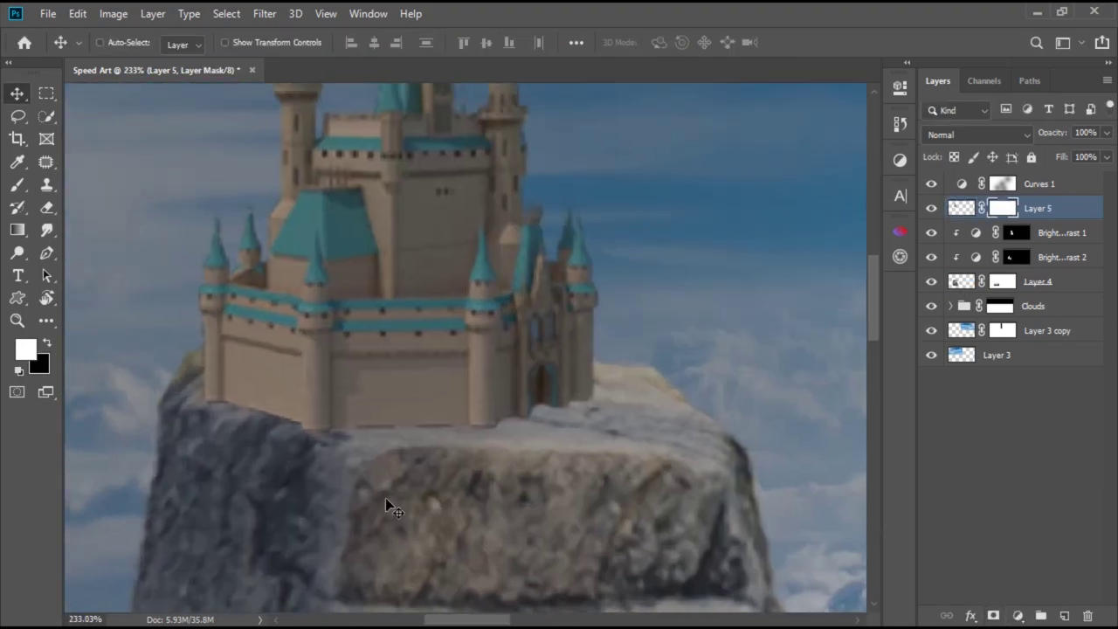
key(b)
click(126, 42)
scroll(200, 394, down, 5)
scroll(387, 312, down, 5)
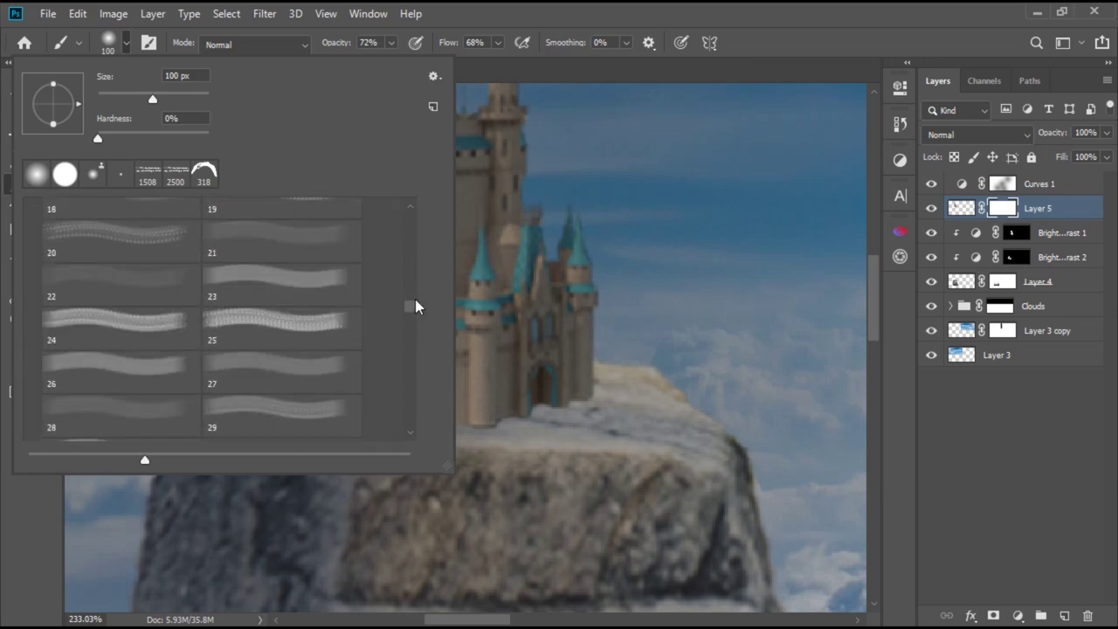
scroll(416, 306, down, 5)
scroll(412, 340, down, 5)
scroll(412, 339, down, 5)
double_click(120, 320)
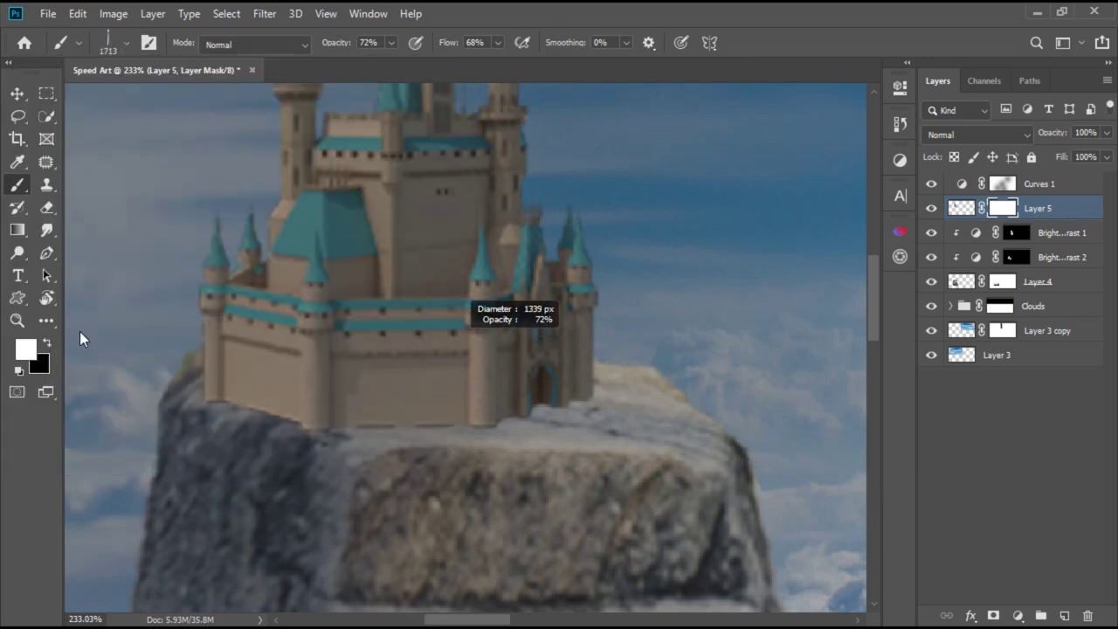
- Resize the brush, swap to white and refine Layer 5's mask along the castle base
scroll(291, 419, up, 1)
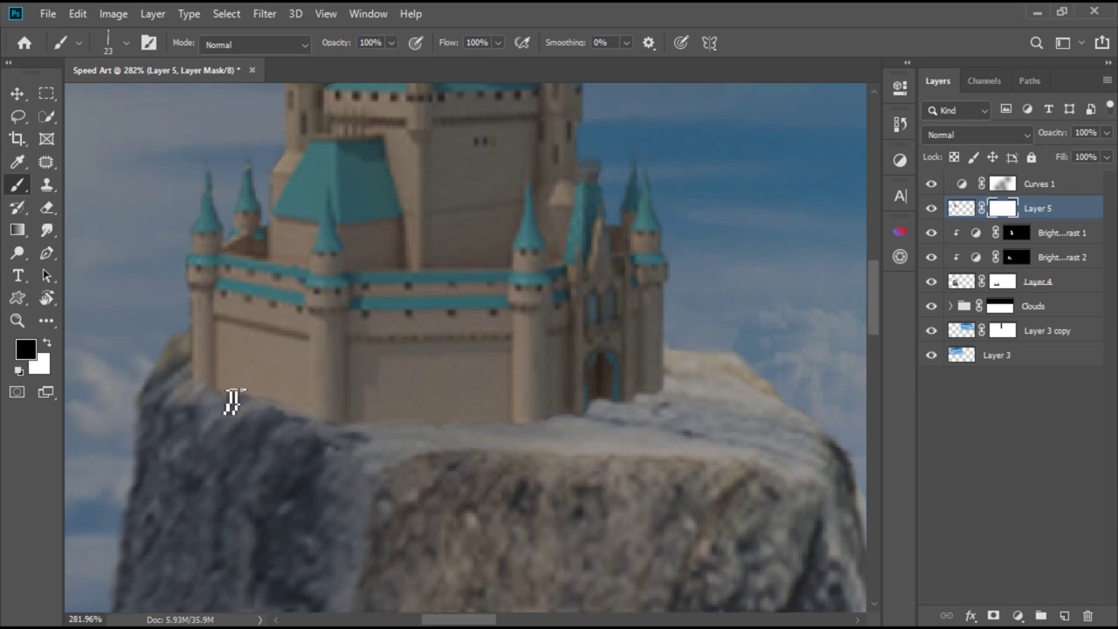
scroll(215, 405, up, 1)
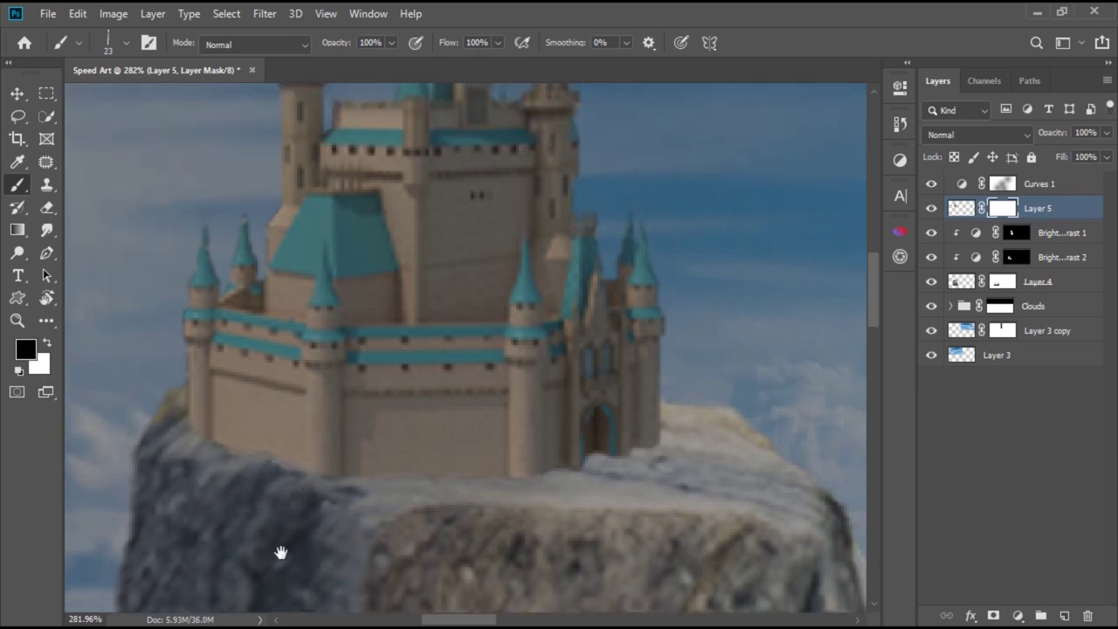
scroll(210, 419, up, 1)
scroll(201, 454, up, 1)
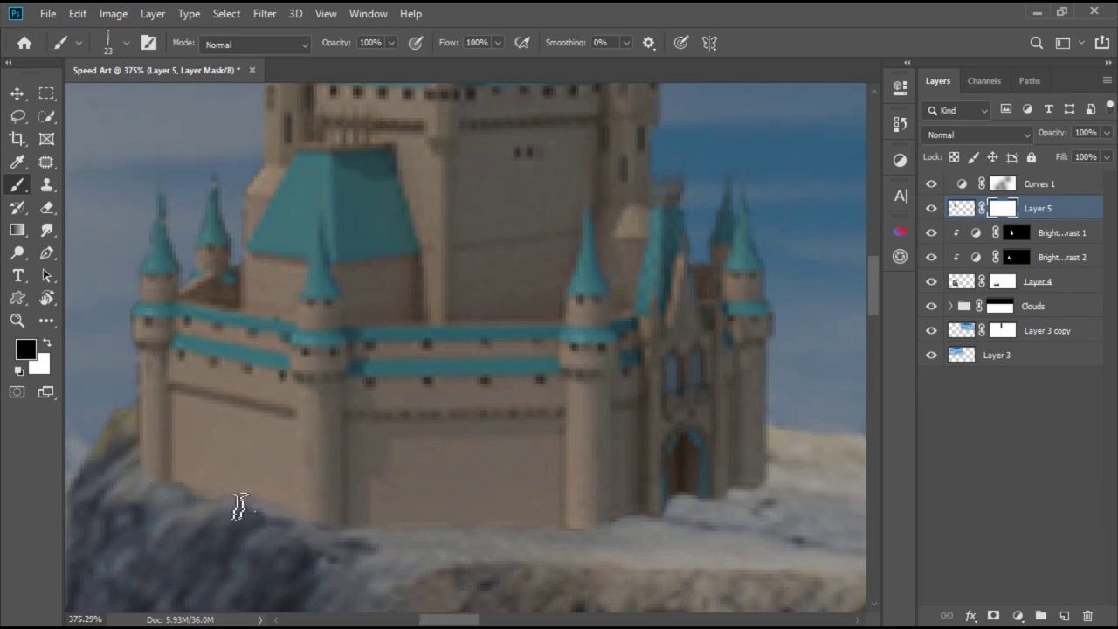
scroll(236, 507, down, 2)
scroll(382, 550, up, 1)
key(x)
scroll(192, 496, up, 2)
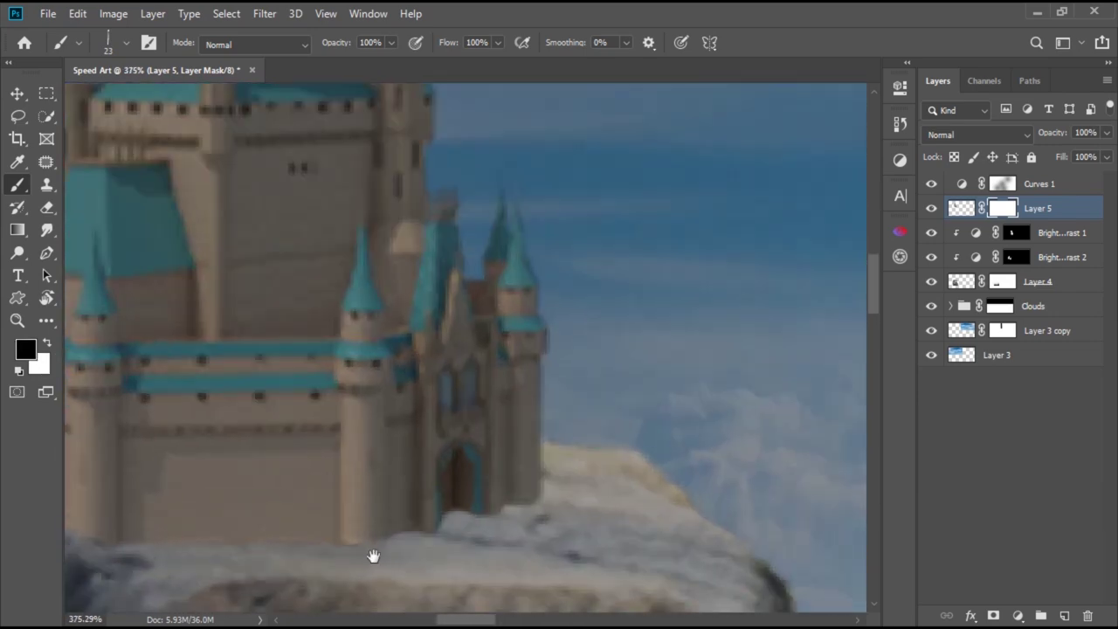
scroll(450, 489, down, 1)
scroll(484, 457, down, 3)
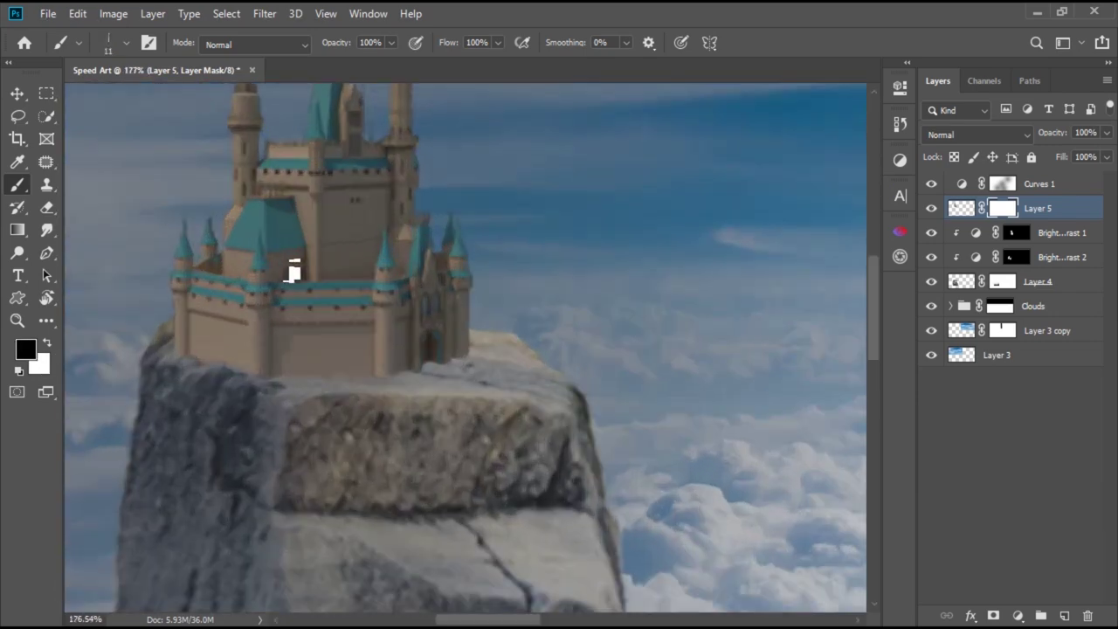
scroll(449, 392, down, 1)
scroll(353, 425, up, 3)
scroll(352, 426, down, 3)
scroll(420, 445, up, 3)
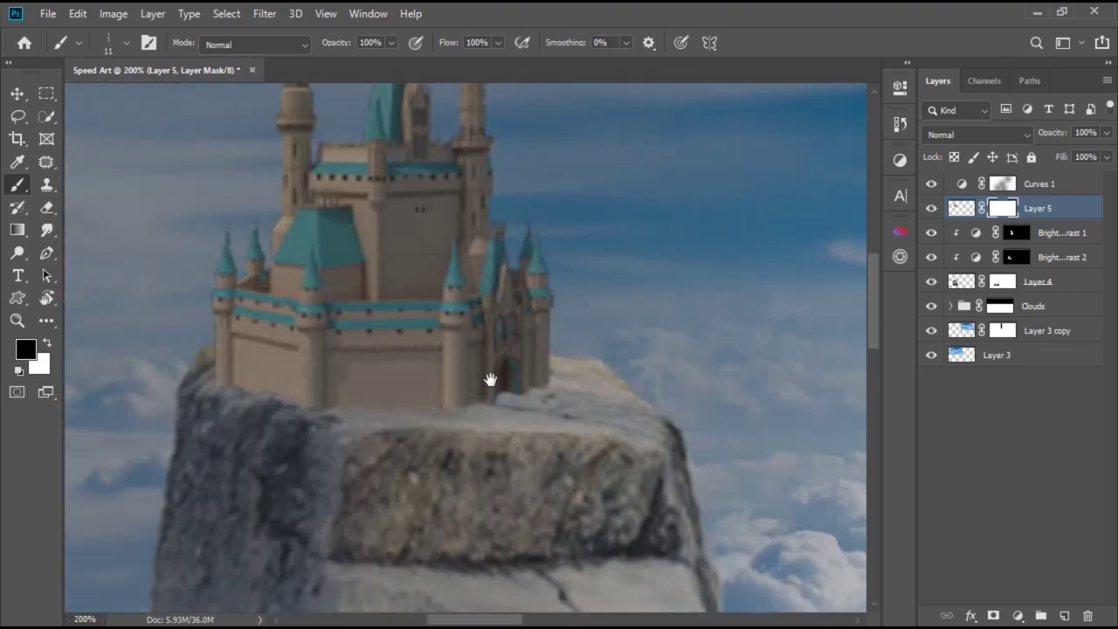
- Create a new Layer 6 below the castle and pick a soft round brush
ctrl+click(1064, 615)
scroll(146, 474, down, 3)
scroll(362, 356, up, 3)
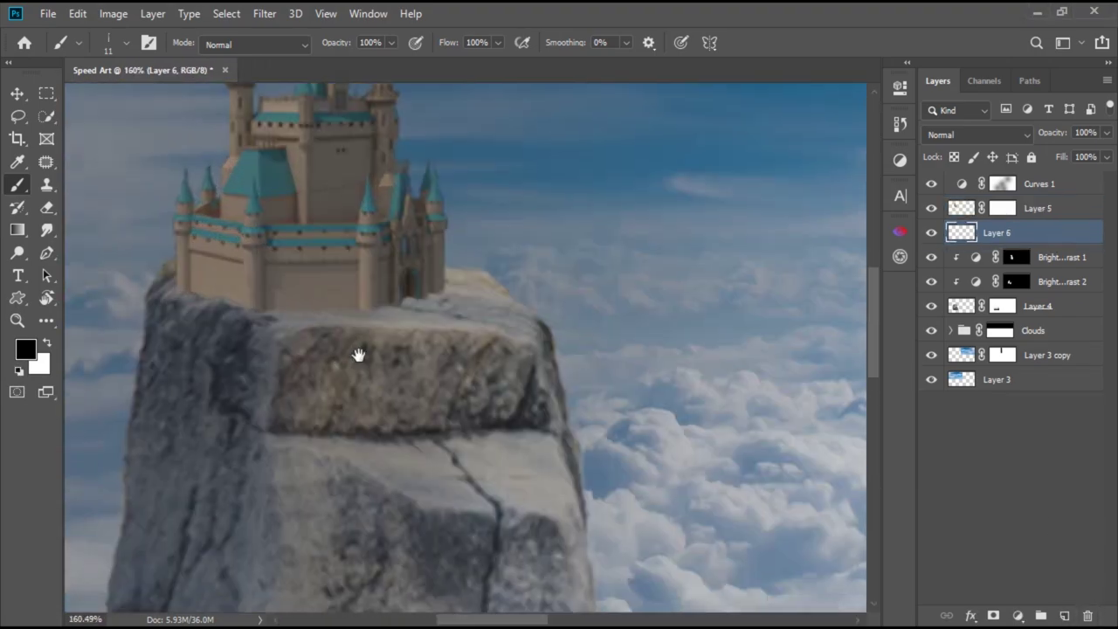
scroll(463, 497, up, 1)
scroll(461, 469, up, 1)
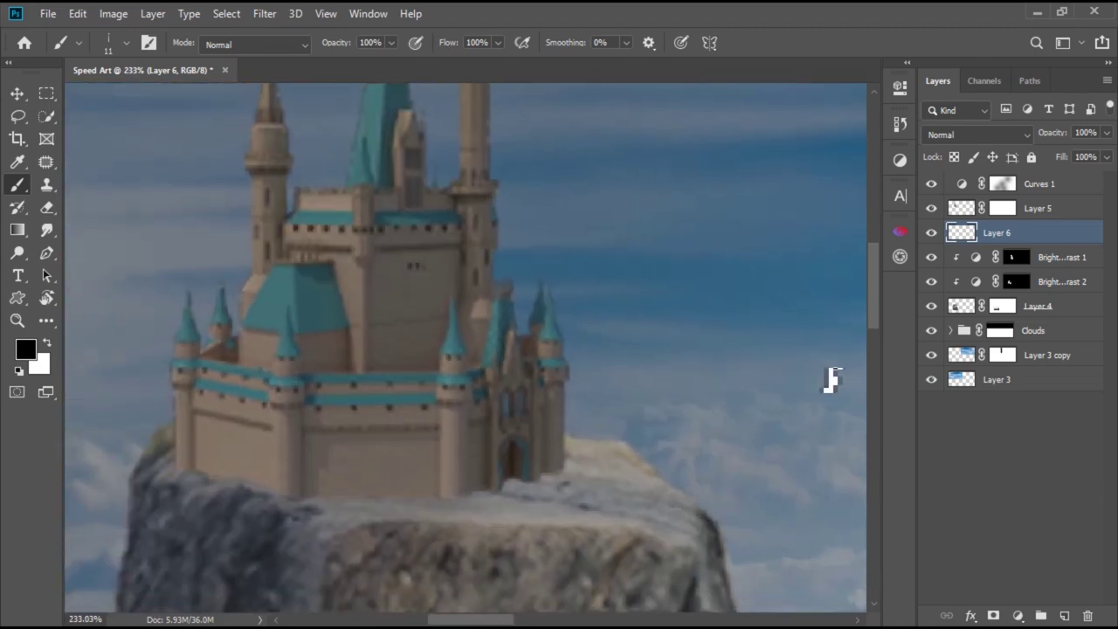
right_click(519, 370)
double_click(120, 182)
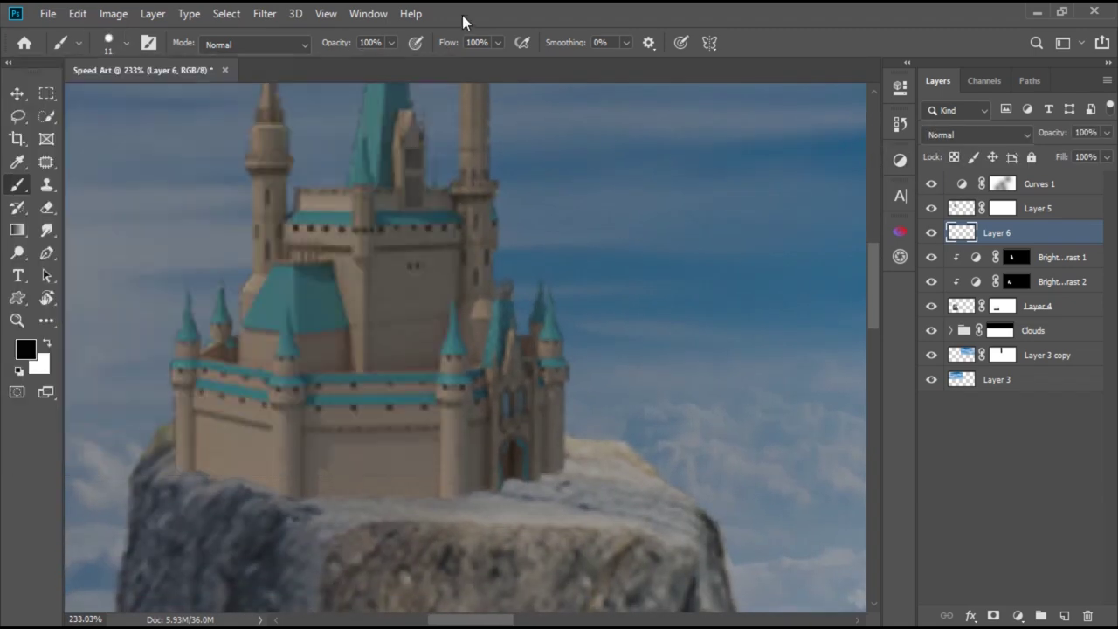
- Paint a thin black stroke along the castle base on Layer 6
drag(294, 467, 455, 503)
key(ctrl+z)
scroll(406, 467, up, 1)
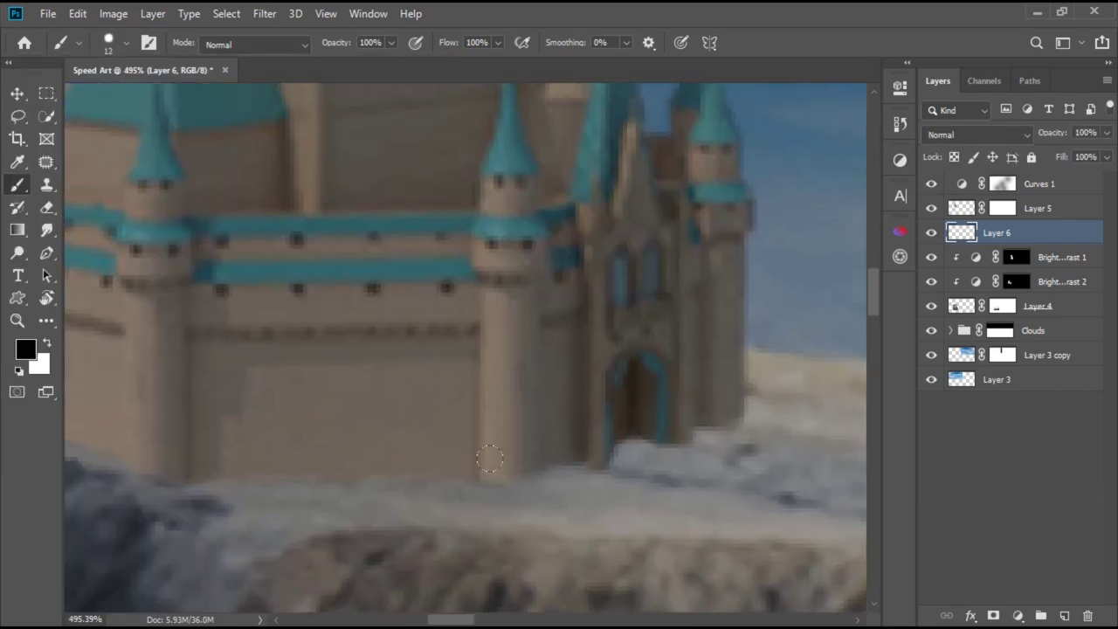
drag(386, 506, 559, 500)
drag(310, 479, 262, 471)
scroll(350, 489, down, 1)
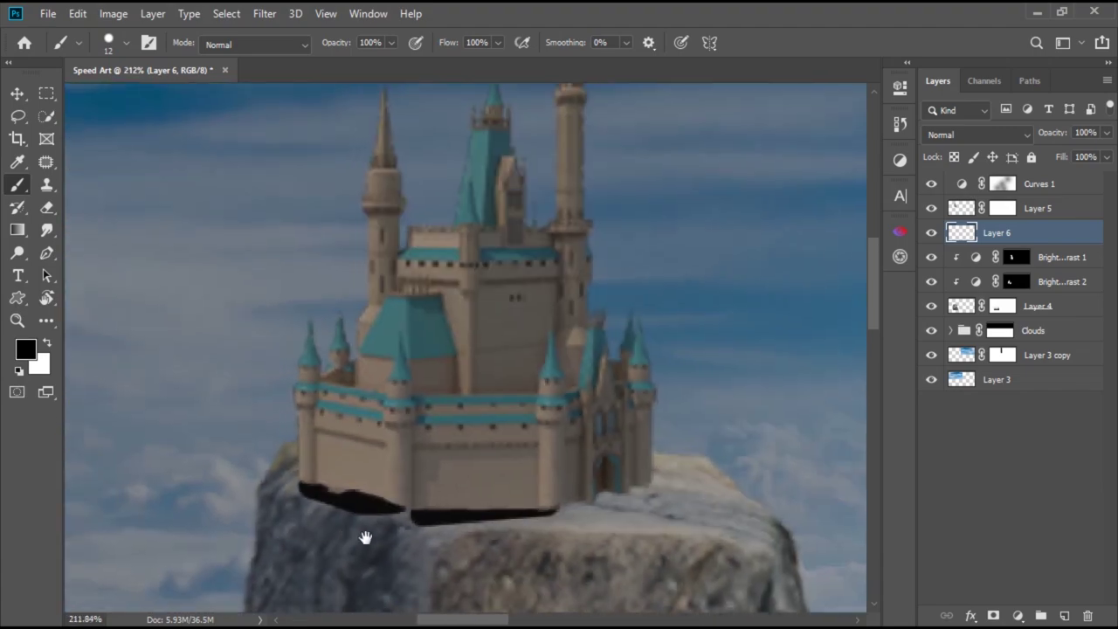
scroll(350, 489, up, 2)
scroll(349, 489, down, 2)
scroll(345, 478, up, 2)
scroll(345, 479, down, 2)
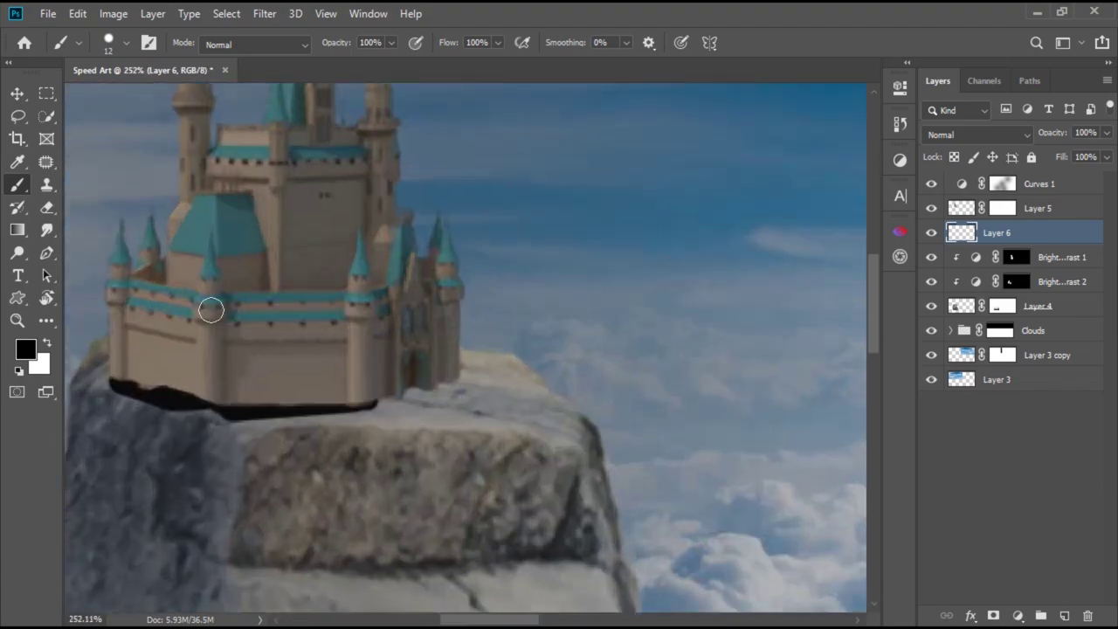
scroll(207, 309, up, 2)
- Soften the black stroke with Gaussian Blur and reshape it with Free Transform
click(265, 14)
click(525, 294)
drag(824, 458, 801, 462)
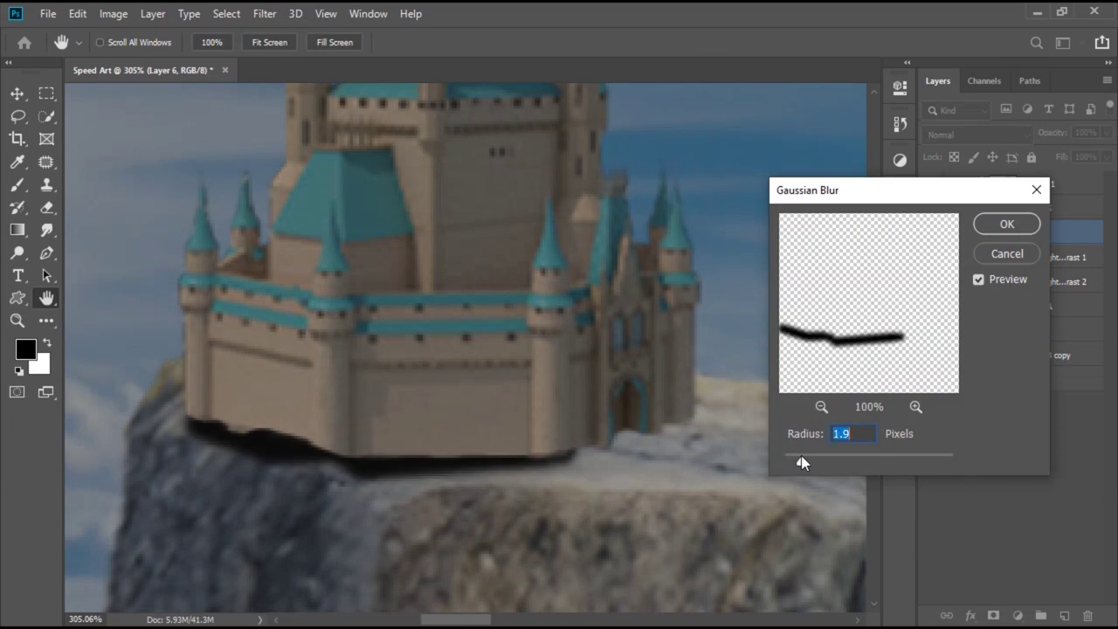
key(Return)
key(ctrl+t)
drag(379, 499, 376, 504)
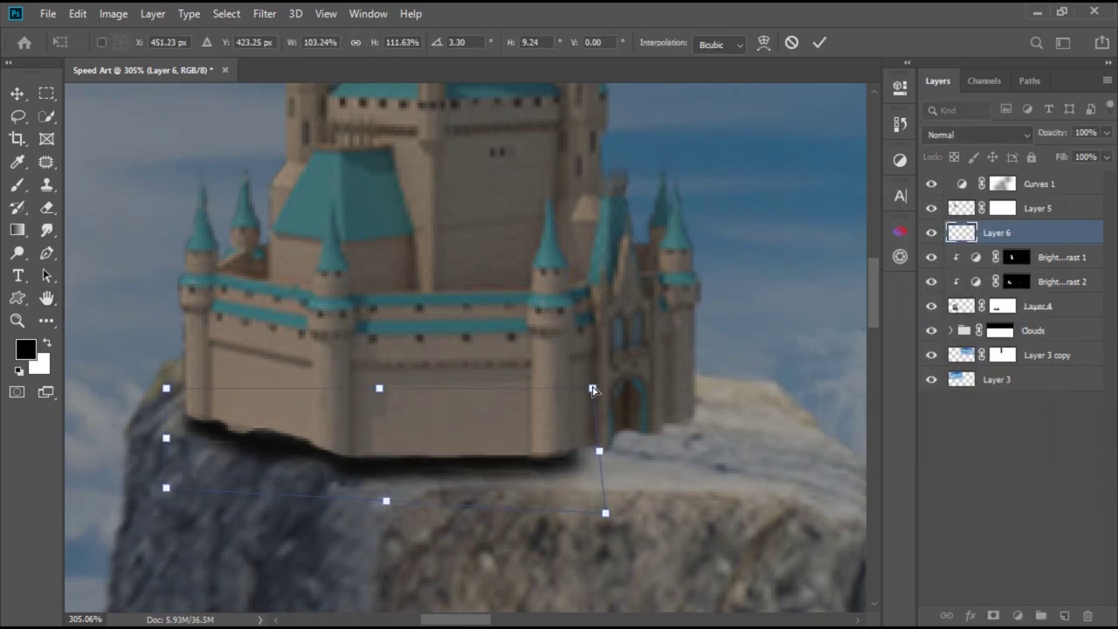
drag(600, 451, 591, 456)
key(Return)
- Set Layer 6 to 58% opacity, add a mask and fade parts of the shadow
key(b)
scroll(506, 509, down, 1)
key(5)
key(8)
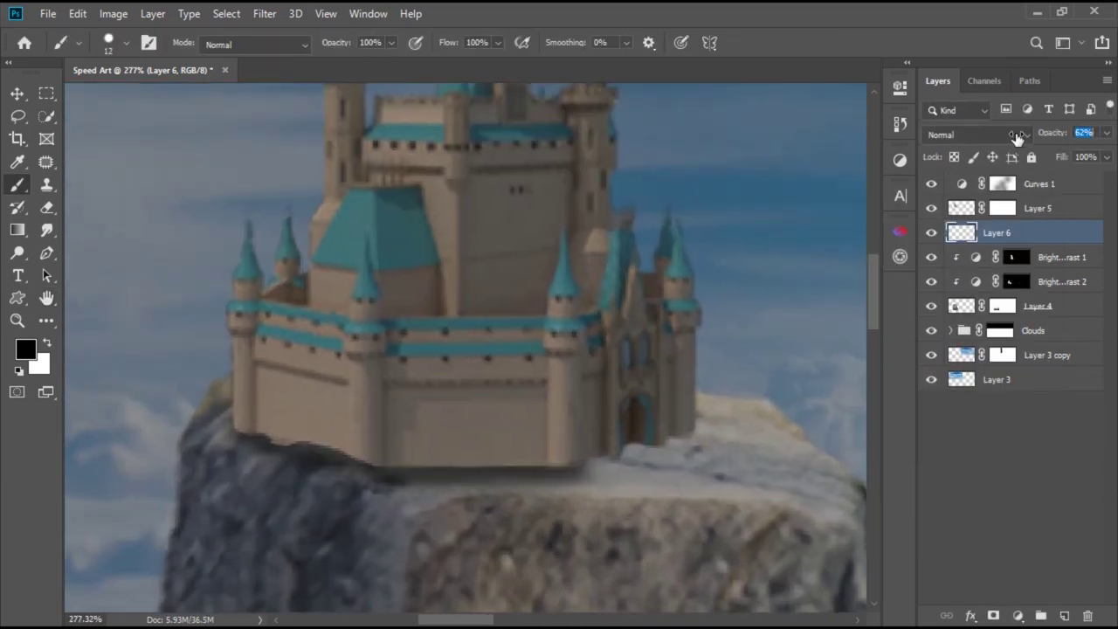
drag(506, 508, 483, 518)
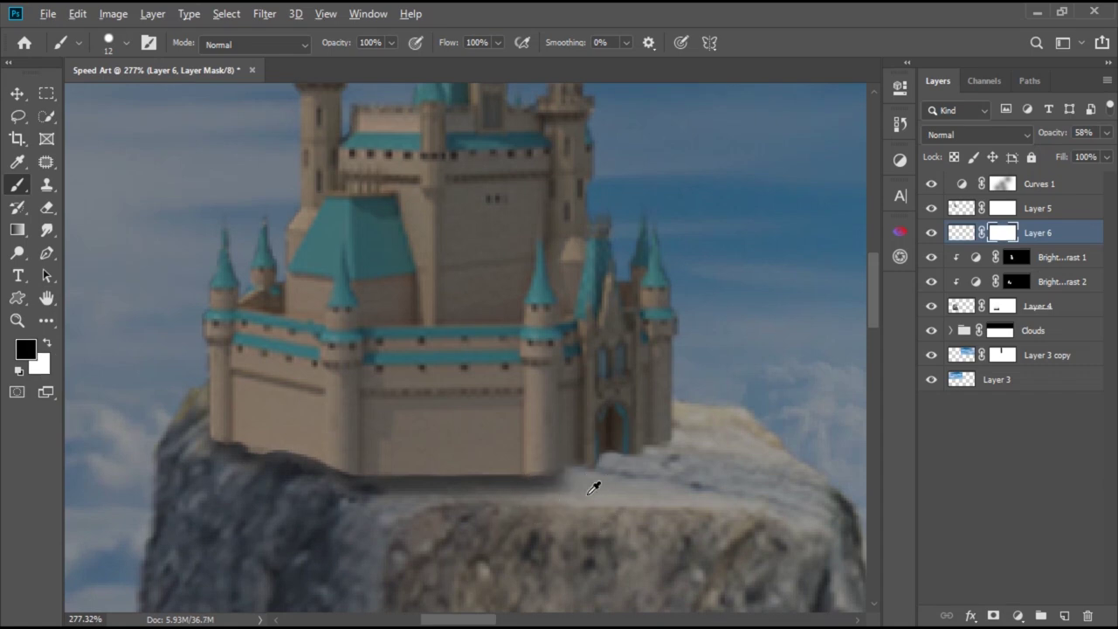
drag(565, 491, 605, 491)
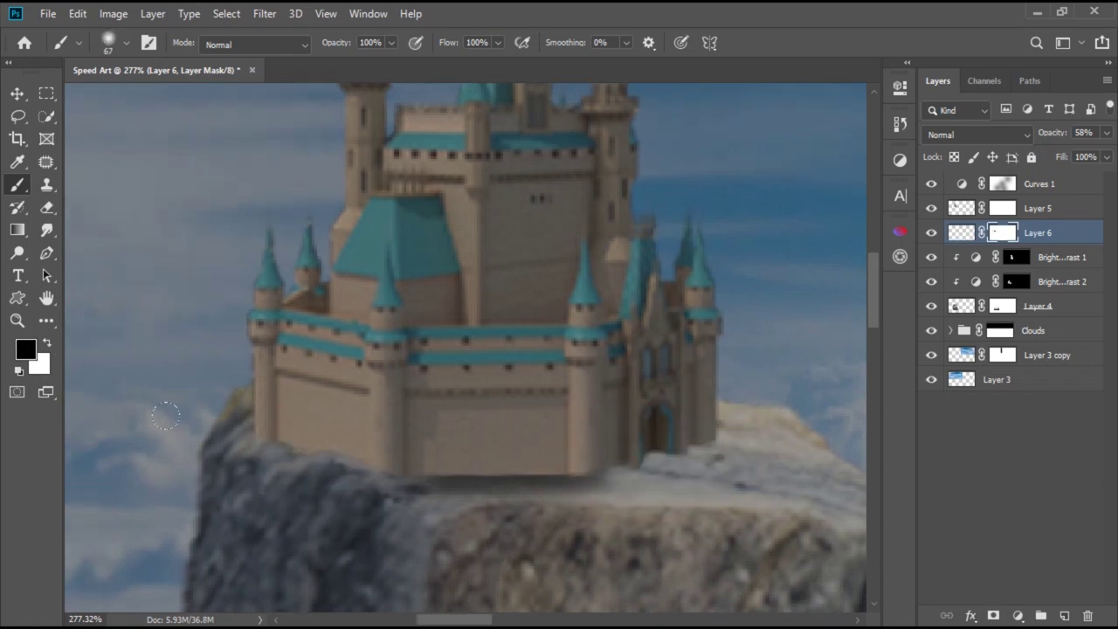
drag(475, 462, 444, 484)
- Add a Curves adjustment clipped to Layer 5 with a lowered top point and inverted mask
click(1061, 257)
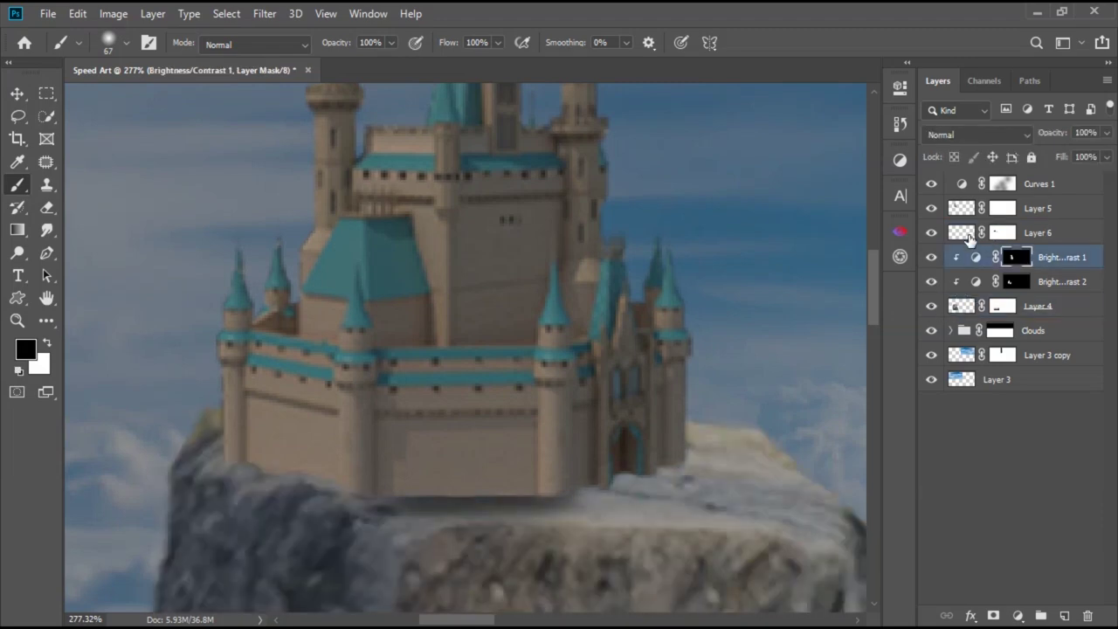
click(961, 232)
click(900, 160)
click(792, 192)
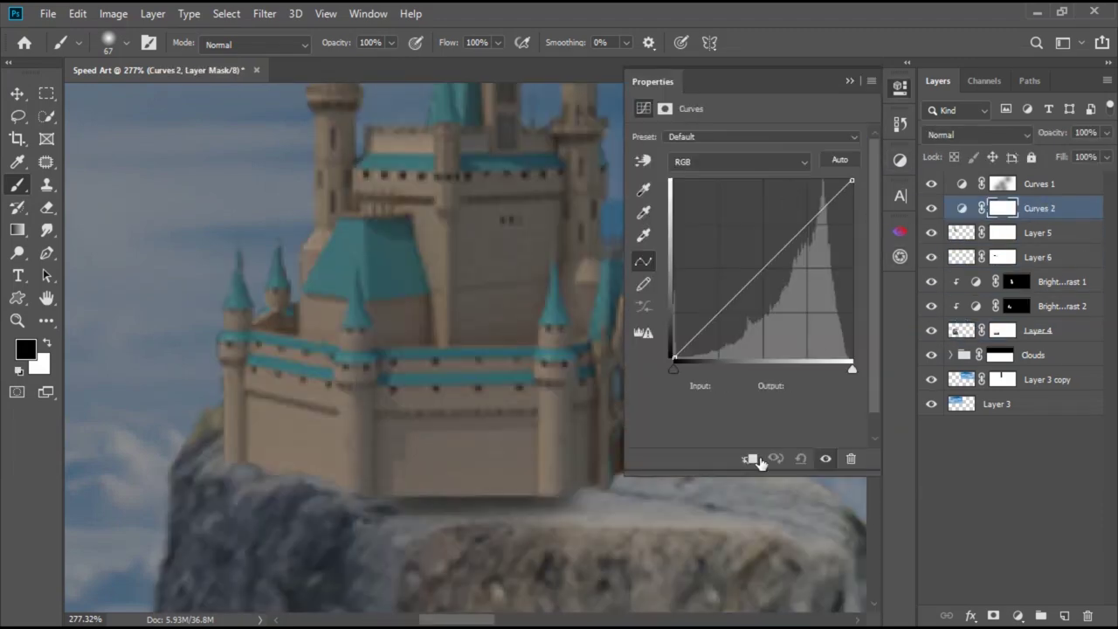
mouse_move(852, 181)
mouse_down()
mouse_move(877, 253)
mouse_move(852, 262)
mouse_up()
click(849, 81)
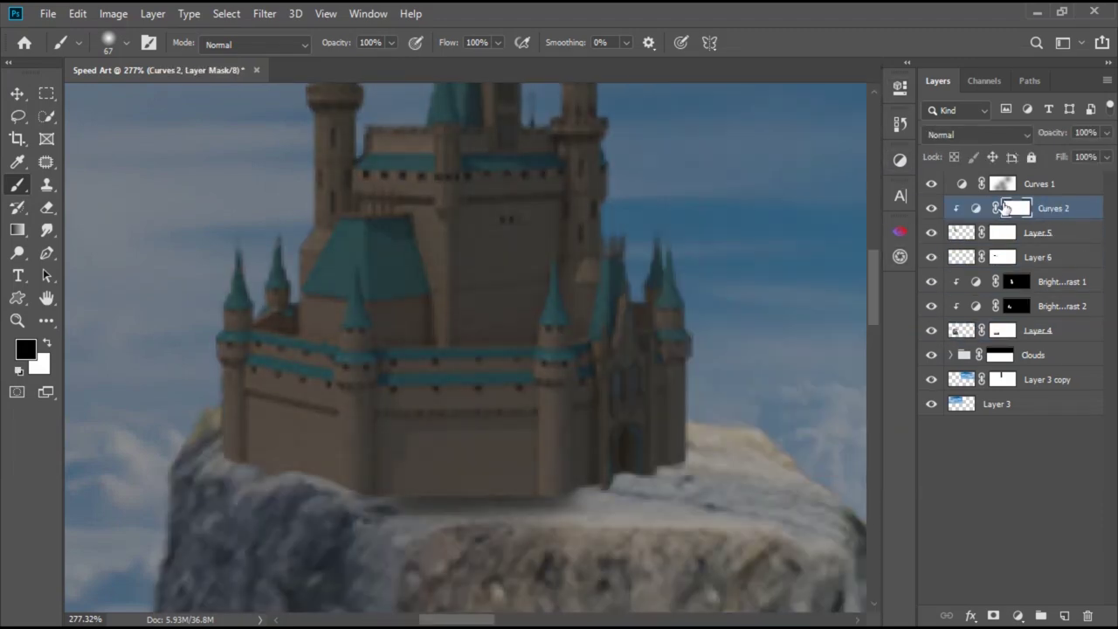
key(ctrl+i)
- Paint white on the Curves mask with a larger brush along the castle base
key(x)
scroll(496, 524, up, 2)
scroll(367, 475, up, 1)
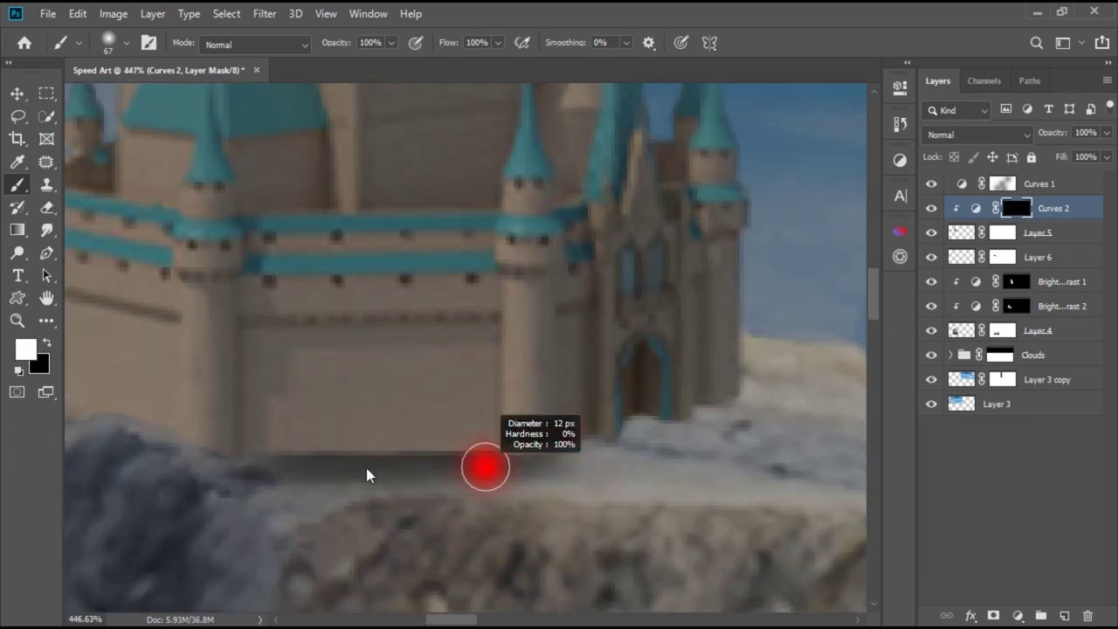
scroll(291, 442, left, 3)
scroll(446, 522, down, 2)
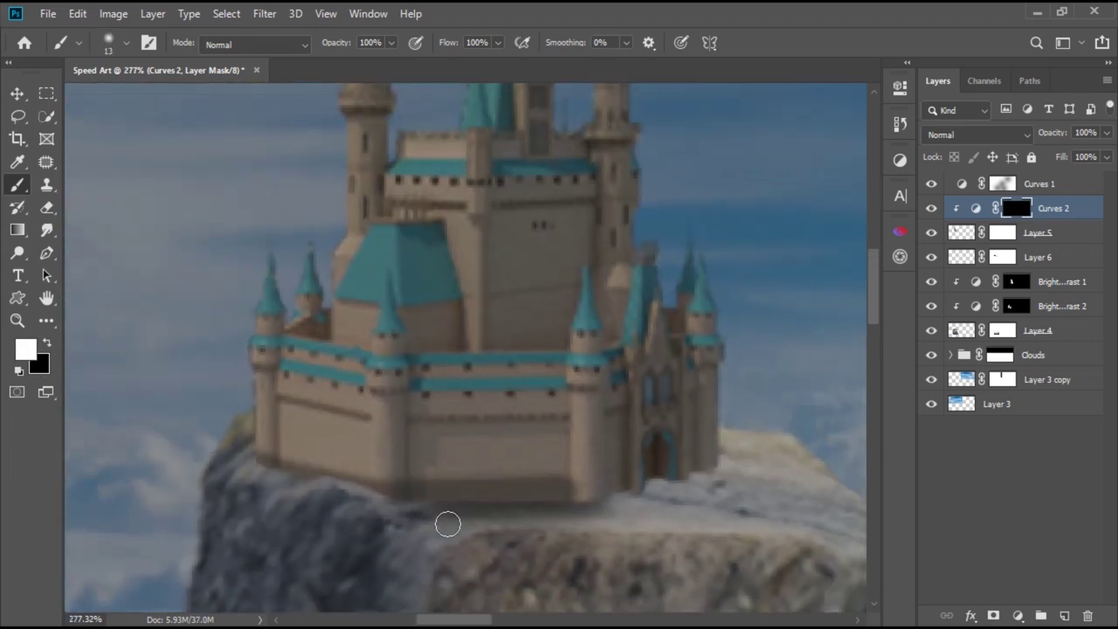
scroll(611, 441, up, 2)
key(bracketright)
key(bracketright)
key(bracketright)
drag(611, 441, 349, 441)
scroll(437, 437, down, 4)
scroll(449, 437, up, 2)
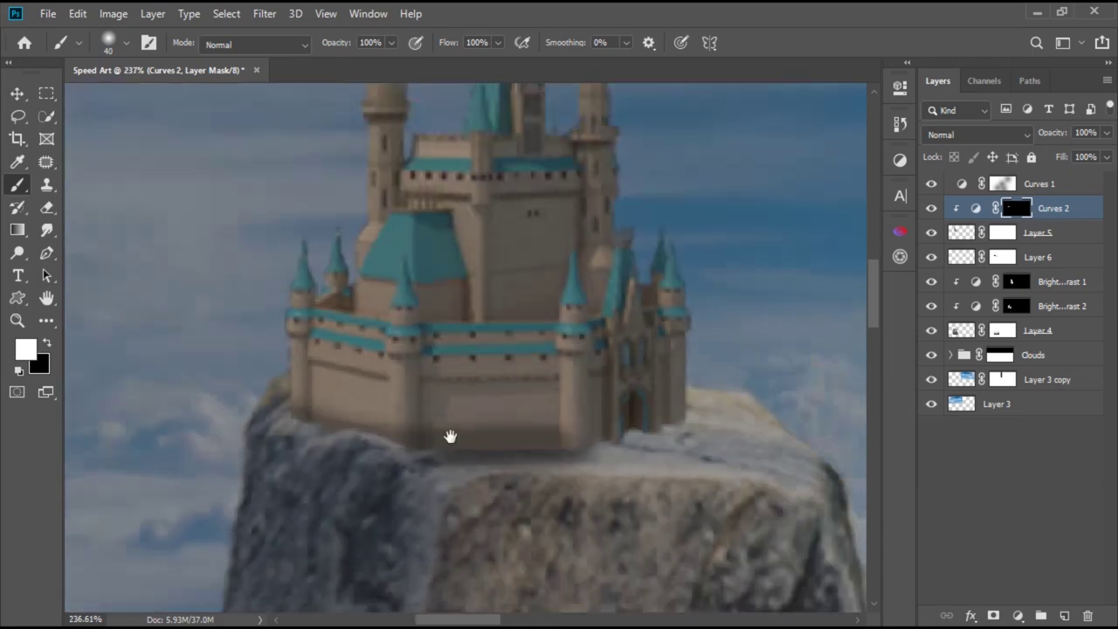
scroll(438, 429, up, 1)
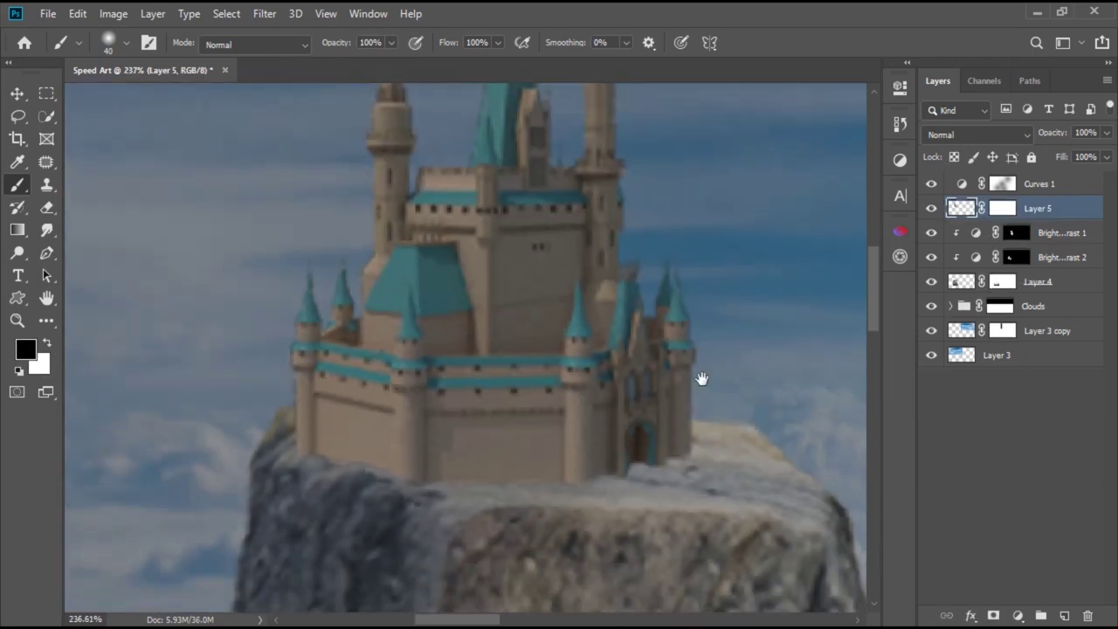
- Delete Layer 5 copy's mask, then flip and skew it toward the rock top
right_click(1003, 209)
click(991, 241)
key(ctrl+t)
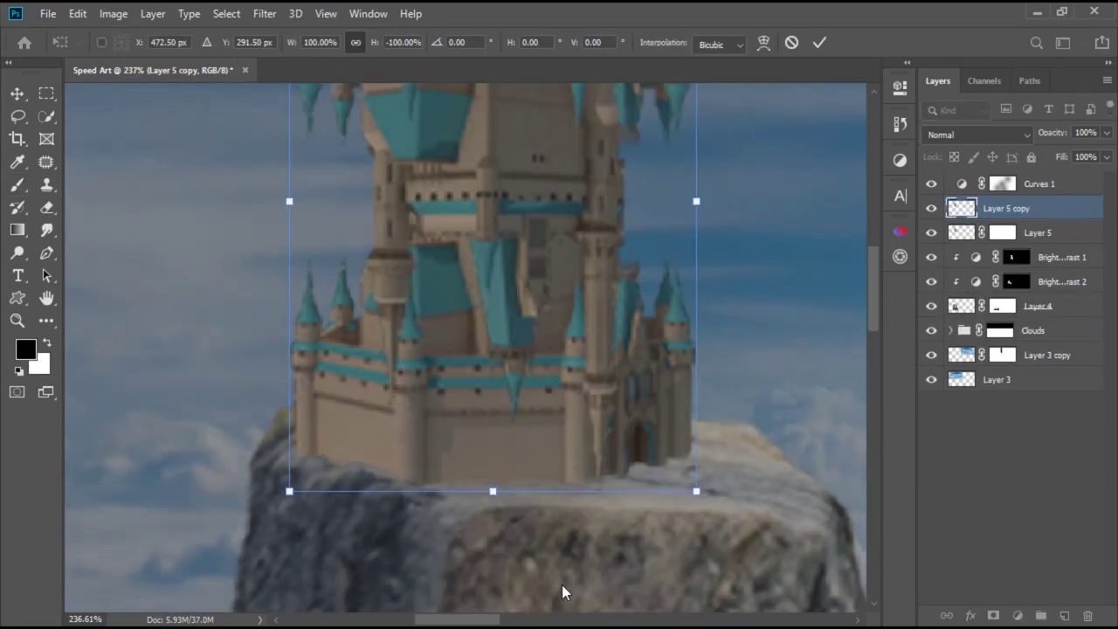
mouse_move(494, 367)
mouse_down()
mouse_move(298, 606)
mouse_move(300, 331)
mouse_up()
scroll(300, 330, up, 5)
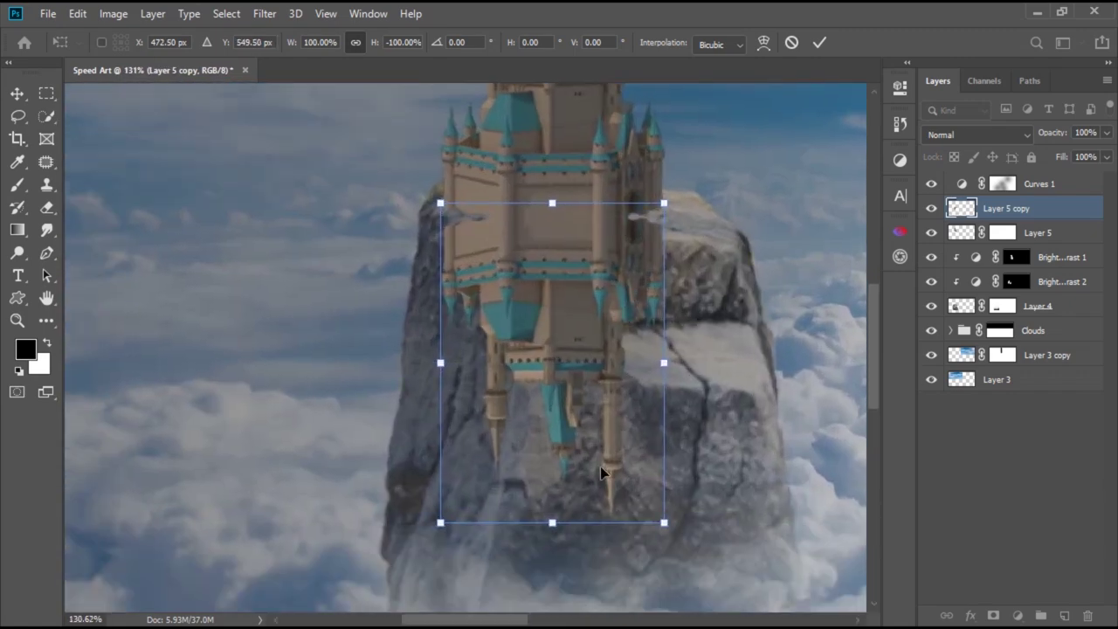
drag(548, 524, 245, 350)
scroll(339, 304, up, 1)
mouse_move(339, 303)
mouse_down()
mouse_move(724, 480)
mouse_move(562, 332)
mouse_move(317, 474)
mouse_move(280, 447)
mouse_move(350, 358)
mouse_up()
drag(687, 310, 650, 309)
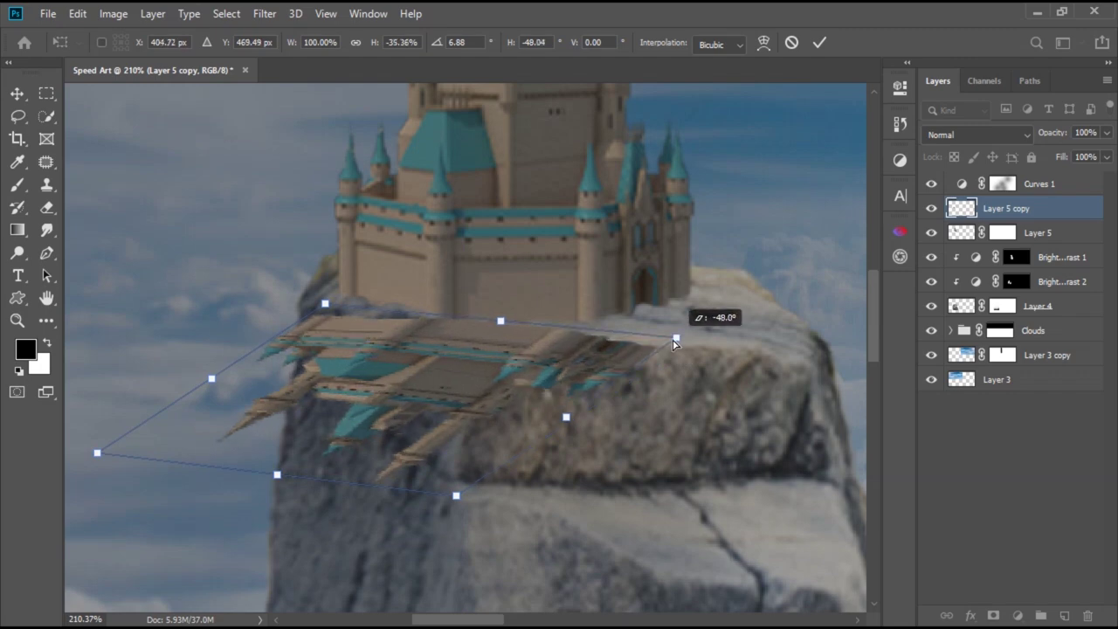
- Warp the castle copy so it bends over the rock top and meets the castle base
click(763, 42)
drag(473, 313, 454, 340)
drag(338, 288, 345, 269)
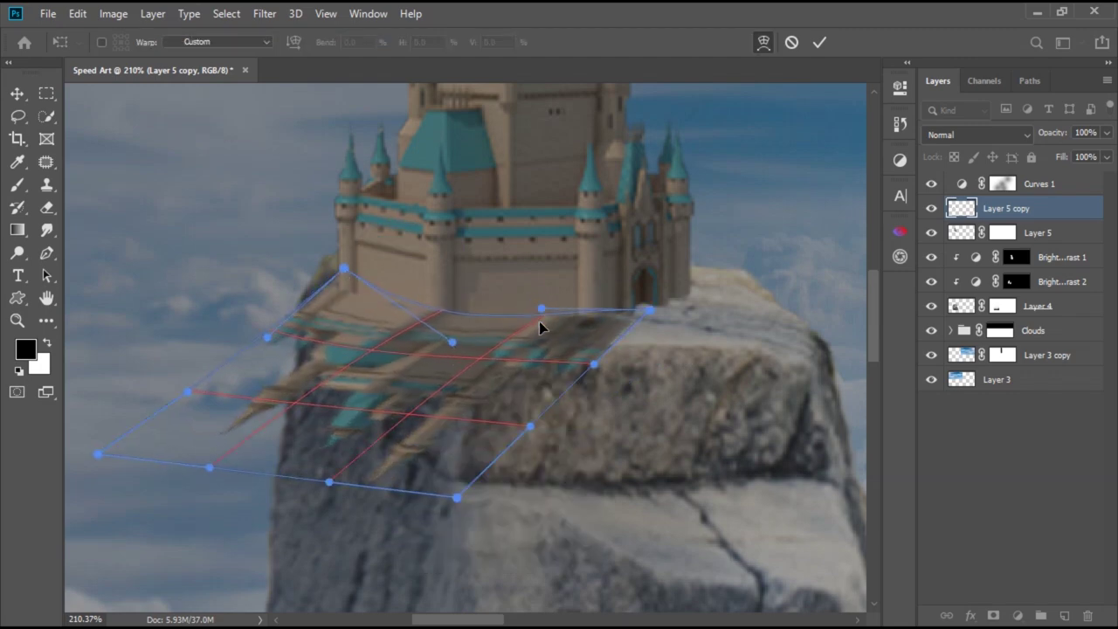
drag(540, 303, 535, 318)
drag(368, 425, 175, 381)
key(Return)
- Move Layer 5 copy below Layer 5, reposition it under the castle and rotate it slightly
drag(1038, 212, 1036, 241)
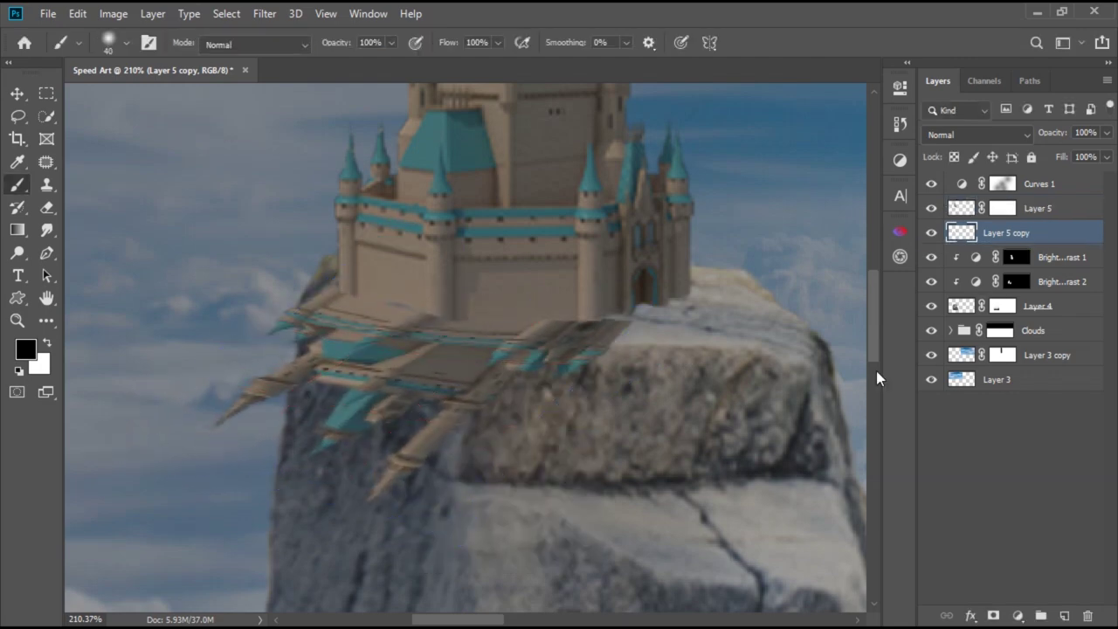
key(v)
drag(450, 376, 436, 379)
key(ctrl+0)
key(ctrl+t)
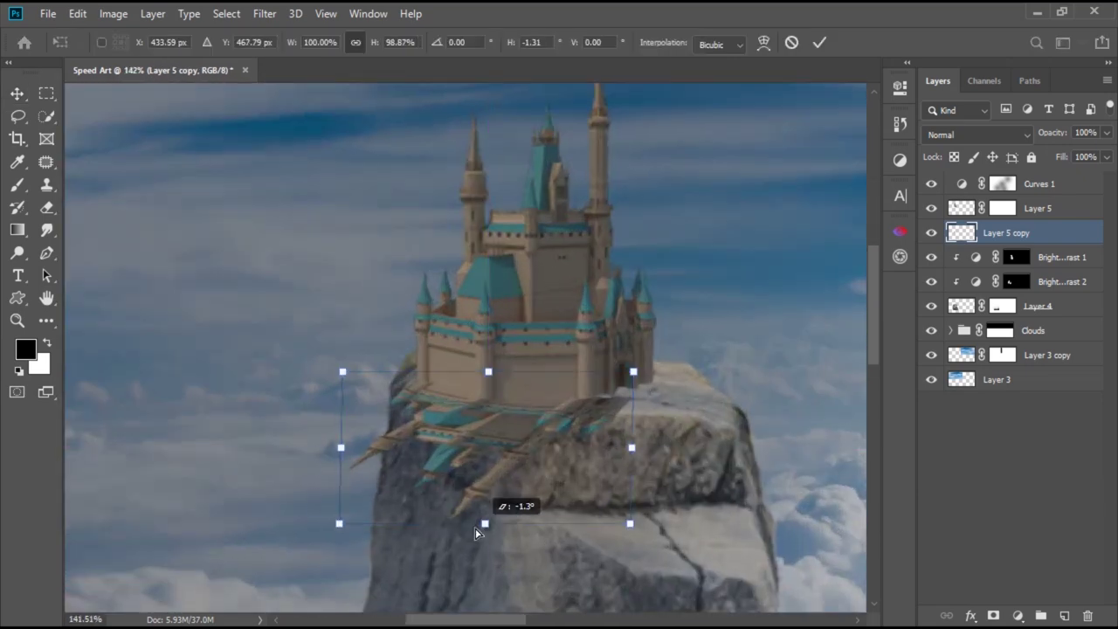
drag(507, 541, 485, 529)
key(Escape)
drag(568, 468, 475, 449)
- Add a Hue/Saturation adjustment with Lightness -100 clipped to Layer 5 copy
click(900, 160)
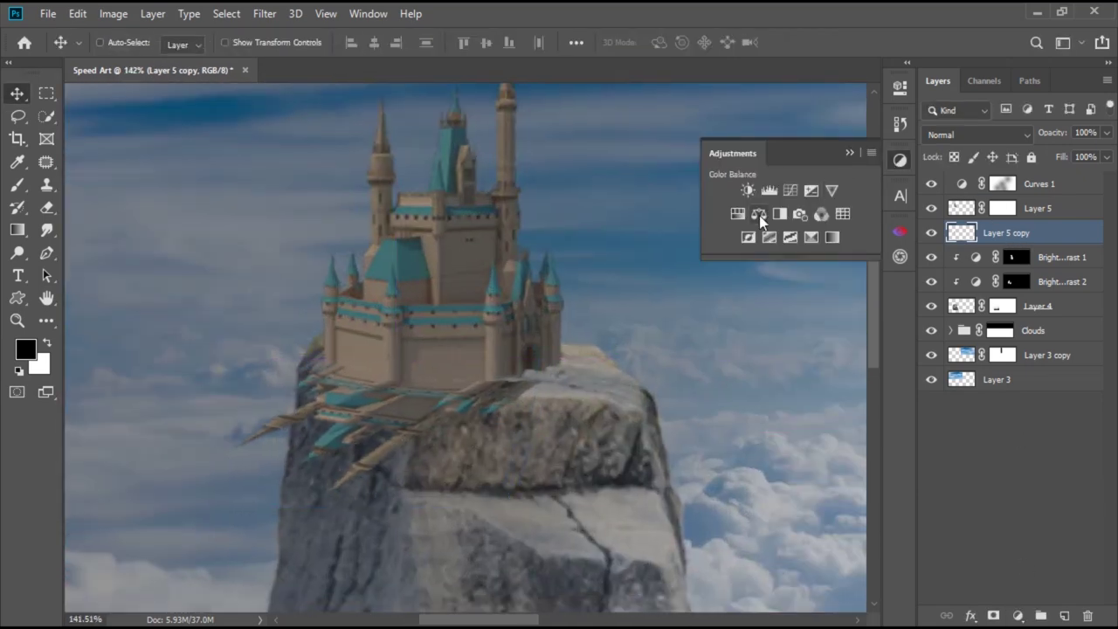
click(738, 213)
drag(746, 259, 638, 260)
key(ctrl+alt+g)
- Apply Gaussian Blur to the Layer 5 copy shadow
click(900, 160)
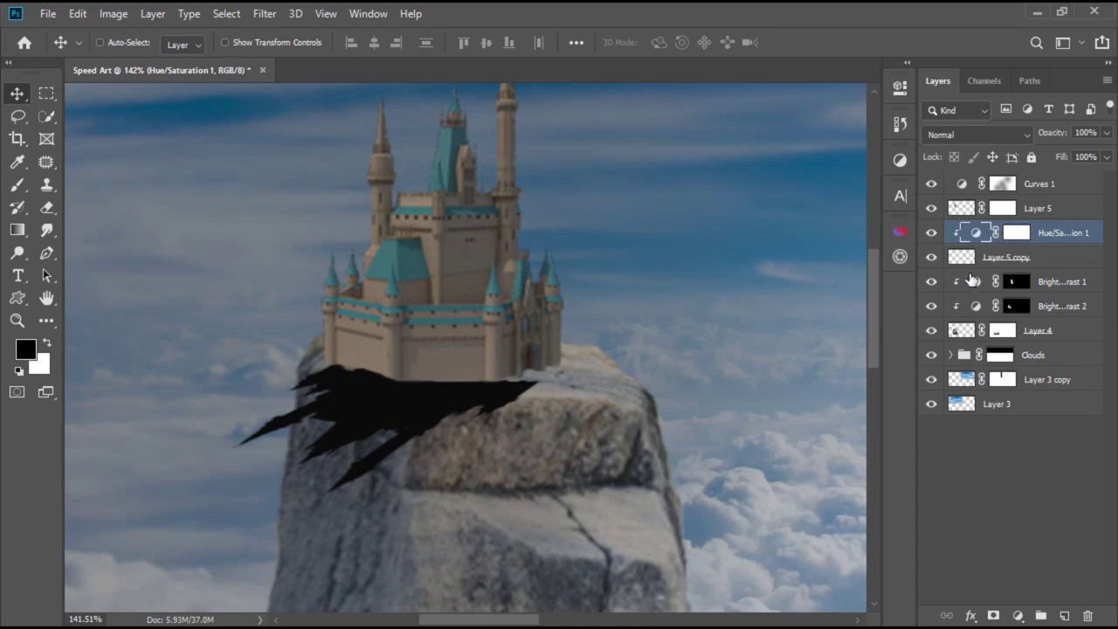
click(265, 13)
click(297, 33)
click(1005, 222)
- Mask Layer 5 copy and paint black to remove the shadow from the rock's left side
click(993, 616)
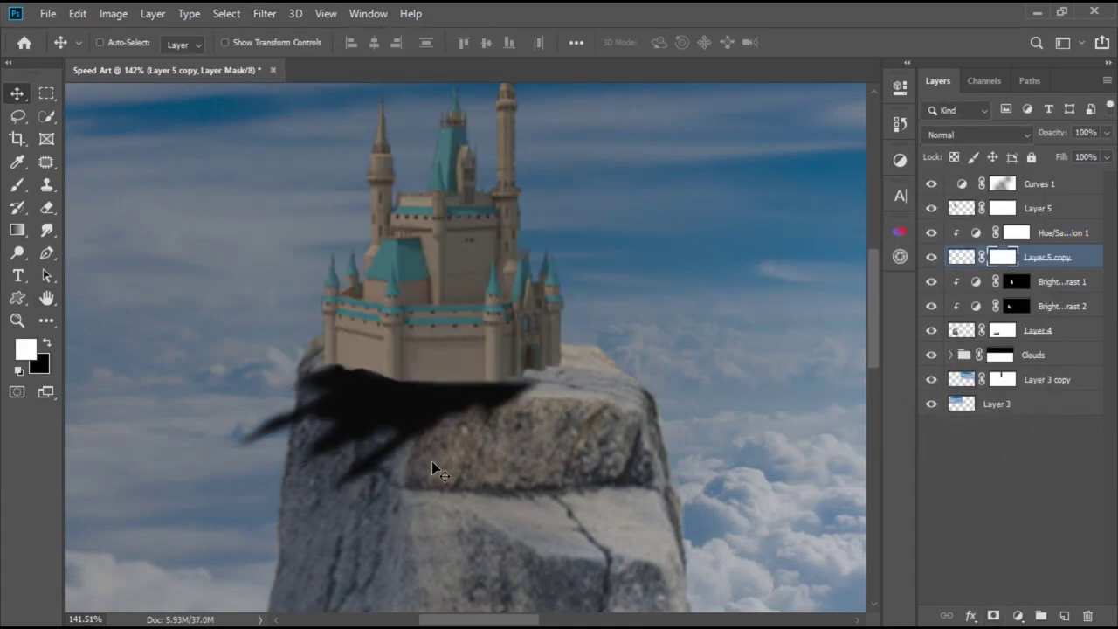
key(b)
key(x)
drag(297, 411, 472, 410)
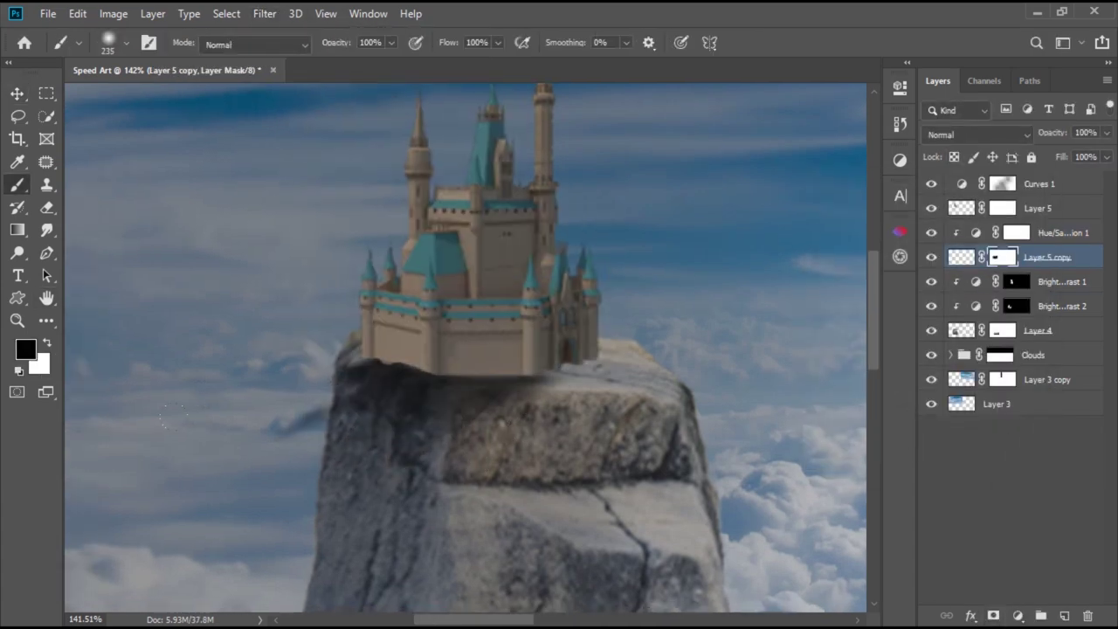
scroll(388, 490, up, 3)
- Try a Levels adjustment clipped to the castle layer, then delete it
click(1038, 208)
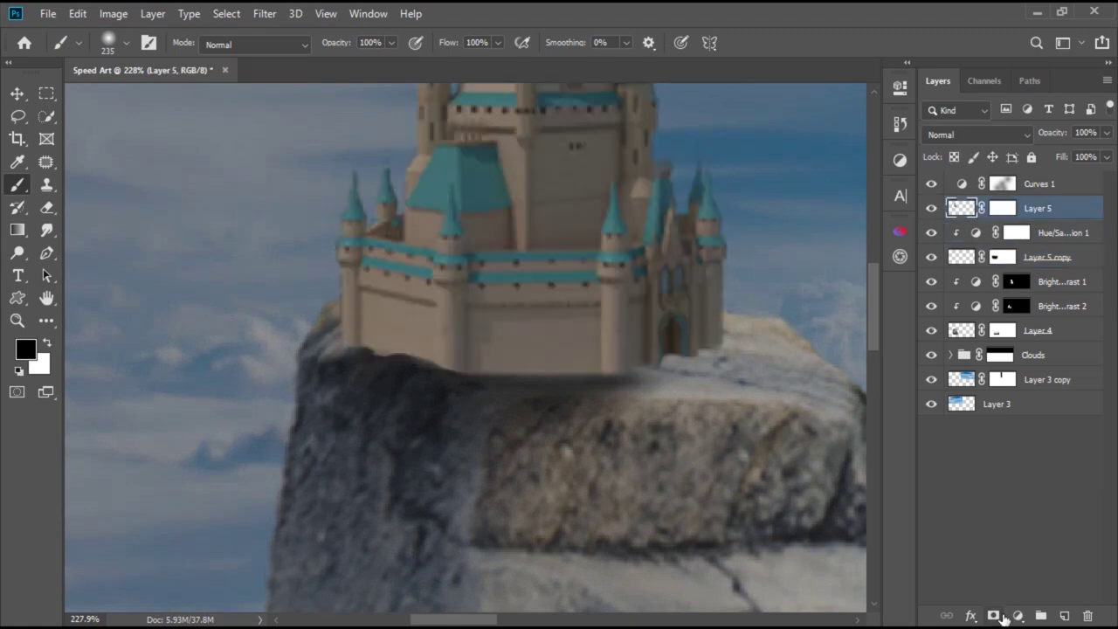
click(1018, 616)
click(1006, 374)
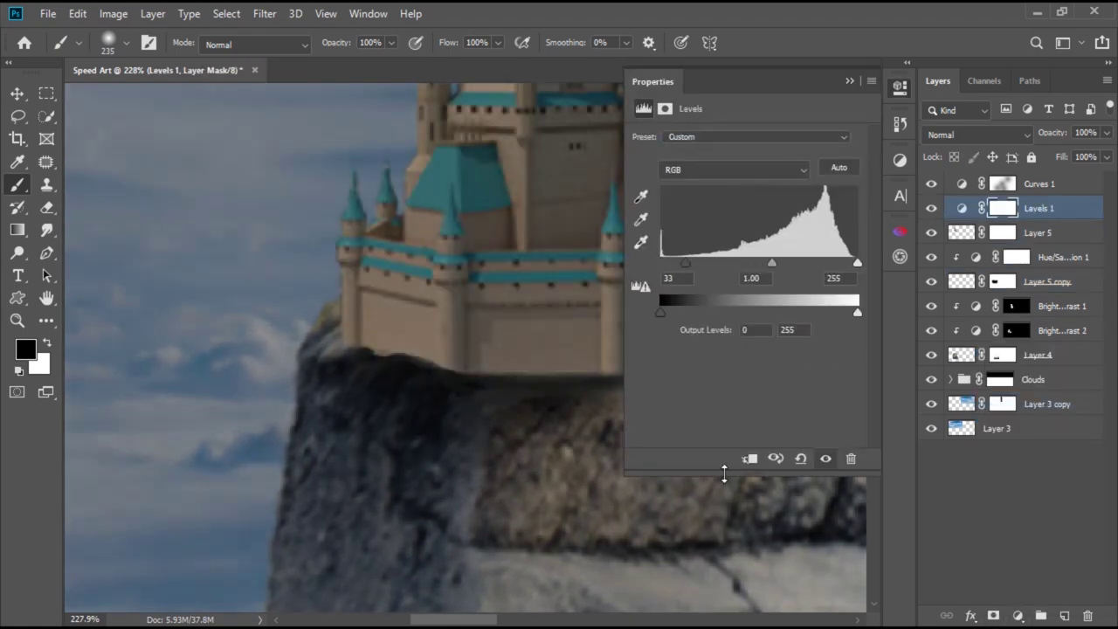
key(ctrl+alt+g)
drag(857, 262, 772, 267)
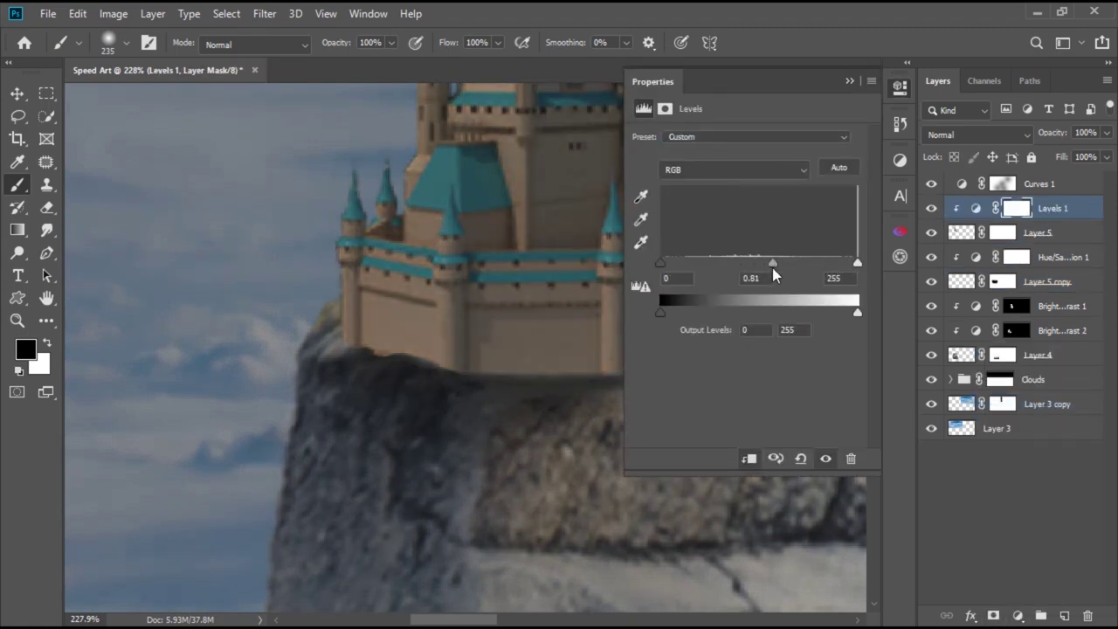
click(851, 458)
- Add a clipped Exposure 1 adjustment to the castle with strong exposure, and invert its mask to black
click(1018, 616)
click(1005, 401)
drag(748, 175, 700, 183)
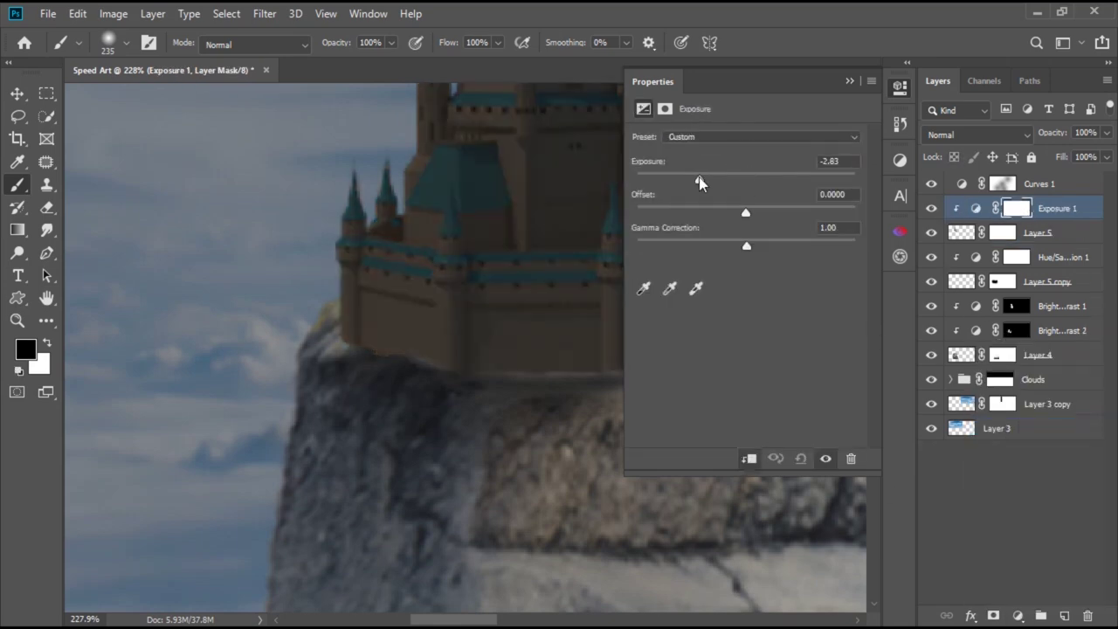
click(849, 81)
key(ctrl+i)
scroll(541, 376, up, 1)
- Paint the Exposure 1 mask along the castle's lower front wall and doorway
key(x)
drag(556, 382, 424, 381)
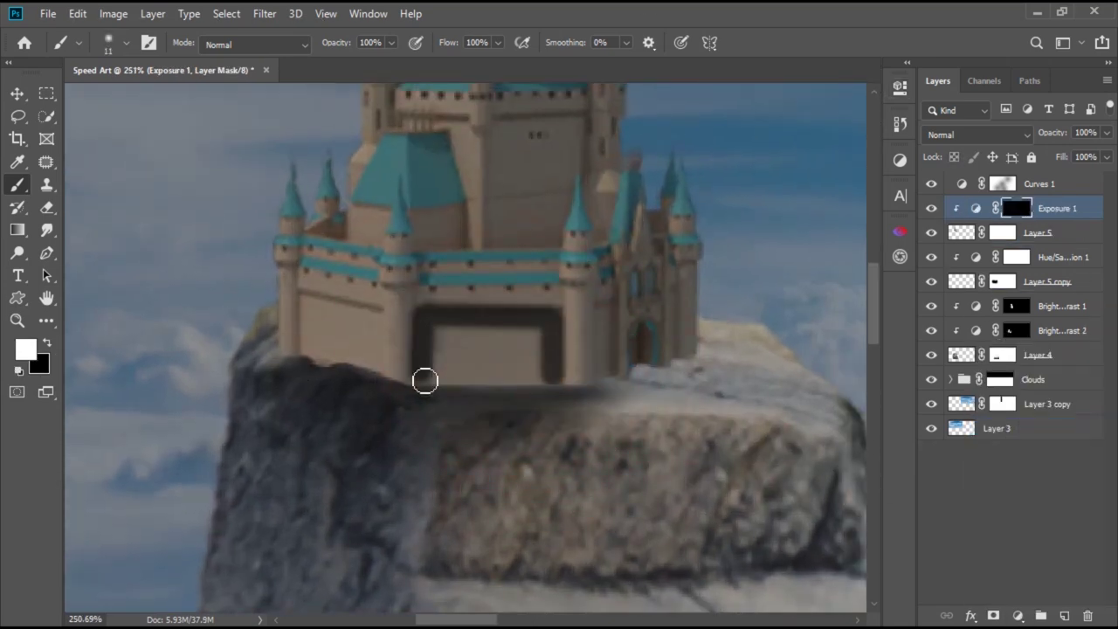
drag(443, 342, 533, 345)
drag(460, 365, 479, 388)
drag(567, 332, 449, 322)
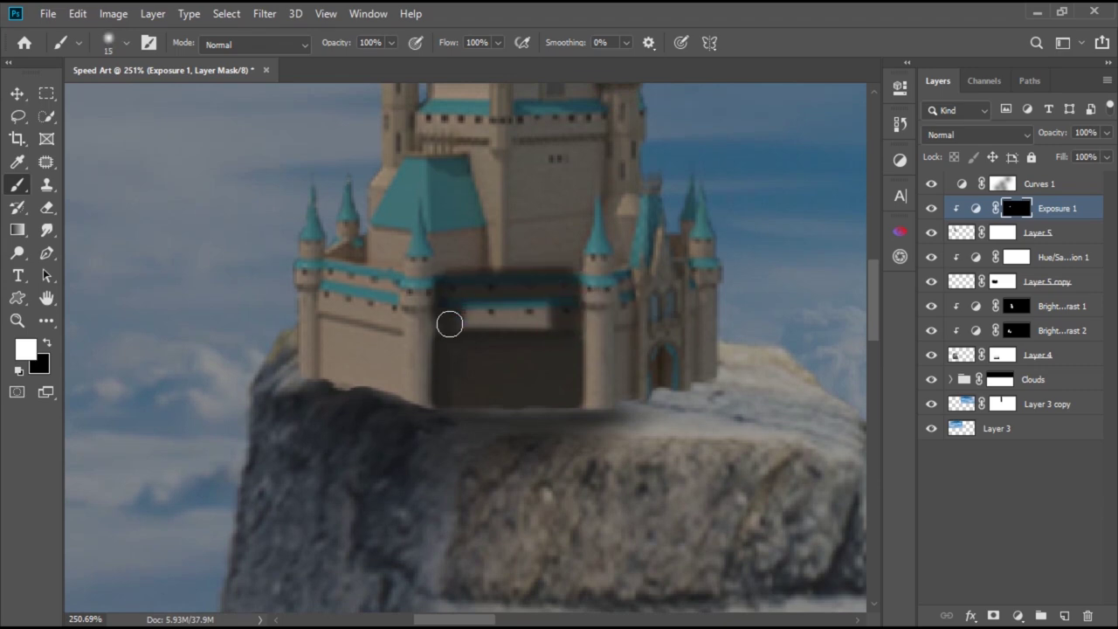
key(bracketleft)
mouse_move(386, 282)
mouse_down()
mouse_move(415, 300)
mouse_move(410, 394)
mouse_up()
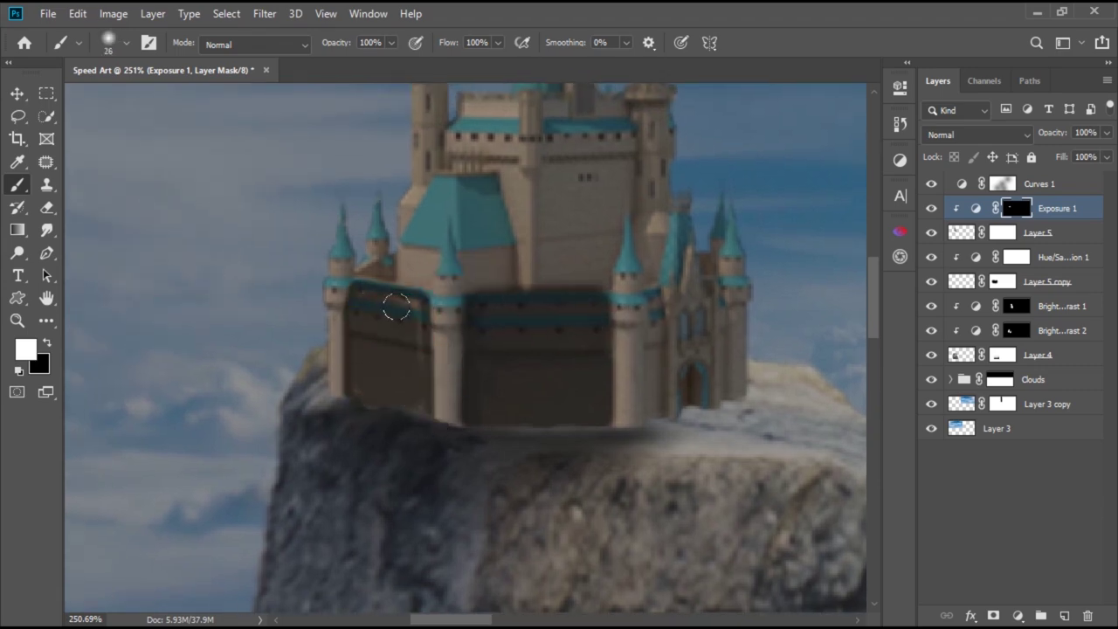
- Paint the mask on the left castle base, the wall beside the central tower, and the left roof
scroll(424, 382, down, 2)
key(bracketright)
key(bracketright)
drag(323, 315, 325, 419)
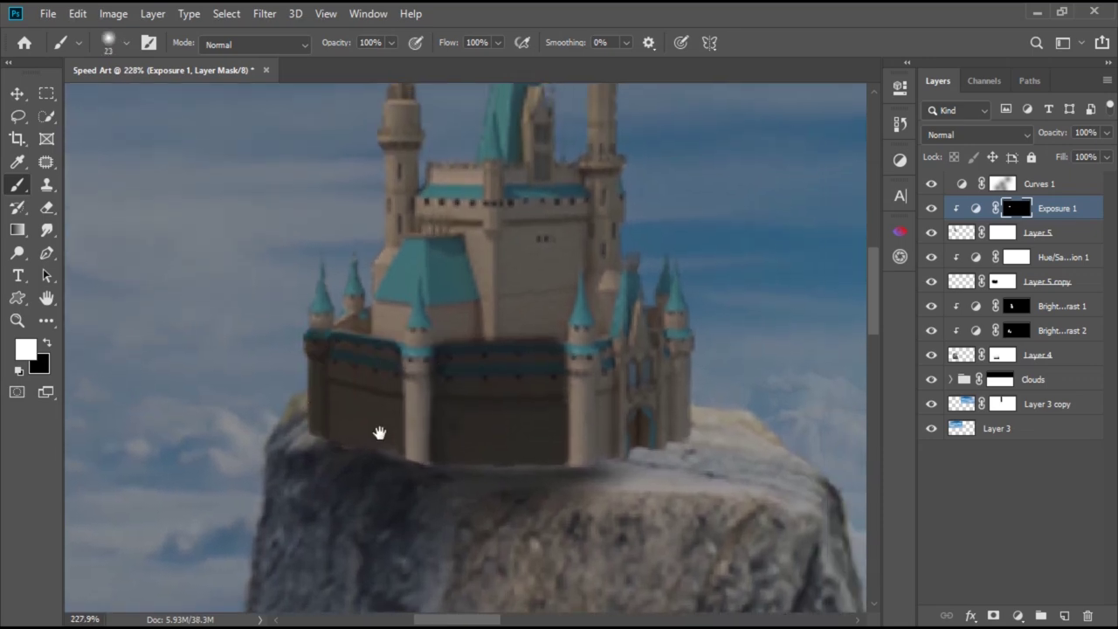
drag(410, 349, 376, 494)
key(bracketleft)
key(bracketleft)
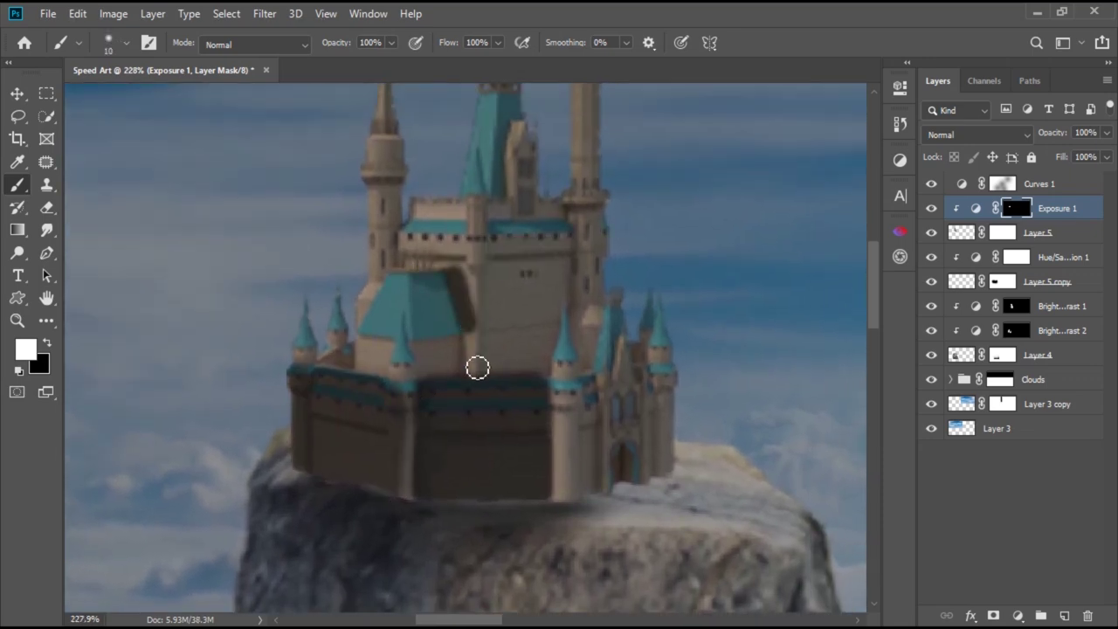
mouse_move(477, 293)
mouse_down()
mouse_move(419, 304)
mouse_move(427, 312)
mouse_up()
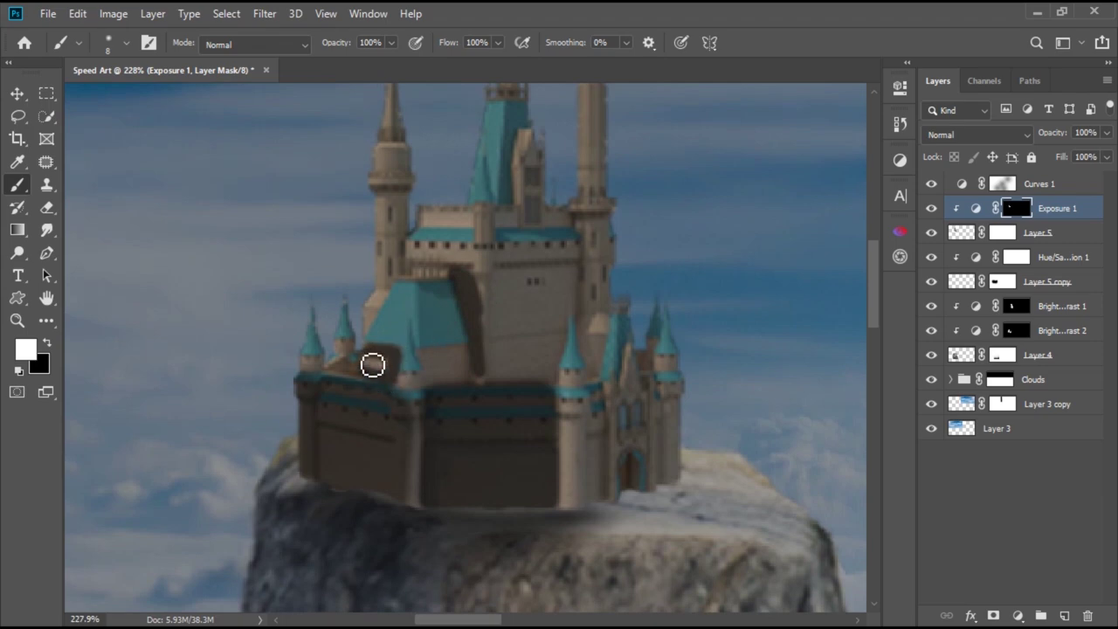
drag(373, 365, 404, 353)
scroll(404, 353, up, 1)
key(bracketright)
key(bracketright)
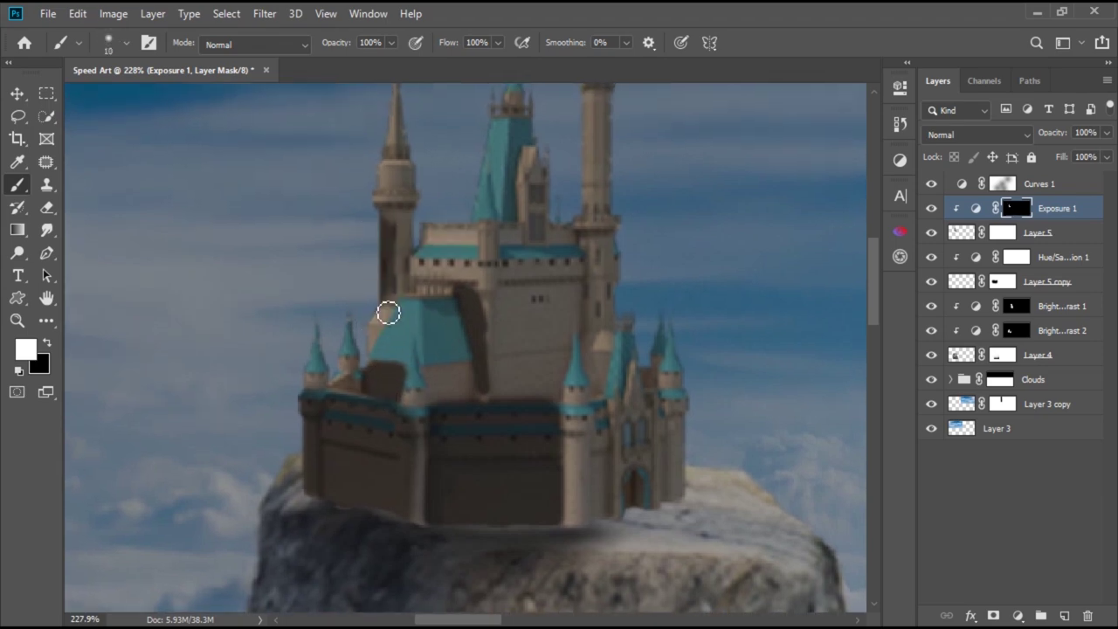
- Fit the image on screen and set Blend If sliders so the effect follows underlying brightness
scroll(385, 225, down, 1)
scroll(432, 357, down, 1)
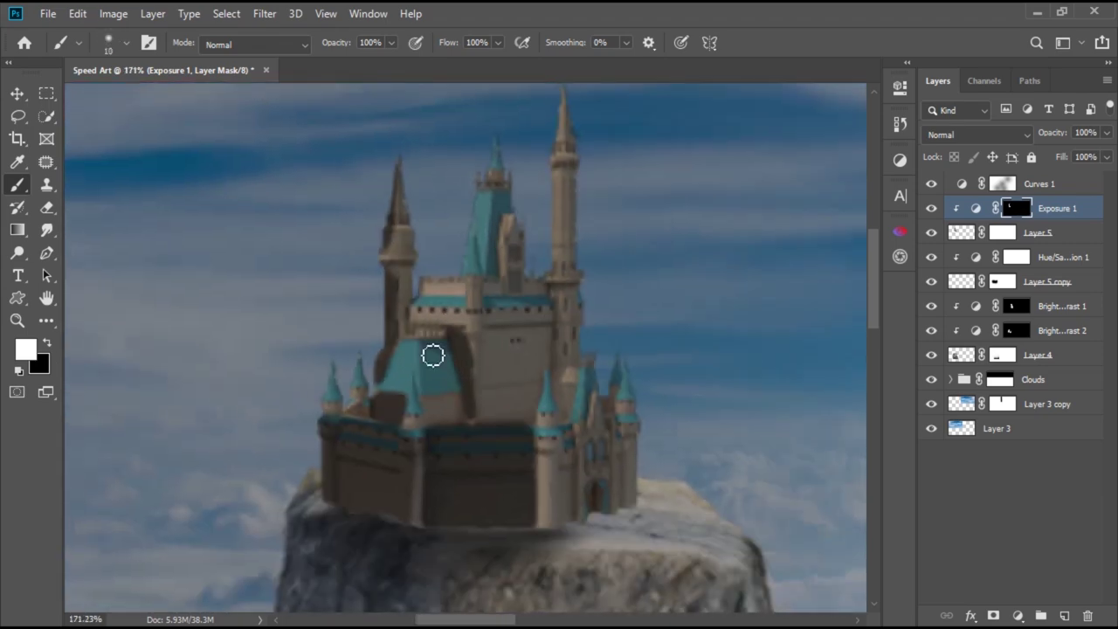
scroll(287, 322, up, 1)
scroll(331, 242, up, 2)
scroll(330, 242, down, 1)
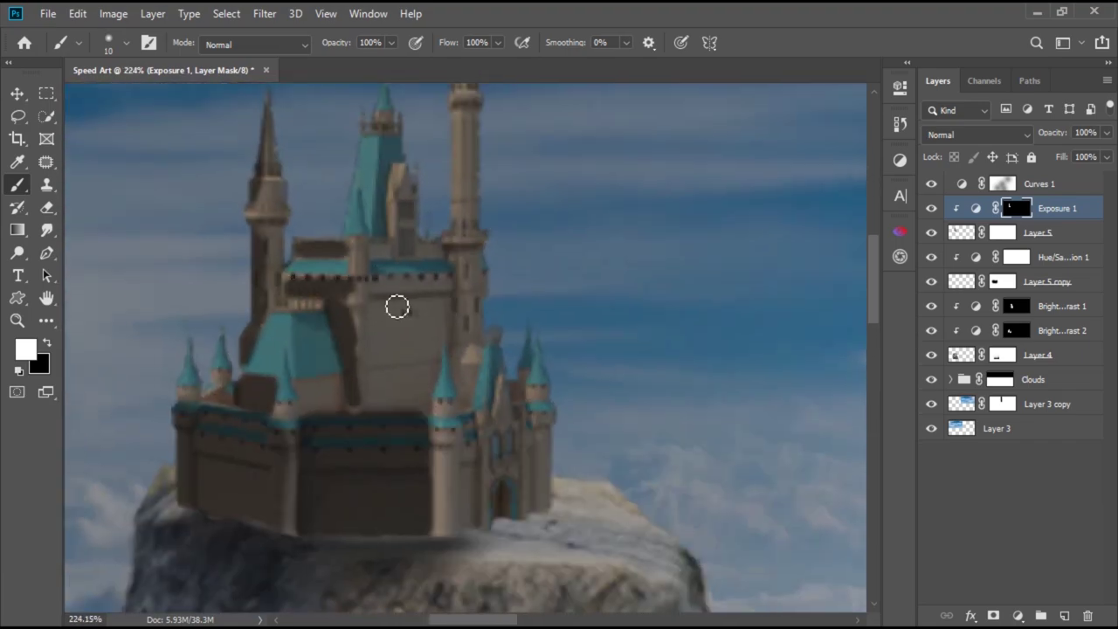
scroll(445, 182, up, 1)
scroll(451, 245, up, 2)
scroll(436, 317, down, 1)
key(ctrl+0)
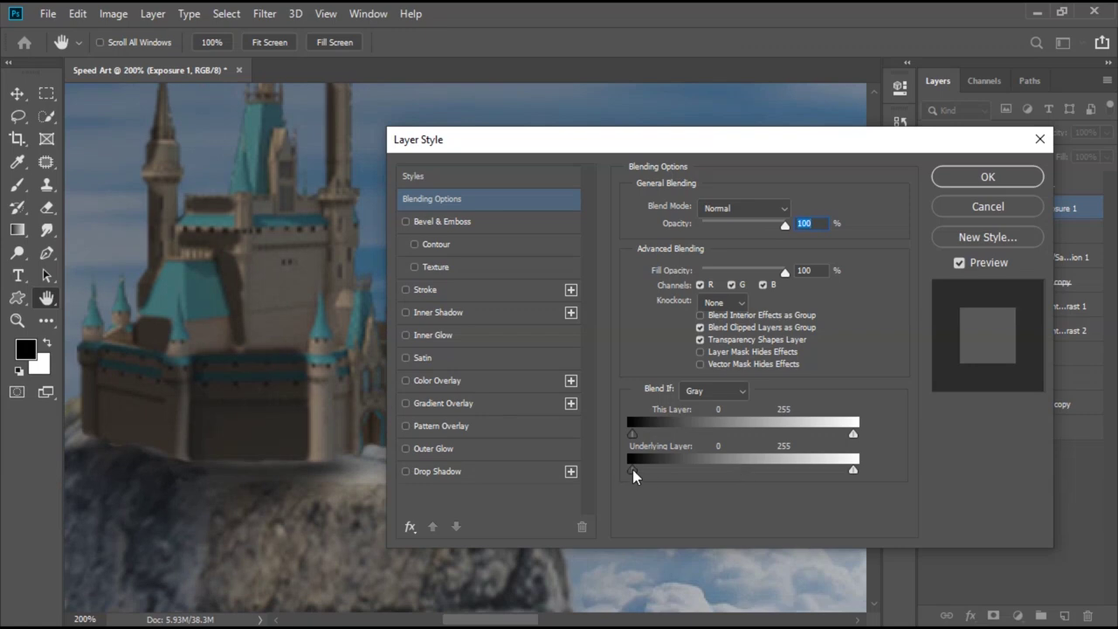
mouse_move(631, 469)
mouse_down()
mouse_move(768, 469)
mouse_move(683, 471)
mouse_up()
drag(776, 470, 754, 472)
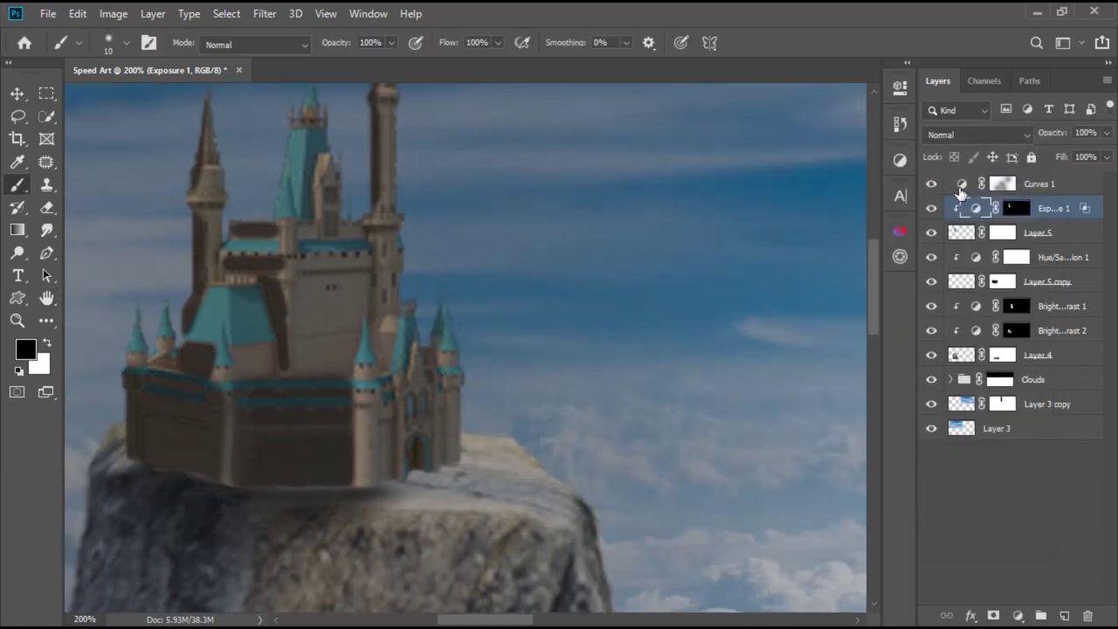
click(850, 81)
- Paint the Exposure mask over the blue left roof and the small left spires
scroll(268, 367, down, 3)
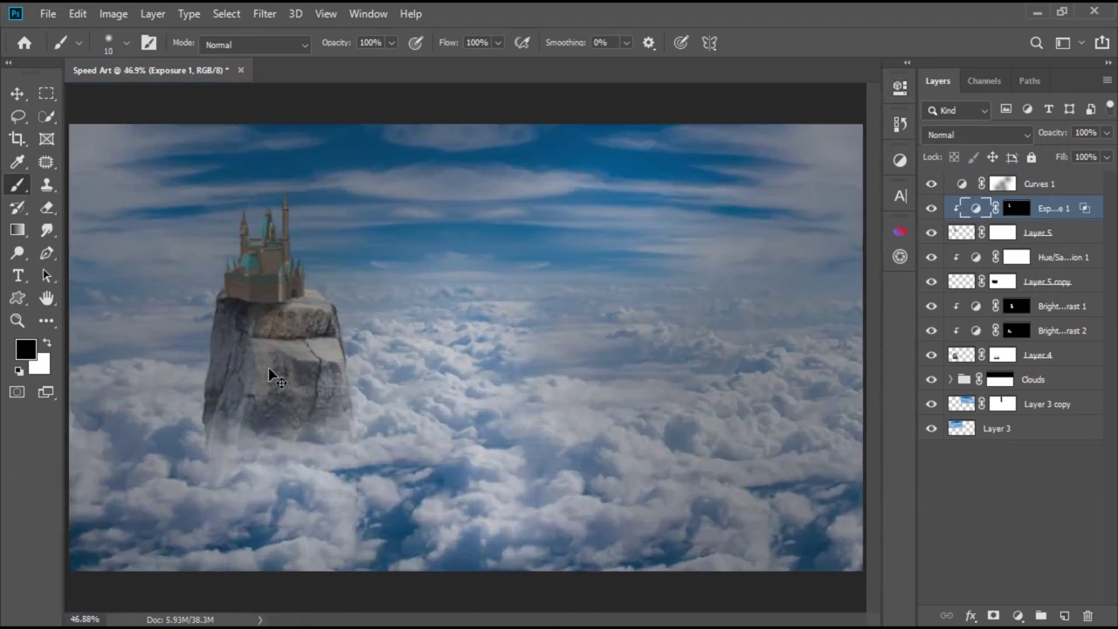
scroll(303, 435, up, 4)
click(1016, 208)
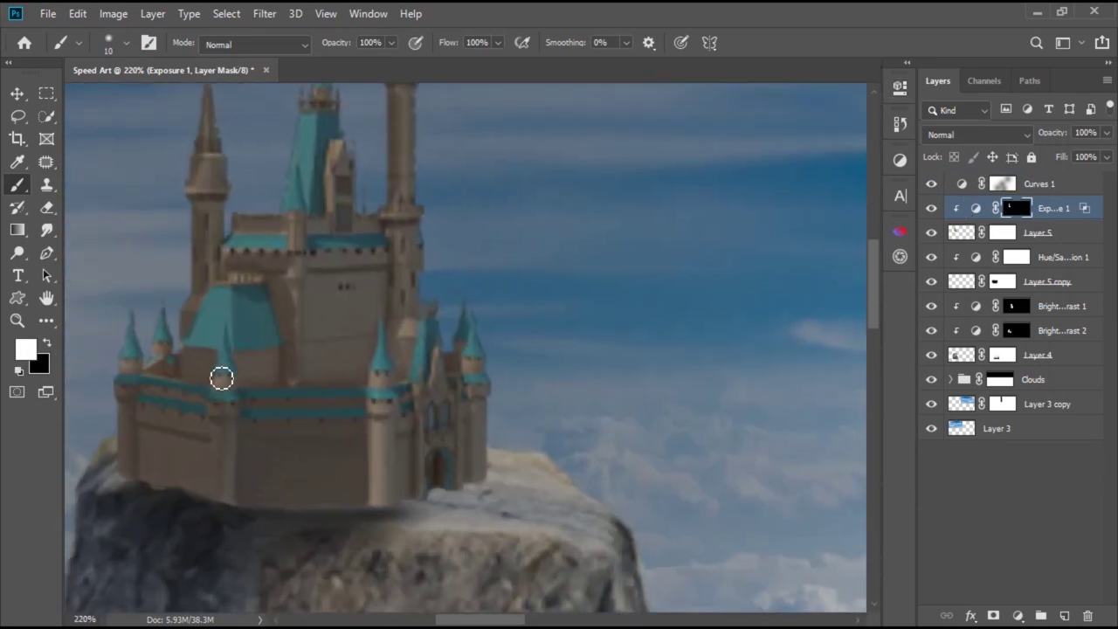
scroll(245, 411, up, 1)
mouse_move(245, 288)
mouse_down()
mouse_move(227, 317)
mouse_move(260, 280)
mouse_move(285, 300)
mouse_up()
scroll(285, 300, up, 1)
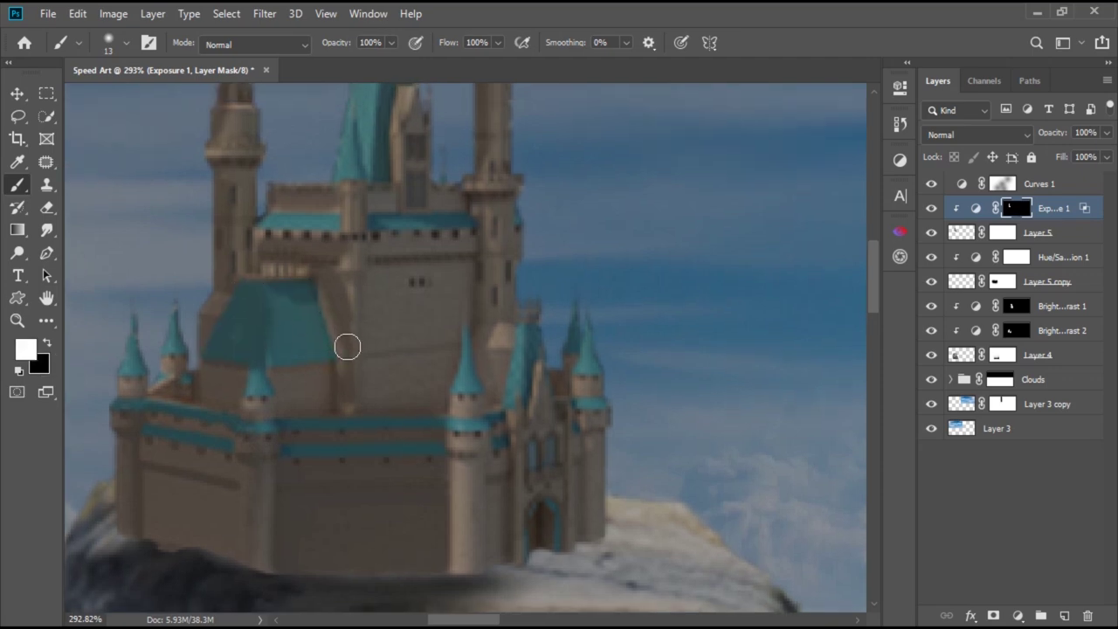
key(bracketleft)
key(bracketleft)
key(bracketleft)
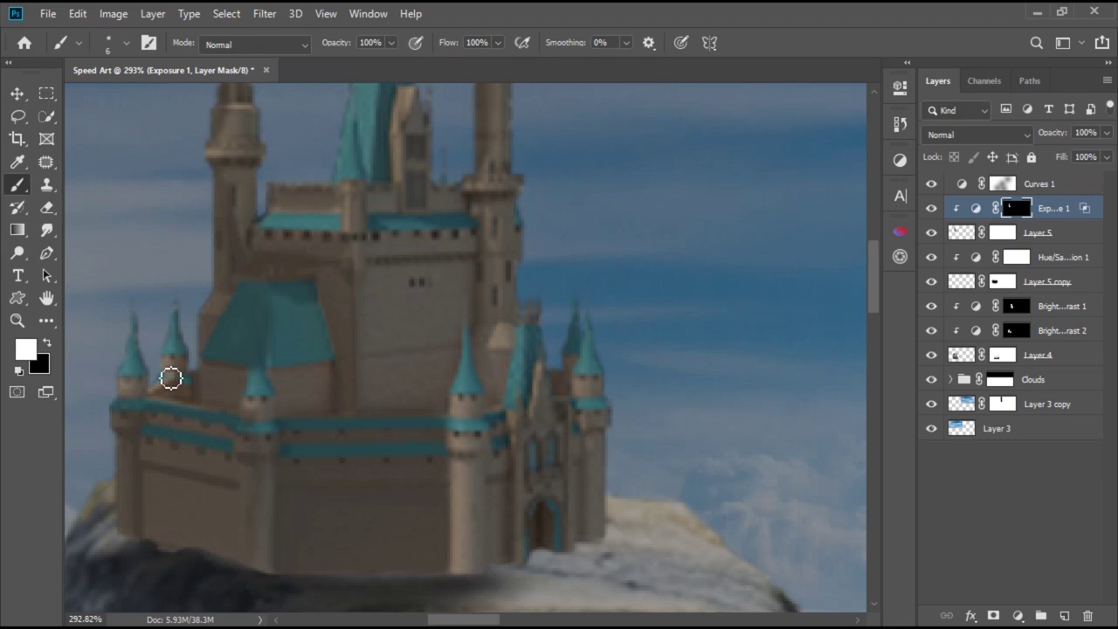
key(bracketright)
key(bracketright)
key(bracketright)
drag(149, 392, 165, 379)
- With a tiny brush, paint the mask over the tall central turret roof
scroll(253, 524, down, 3)
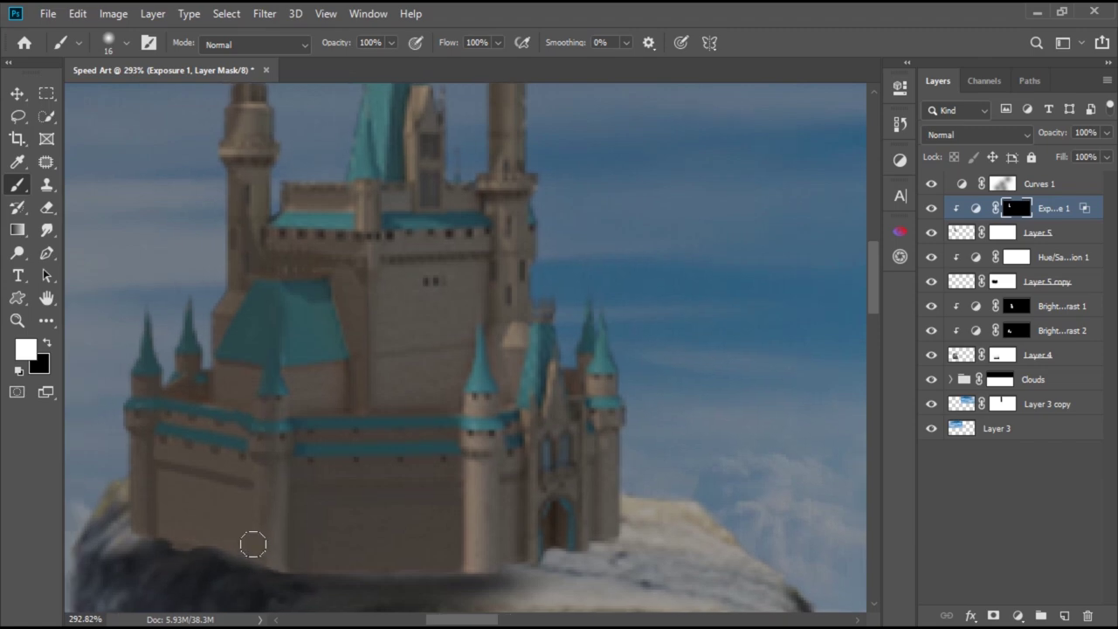
scroll(317, 460, down, 3)
scroll(344, 429, up, 6)
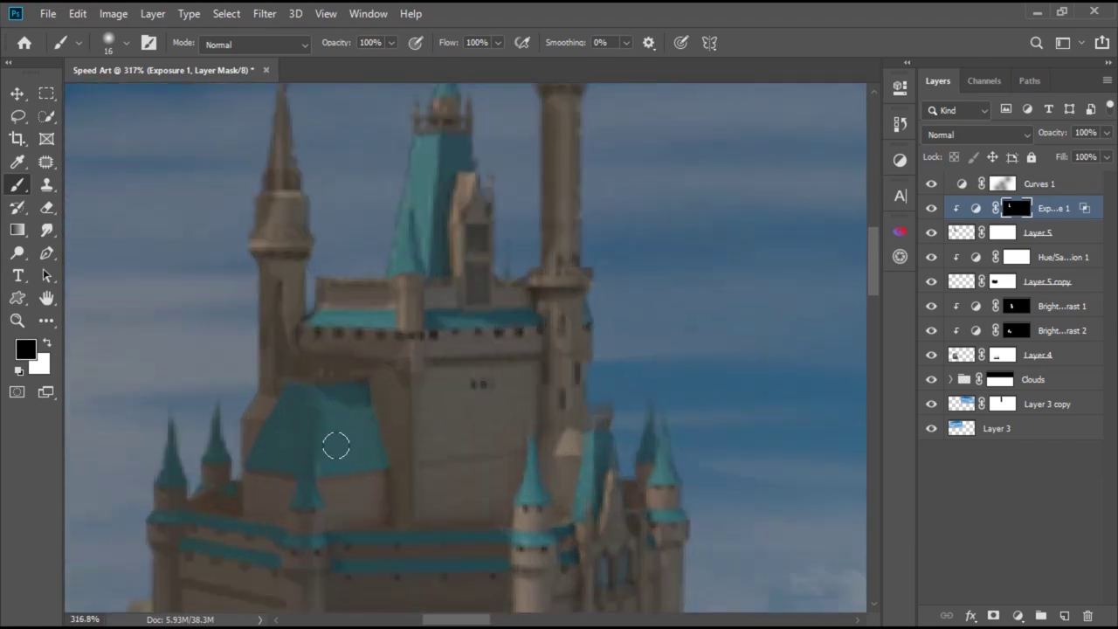
key(bracketleft)
key(bracketleft)
key(bracketleft)
scroll(329, 407, down, 3)
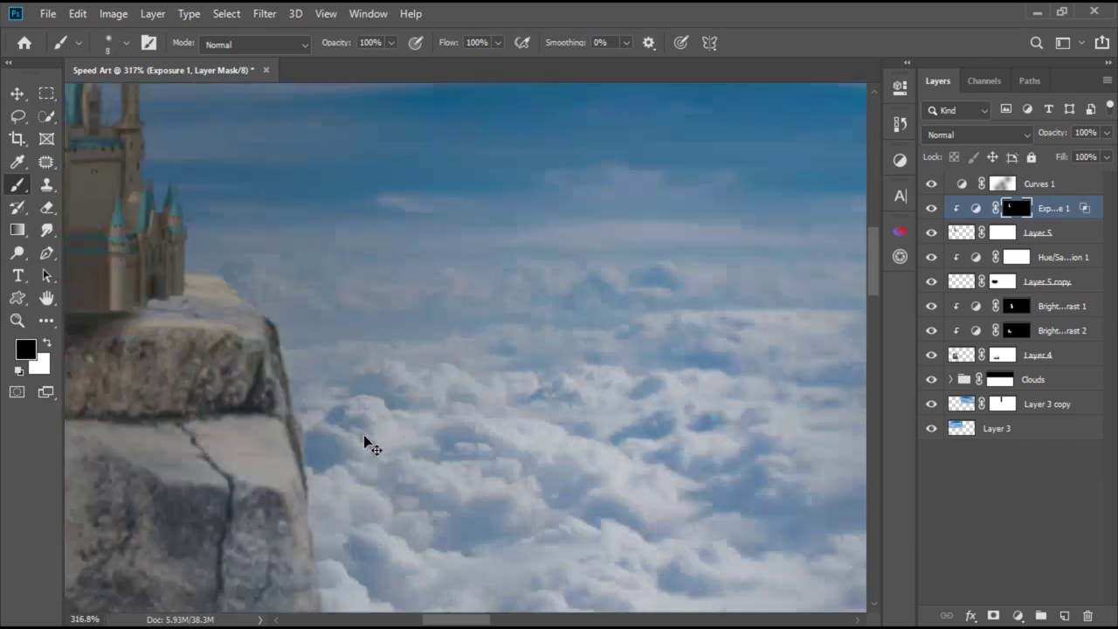
scroll(364, 442, up, 3)
scroll(379, 507, up, 2)
drag(375, 375, 468, 385)
scroll(382, 282, up, 2)
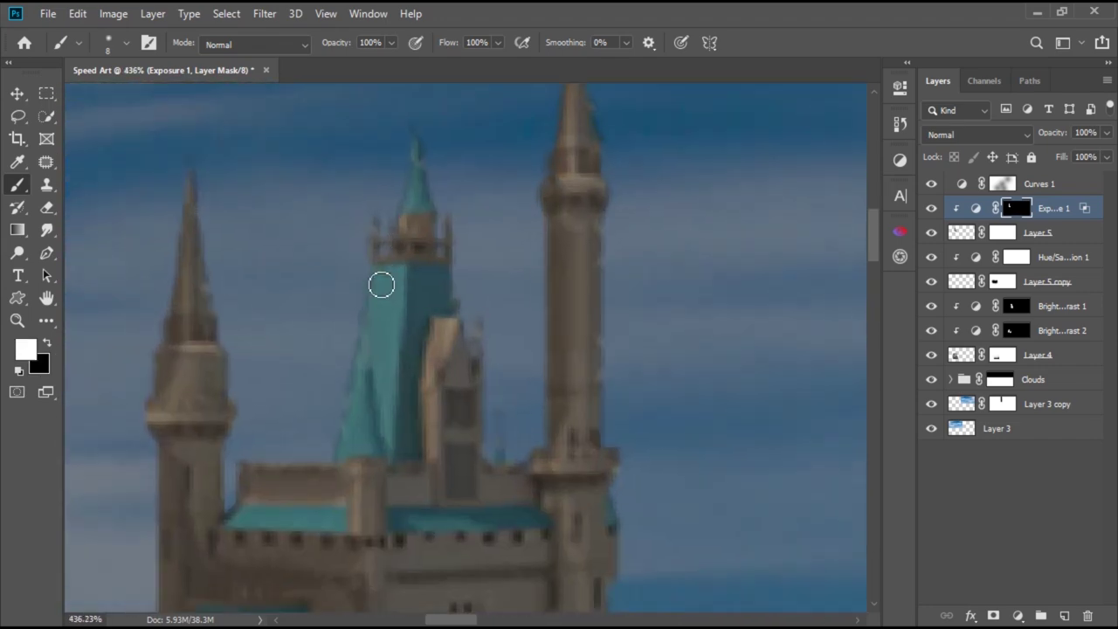
mouse_move(381, 282)
mouse_down()
mouse_move(394, 294)
mouse_move(379, 375)
mouse_up()
- Restore highlights along the turret roof edges by painting with the swapped colour
key(x)
drag(405, 428, 465, 384)
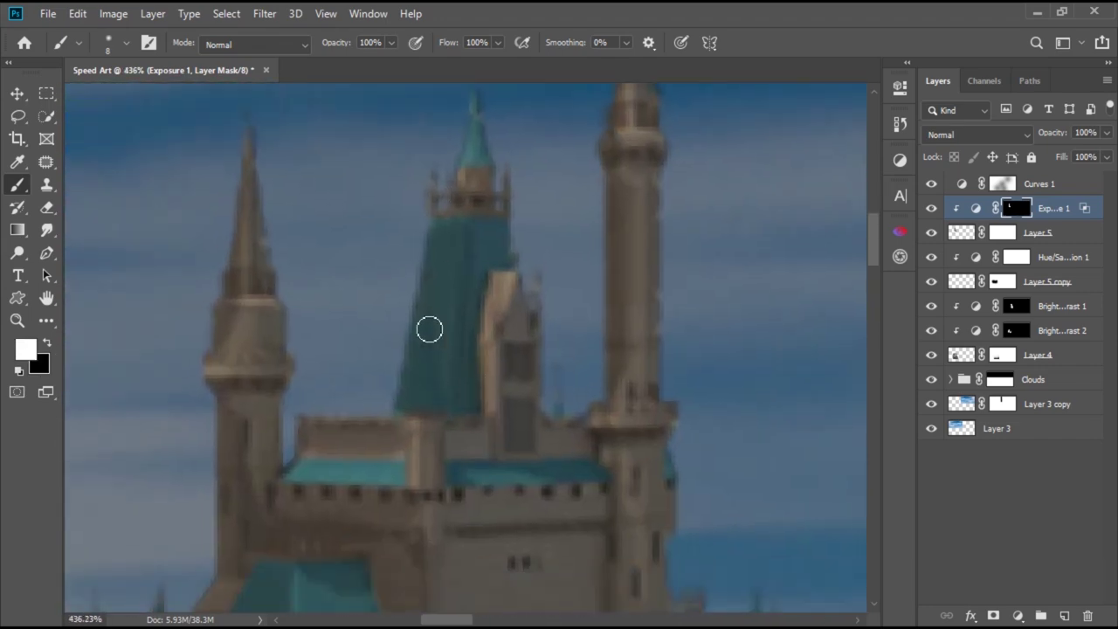
drag(430, 329, 449, 412)
key(x)
key(bracketleft)
drag(494, 283, 459, 318)
- Inspect the castle up close while toggling paint colour and fine-tuning brush size
scroll(522, 424, left, 2)
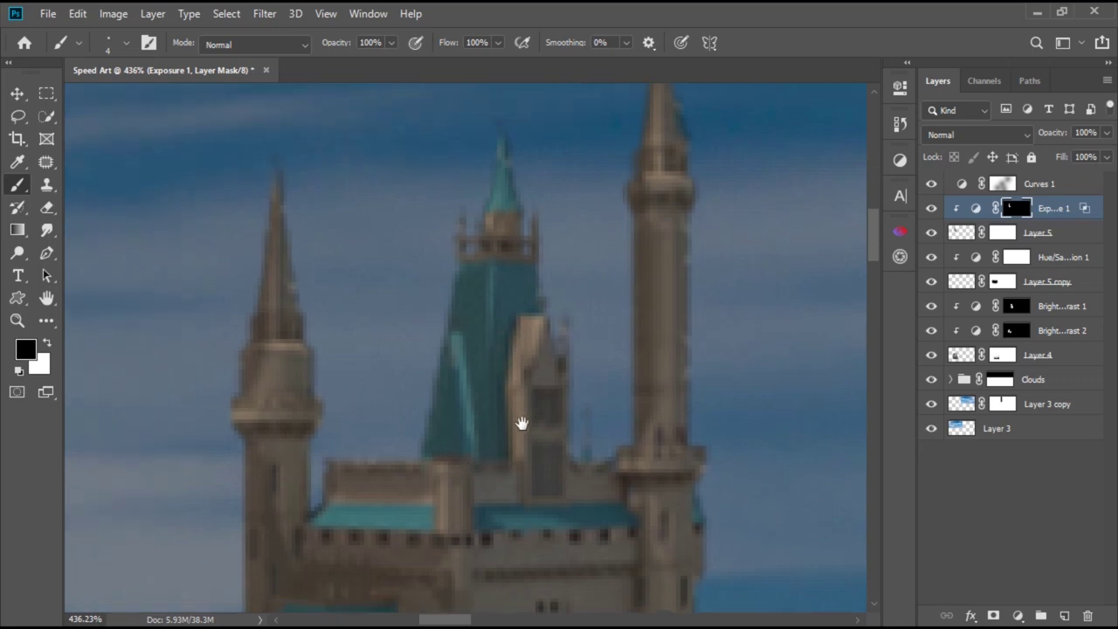
scroll(297, 405, down, 2)
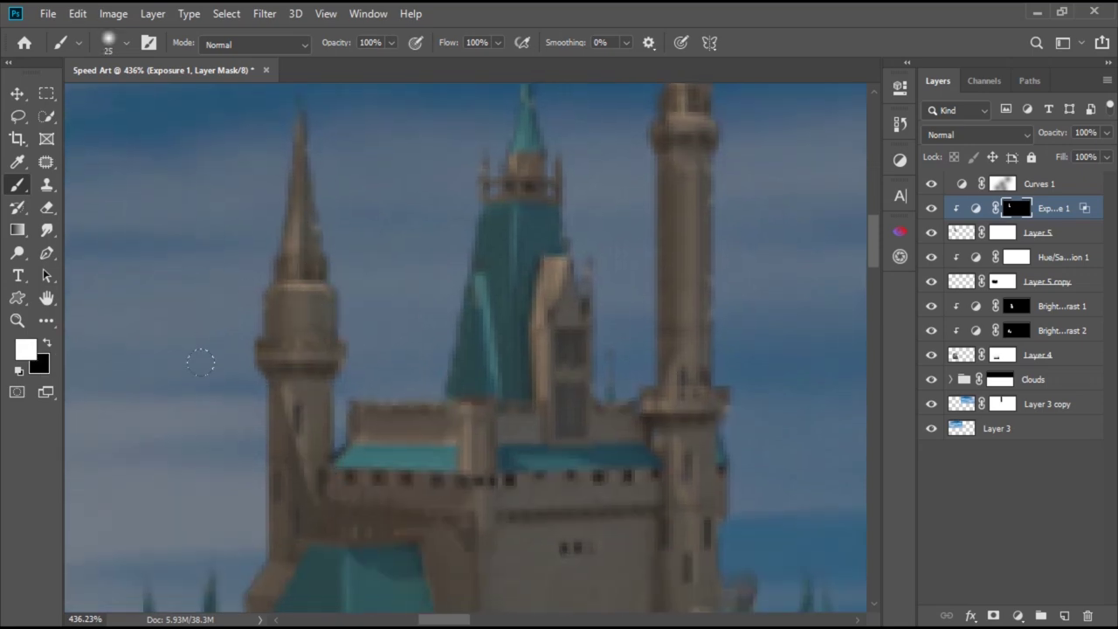
scroll(224, 430, down, 2)
scroll(367, 307, down, 5)
scroll(238, 301, up, 7)
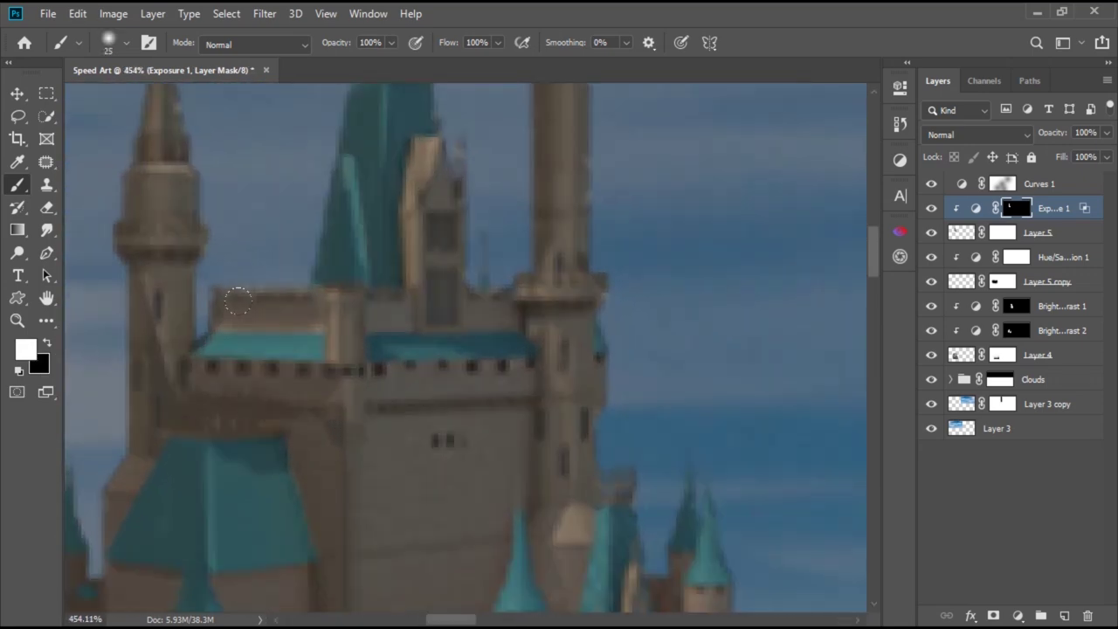
scroll(324, 327, left, 1)
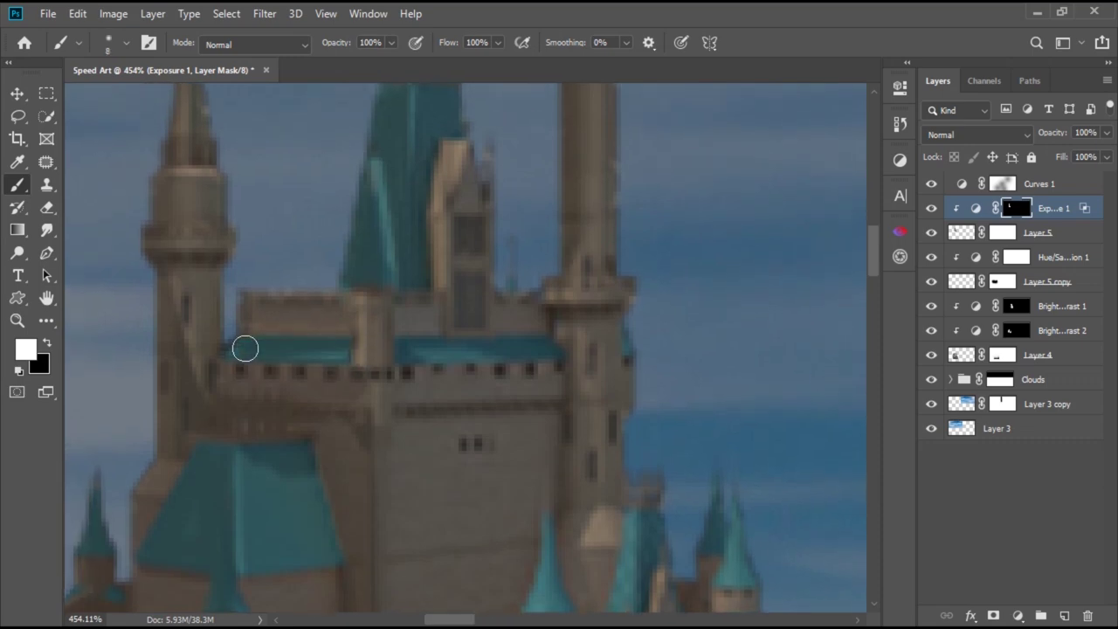
key(x)
scroll(340, 379, down, 2)
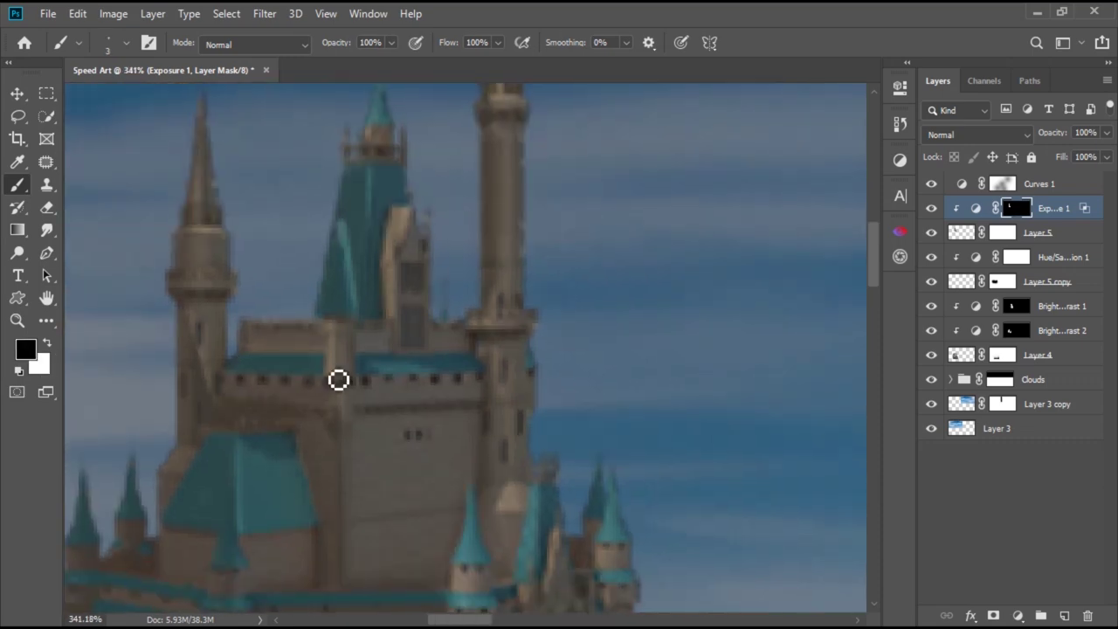
scroll(335, 327, up, 2)
key(x)
key(bracketright)
key(bracketright)
key(bracketright)
key(x)
key(bracketleft)
key(bracketleft)
key(bracketleft)
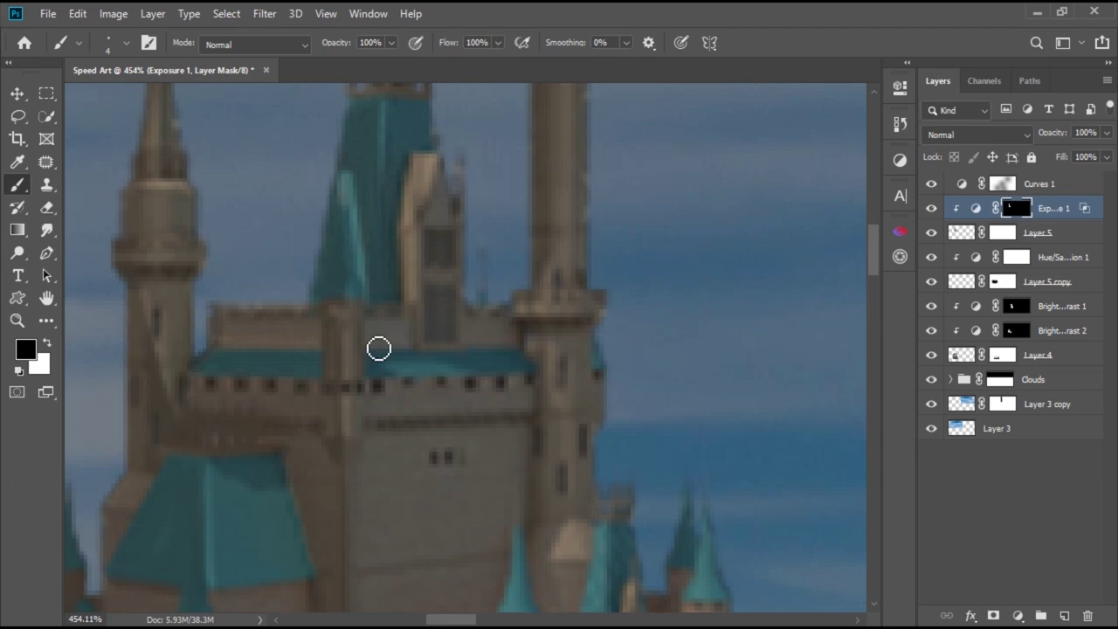
scroll(387, 310, up, 3)
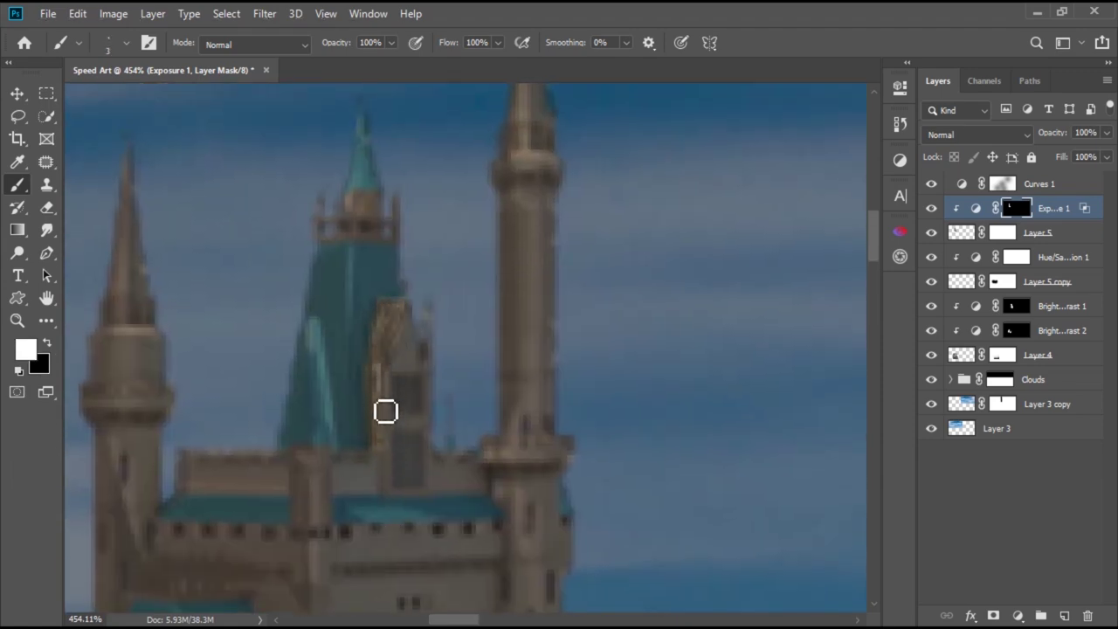
scroll(454, 180, down, 2)
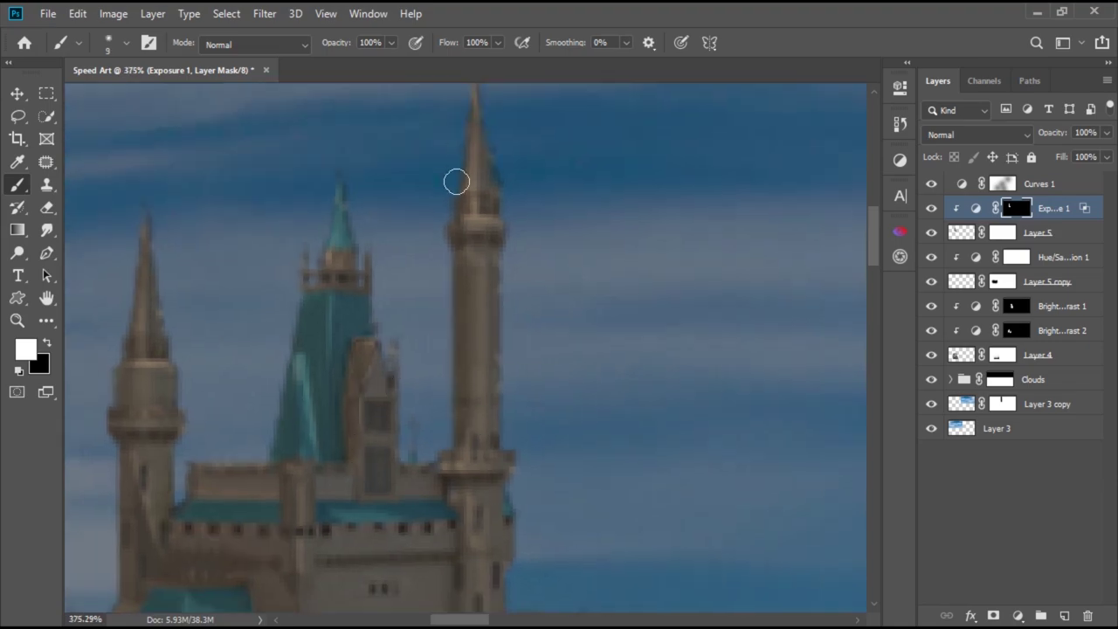
scroll(437, 270, down, 1)
scroll(245, 309, down, 2)
key(bracketright)
key(bracketright)
key(bracketright)
scroll(247, 264, up, 2)
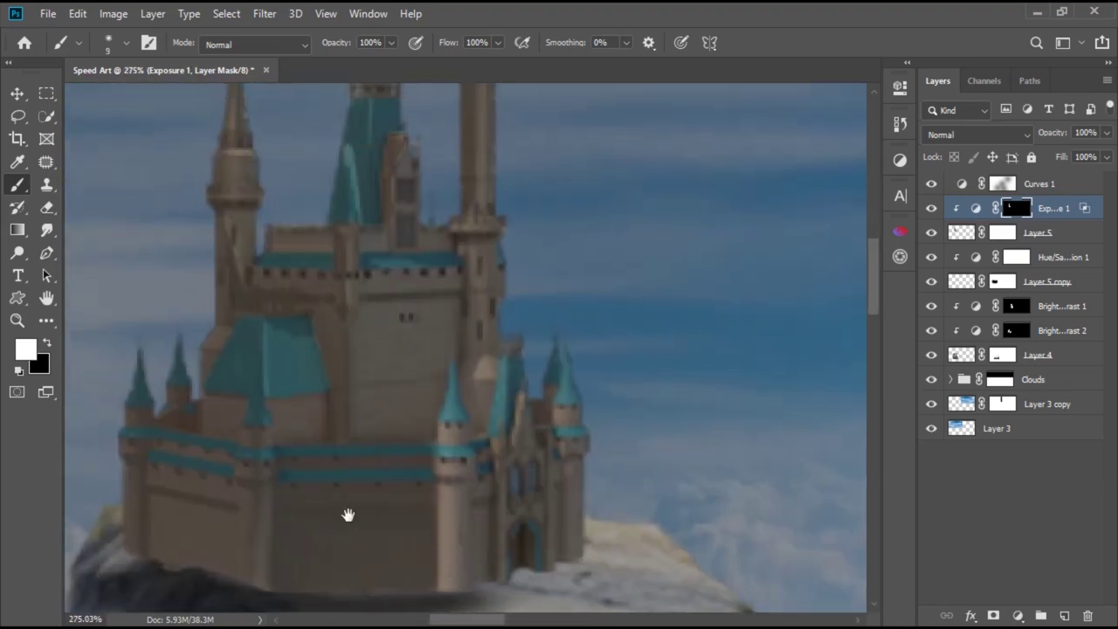
scroll(347, 514, up, 2)
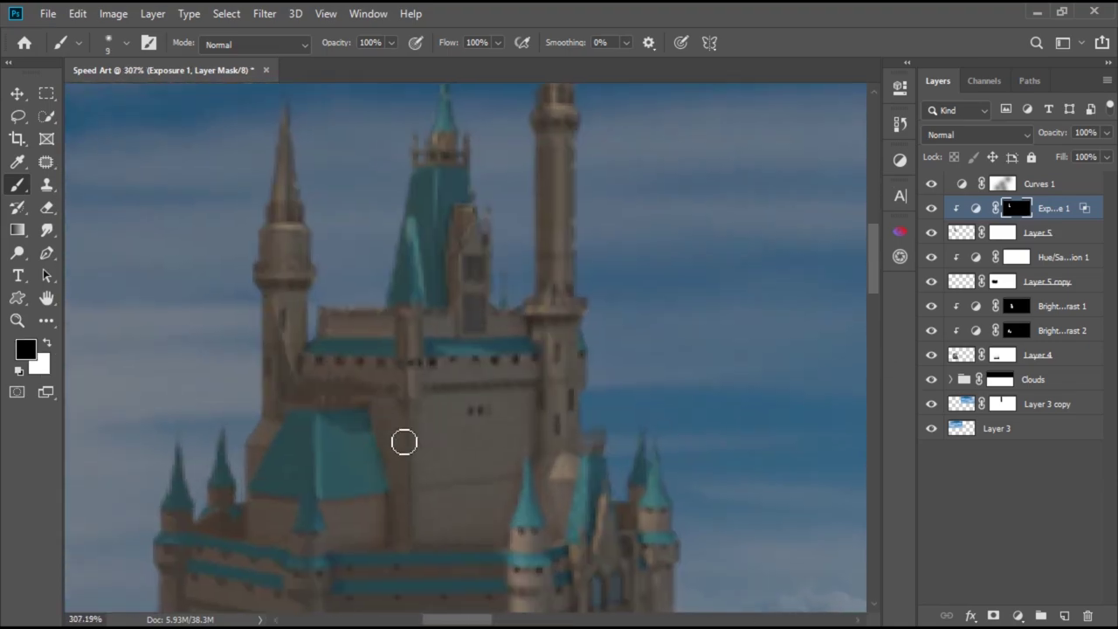
- Add an Exposure 2 adjustment at +1.39 and invert its mask to hide it
click(899, 160)
click(791, 188)
drag(740, 180, 762, 180)
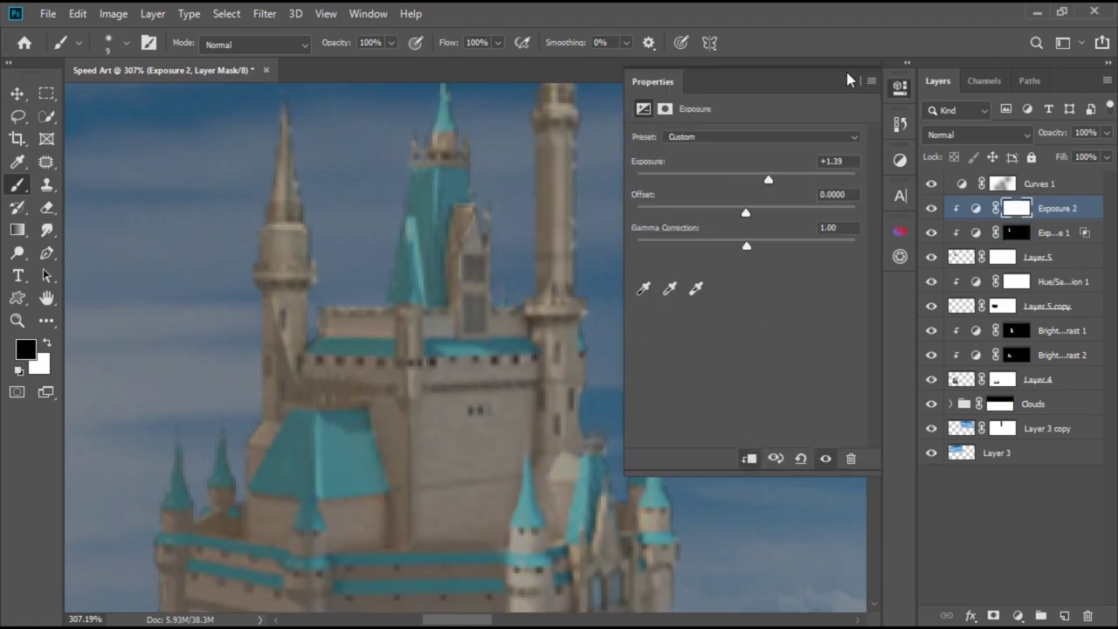
key(ctrl+i)
- Paint white with a 12 px brush to brighten the castle's central wall face
key(x)
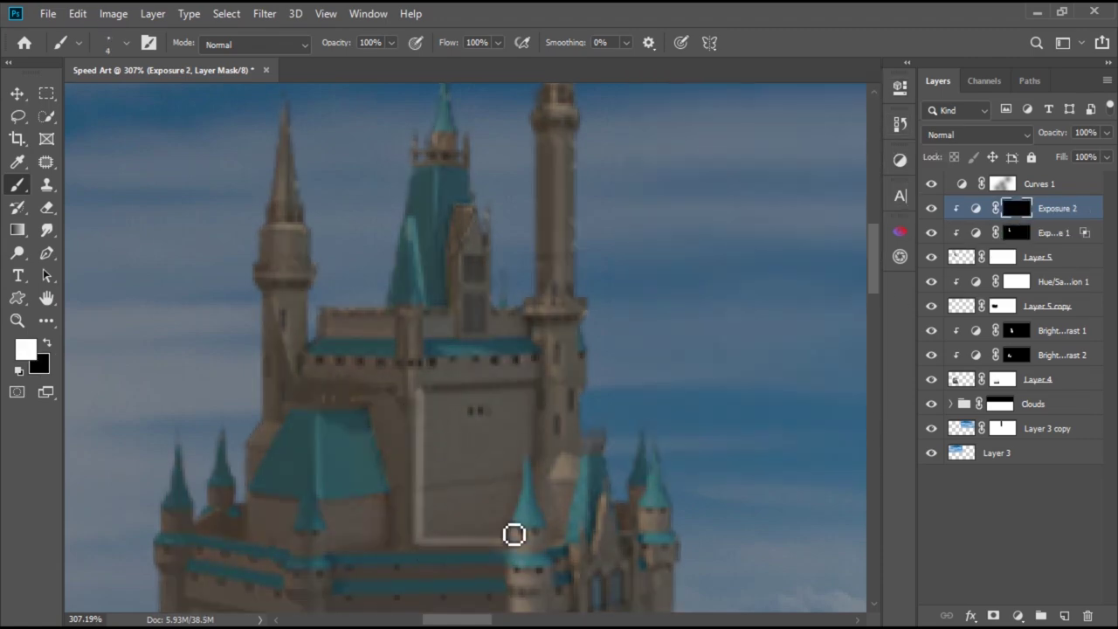
key(bracketright)
key(bracketright)
mouse_move(516, 407)
mouse_down()
mouse_move(429, 521)
mouse_move(505, 451)
mouse_up()
scroll(444, 427, down, 3)
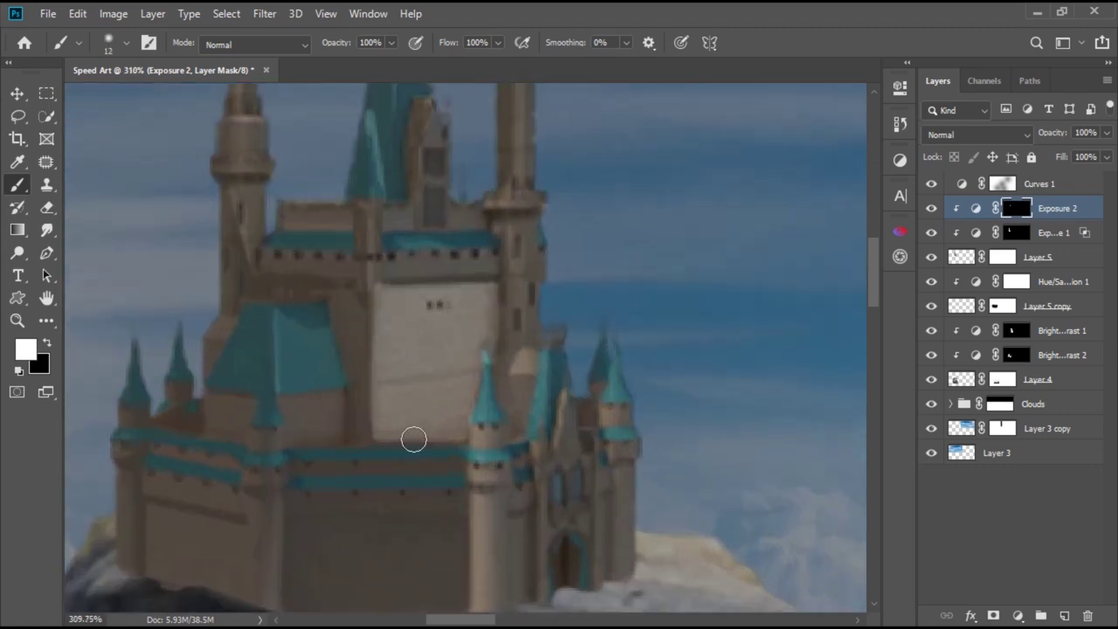
scroll(378, 284, up, 3)
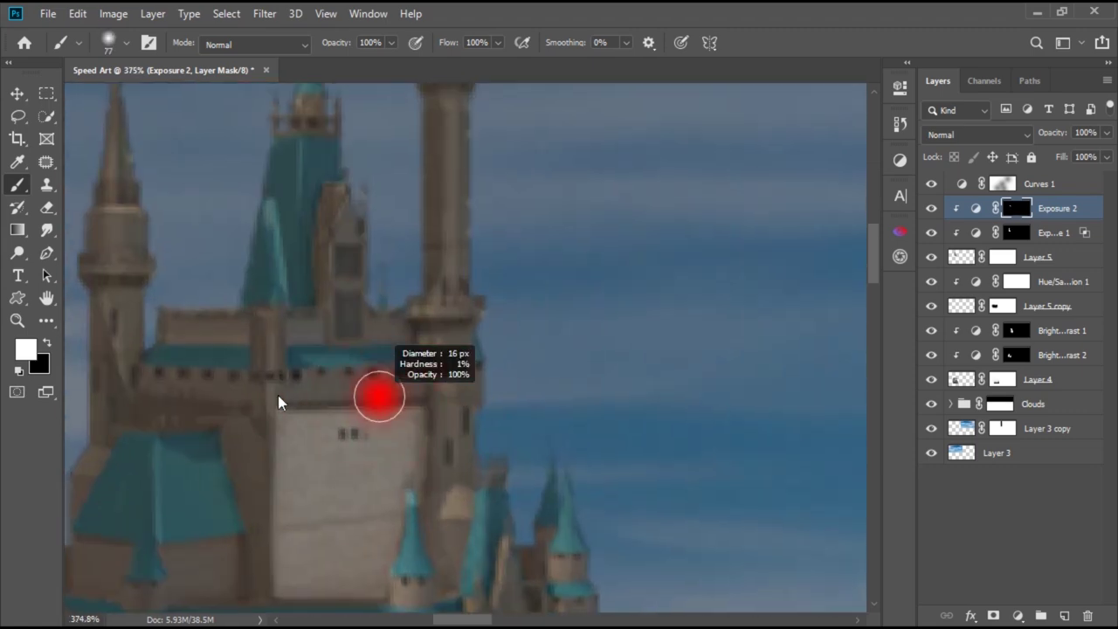
- Set brush flow to 22% and return to white while zooming over the wall
key(x)
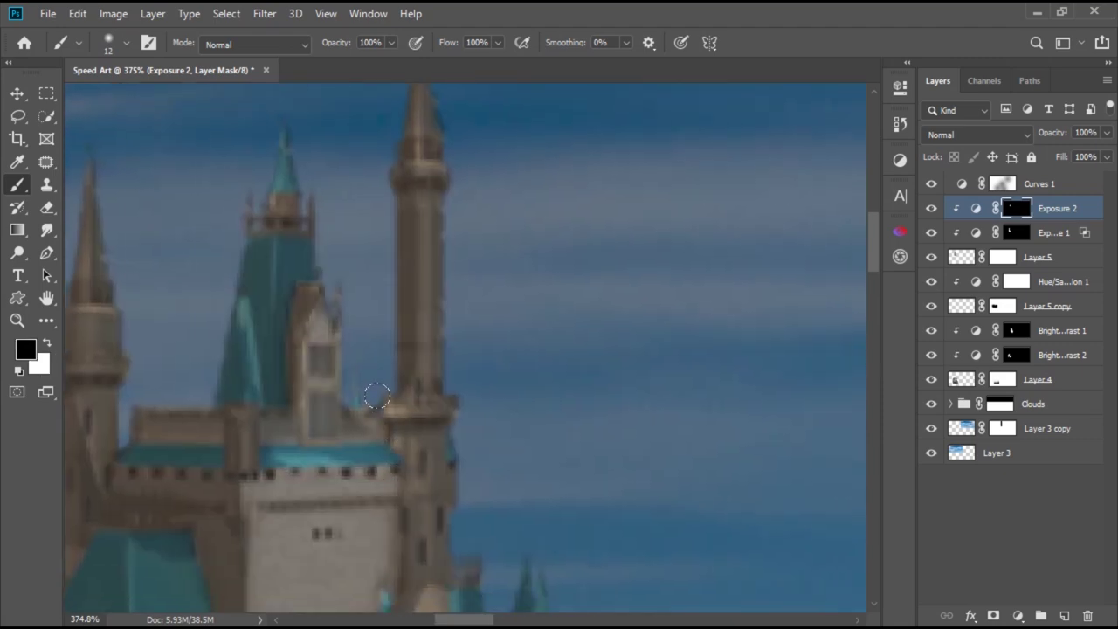
scroll(367, 302, down, 3)
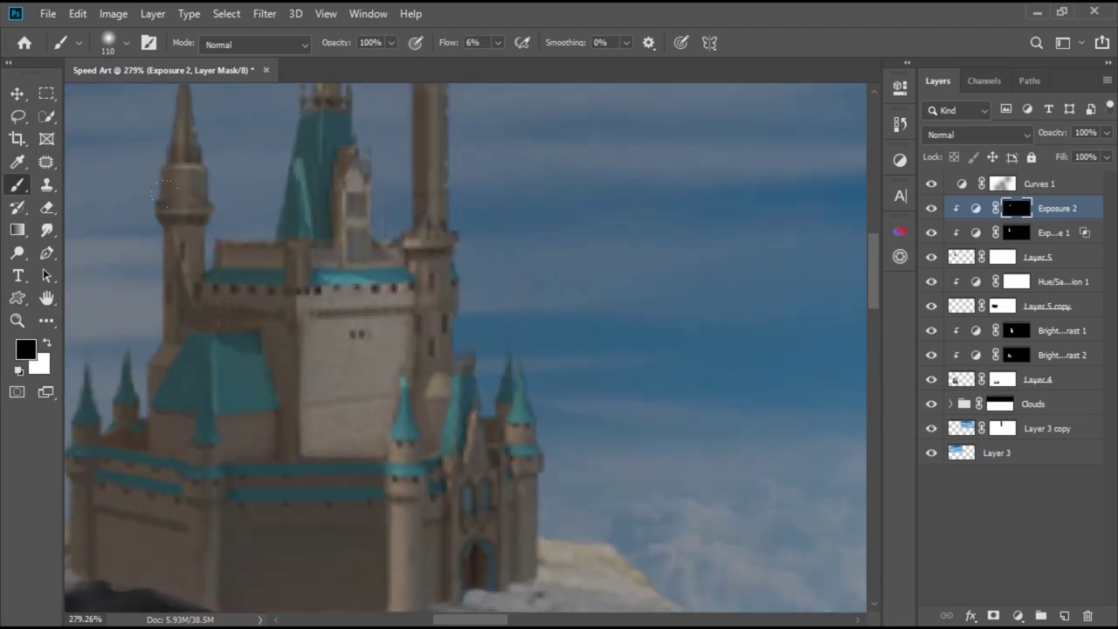
key(shift+2)
key(shift+2)
scroll(166, 181, down, 2)
scroll(319, 317, up, 1)
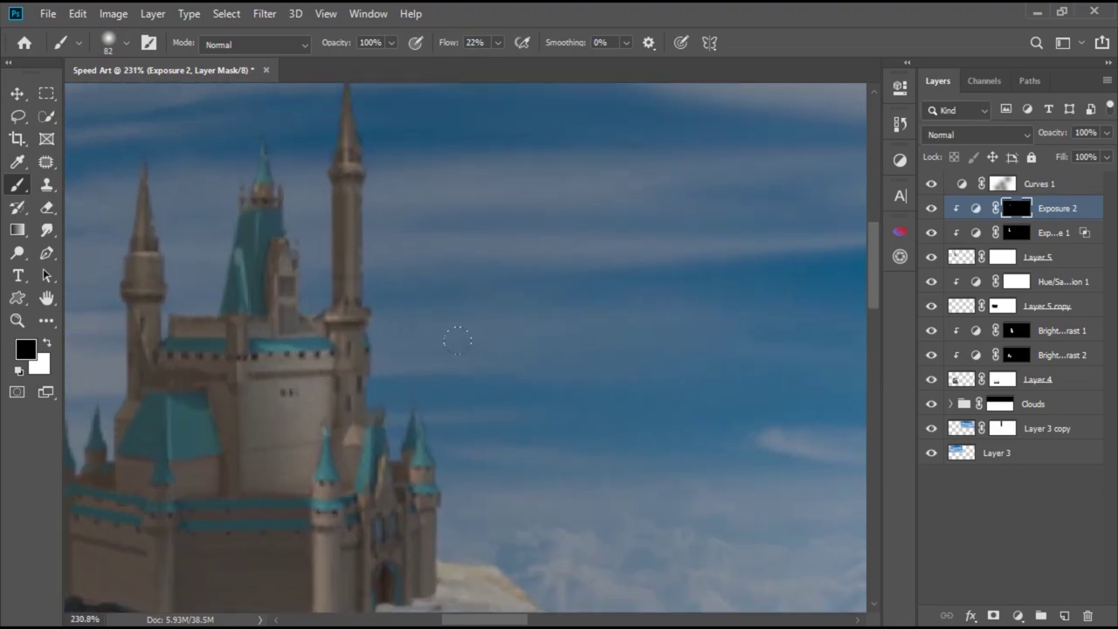
key(x)
scroll(457, 339, down, 2)
scroll(281, 405, down, 2)
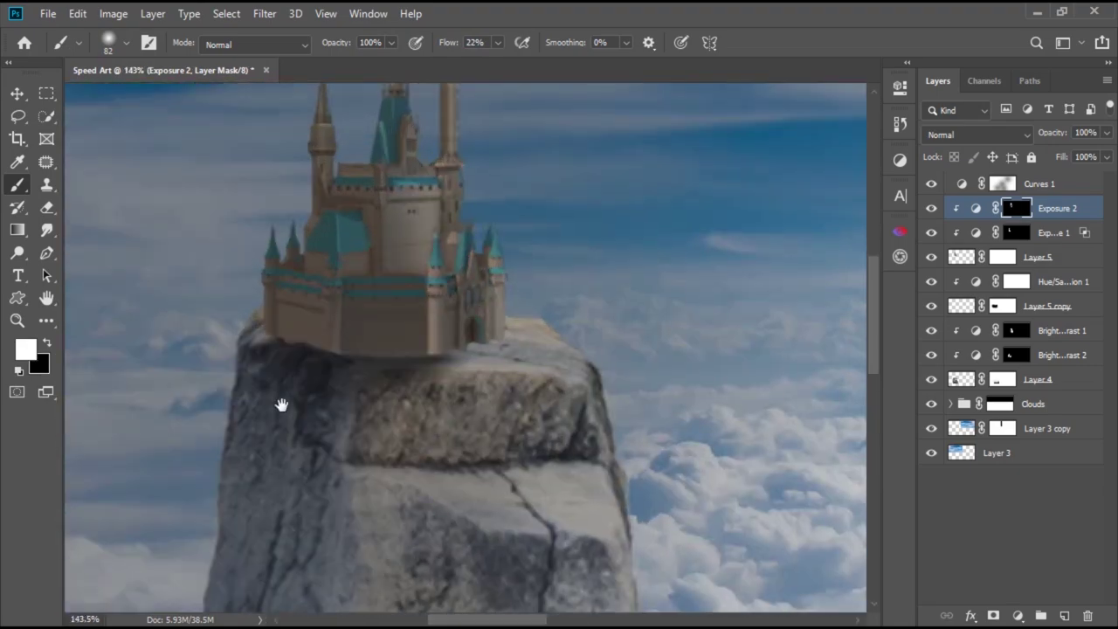
scroll(315, 428, down, 3)
scroll(340, 454, up, 2)
scroll(376, 367, up, 1)
scroll(375, 367, up, 1)
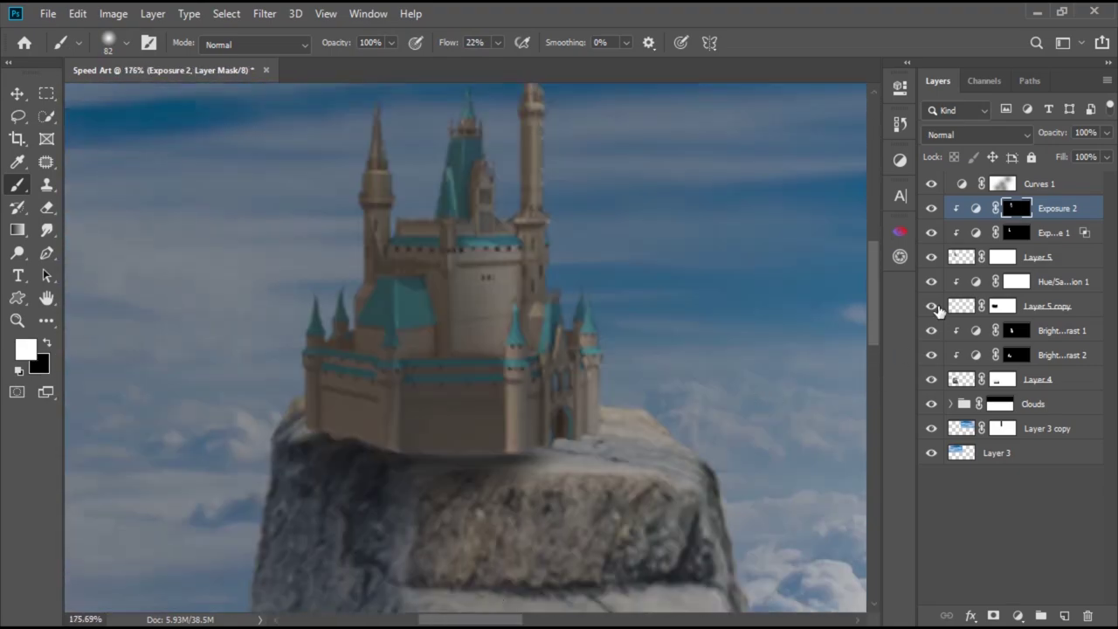
scroll(449, 489, up, 2)
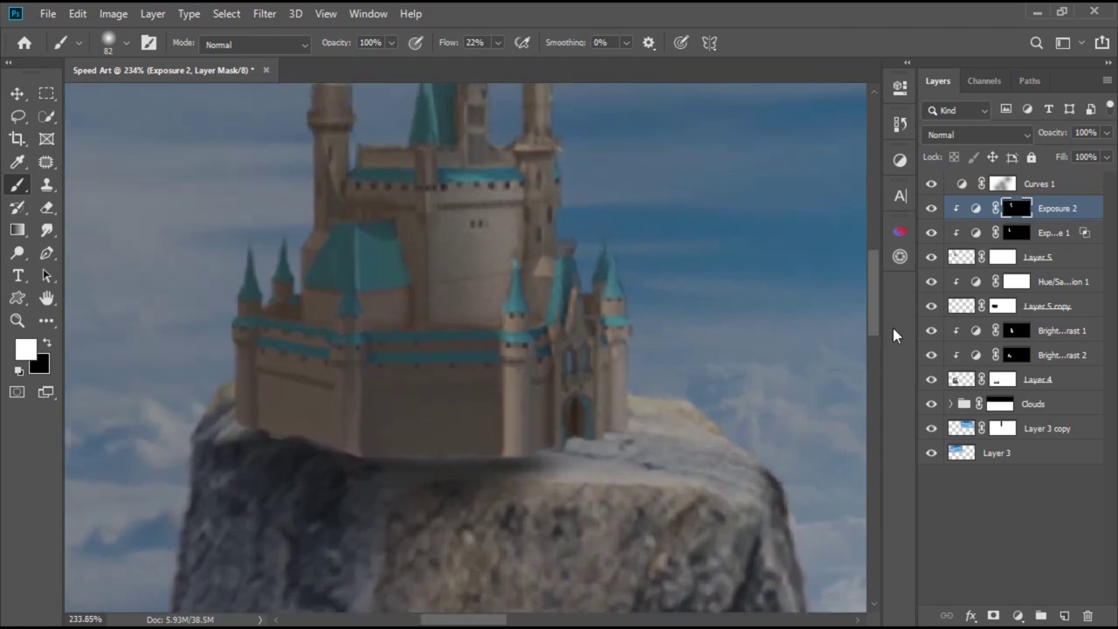
click(900, 160)
- Add a darkening Curves 2 with an inverted mask, brush the castle base, and unclip it
click(811, 191)
drag(849, 187, 848, 303)
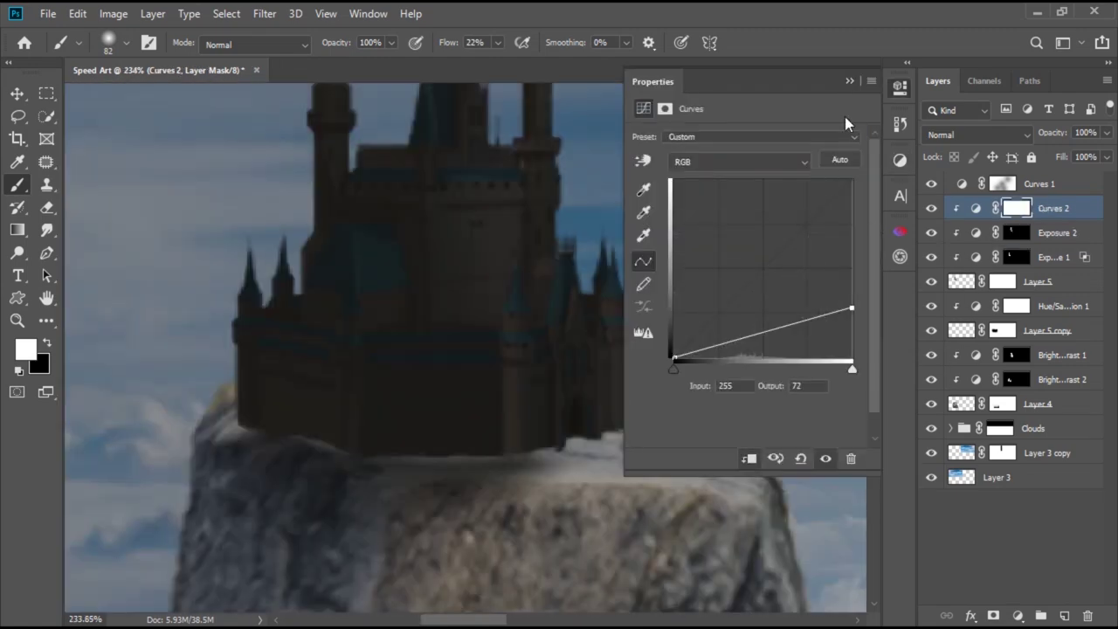
key(ctrl+i)
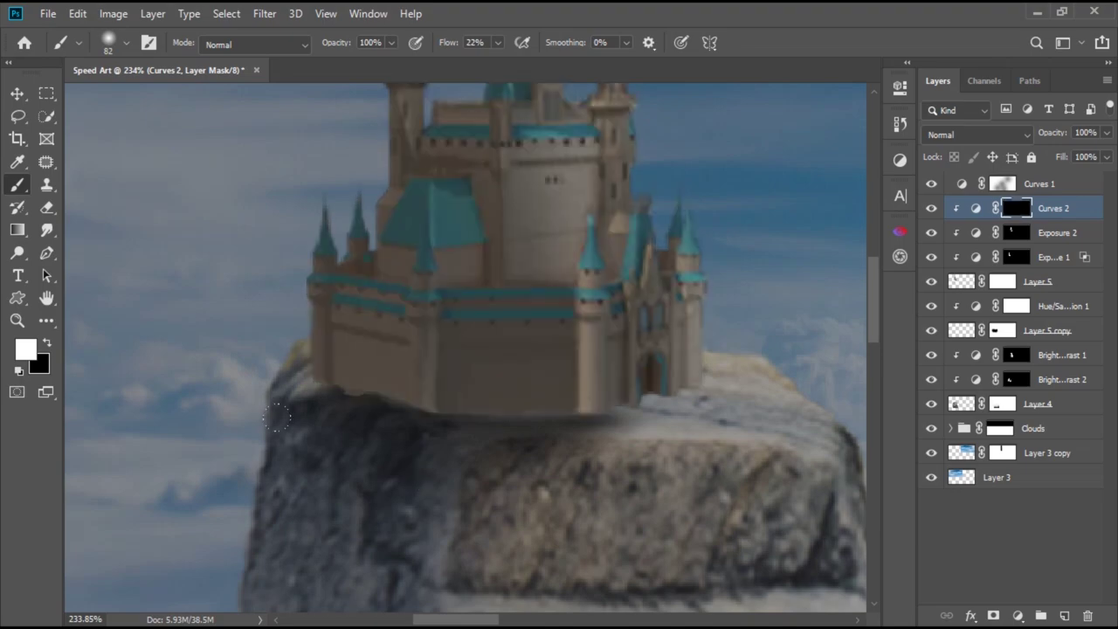
drag(332, 410, 594, 409)
alt+click(994, 211)
key(x)
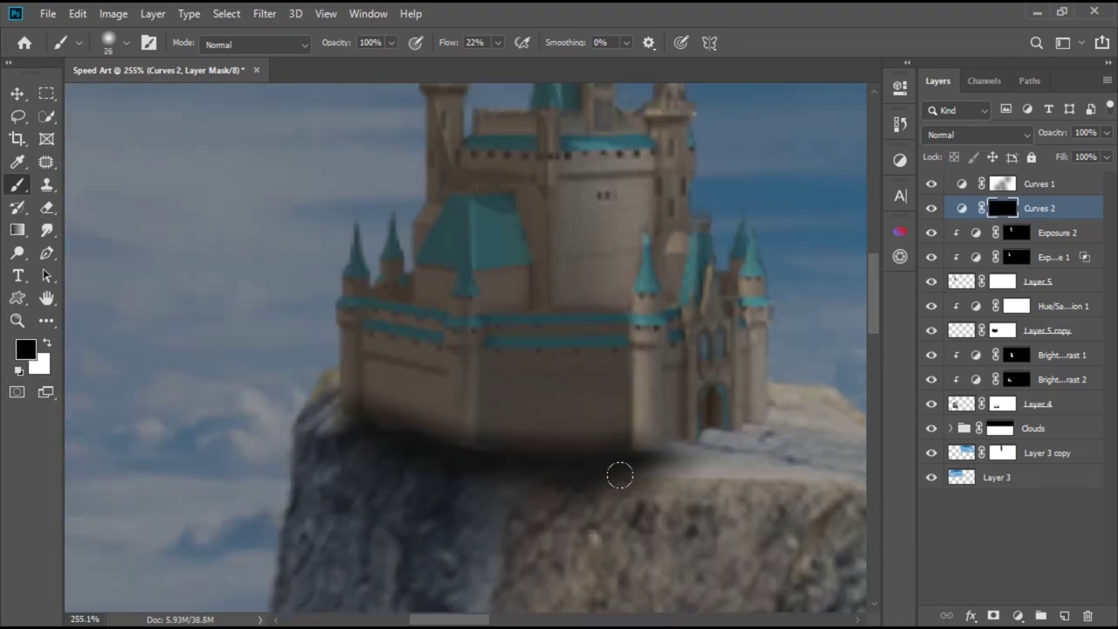
- Paint a soft shadow under the castle on the Curves 2 mask and erase the excess
alt+scroll(479, 532, down, 10)
alt+scroll(282, 304, up, 10)
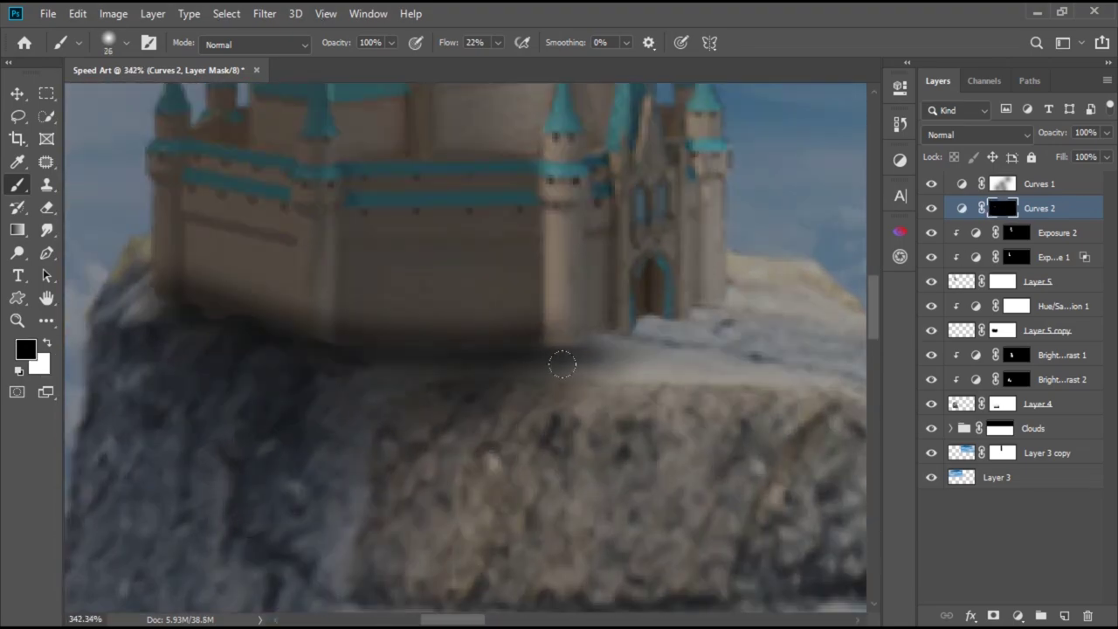
key(x)
mouse_move(674, 471)
mouse_down()
mouse_move(292, 379)
mouse_move(445, 305)
mouse_up()
alt+scroll(358, 439, down, 2)
drag(357, 439, 433, 501)
key(x)
mouse_move(594, 485)
mouse_down()
mouse_move(262, 437)
mouse_move(218, 393)
mouse_move(203, 311)
mouse_up()
alt+scroll(202, 311, down, 4)
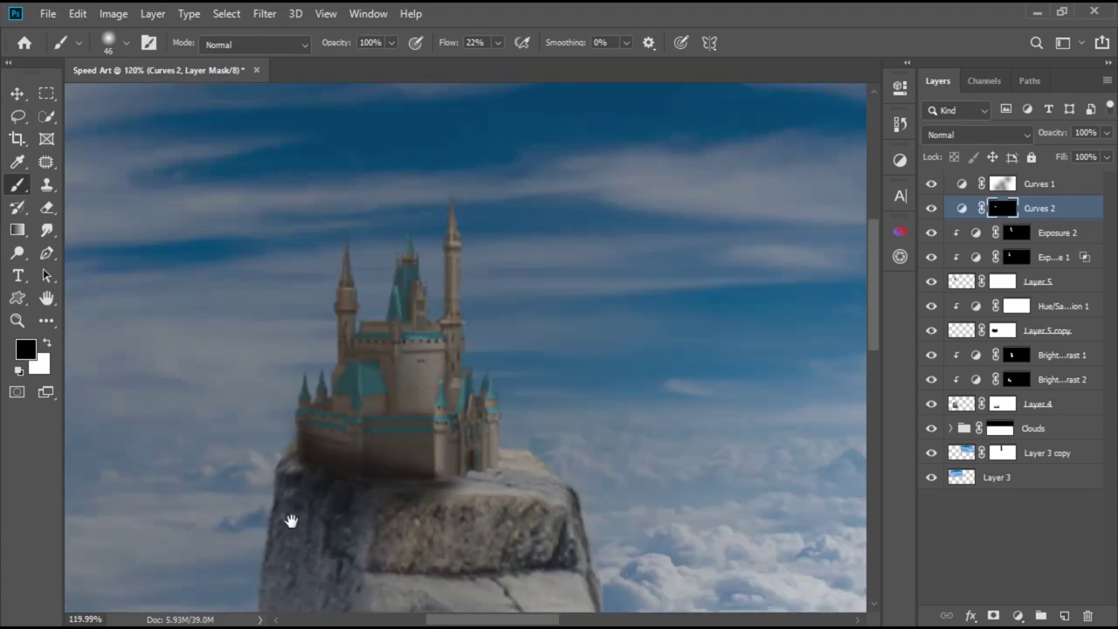
alt+scroll(288, 519, up, 4)
- Lower the Curves 2 opacity to 88%
click(1037, 282)
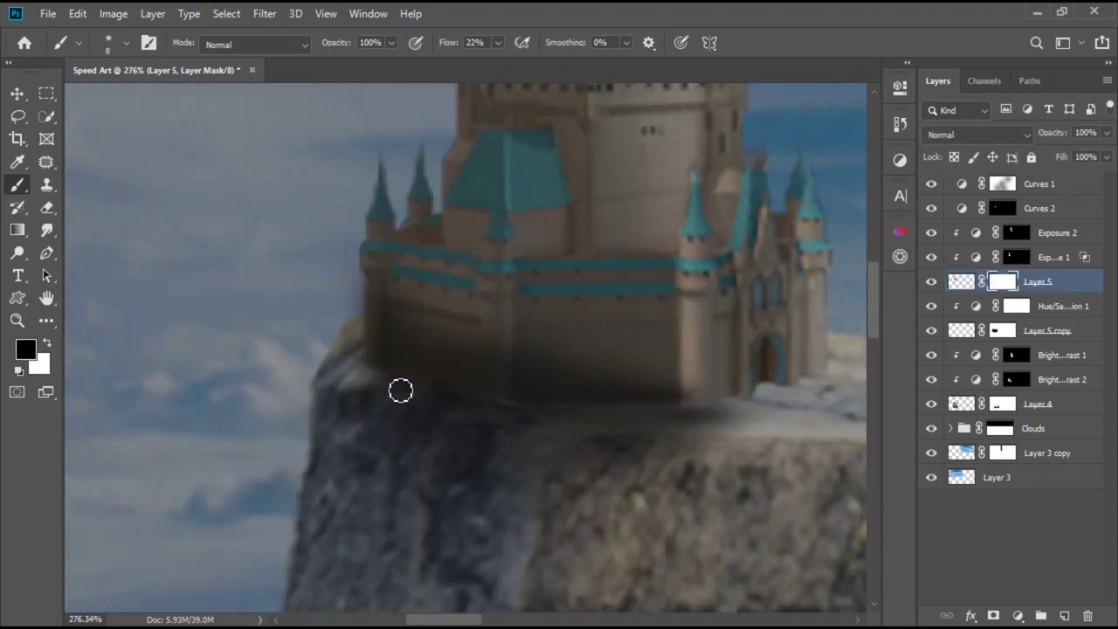
alt+scroll(289, 431, down, 3)
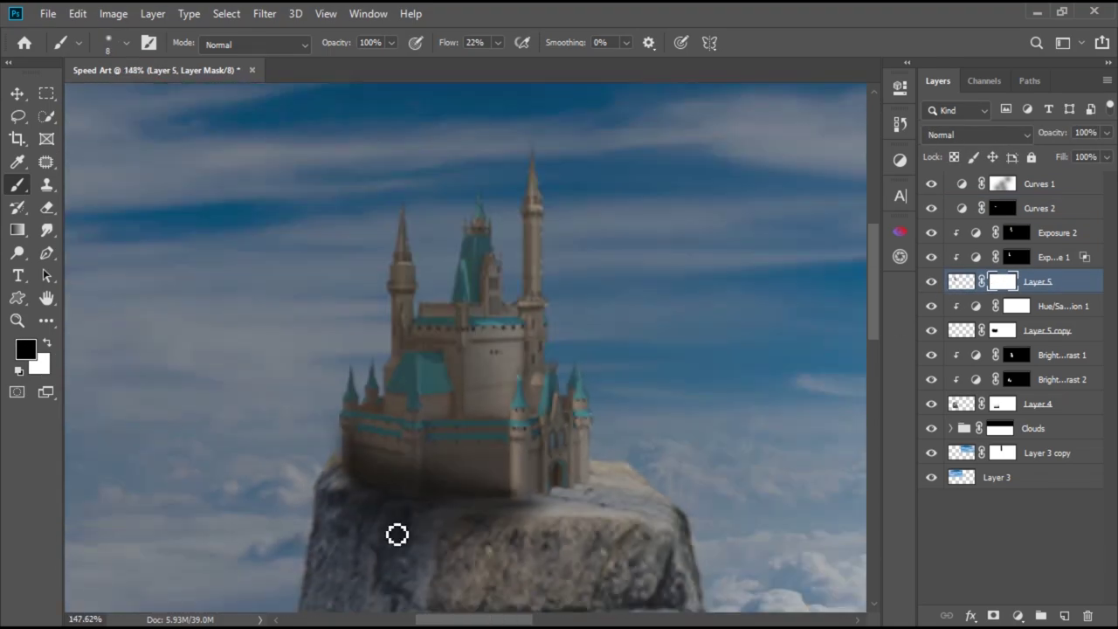
alt+scroll(396, 535, up, 3)
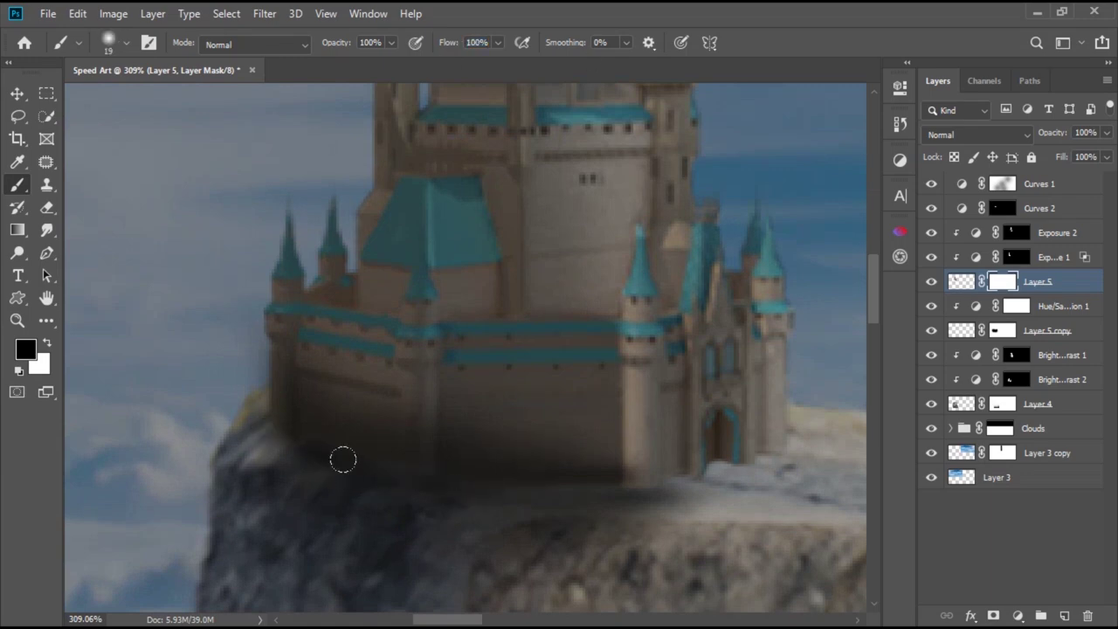
alt+scroll(343, 460, down, 1)
alt+scroll(359, 531, down, 1)
alt+scroll(469, 509, down, 2)
alt+scroll(469, 489, down, 3)
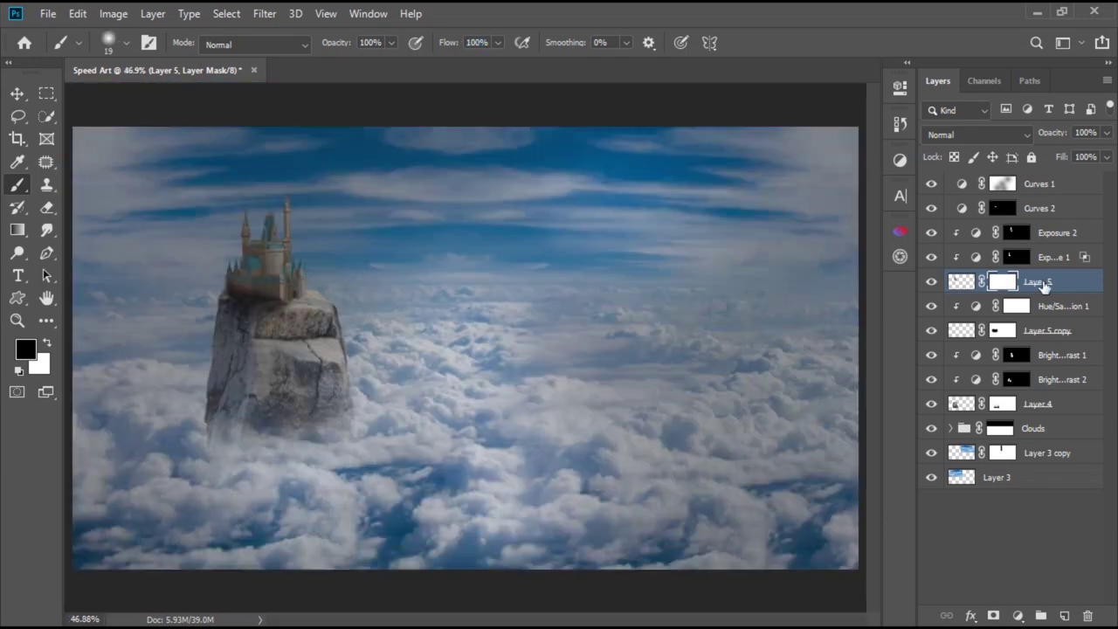
click(1002, 208)
drag(1040, 132, 1023, 133)
- Paint black strokes under the castle on new Layer 6, Gaussian-blur them, and set 65% opacity
alt+scroll(329, 361, up, 4)
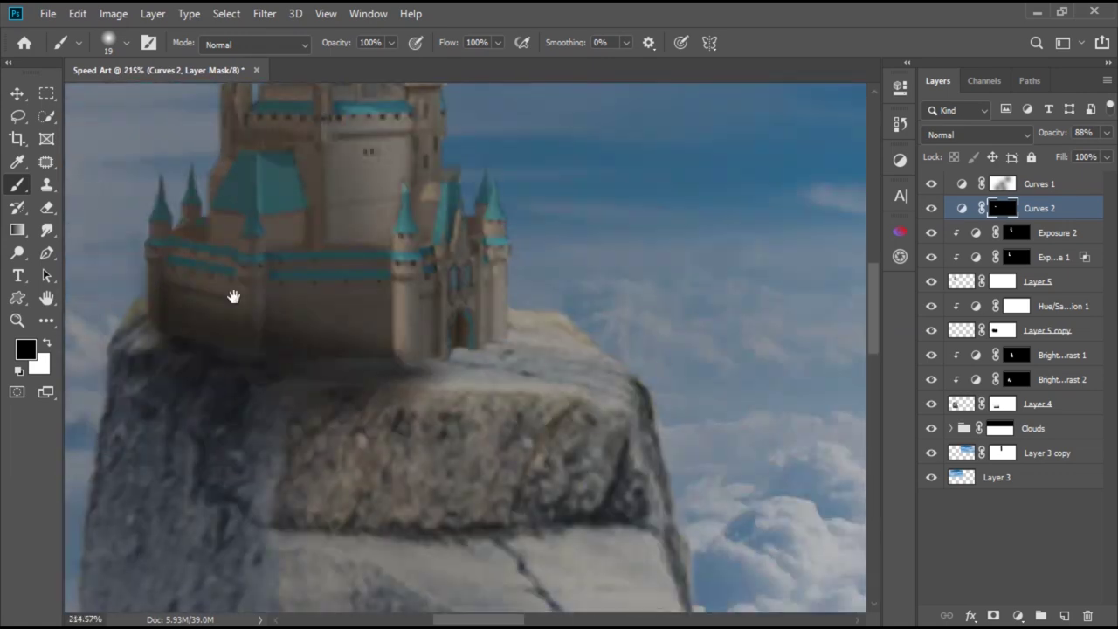
alt+scroll(233, 297, up, 3)
click(1064, 616)
drag(385, 467, 332, 454)
mouse_move(437, 469)
mouse_down()
mouse_move(477, 481)
mouse_move(664, 464)
mouse_up()
key(ctrl+alt+f)
key(Return)
click(1013, 133)
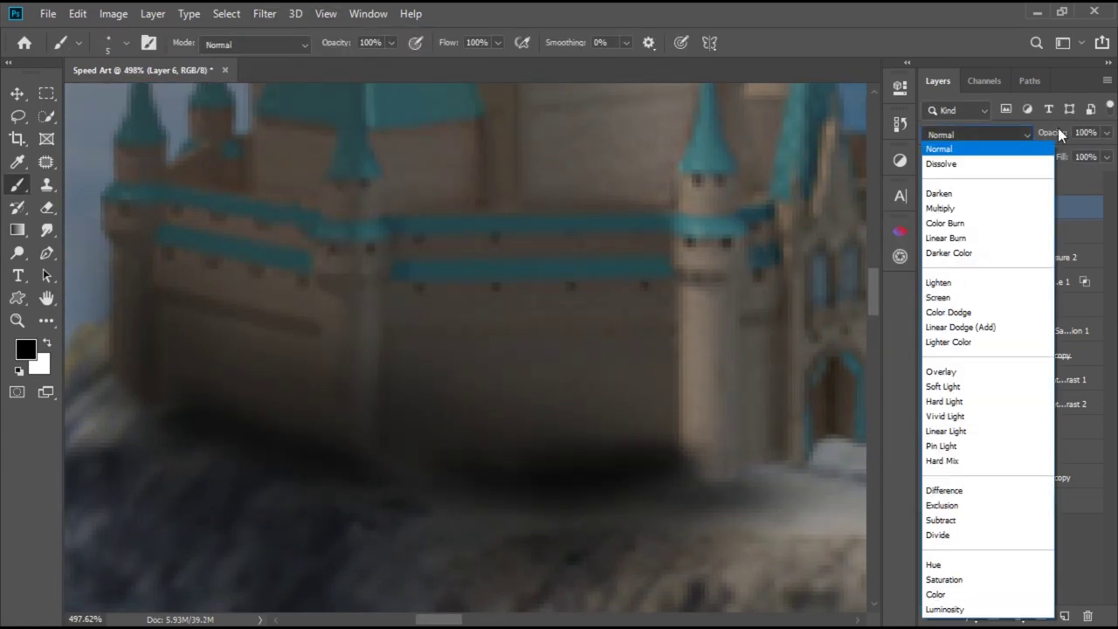
drag(1058, 127, 1019, 139)
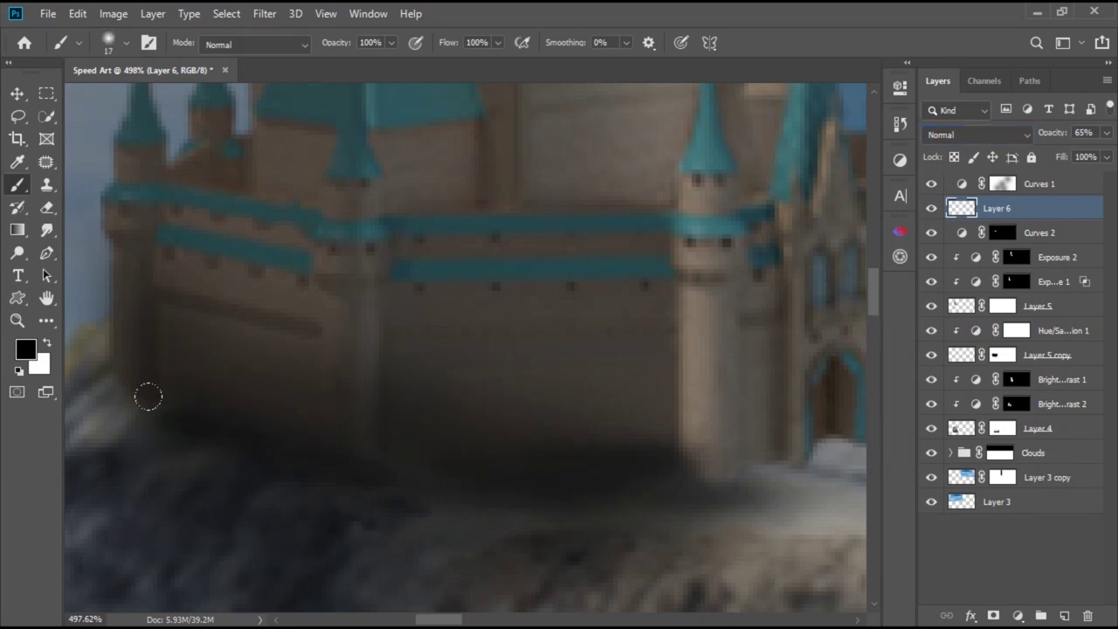
- Swap the painting colours and fit the whole image in the window
alt+scroll(150, 394, down, 5)
alt+scroll(454, 588, up, 1)
alt+scroll(477, 507, up, 3)
key(x)
key(ctrl+0)
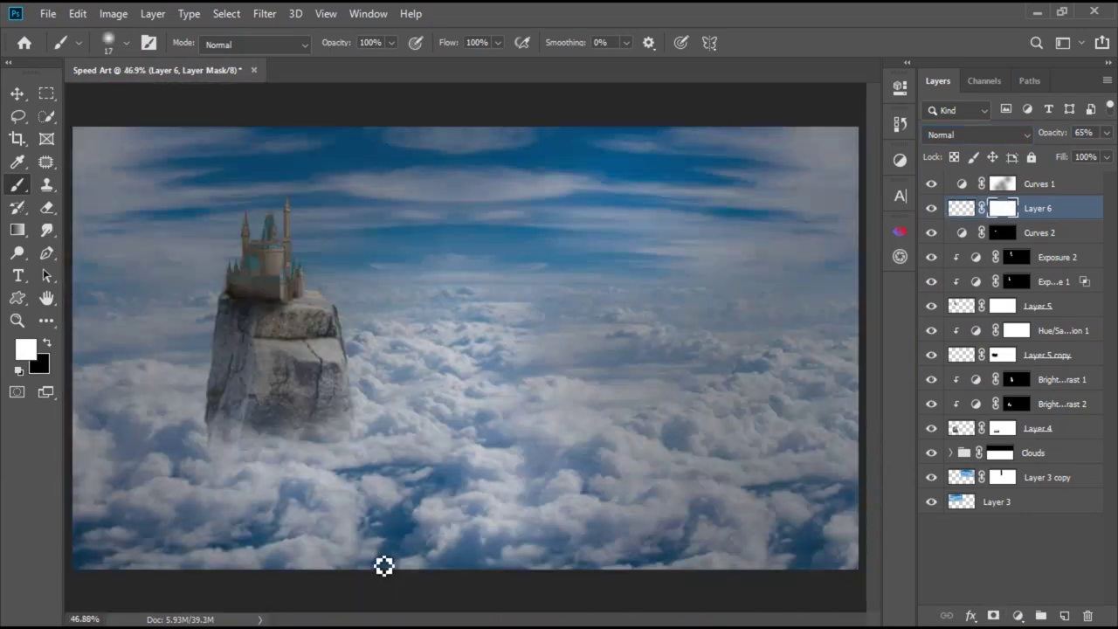
key(ctrl+minus)
key(ctrl+0)
- Add a darkening Curves 3 above the rock layer with its mask inverted to hide it
click(939, 379)
click(900, 160)
click(822, 190)
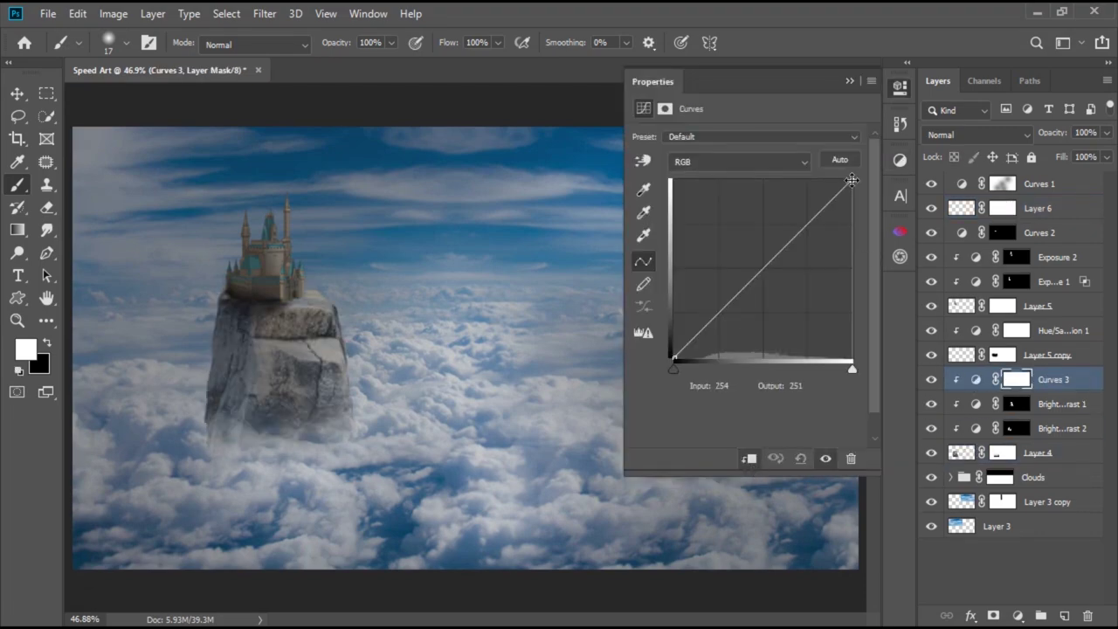
drag(852, 180, 853, 276)
key(ctrl+i)
- Paint the Curves 3 mask to darken the rock's left side and lower edge
scroll(289, 332, up, 5)
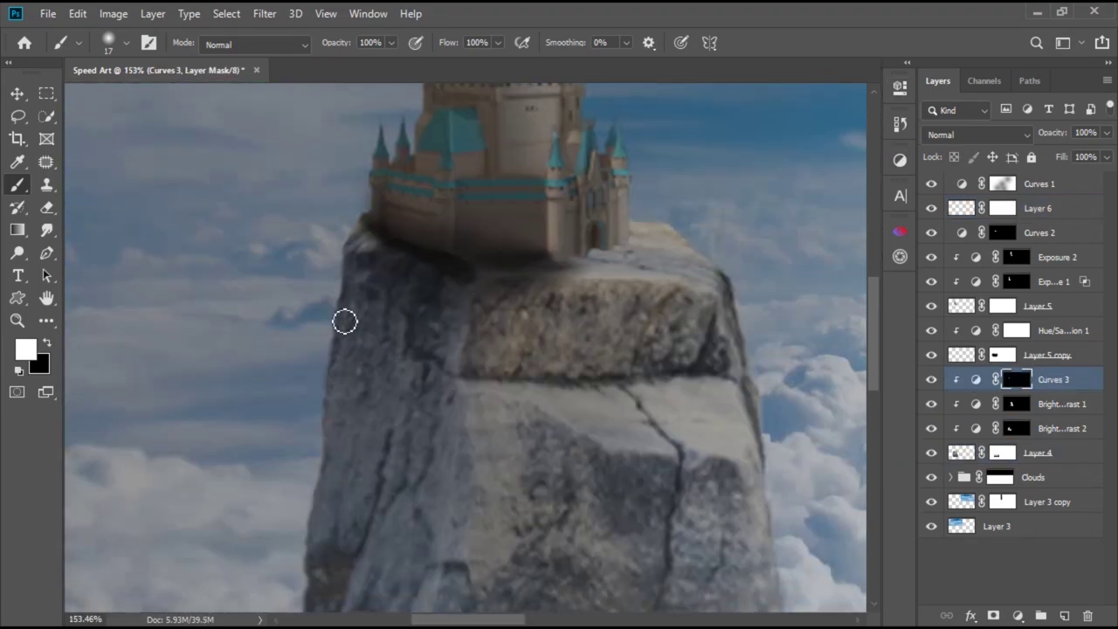
scroll(397, 407, down, 3)
scroll(429, 219, down, 1)
drag(429, 220, 411, 411)
scroll(389, 352, down, 4)
scroll(310, 212, up, 3)
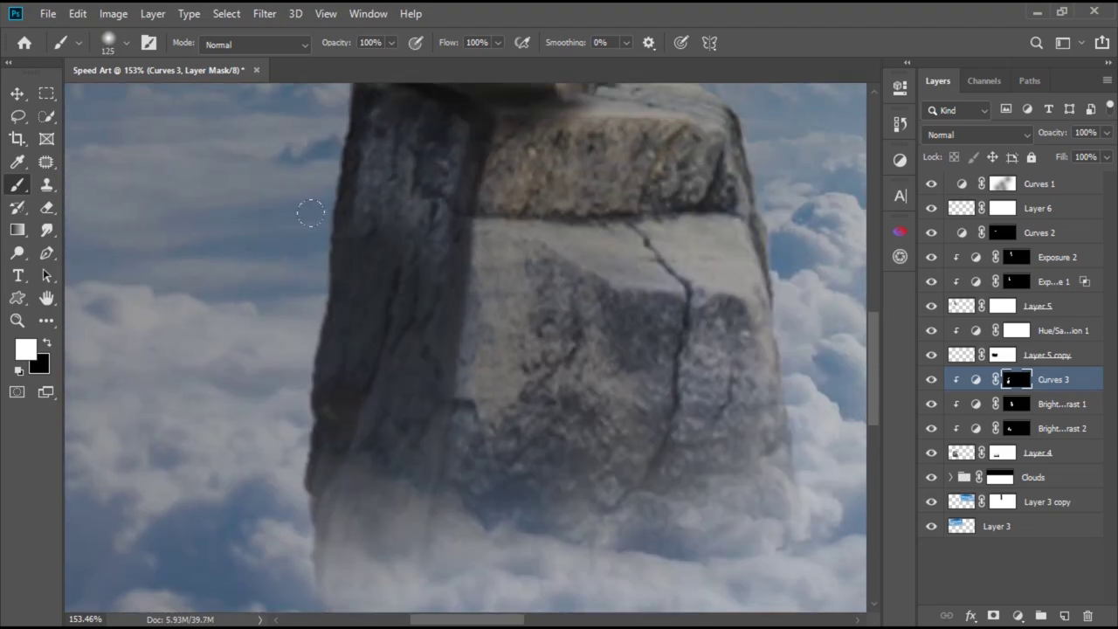
scroll(311, 212, down, 4)
scroll(160, 260, up, 2)
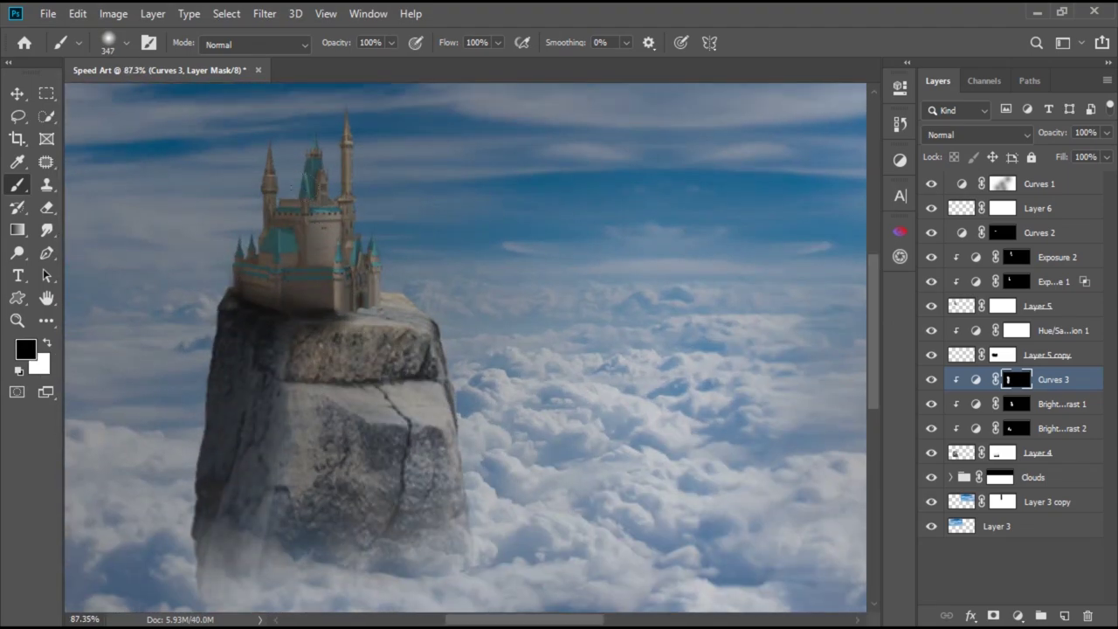
scroll(471, 121, up, 5)
scroll(423, 395, down, 4)
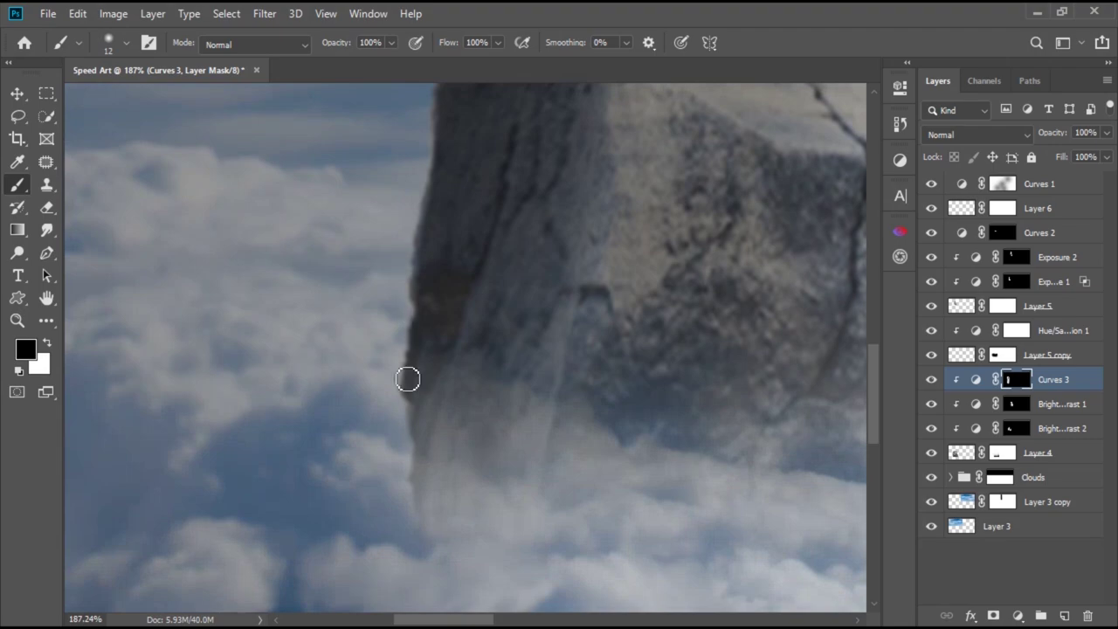
scroll(410, 379, down, 5)
scroll(445, 429, down, 2)
scroll(463, 426, down, 4)
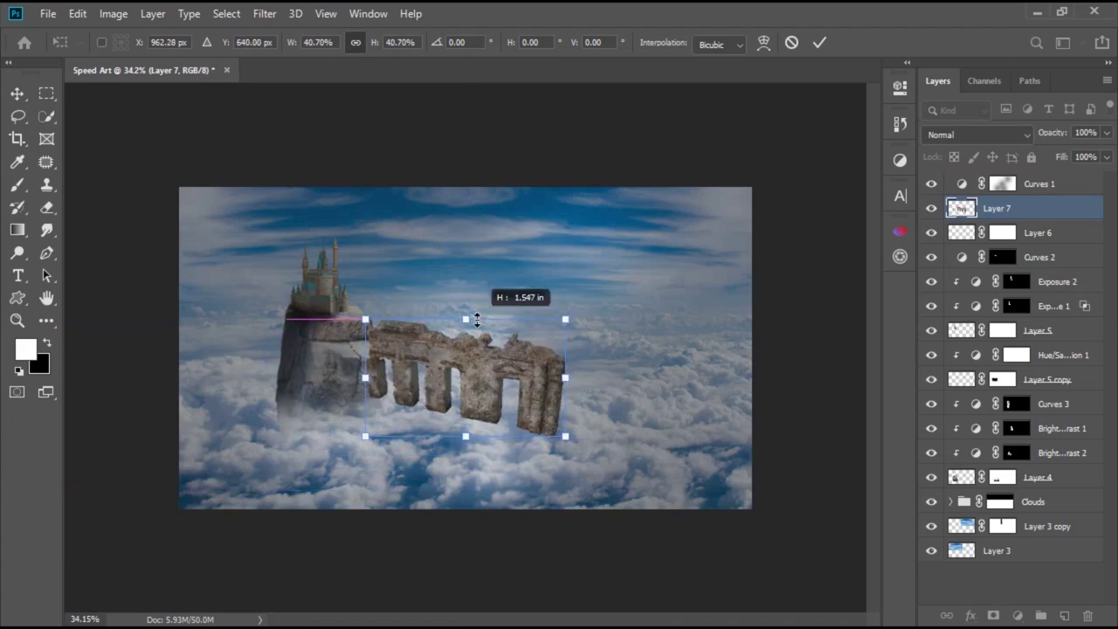
- Move the ruins beside the castle rock and scale them down
mouse_move(477, 320)
mouse_down()
mouse_move(544, 393)
mouse_move(514, 410)
mouse_move(533, 387)
mouse_up()
key(Return)
scroll(524, 393, up, 3)
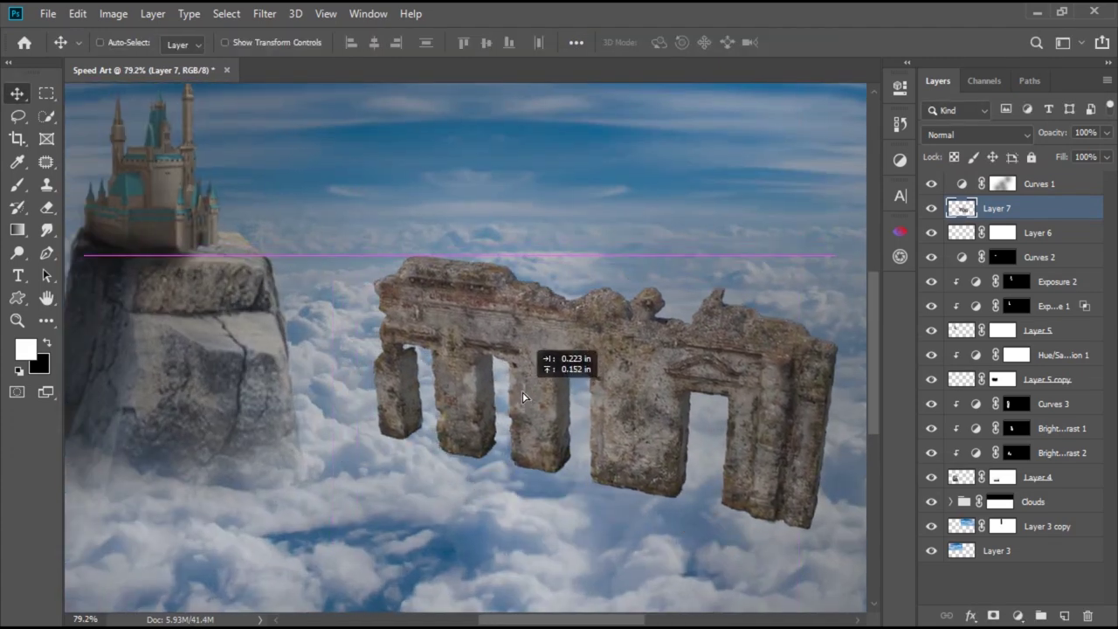
key(ctrl+t)
drag(606, 280, 599, 294)
key(Return)
- Mask the ruins layer and paint their base black so it fades into the clouds
scroll(419, 409, down, 3)
scroll(419, 409, up, 2)
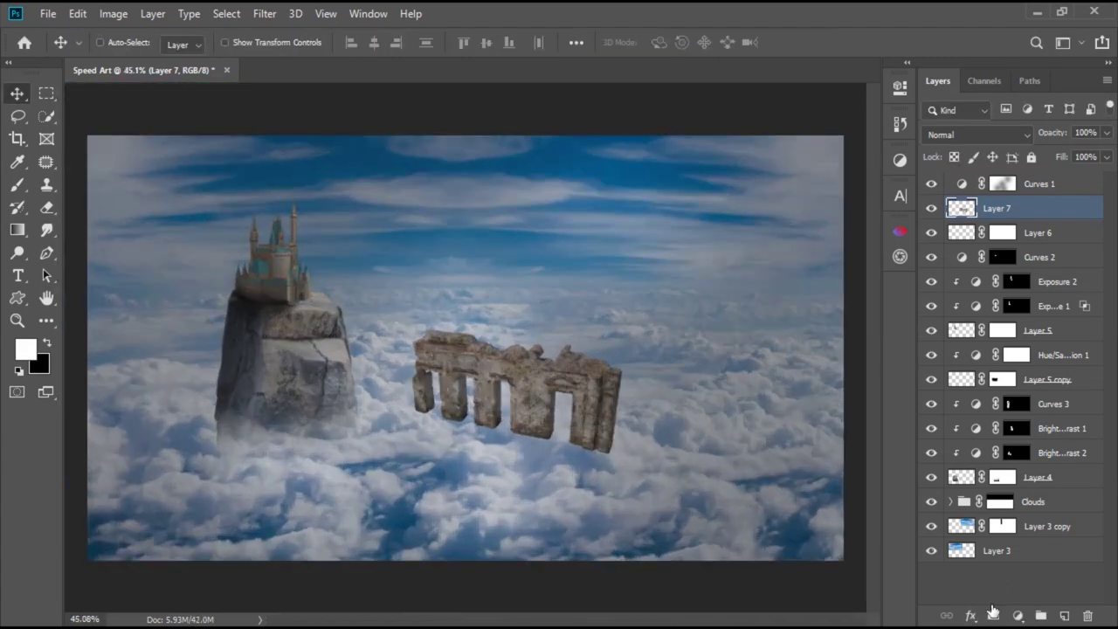
click(994, 616)
key(b)
key(x)
drag(612, 437, 445, 419)
- Fine-tune the ruins' position among the clouds with the whole image in view
scroll(413, 454, up, 2)
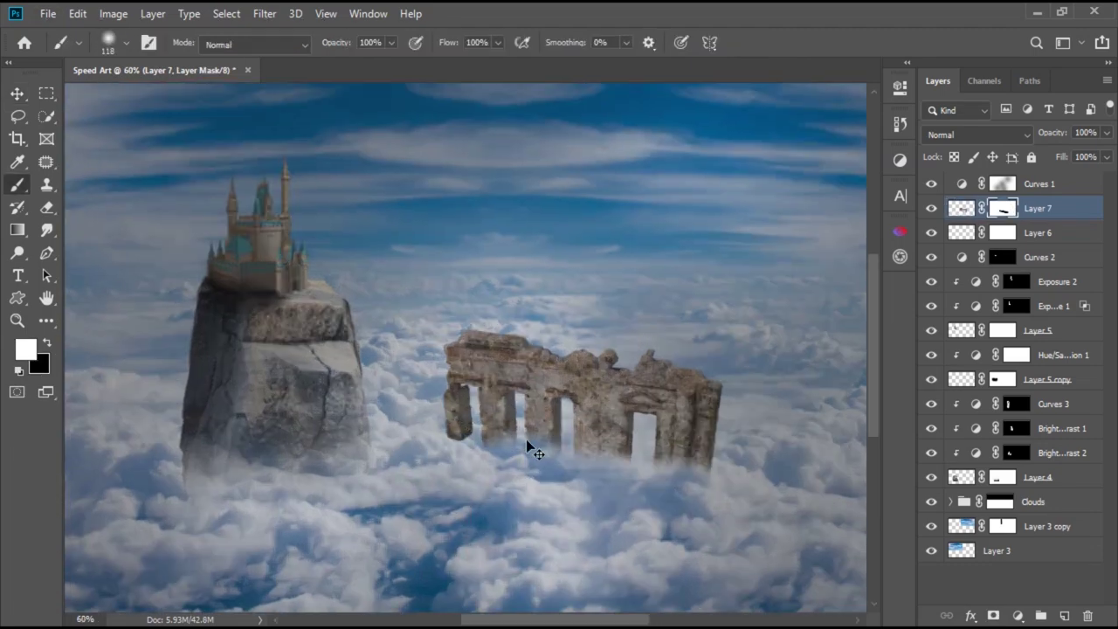
drag(528, 447, 507, 469)
key(ctrl+0)
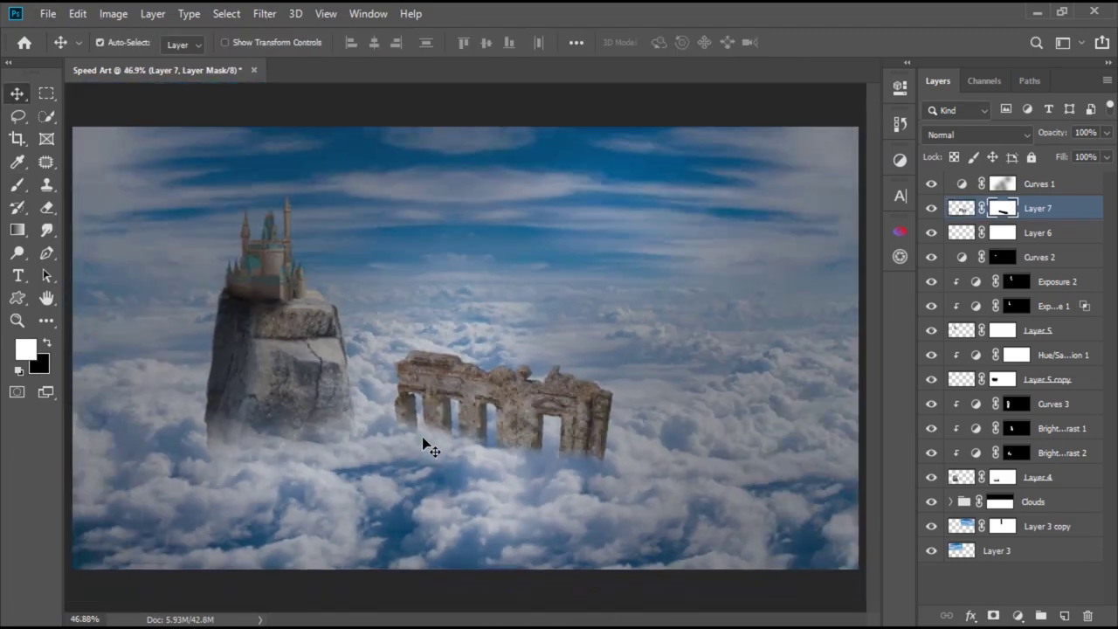
scroll(539, 422, up, 3)
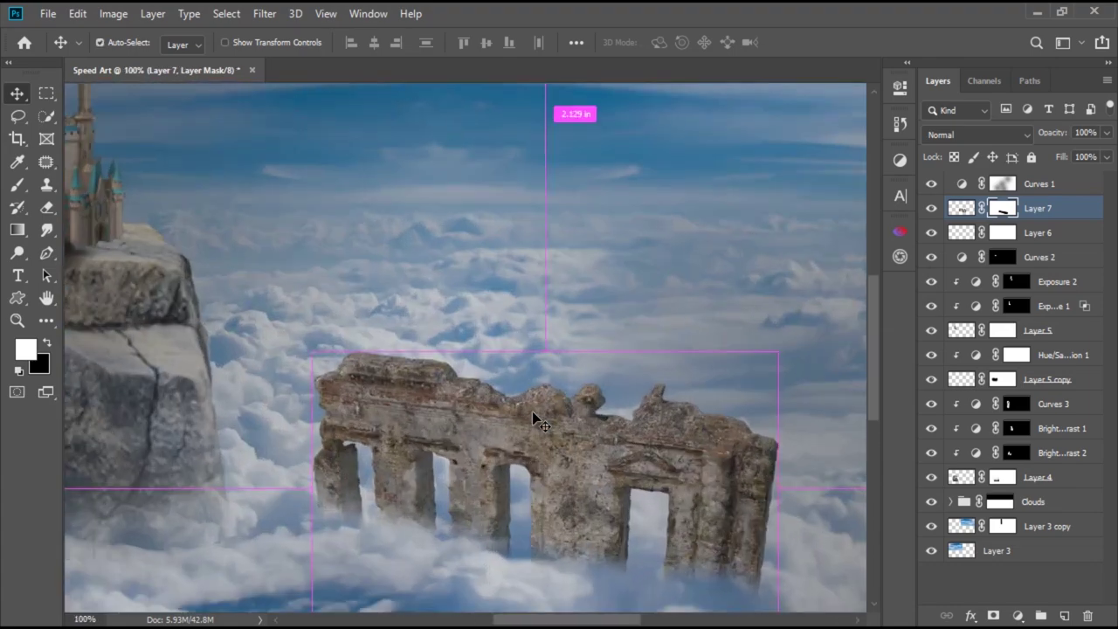
drag(471, 415, 370, 343)
click(1017, 616)
- Clip a darkening Curves 4 to the ruins and restore brightness on the ruin tops
drag(761, 254, 816, 315)
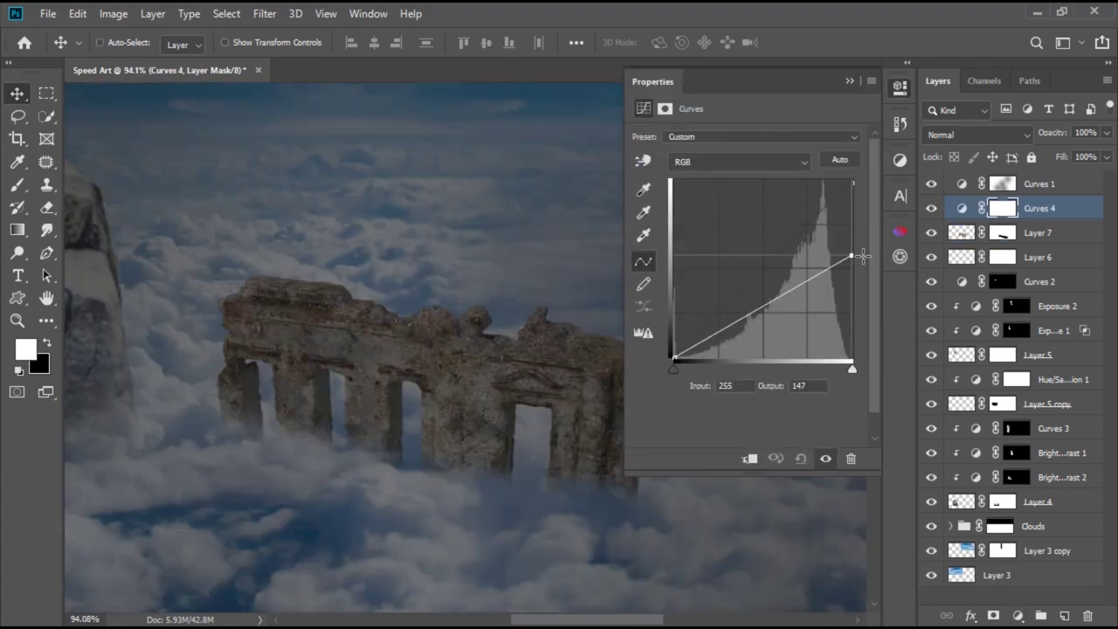
key(ctrl+alt+g)
scroll(437, 350, up, 1)
key(b)
key(backslash)
key(x)
scroll(259, 295, up, 2)
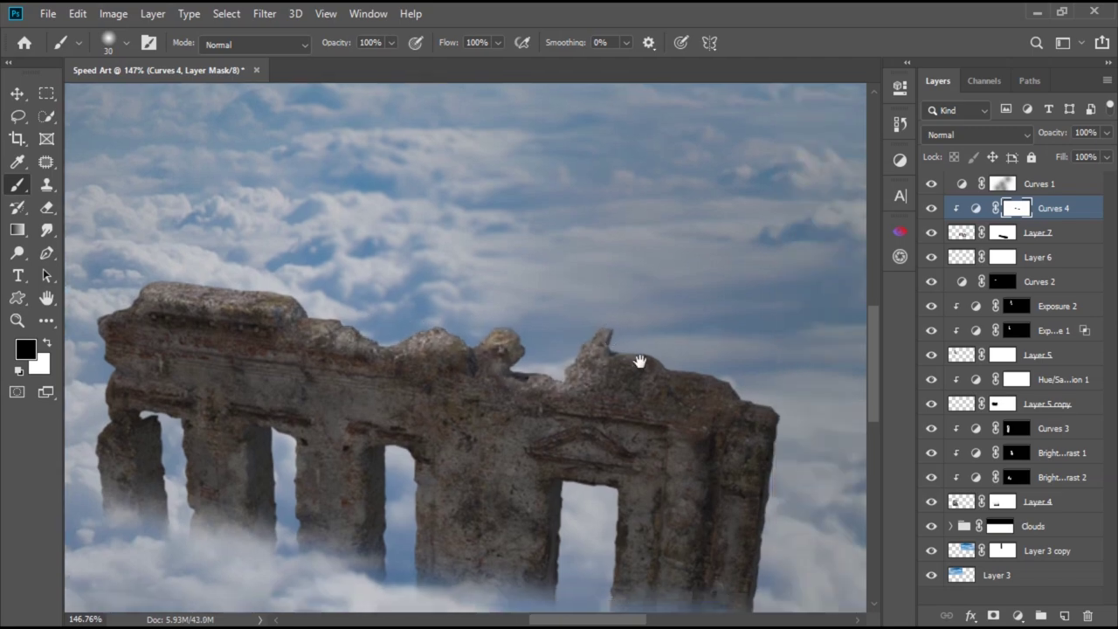
drag(603, 349, 348, 286)
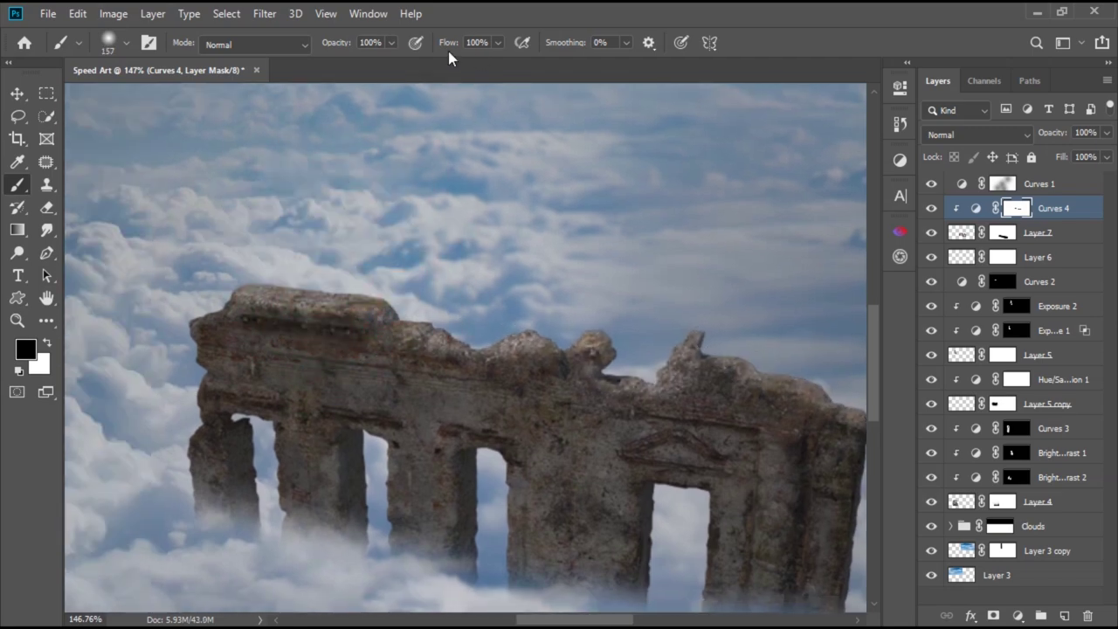
scroll(188, 231, down, 3)
scroll(350, 262, up, 3)
- Add a brightening Curves 5 with an inverted mask
click(900, 160)
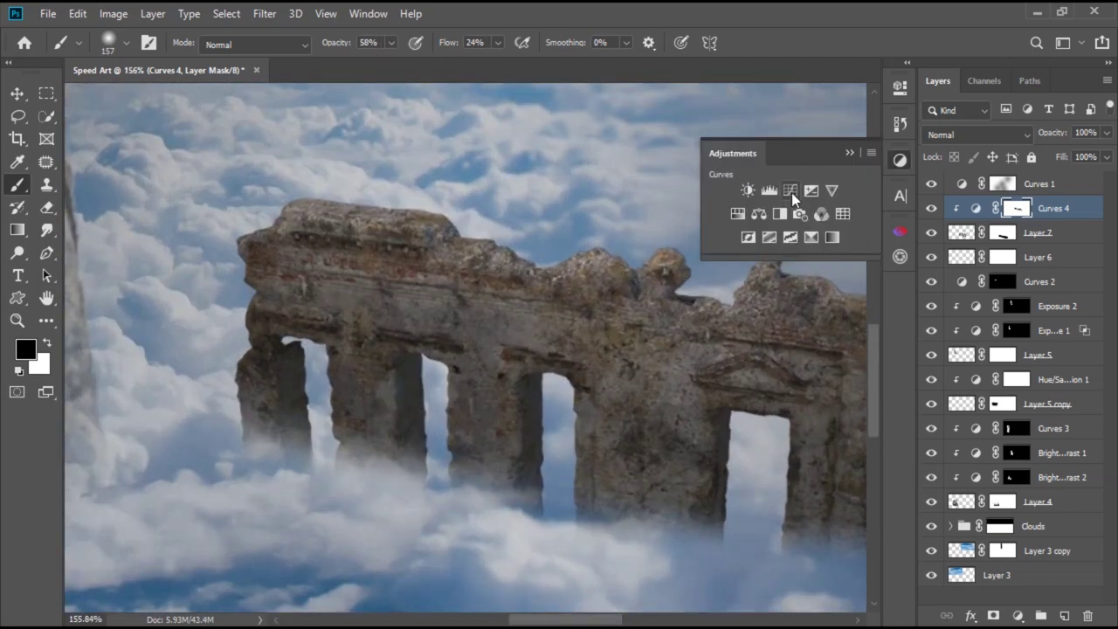
click(784, 190)
drag(853, 179, 812, 181)
click(849, 81)
key(ctrl+i)
click(899, 87)
click(1033, 217)
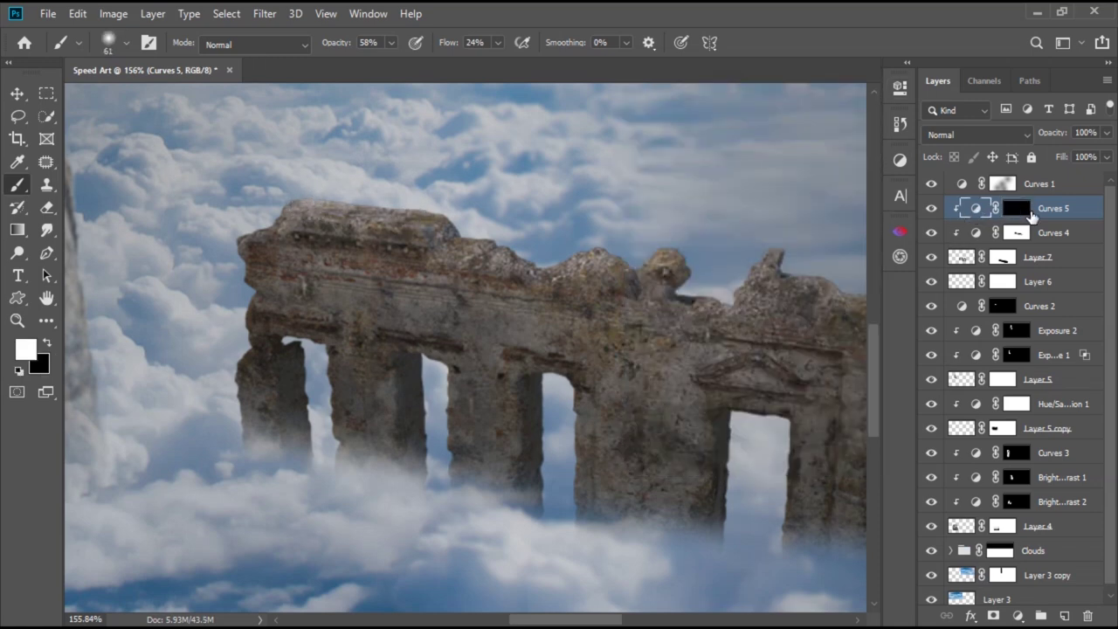
- Paint light onto the ruins through the Curves 5 mask
drag(363, 186, 437, 212)
scroll(437, 309, down, 5)
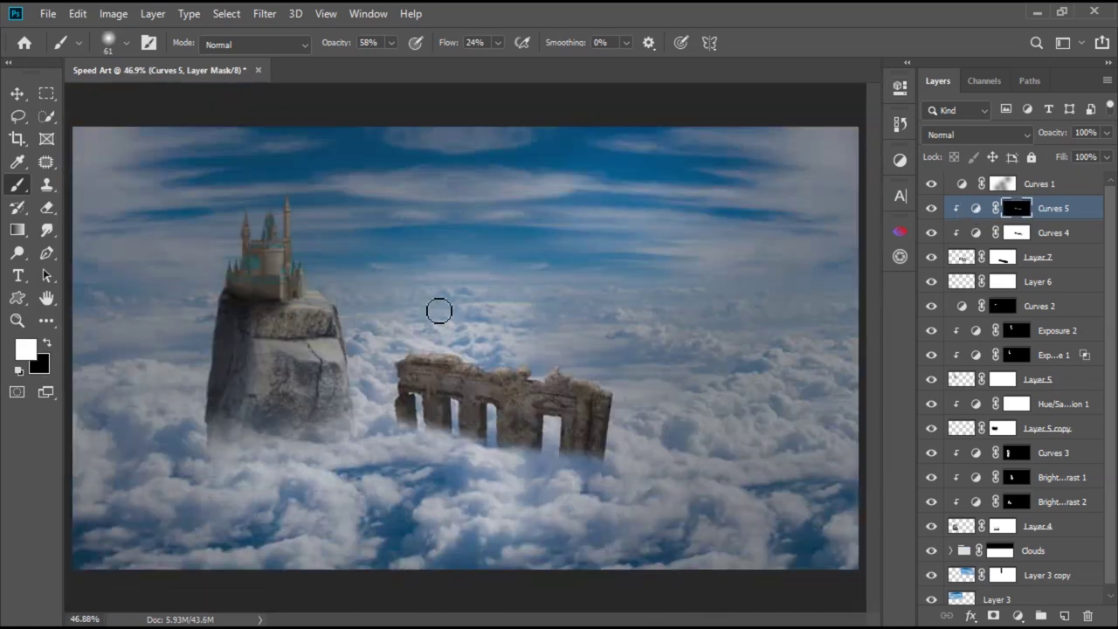
scroll(455, 467, up, 3)
scroll(463, 409, down, 2)
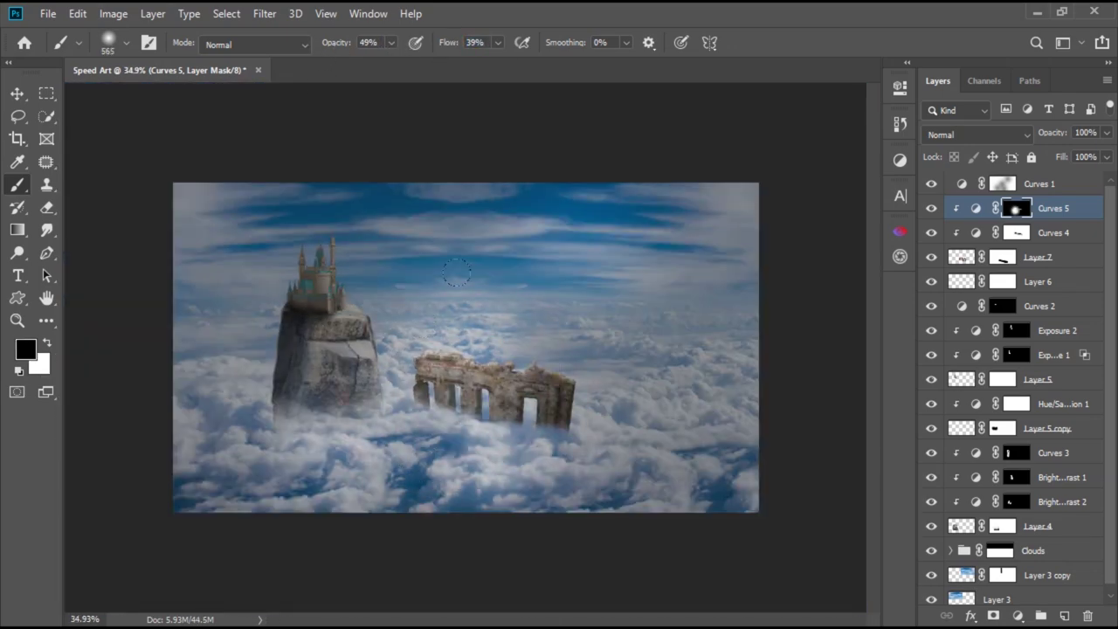
scroll(456, 272, up, 3)
scroll(486, 320, down, 1)
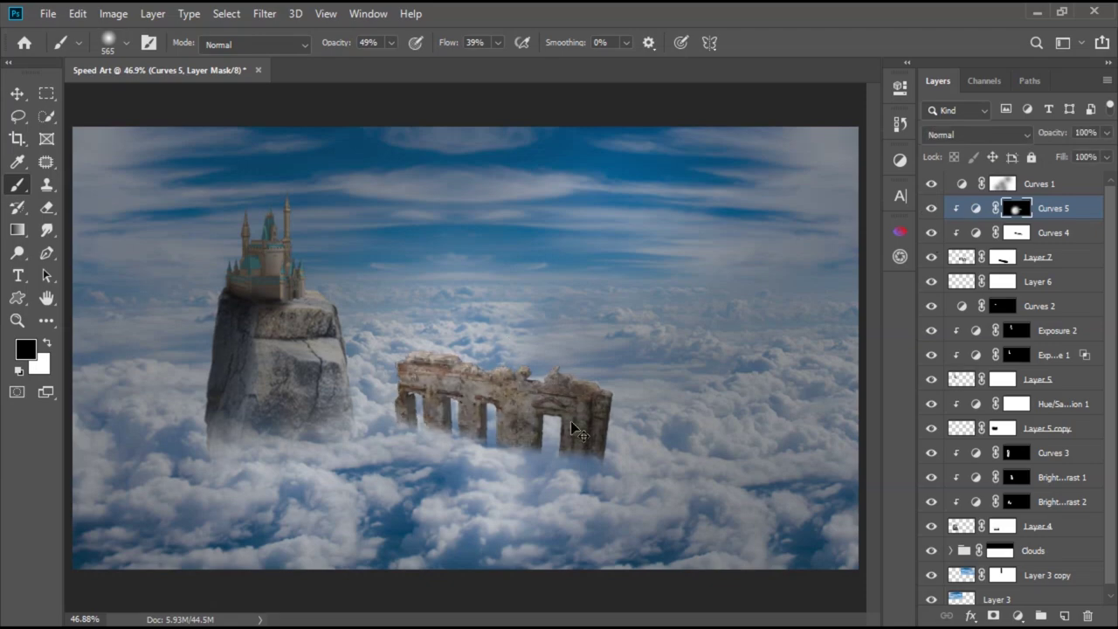
scroll(464, 448, down, 1)
- Bring Dragon.png into the composite above the ruins at upper right and hide Curves 1
key(v)
click(48, 13)
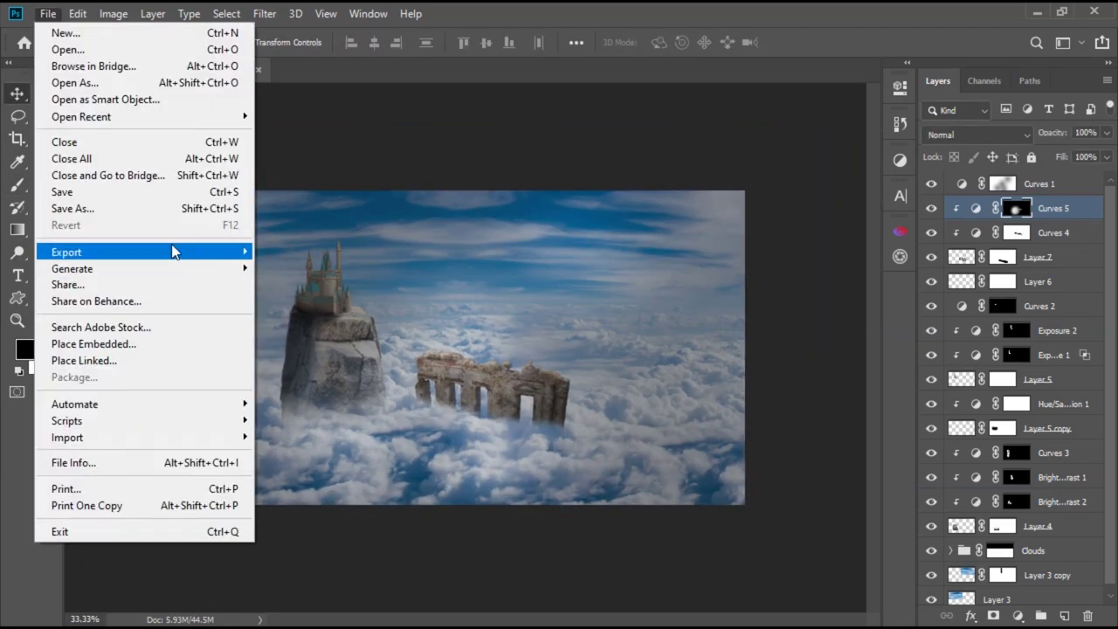
click(52, 48)
double_click(384, 218)
drag(563, 403, 651, 450)
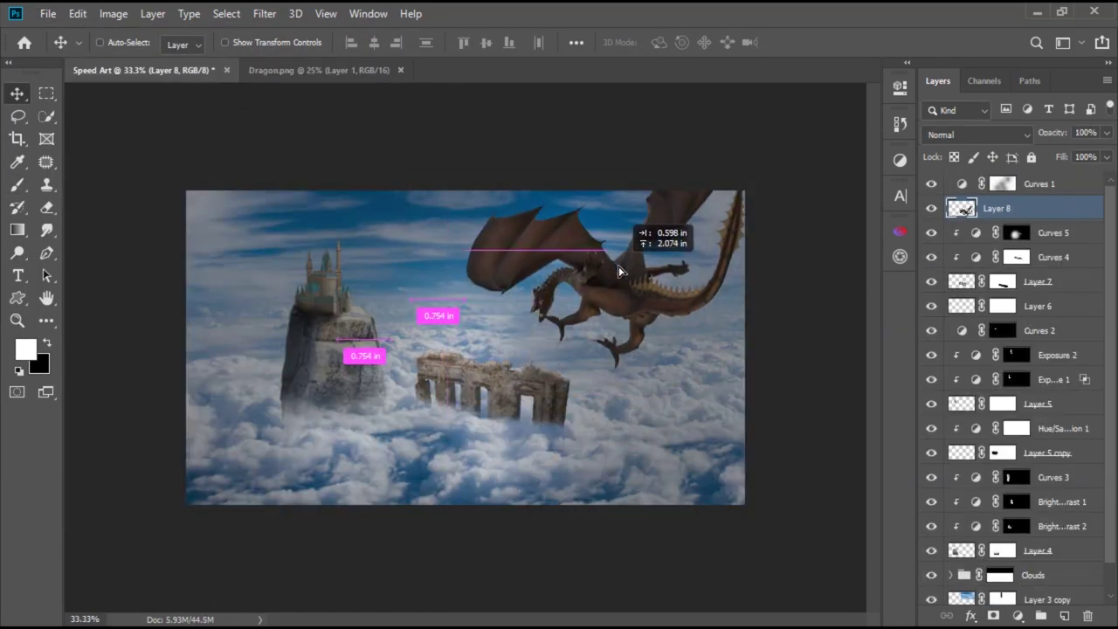
drag(712, 258, 734, 264)
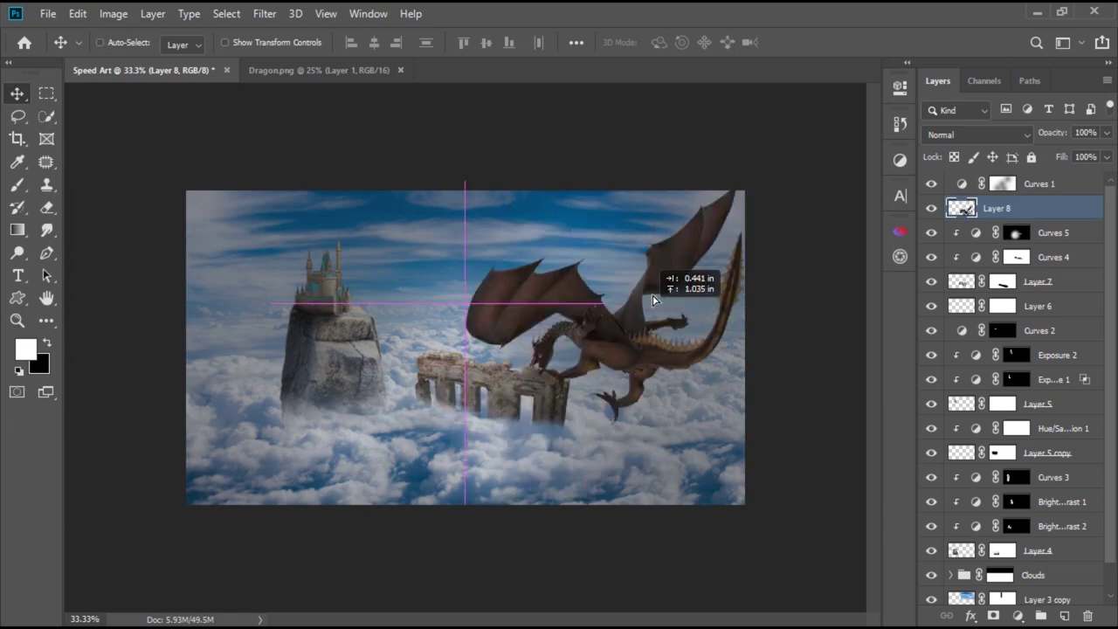
scroll(808, 345, up, 1)
click(931, 184)
click(1017, 616)
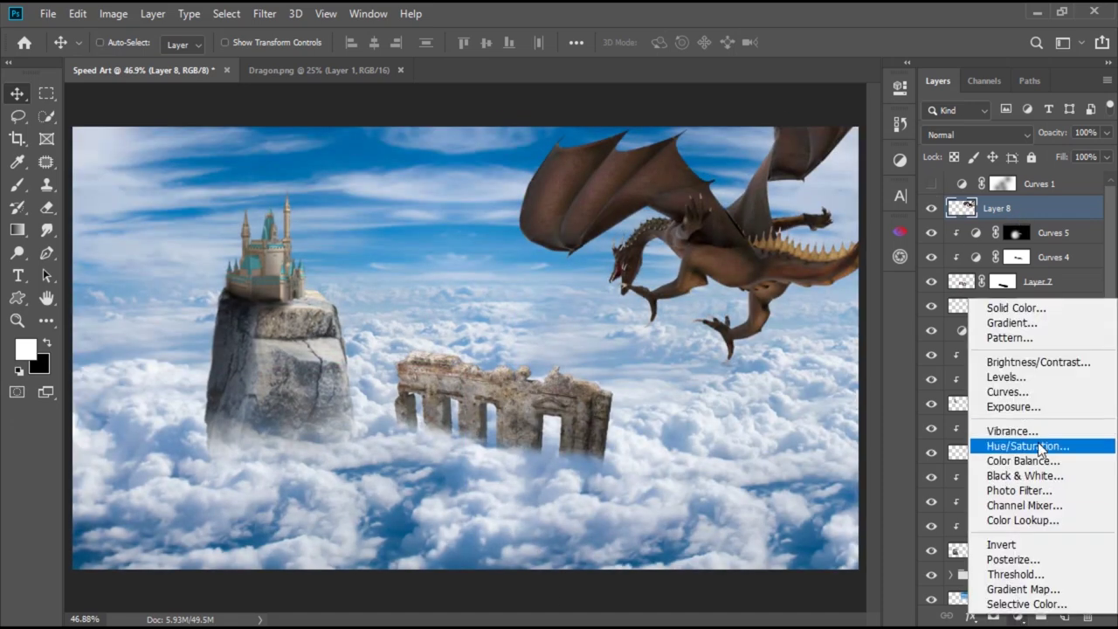
- Add a desaturating greyscale check layer and a Curves adjustment above the Layer 3 copy sky
click(1025, 476)
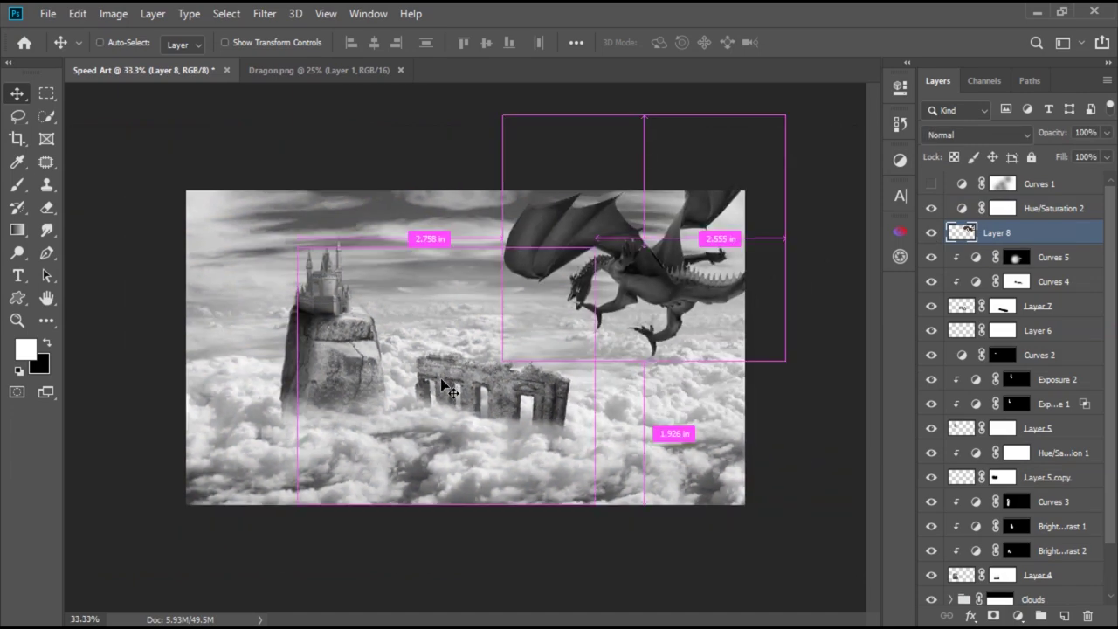
click(1040, 568)
click(1017, 616)
click(1004, 390)
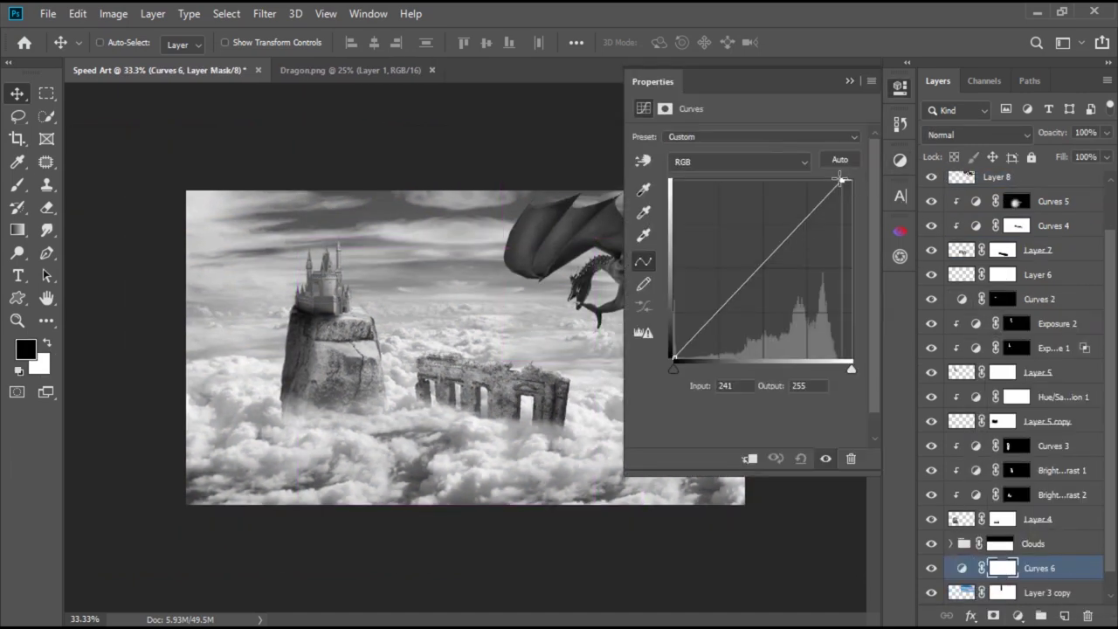
- Clip a Curves adjustment to Layer 4 in the Clouds group and move Curves 8 above Curves 3
click(948, 543)
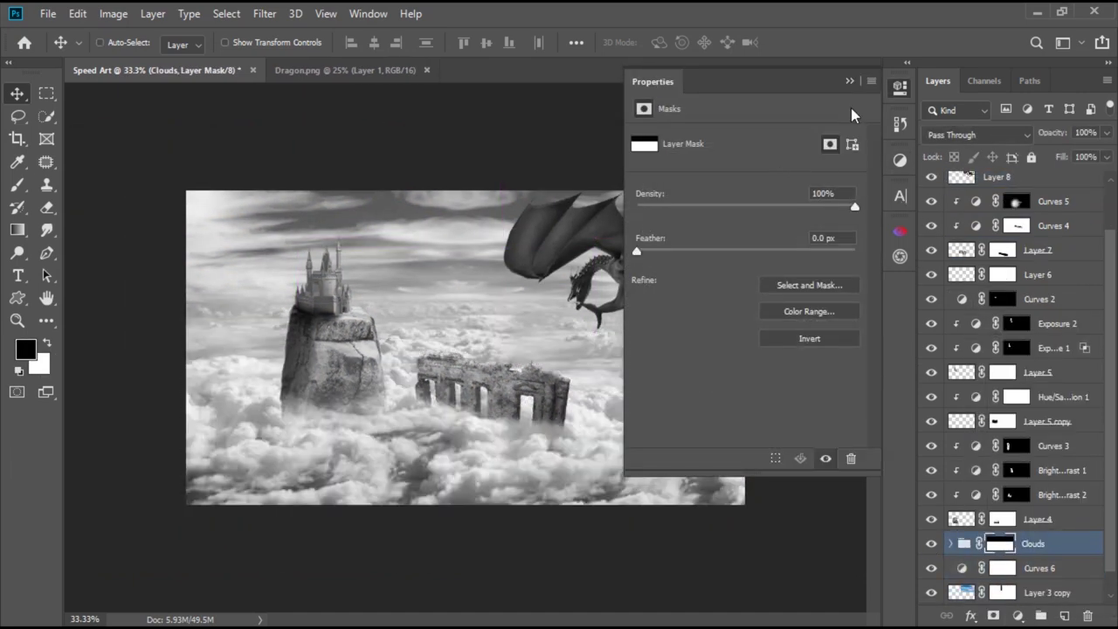
click(961, 519)
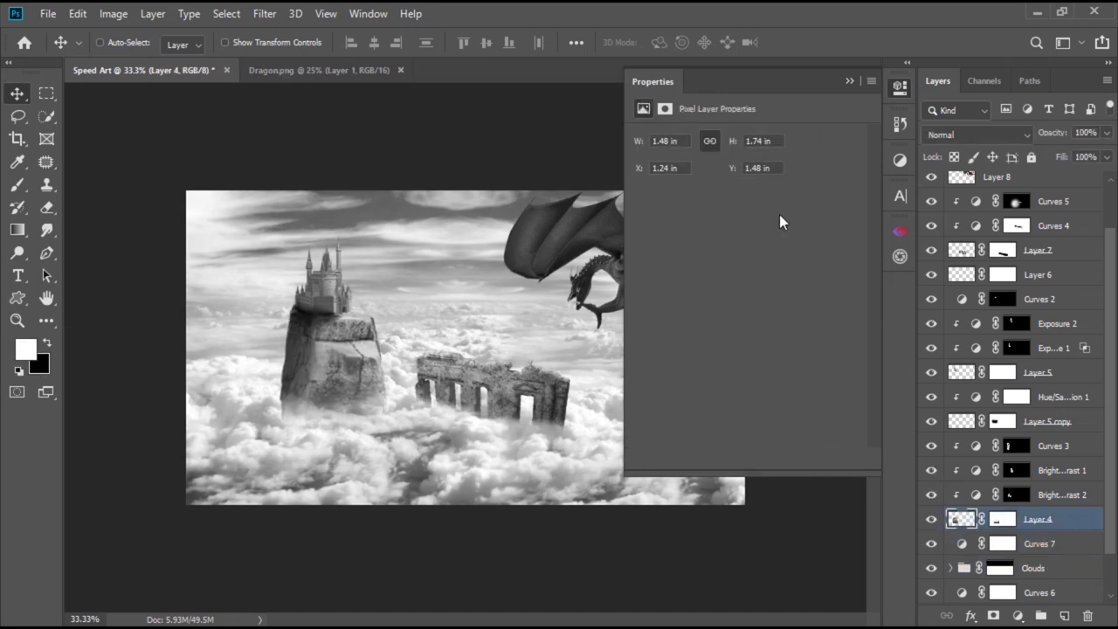
key(ctrl+m)
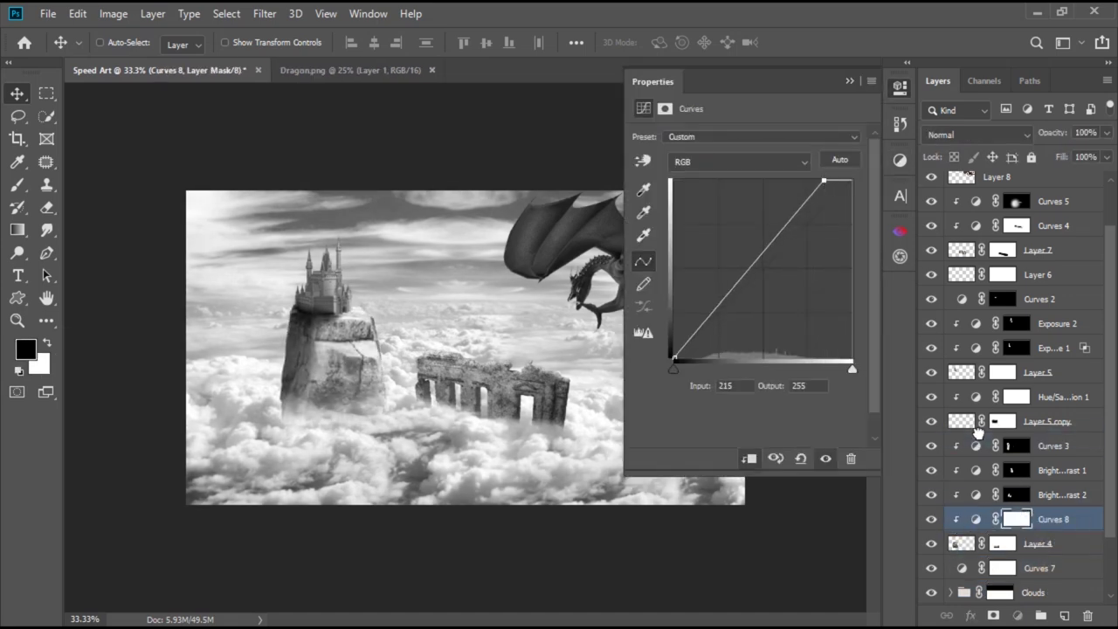
drag(976, 432, 976, 434)
- Add clipped Curves adjustments above the Exposure 2 and Curves 5 layers
click(970, 397)
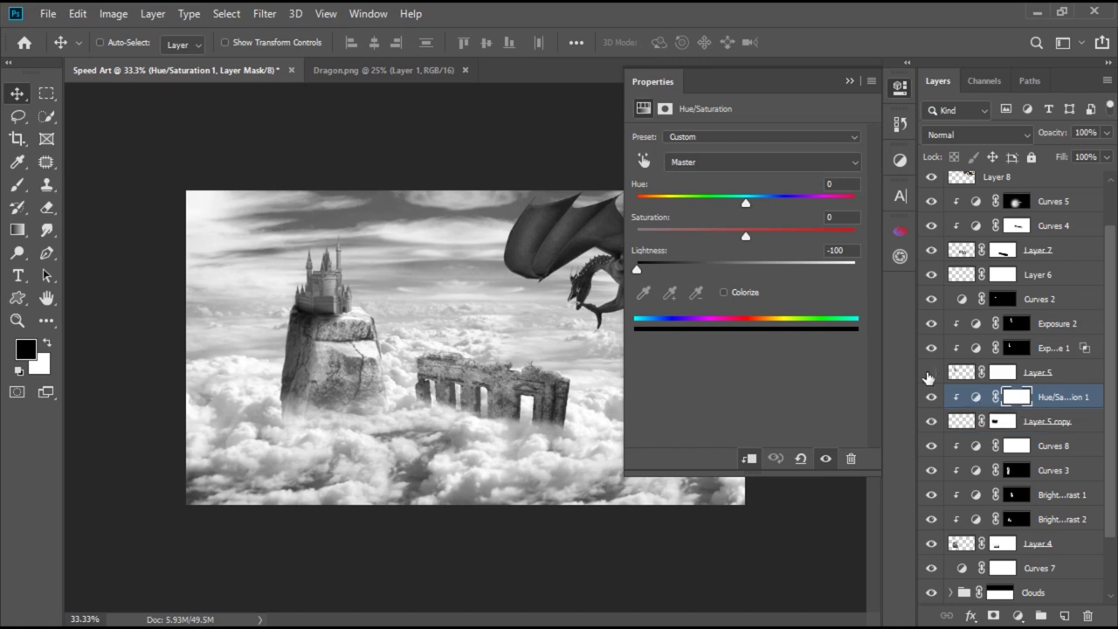
click(970, 324)
key(ctrl+m)
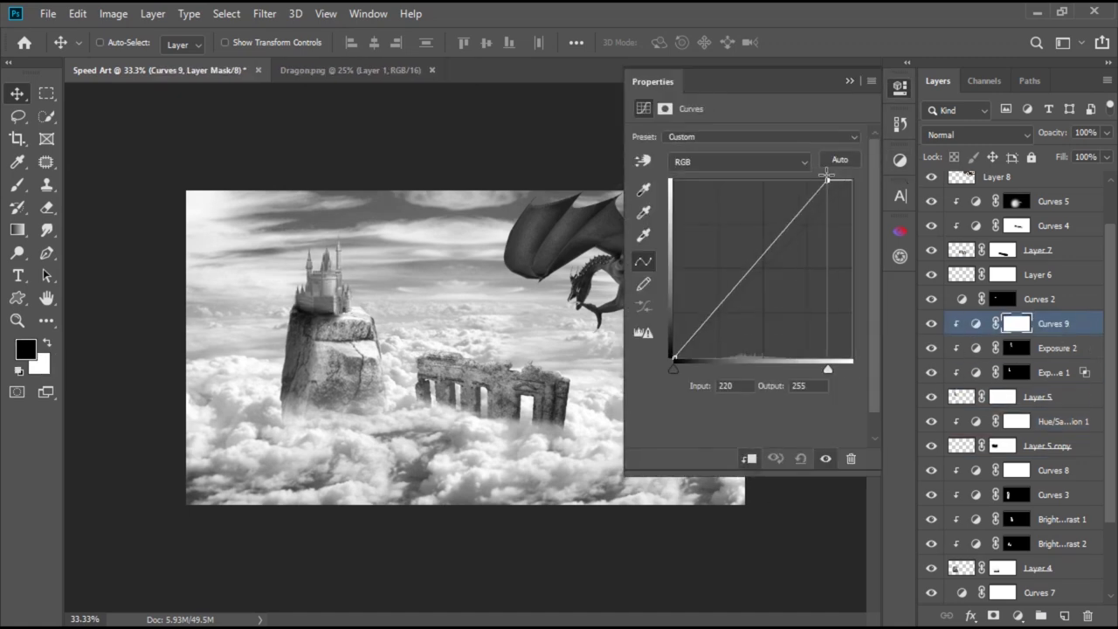
click(967, 301)
click(966, 201)
key(ctrl+m)
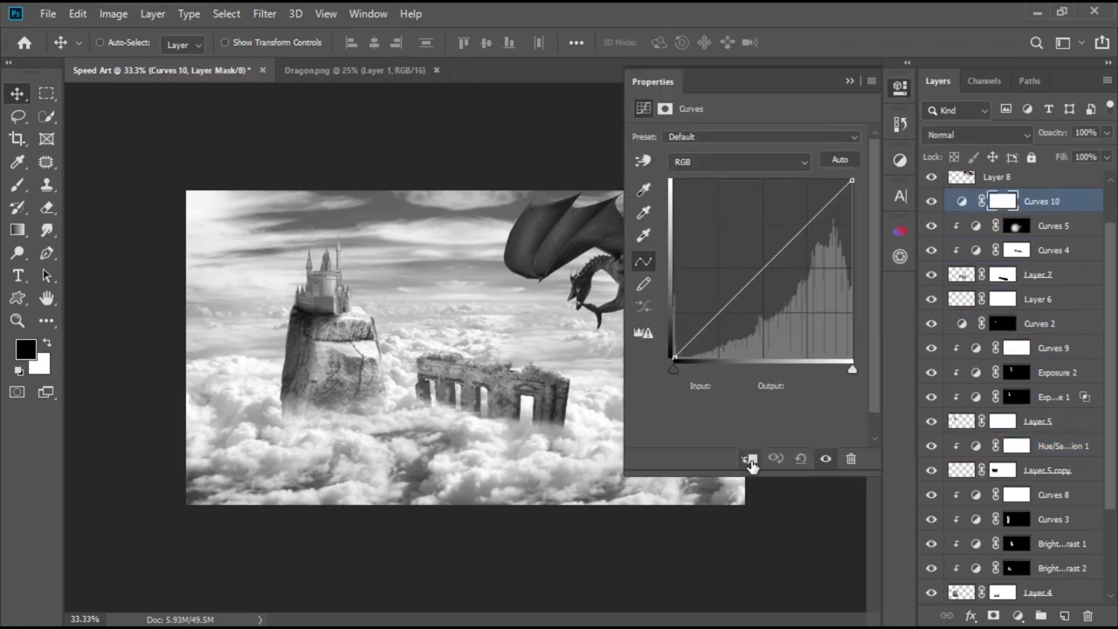
- Clip a Curves adjustment to the dragon (Layer 8) and brighten it, checking with the greyscale preview
click(968, 176)
scroll(934, 236, up, 1)
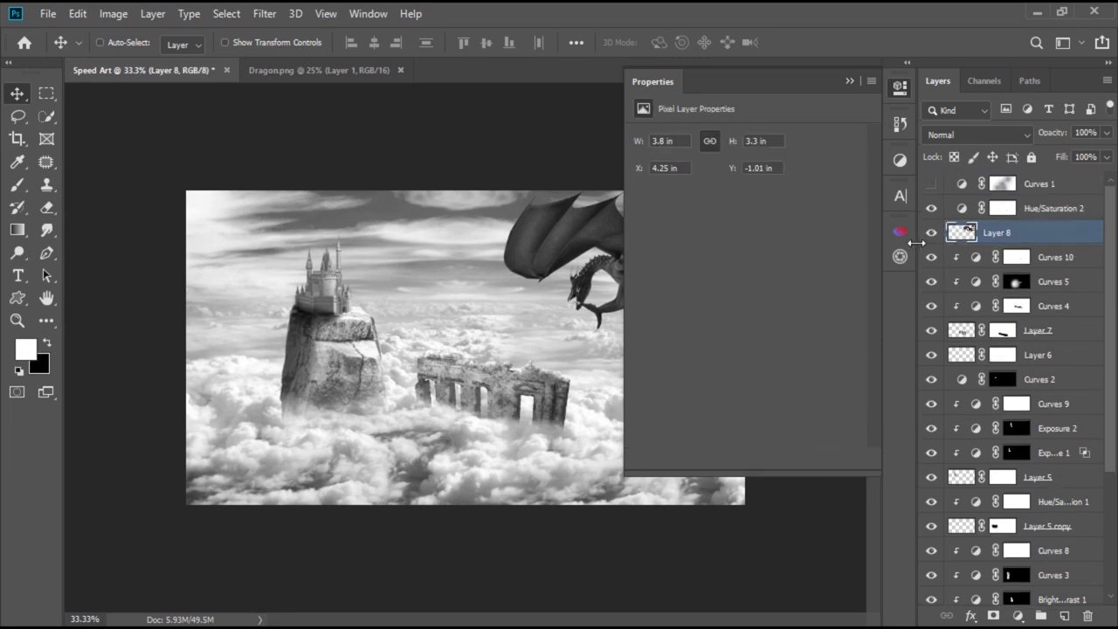
key(ctrl+m)
drag(653, 81, 146, 133)
drag(346, 233, 269, 230)
click(353, 116)
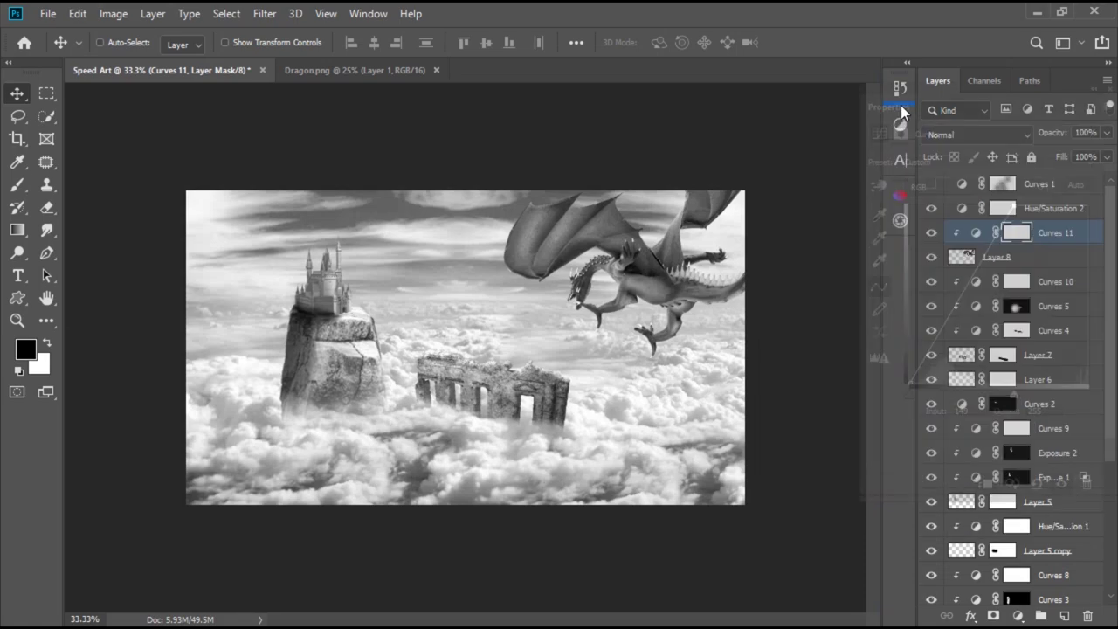
click(931, 208)
scroll(524, 393, up, 2)
scroll(616, 330, down, 1)
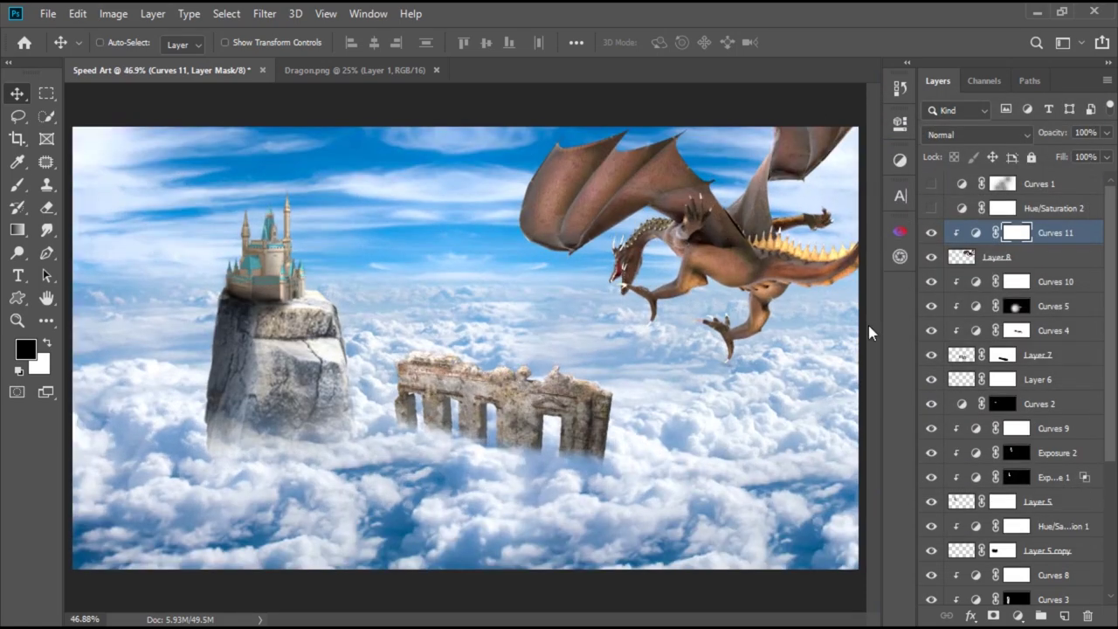
click(931, 208)
- Brighten the dragon's curve further, view the zoomed-out composite in colour, and open Color Balance 1
double_click(972, 233)
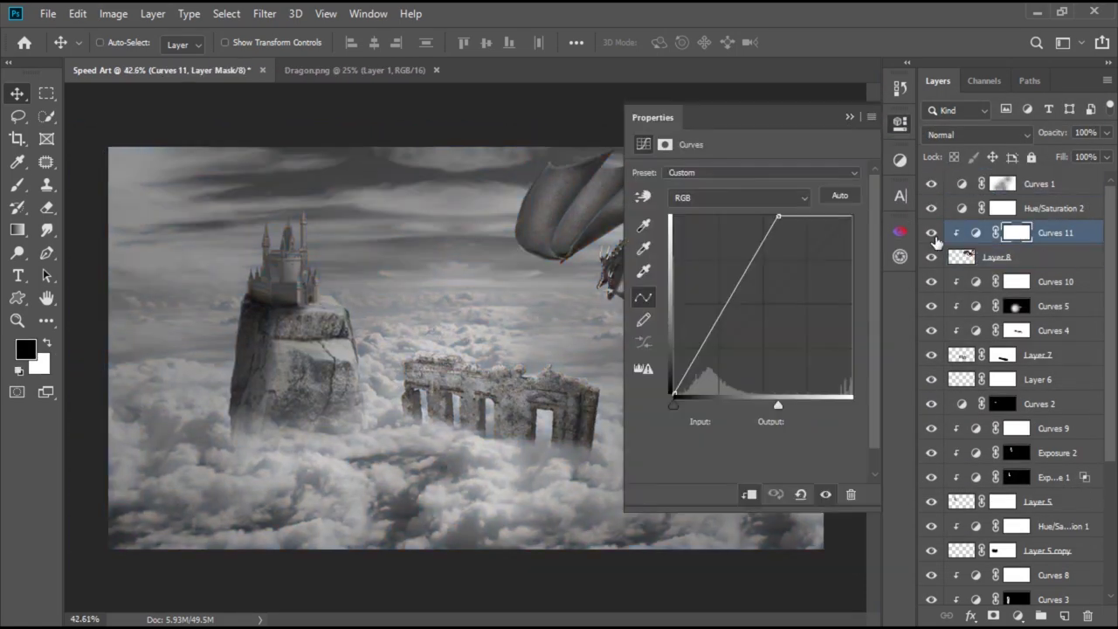
scroll(407, 327, up, 2)
drag(852, 215, 833, 218)
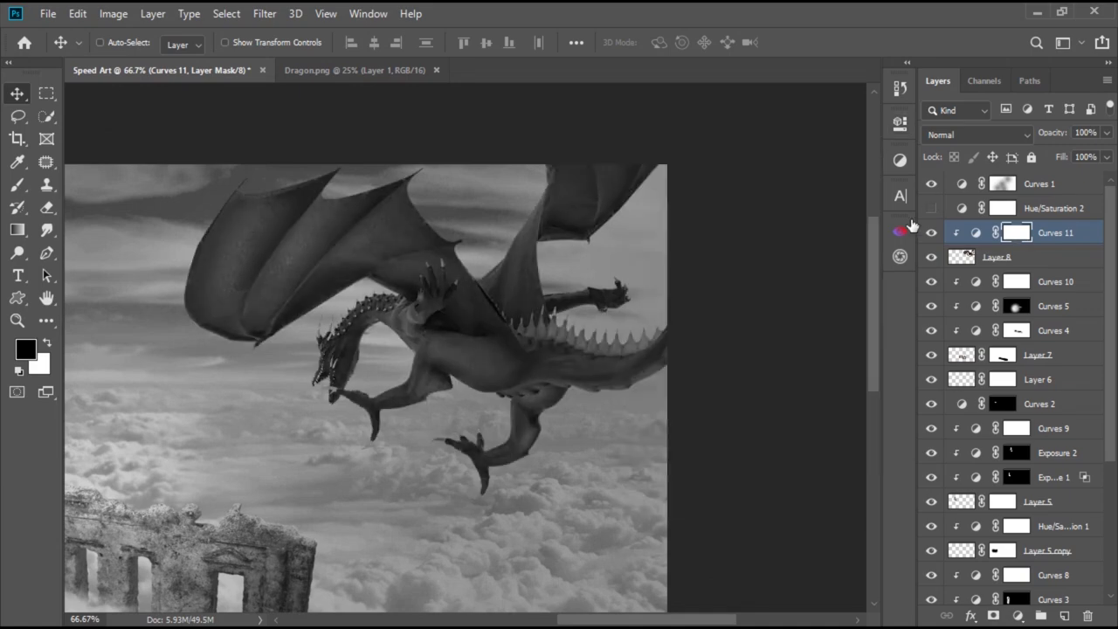
click(931, 208)
scroll(434, 455, down, 2)
key(ctrl+minus)
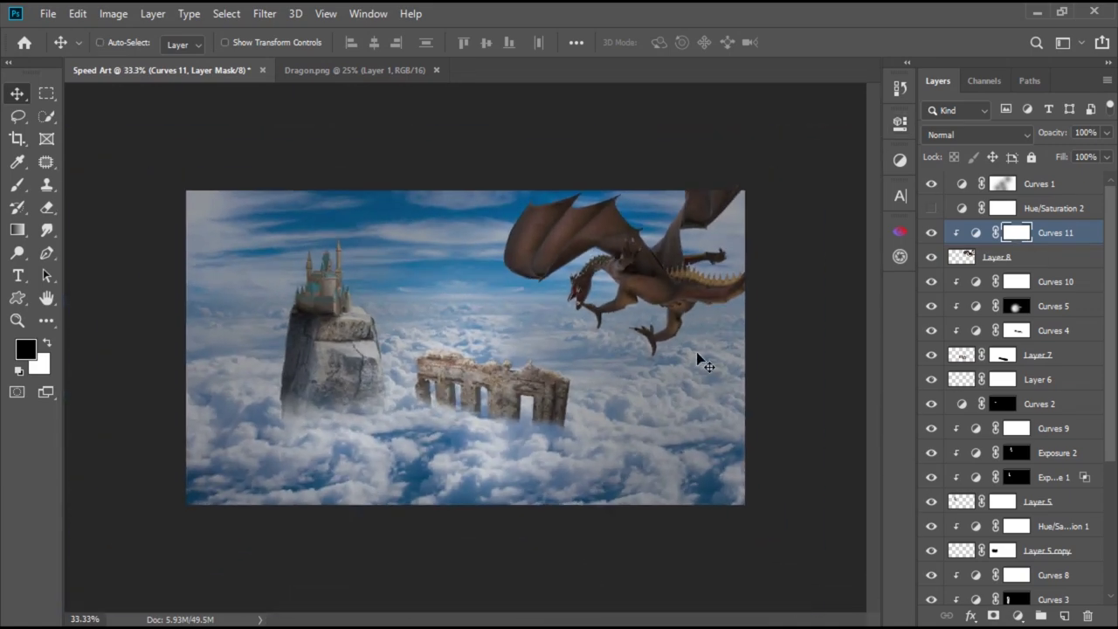
scroll(1013, 393, down, 5)
double_click(962, 544)
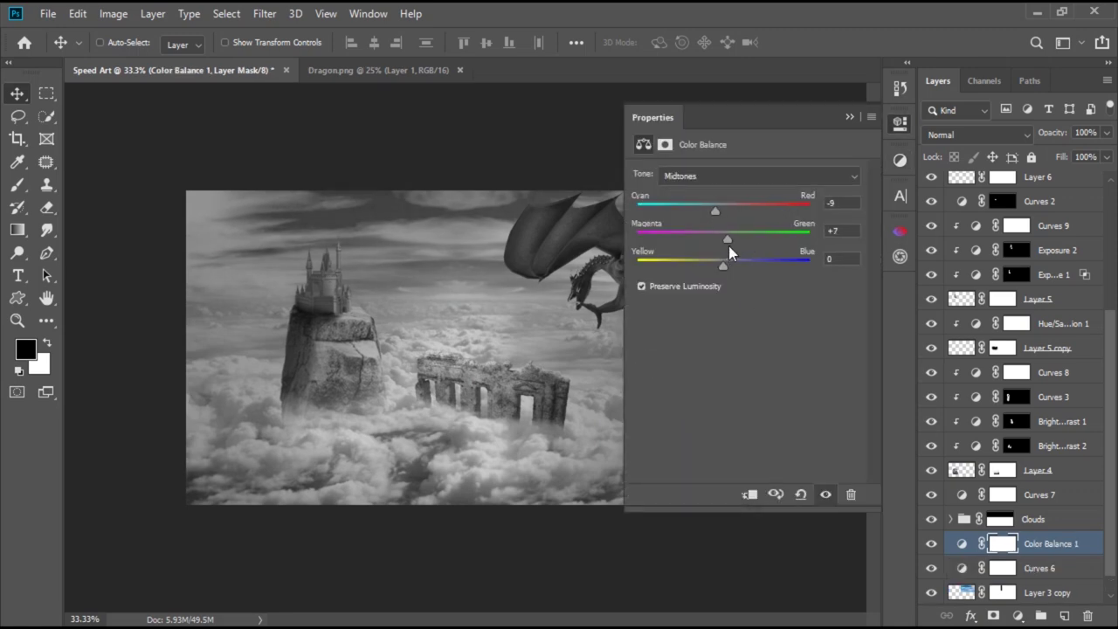
- Set Color Balance 1 to Highlights and add a Color Balance adjustment above Curves 7
click(738, 179)
click(723, 210)
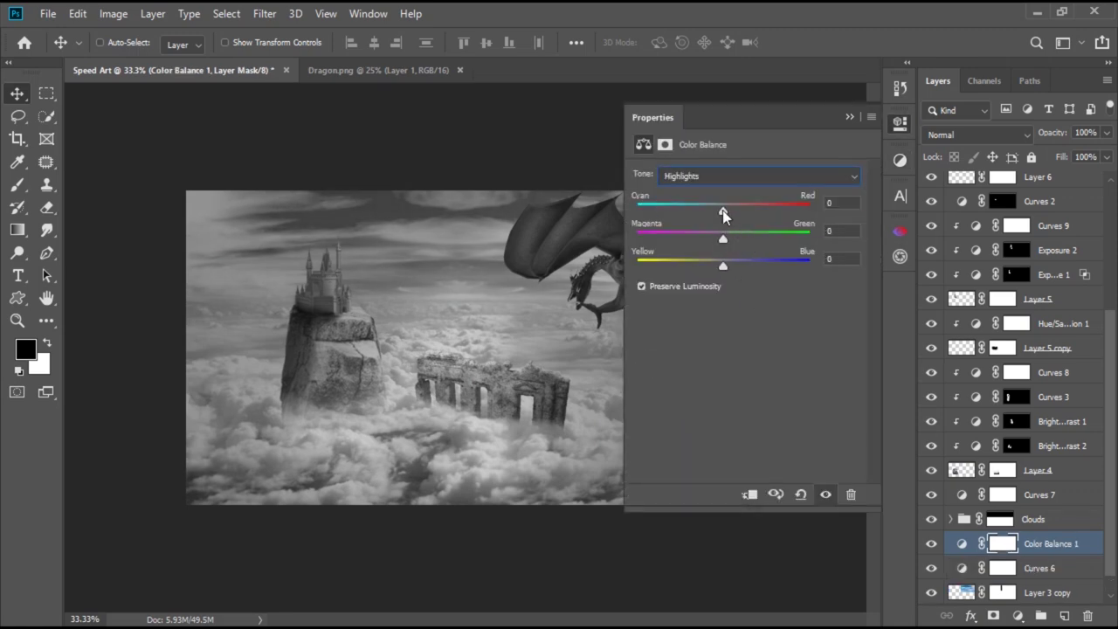
click(847, 117)
click(953, 525)
click(947, 501)
click(900, 160)
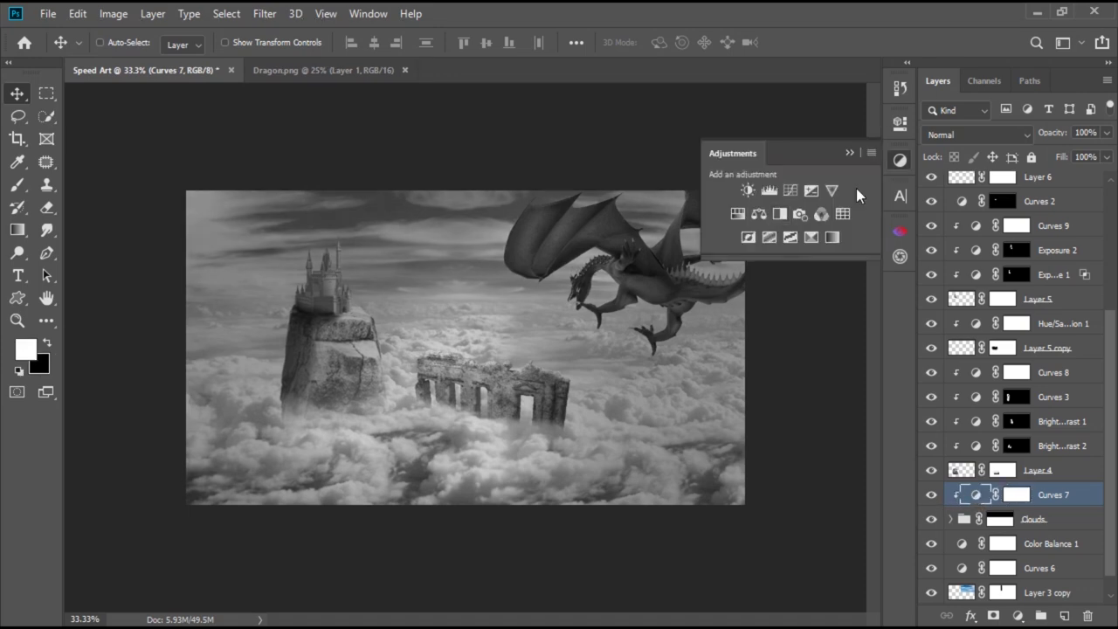
click(768, 216)
click(760, 176)
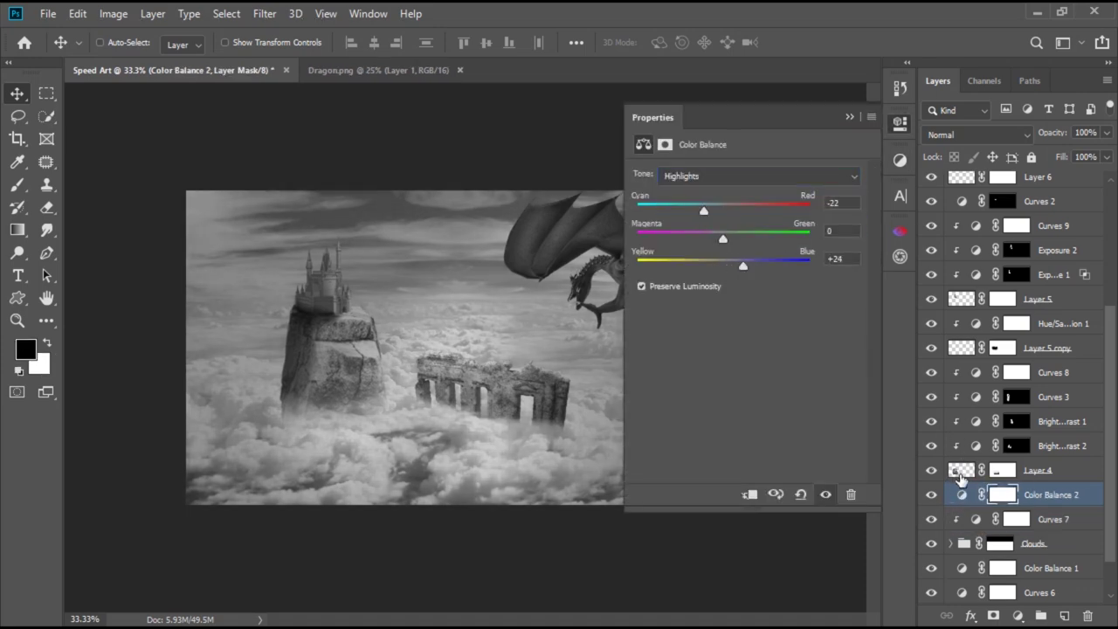
- Add a Color Balance adjustment above Curves 8 with highlights shifted toward cyan
click(1053, 372)
click(900, 160)
click(769, 215)
click(760, 175)
click(738, 201)
drag(724, 210, 708, 210)
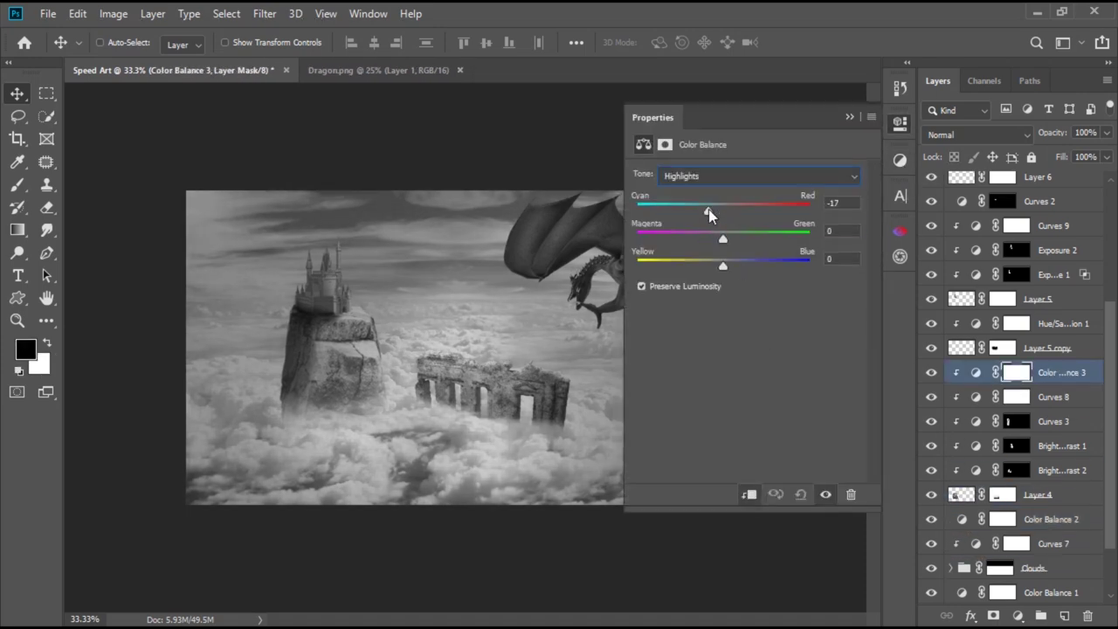
click(847, 117)
scroll(1014, 350, up, 5)
- Add a Color Balance adjustment above Curves 10 and turn off the greyscale check
click(1052, 281)
click(900, 160)
click(769, 216)
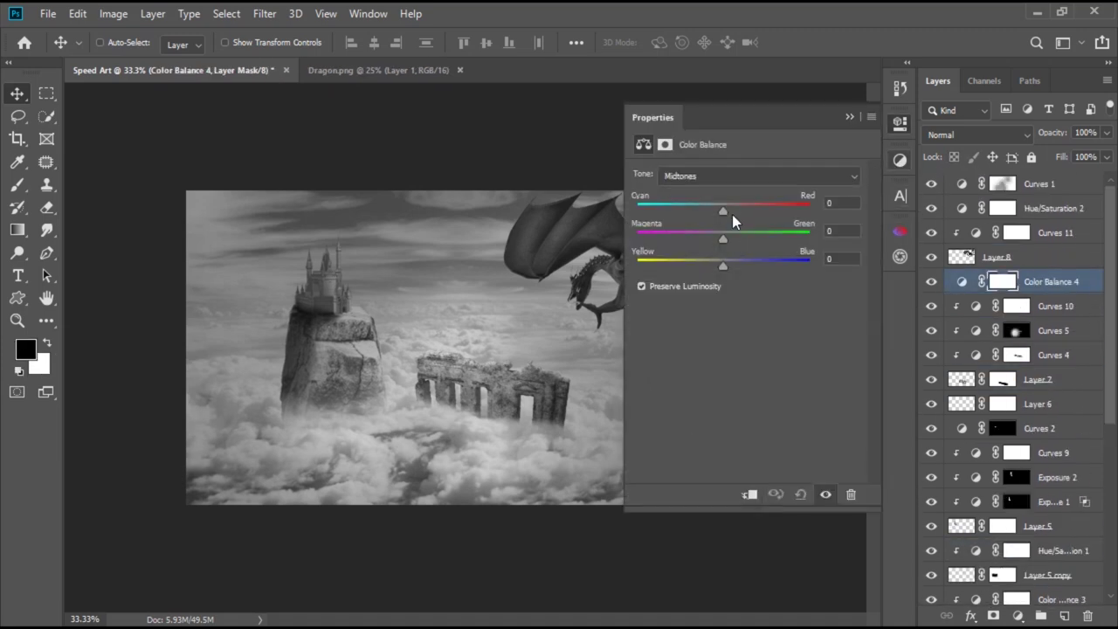
click(760, 176)
click(717, 219)
click(931, 207)
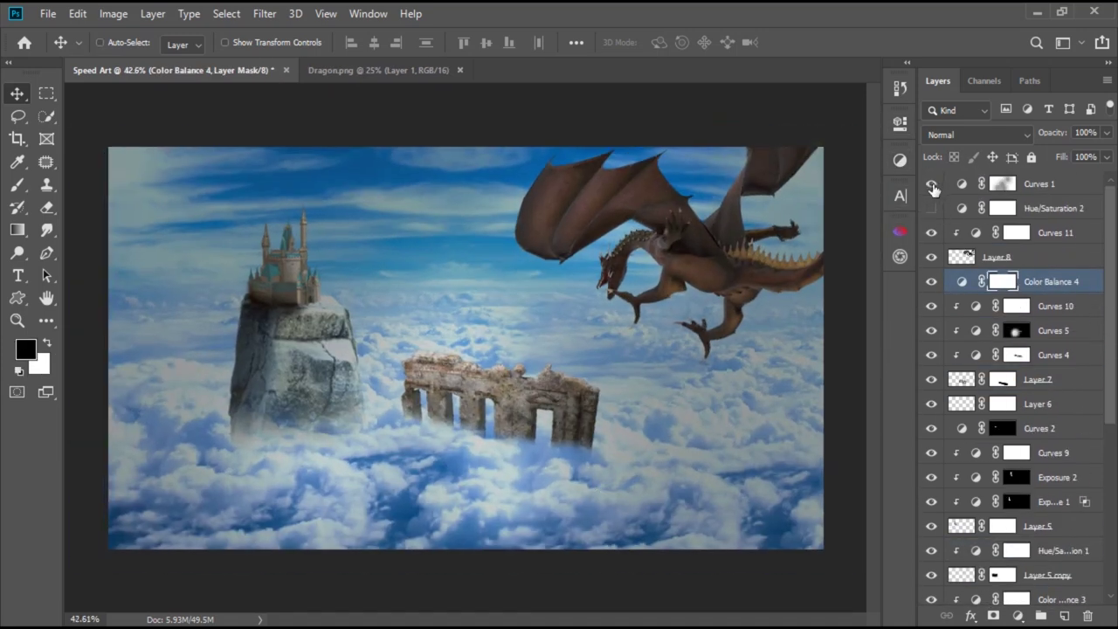
- Review the new layers by selecting Curves 6, Color Balance 2, Color Balance 4 and Curves 10
scroll(602, 421, up, 1)
scroll(601, 421, up, 1)
click(961, 256)
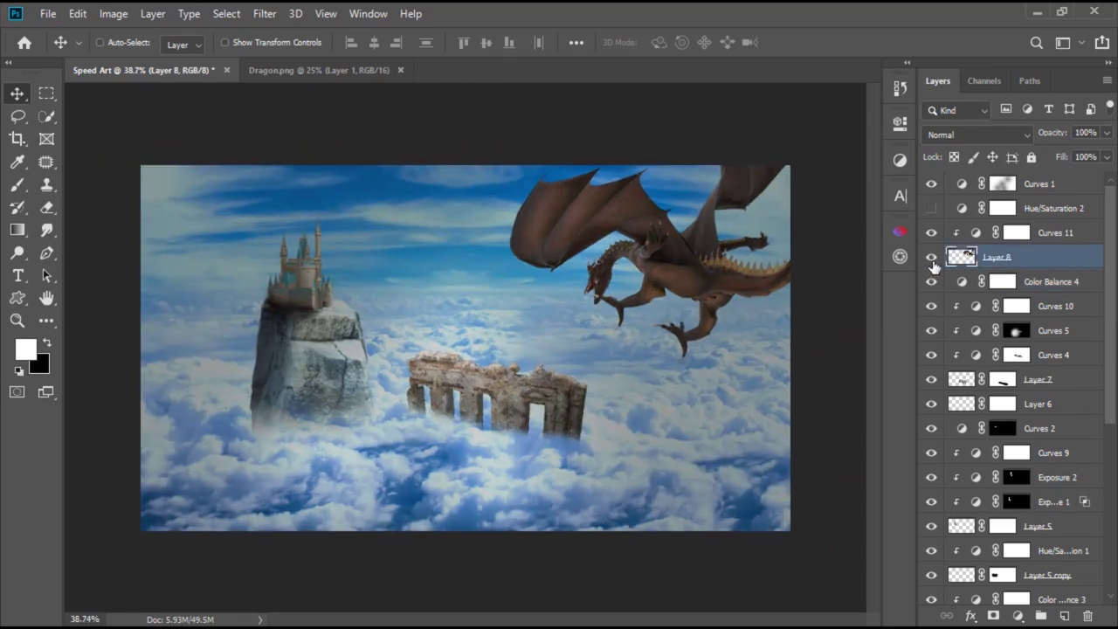
scroll(935, 349, down, 10)
click(961, 542)
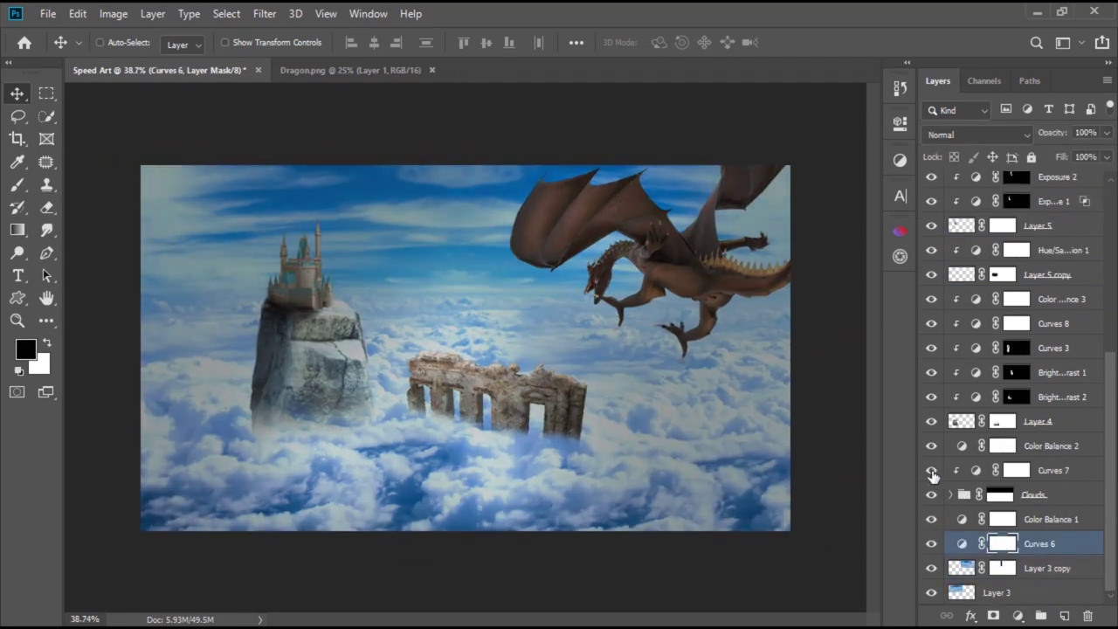
click(954, 450)
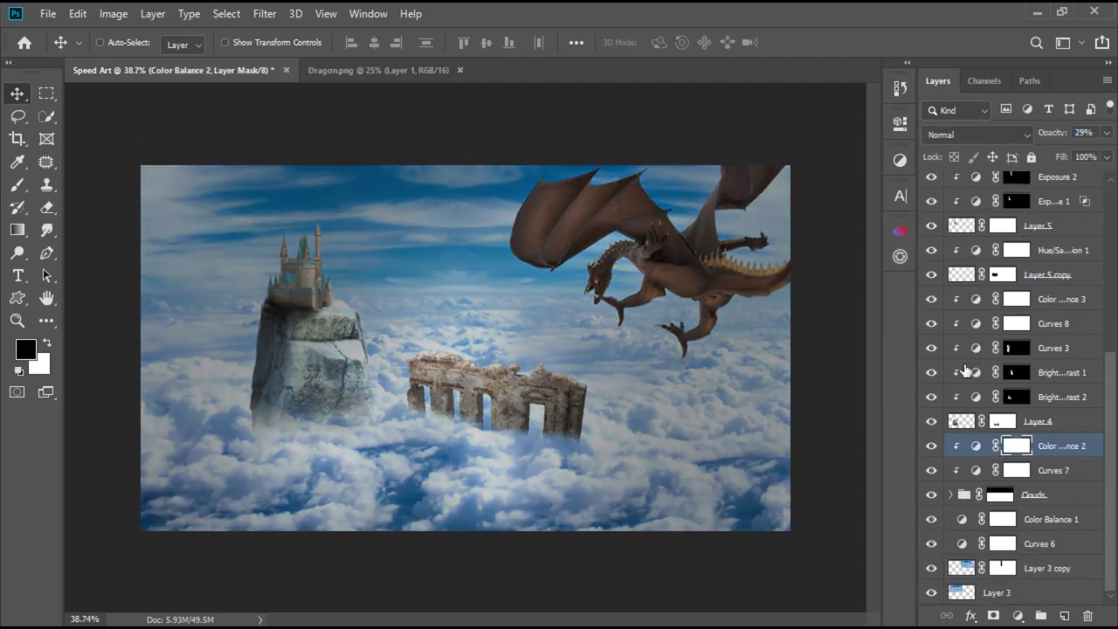
scroll(966, 371, up, 10)
click(957, 281)
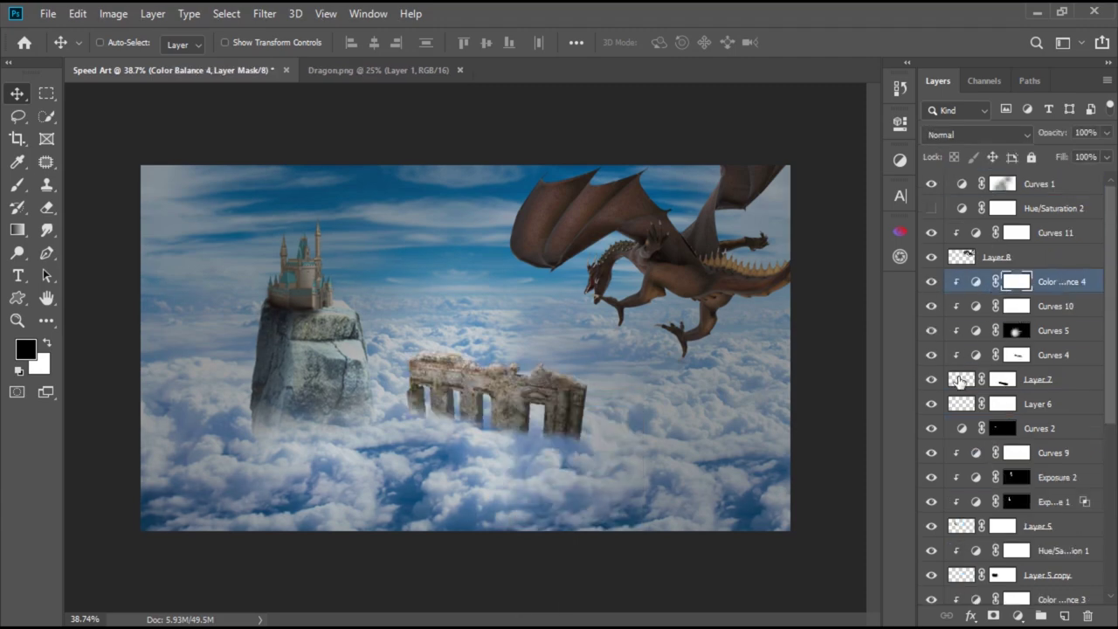
scroll(494, 393, up, 5)
click(1048, 355)
- Toggle Curves 10, then brush on Curves 4's mask along the ruin's top edge
click(961, 306)
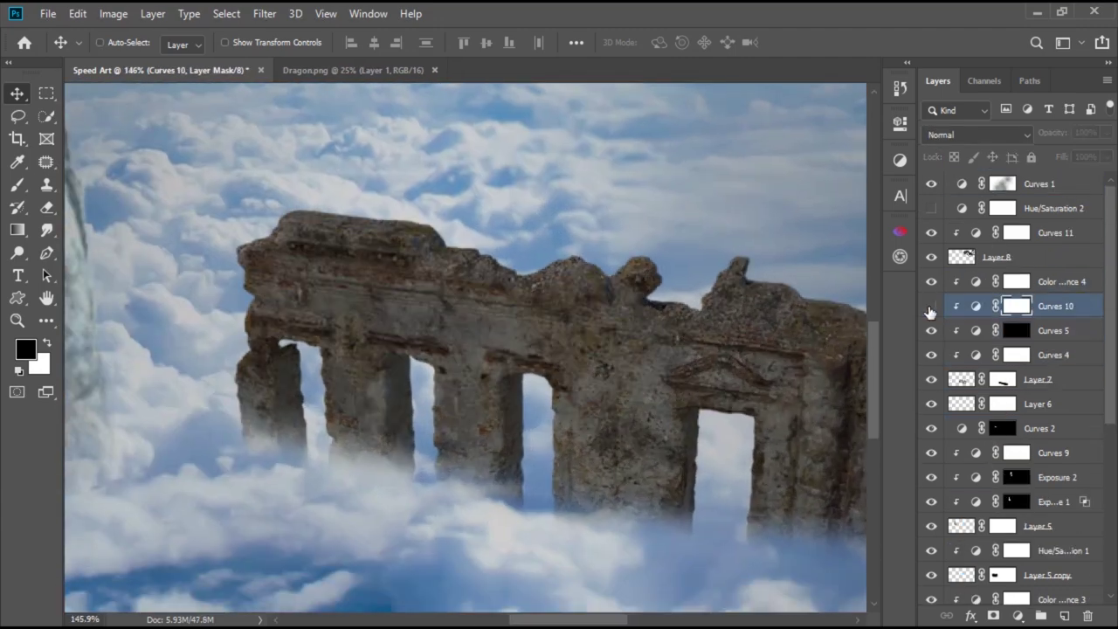
click(961, 355)
key(b)
scroll(186, 290, up, 3)
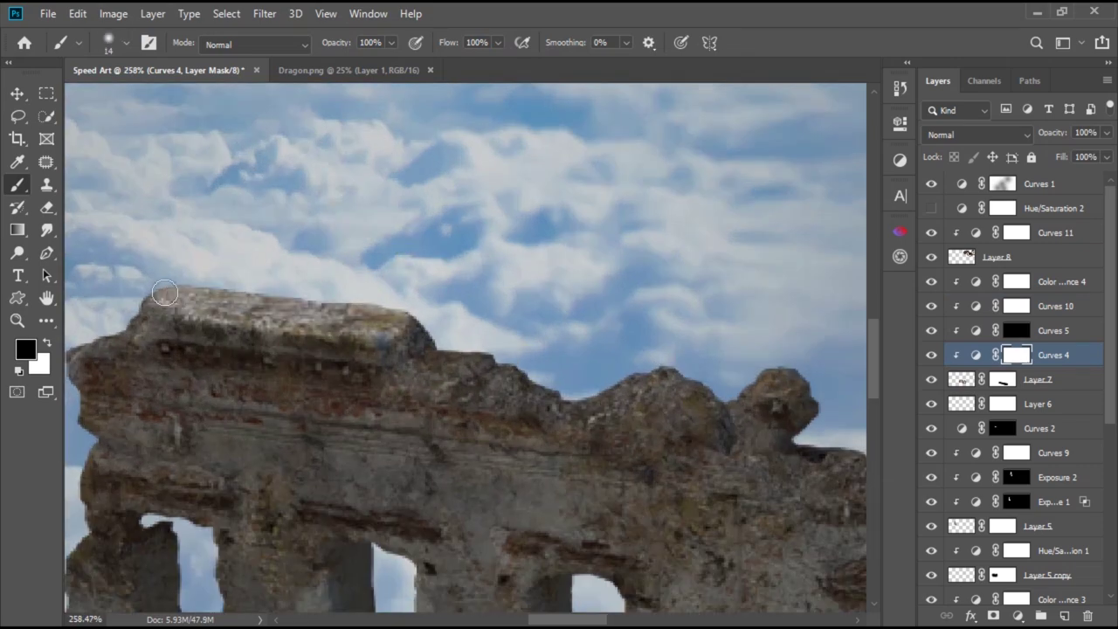
scroll(164, 294, right, 3)
scroll(367, 327, down, 1)
scroll(436, 327, right, 3)
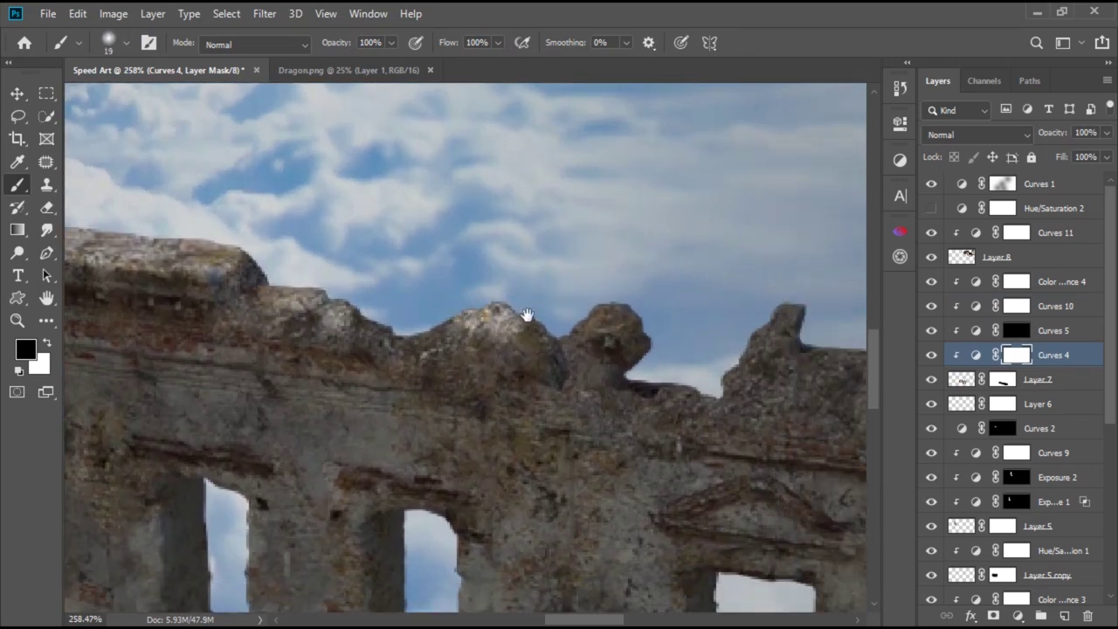
scroll(527, 315, right, 3)
scroll(567, 311, down, 1)
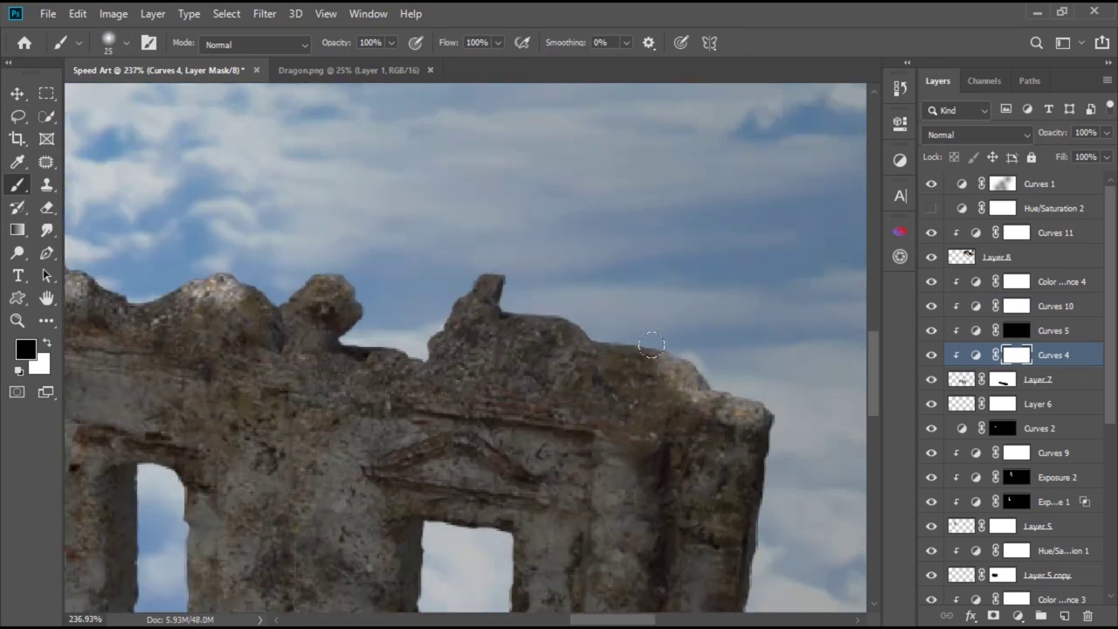
scroll(651, 345, down, 2)
scroll(669, 407, down, 2)
scroll(641, 375, up, 3)
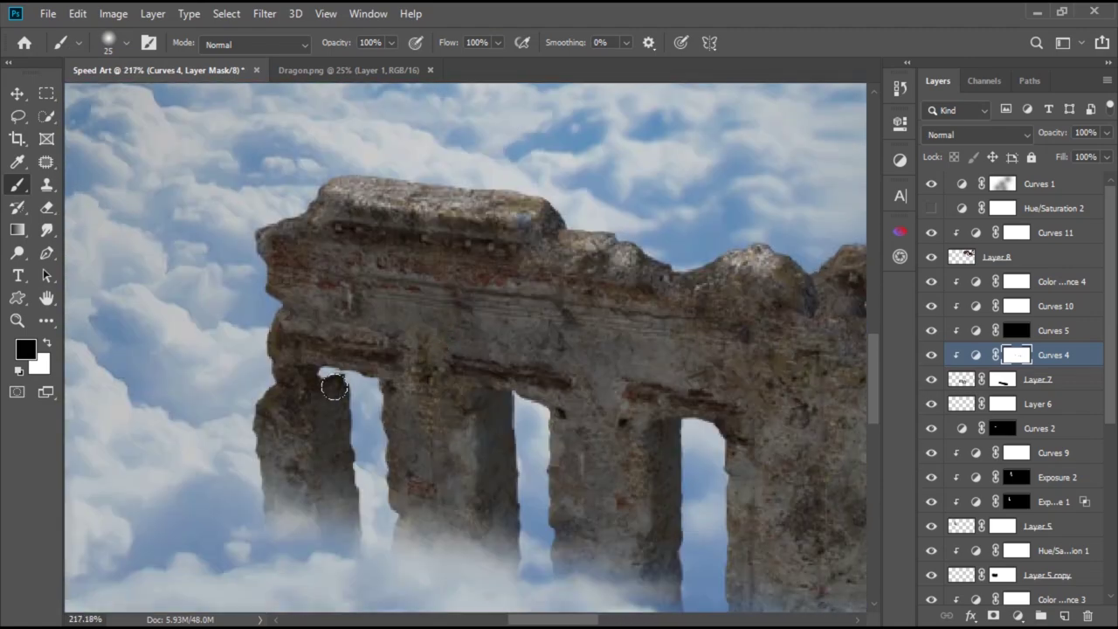
scroll(335, 387, down, 2)
scroll(262, 319, right, 2)
scroll(262, 320, down, 1)
scroll(568, 340, right, 3)
scroll(774, 294, down, 1)
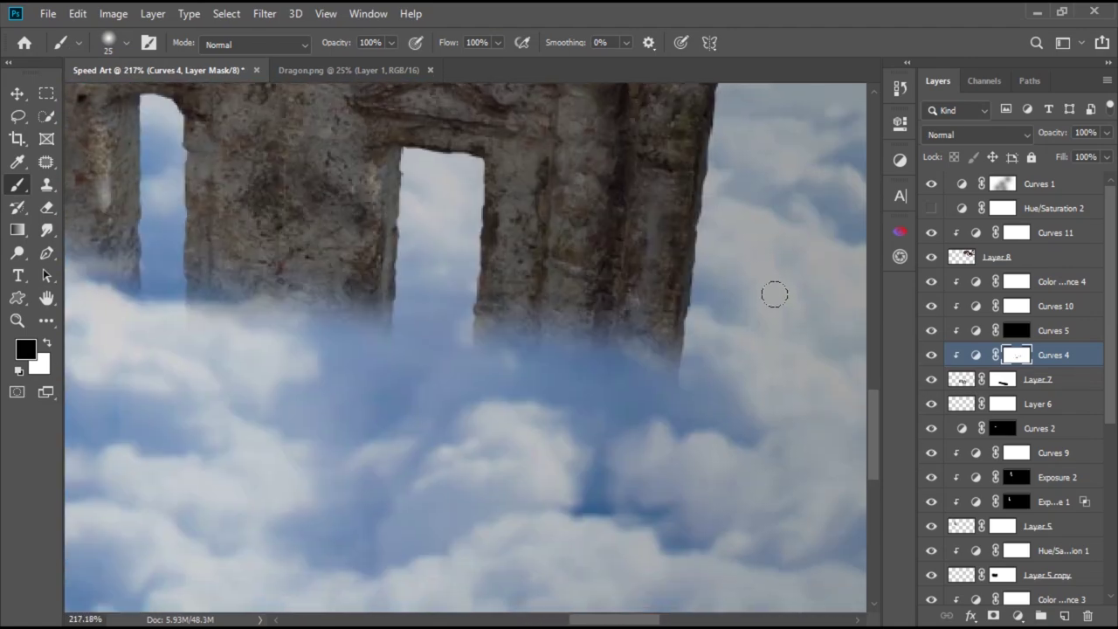
scroll(527, 501, up, 3)
scroll(320, 408, down, 2)
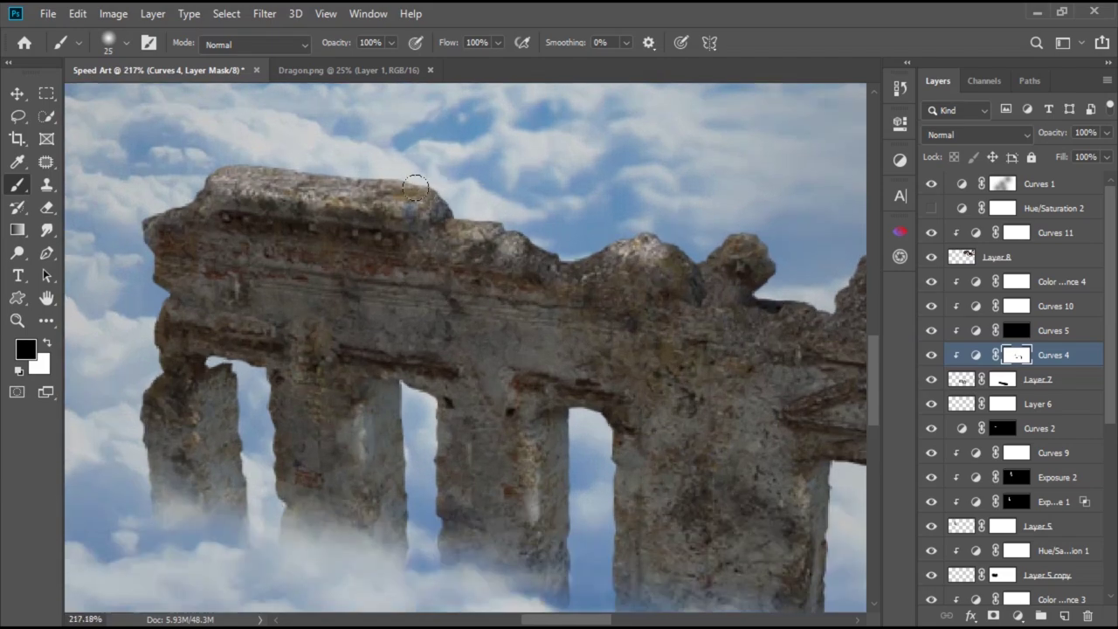
scroll(588, 302, up, 7)
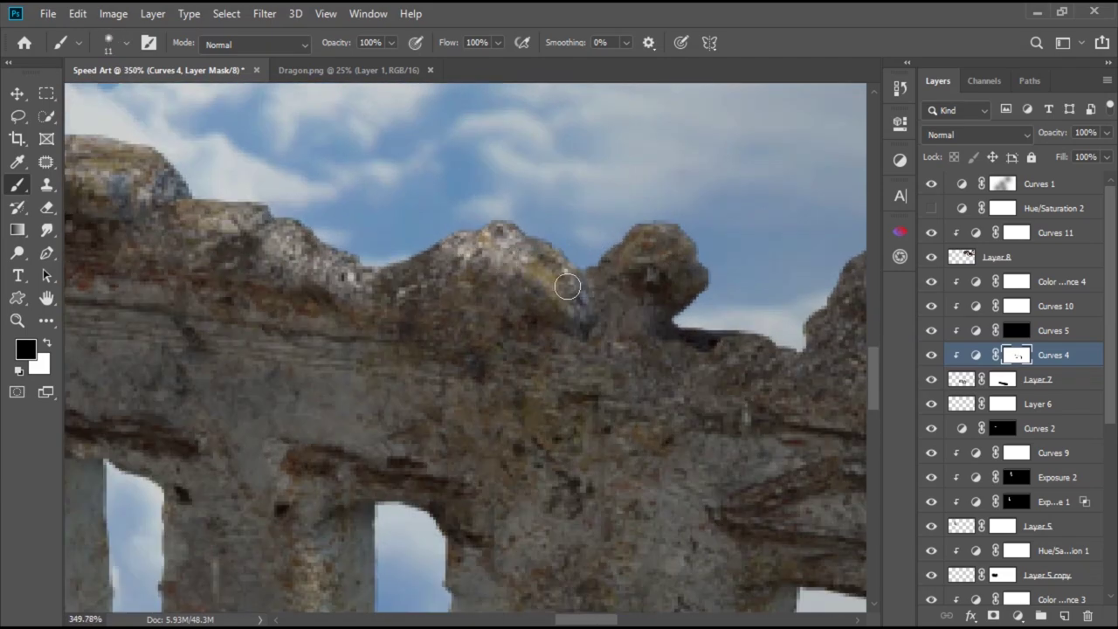
scroll(559, 315, down, 15)
scroll(506, 380, up, 5)
scroll(411, 463, up, 6)
scroll(350, 433, up, 7)
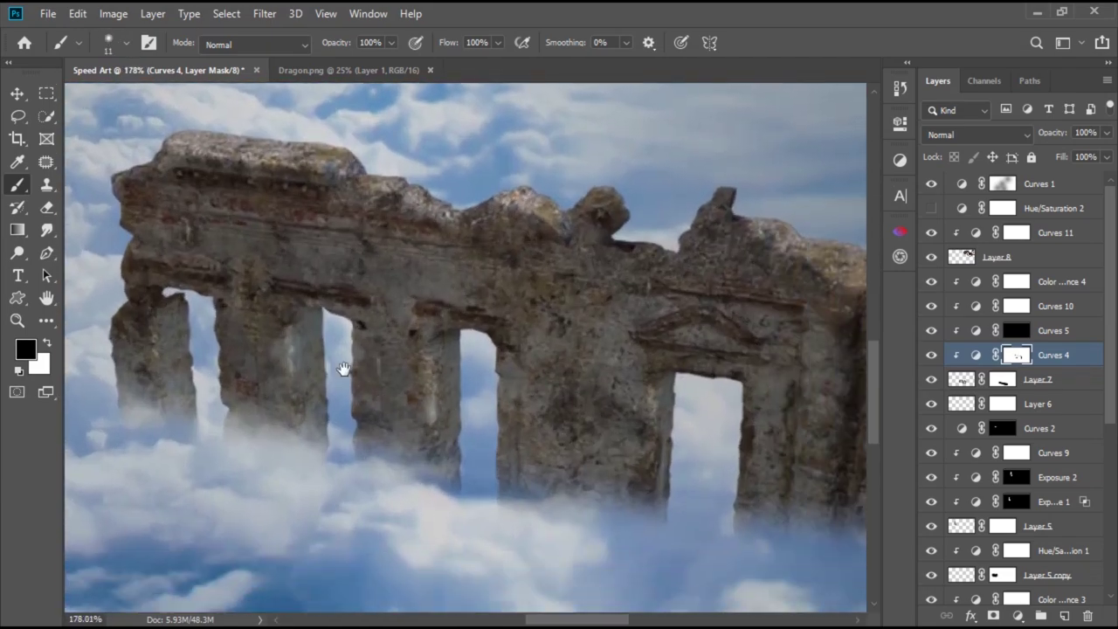
- Paint white on Curves 5's mask along the ruins' top stonework to add highlights
key(x)
key(alt+bracketright)
scroll(283, 424, up, 2)
scroll(309, 416, up, 2)
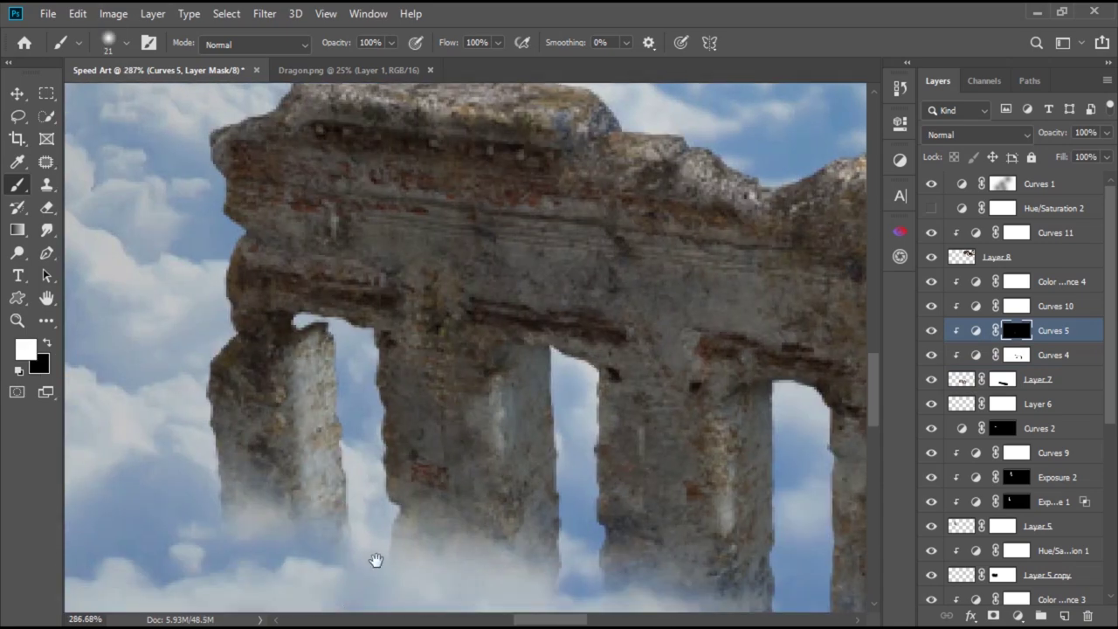
drag(375, 560, 157, 420)
scroll(589, 324, up, 2)
scroll(696, 439, down, 4)
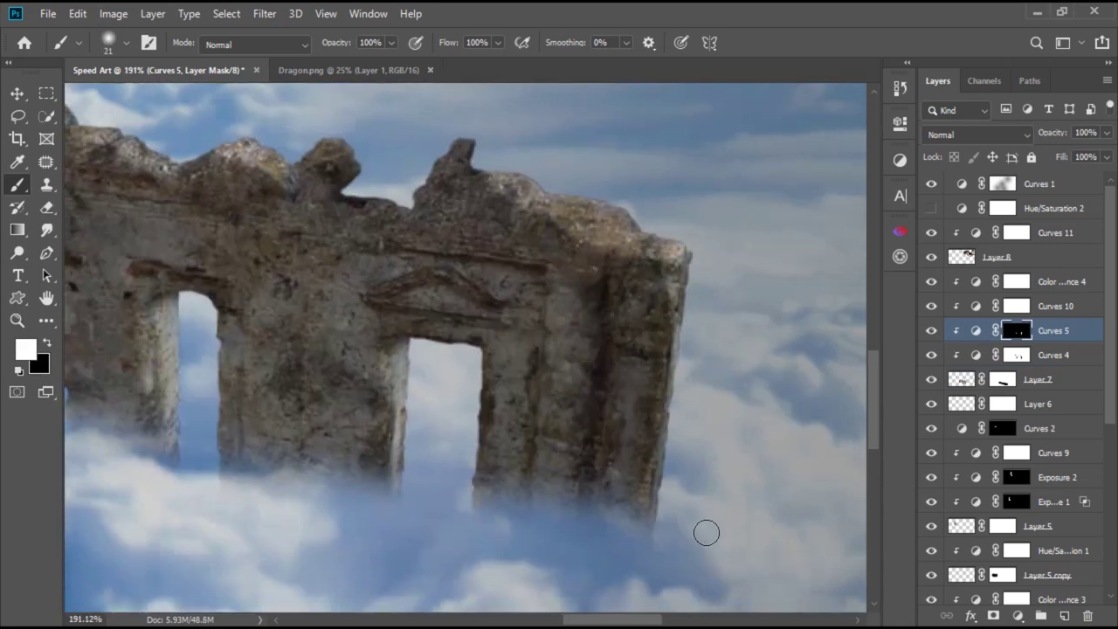
scroll(414, 289, up, 3)
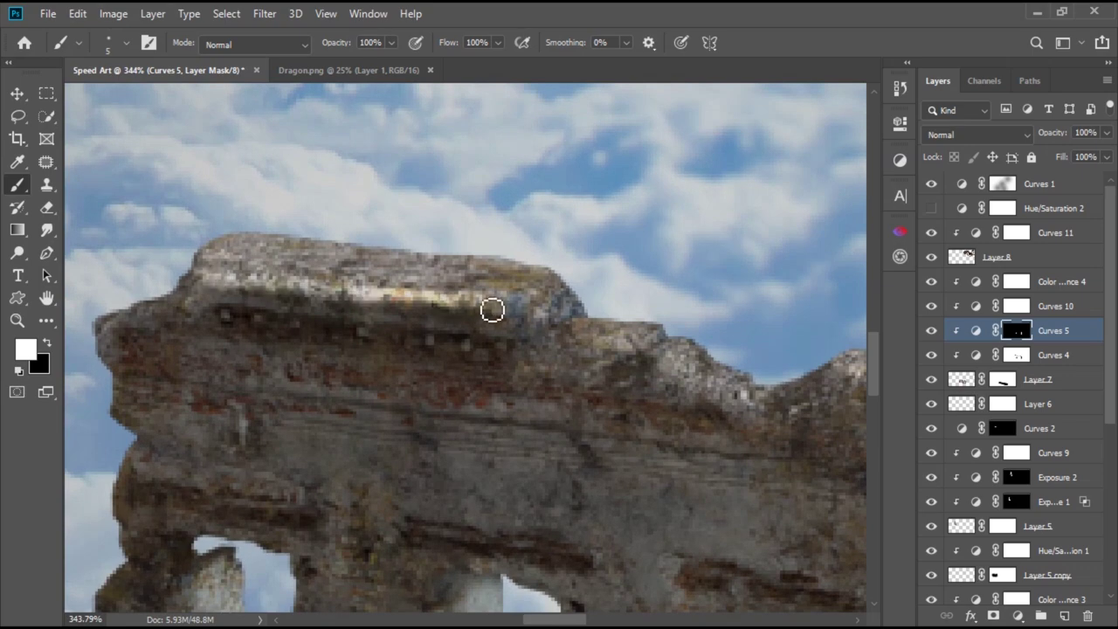
drag(393, 249, 336, 263)
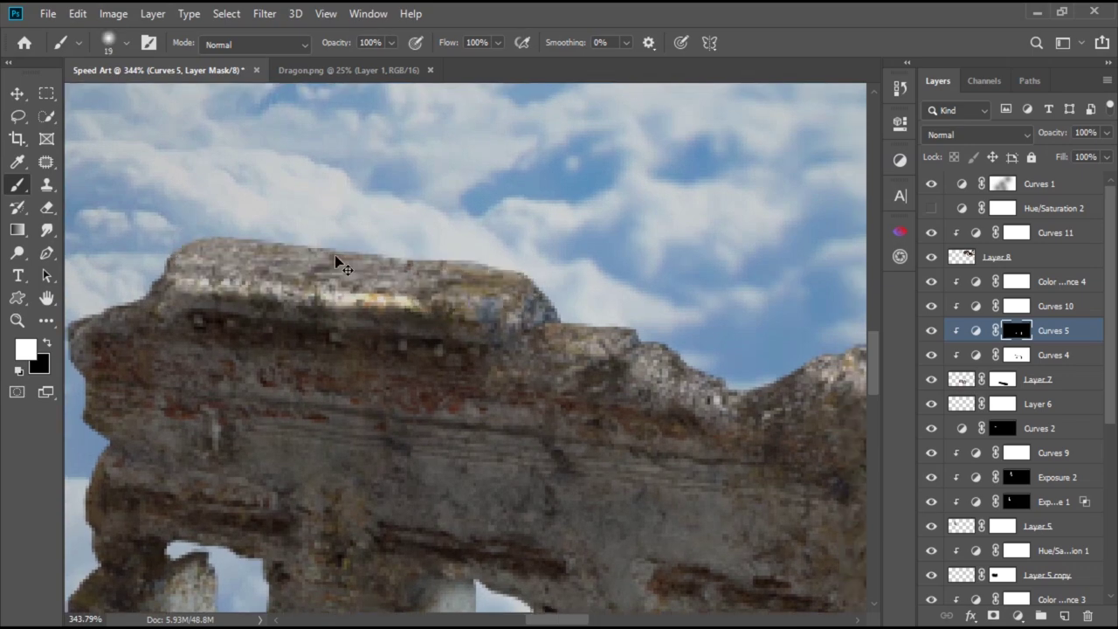
scroll(437, 280, right, 2)
scroll(394, 289, right, 2)
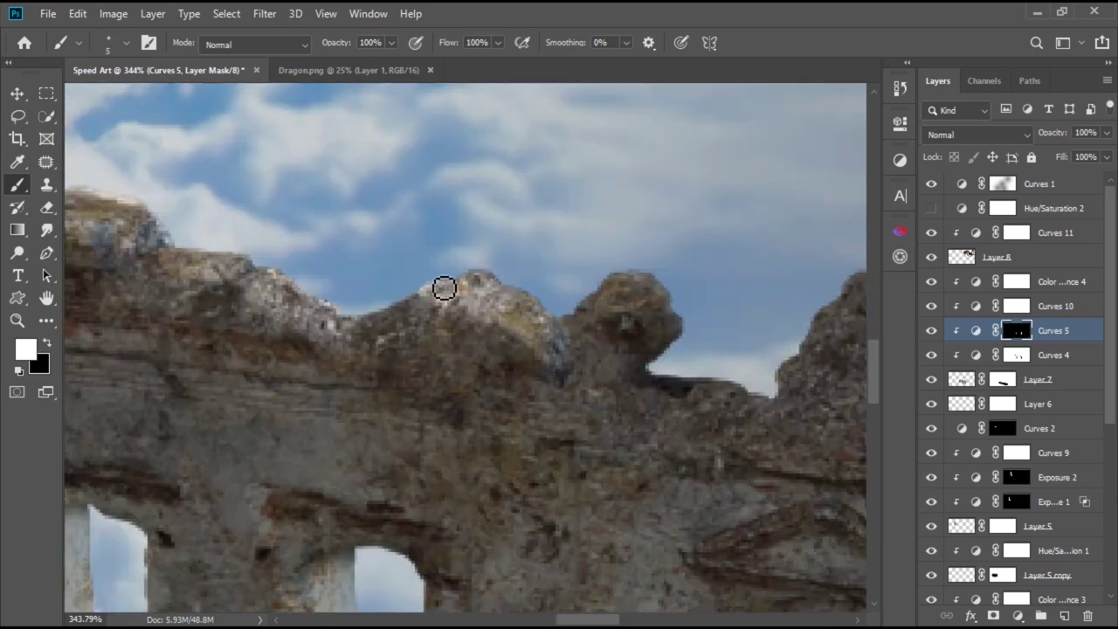
scroll(444, 289, right, 2)
scroll(431, 303, right, 2)
scroll(387, 349, down, 6)
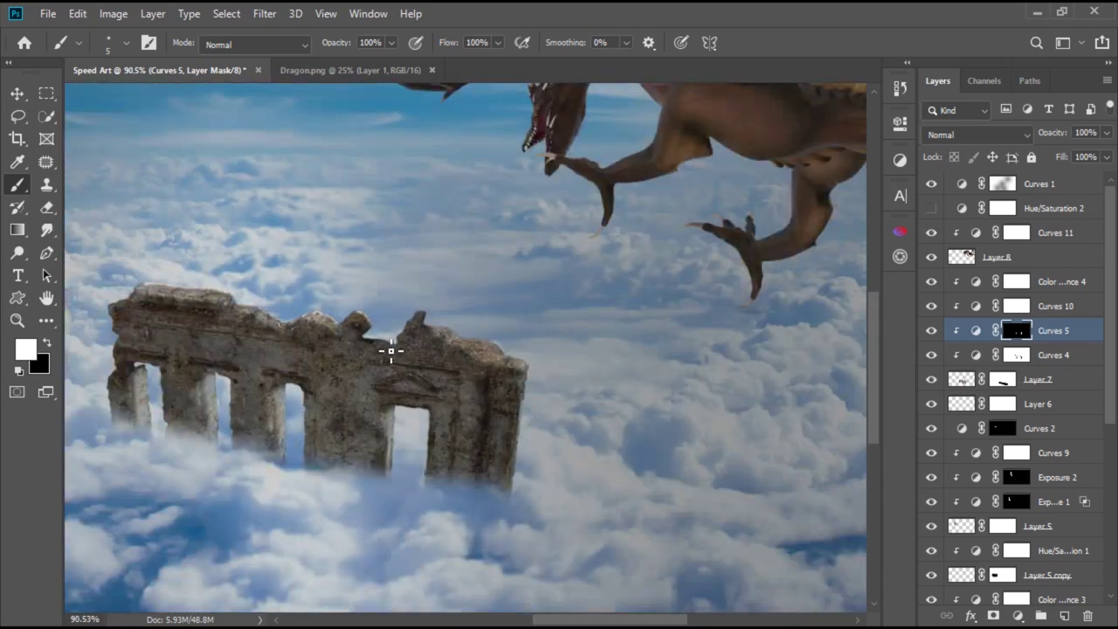
scroll(300, 482, up, 4)
scroll(491, 227, up, 2)
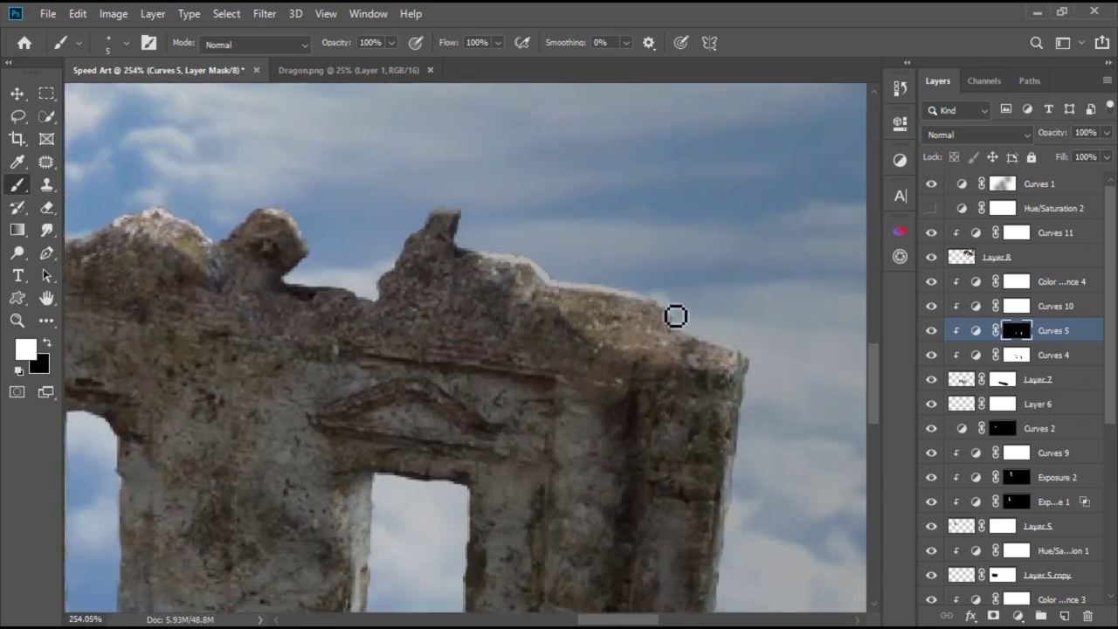
scroll(686, 338, down, 5)
scroll(487, 537, down, 1)
scroll(487, 536, up, 2)
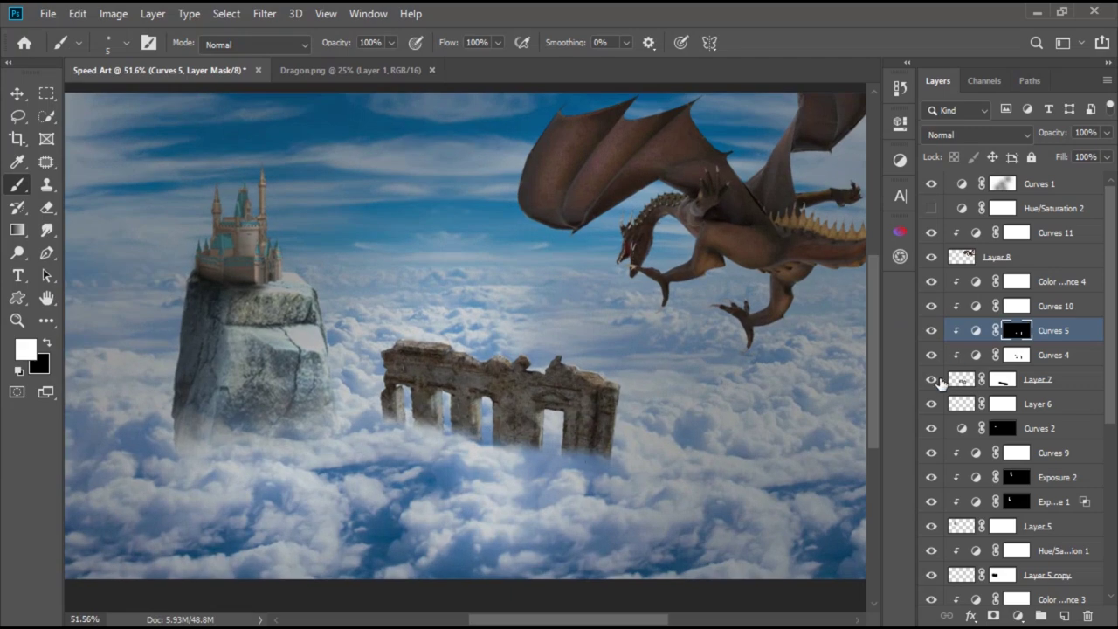
- Show Layer 7, nudge the ruin among the clouds, and group it into Group 1
scroll(870, 395, down, 1)
click(931, 379)
click(1038, 379)
key(v)
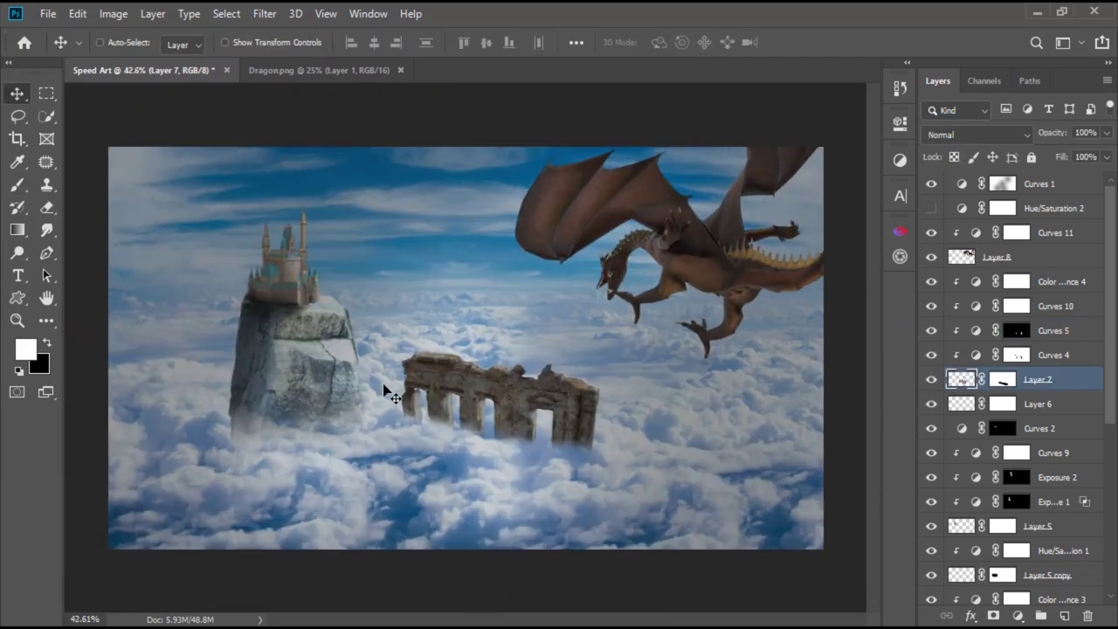
scroll(393, 393, up, 3)
mouse_move(646, 371)
mouse_down()
mouse_move(659, 384)
mouse_move(655, 402)
mouse_up()
key(ctrl+g)
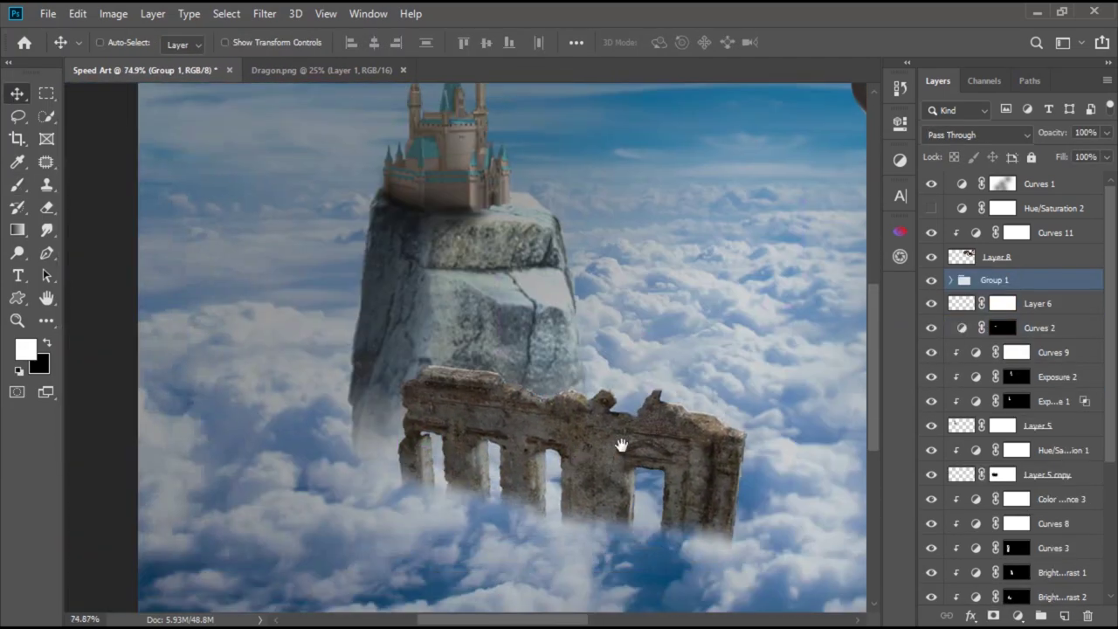
- Flip the ruin horizontally with Free Transform and commit the transform
scroll(524, 393, down, 3)
key(ctrl+t)
right_click(370, 207)
click(435, 436)
click(820, 42)
- Move the ruin down and right until it butts against the rock pillar
mouse_move(332, 455)
mouse_down()
mouse_move(514, 507)
mouse_move(516, 546)
mouse_up()
mouse_move(699, 445)
mouse_down()
mouse_move(625, 485)
mouse_move(569, 436)
mouse_up()
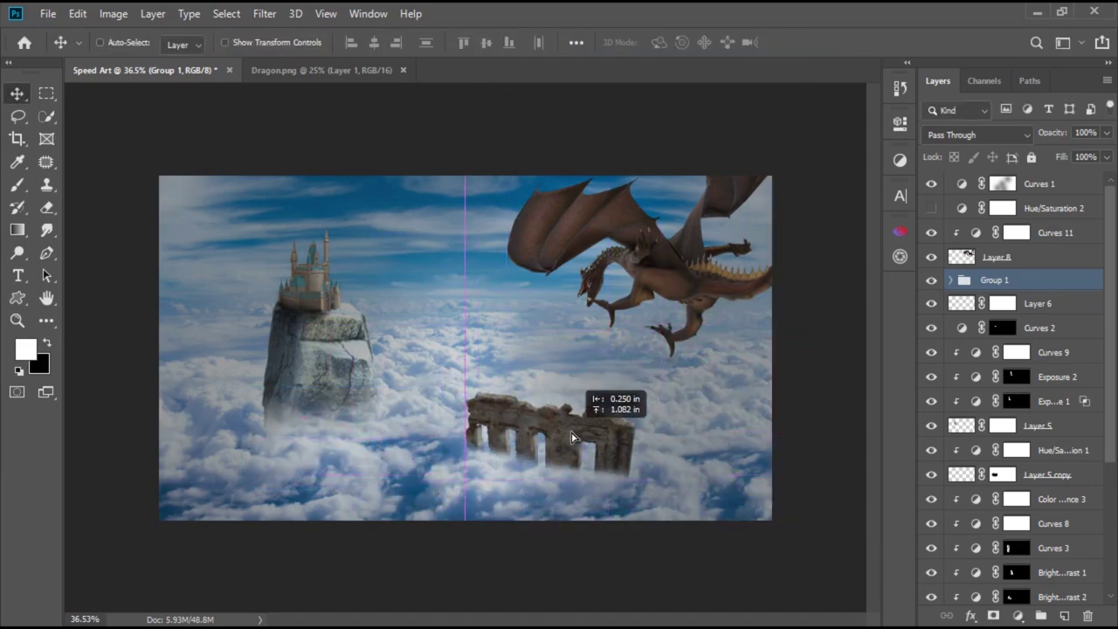
scroll(381, 351, up, 5)
scroll(381, 351, down, 5)
scroll(392, 399, up, 5)
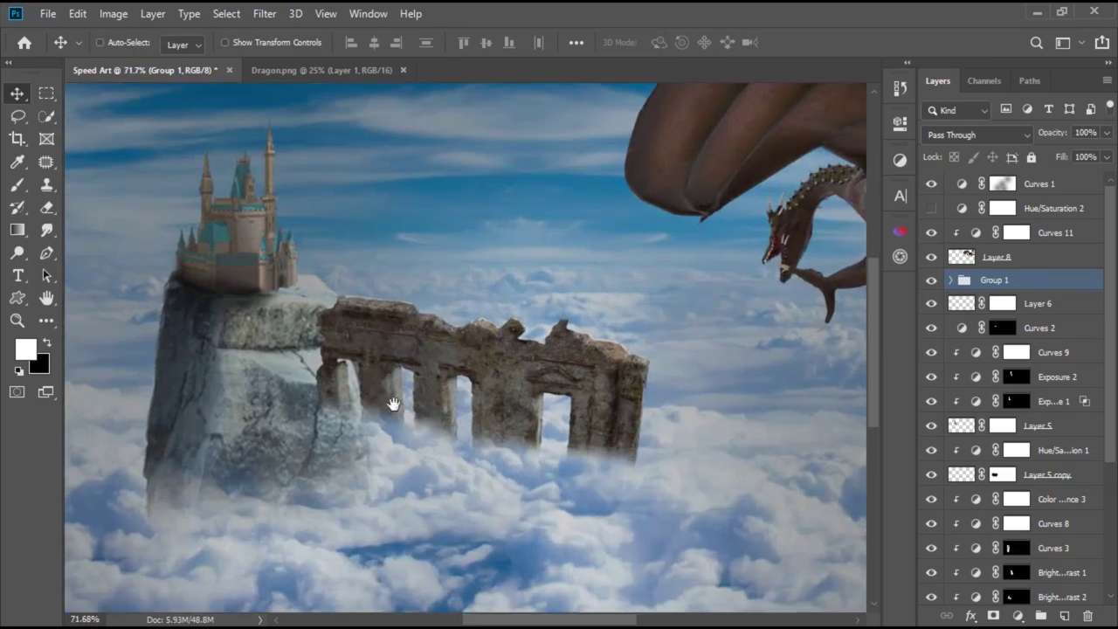
click(932, 279)
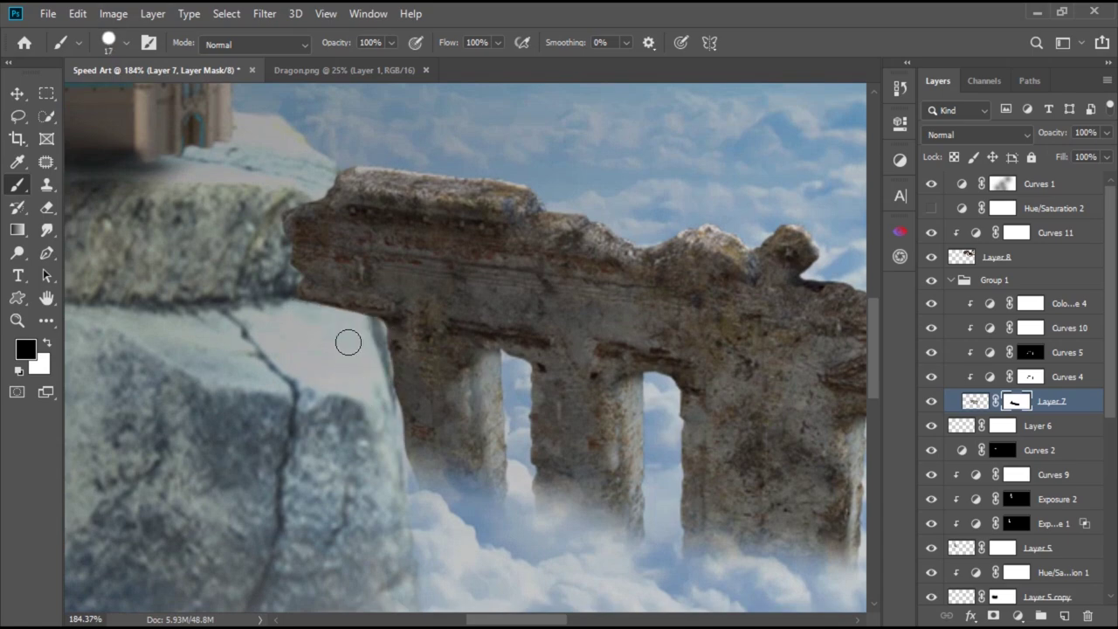
- Prepare to paint the ruin's mask in white at the rock edge, with a size-14 brush
scroll(348, 342, down, 3)
scroll(230, 319, down, 3)
scroll(313, 298, up, 6)
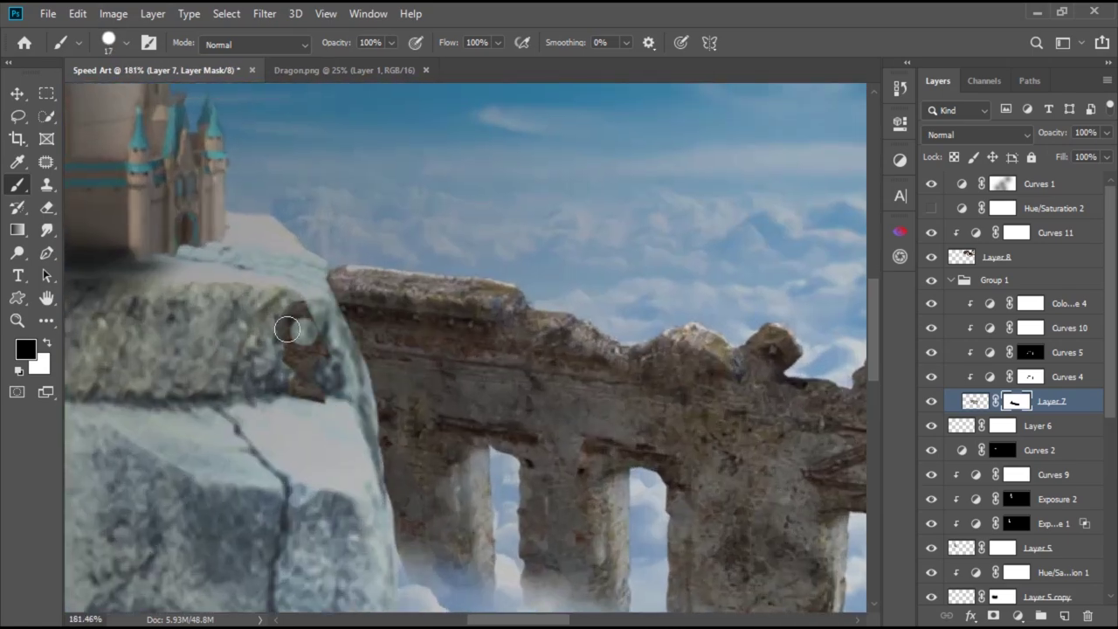
scroll(307, 393, up, 3)
key(x)
drag(1053, 132, 1022, 136)
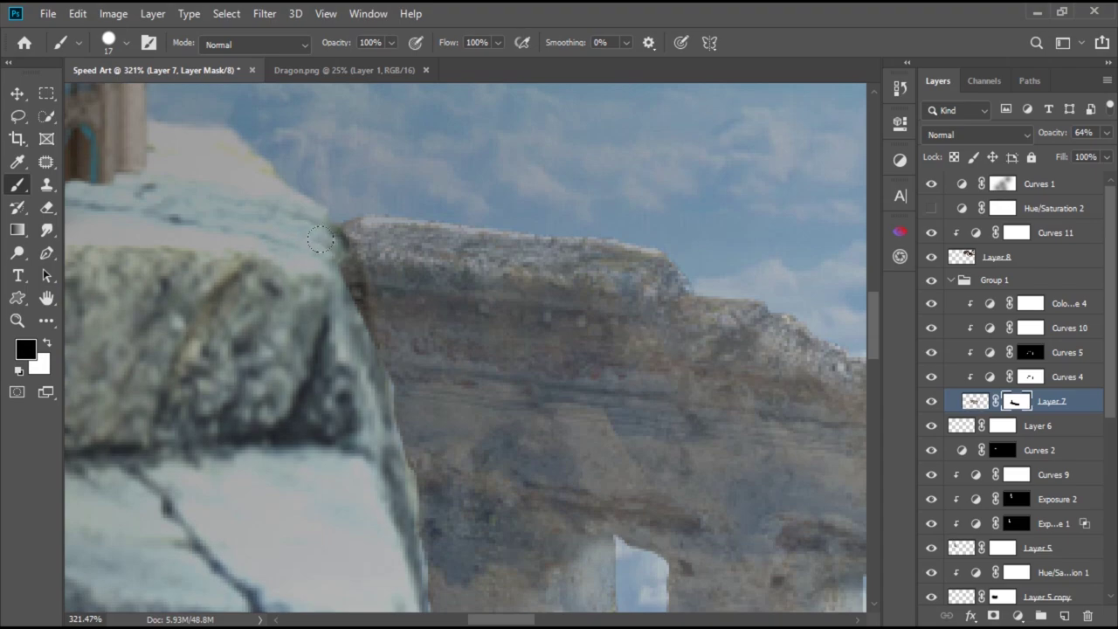
scroll(384, 431, down, 4)
key(x)
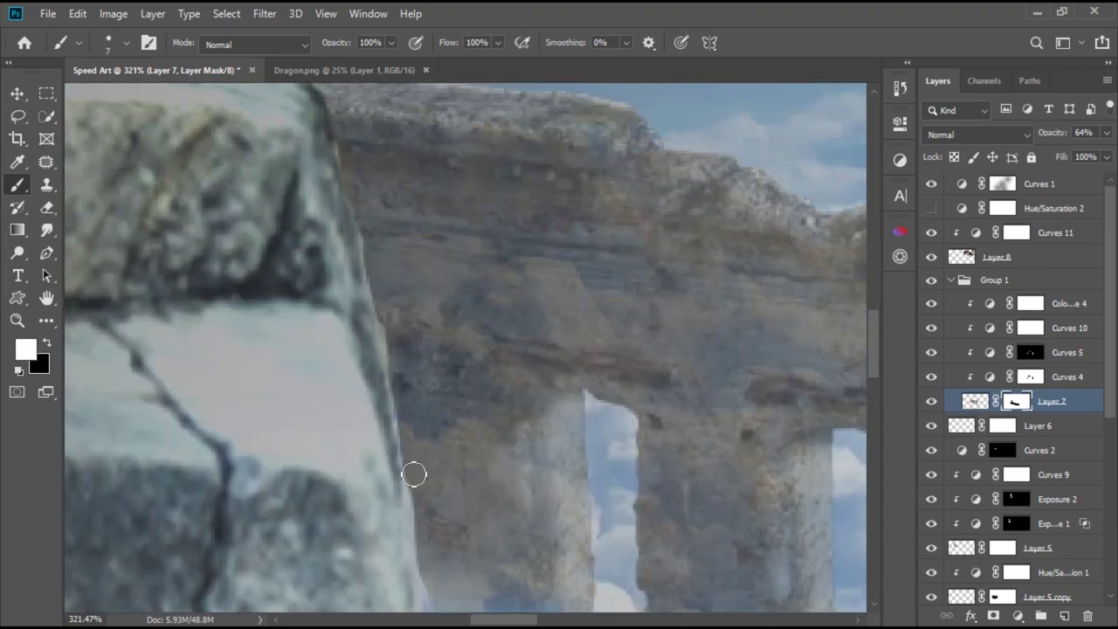
scroll(398, 401, up, 2)
key(ctrl+z)
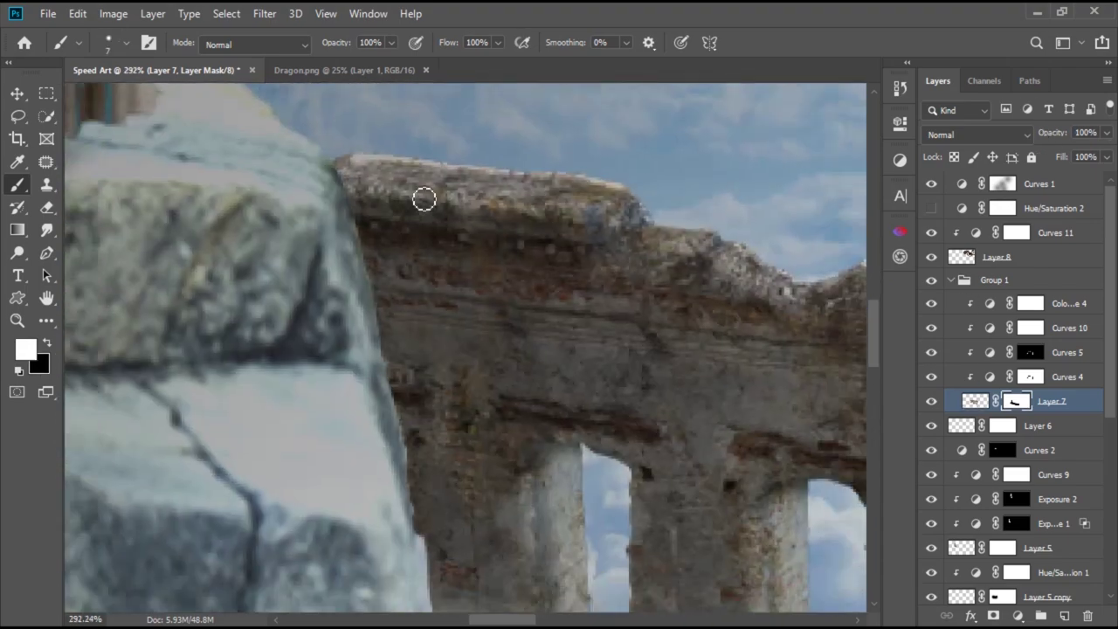
scroll(429, 375, down, 3)
scroll(370, 362, up, 3)
scroll(385, 429, left, 1)
key(bracketright)
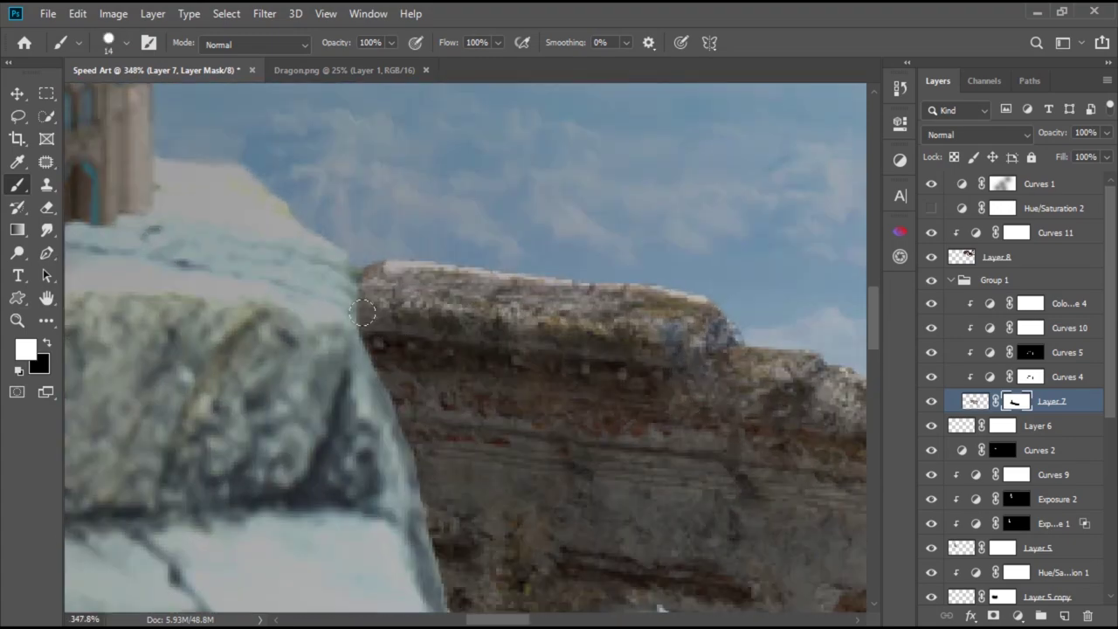
scroll(479, 466, left, 2)
scroll(446, 419, up, 2)
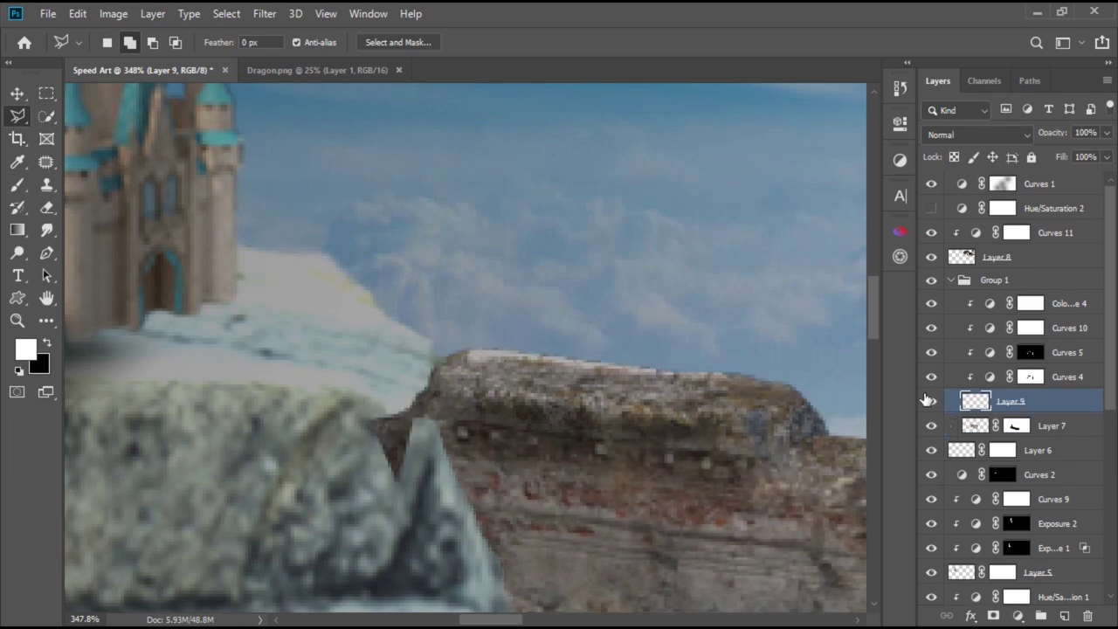
- Move the copied rock piece layer to the group's top and shift it left over the ruin's end
click(931, 401)
drag(1004, 377, 995, 357)
alt+click(994, 357)
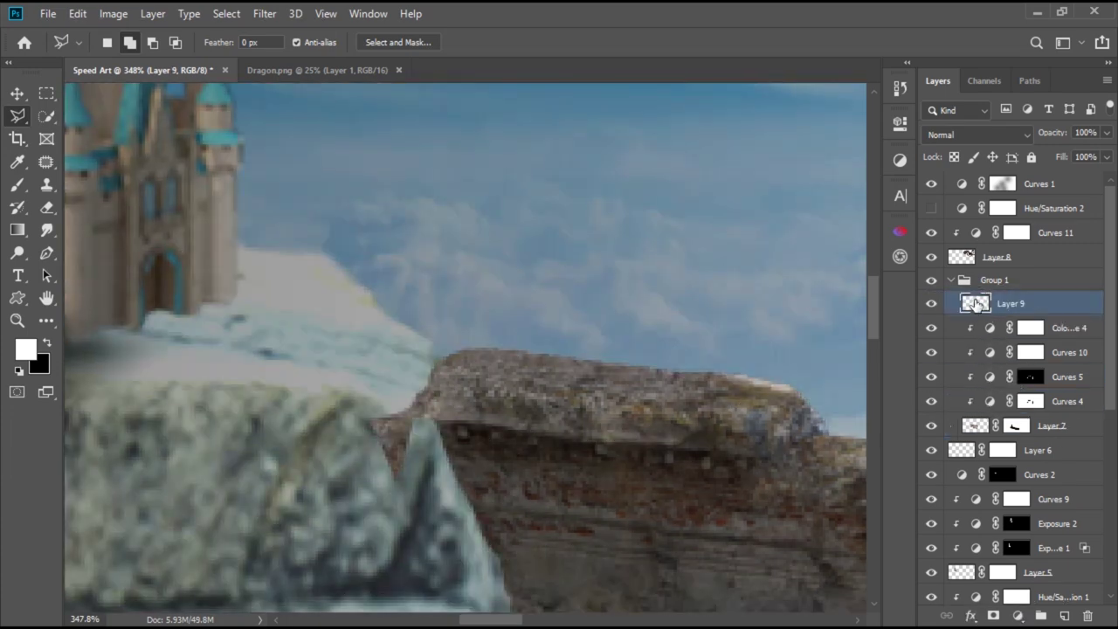
key(ctrl+t)
drag(511, 425, 363, 401)
key(Return)
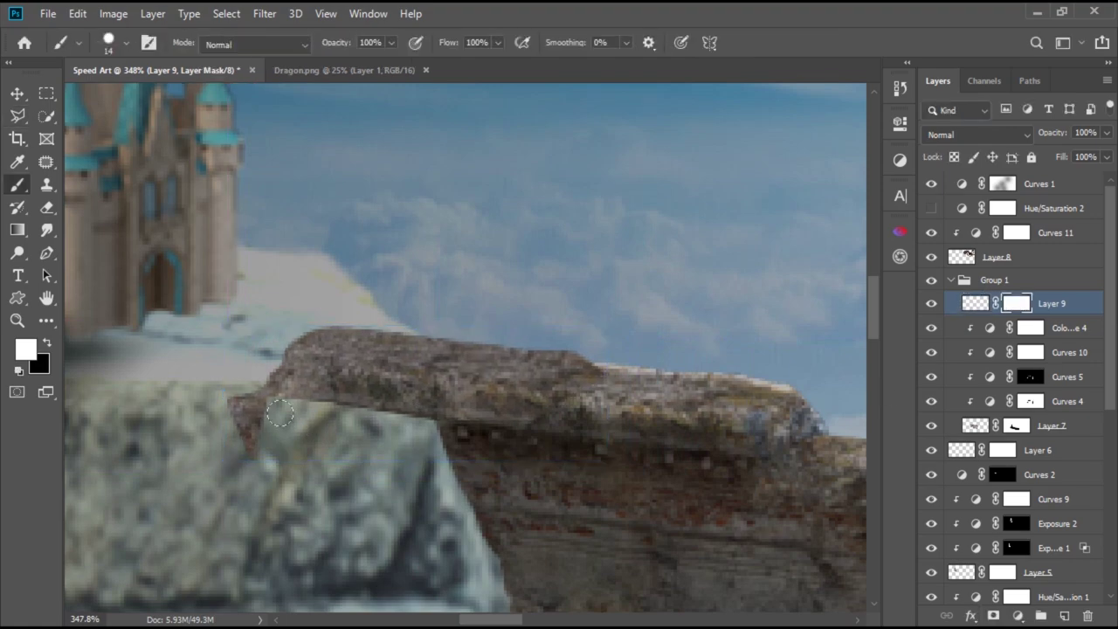
- Target the ruin layer's mask again with white as the painting colour
drag(307, 496, 326, 511)
scroll(333, 434, up, 3)
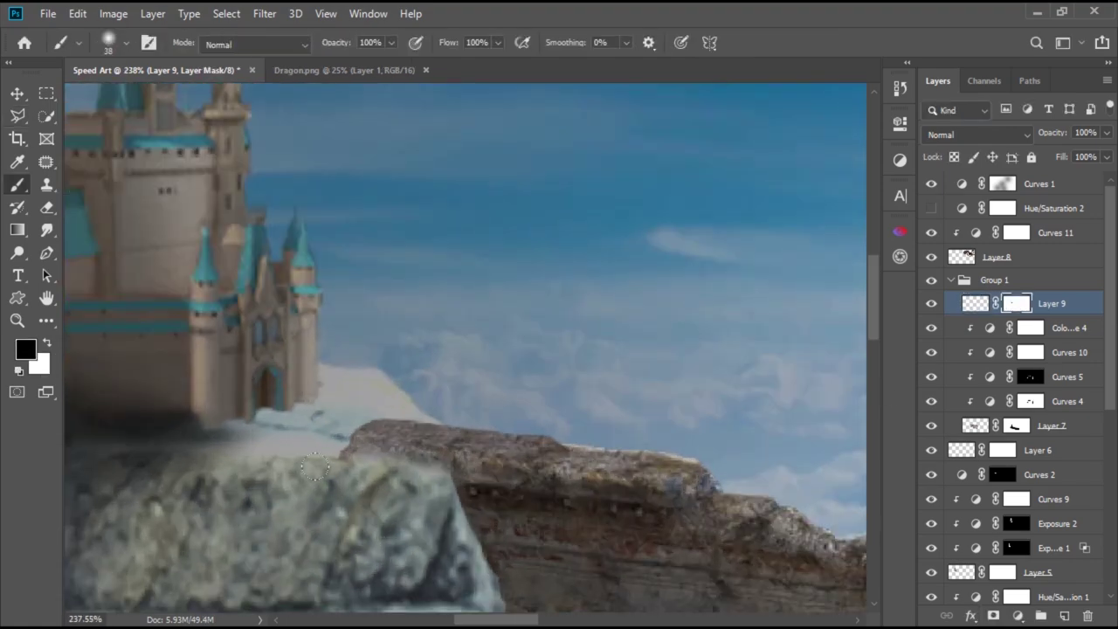
click(1016, 425)
key(x)
scroll(438, 378, down, 2)
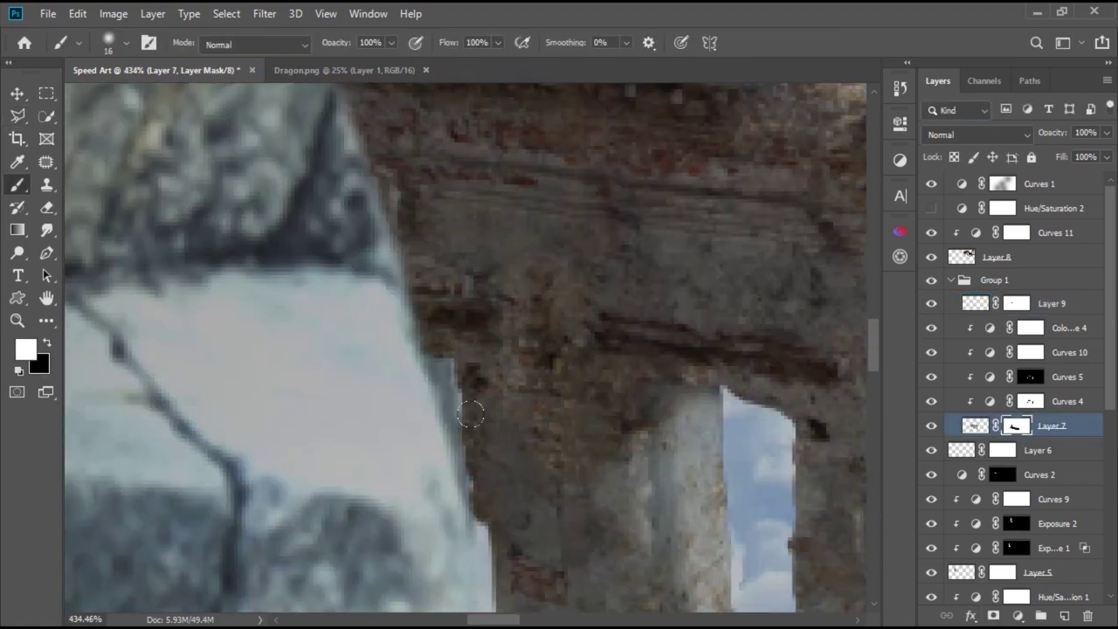
scroll(638, 469, down, 1)
scroll(484, 455, down, 1)
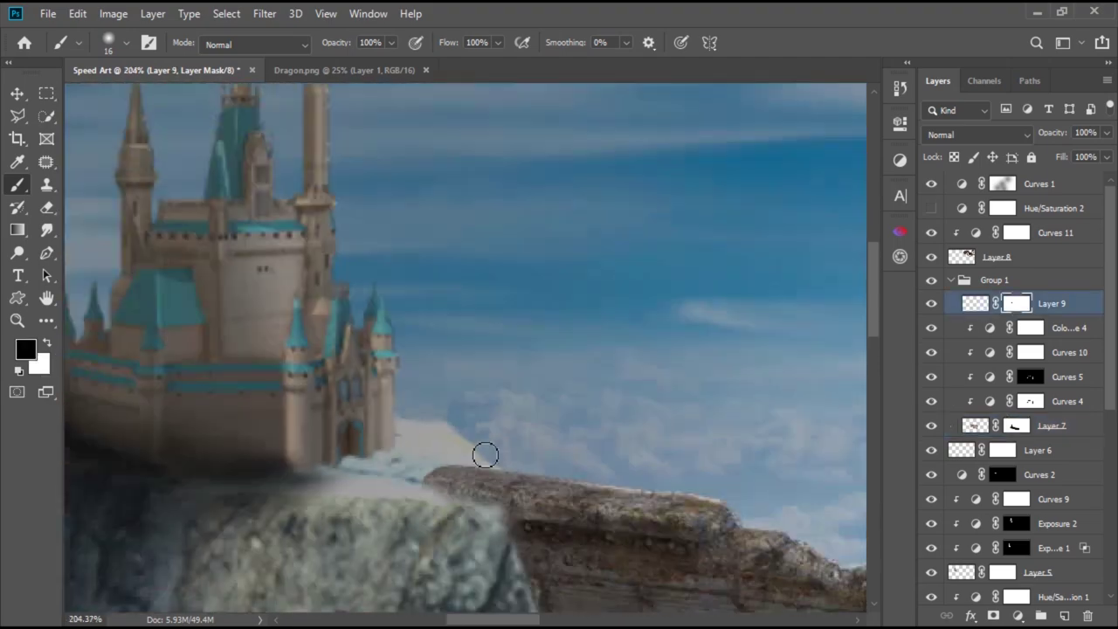
scroll(349, 354, down, 4)
scroll(444, 420, down, 1)
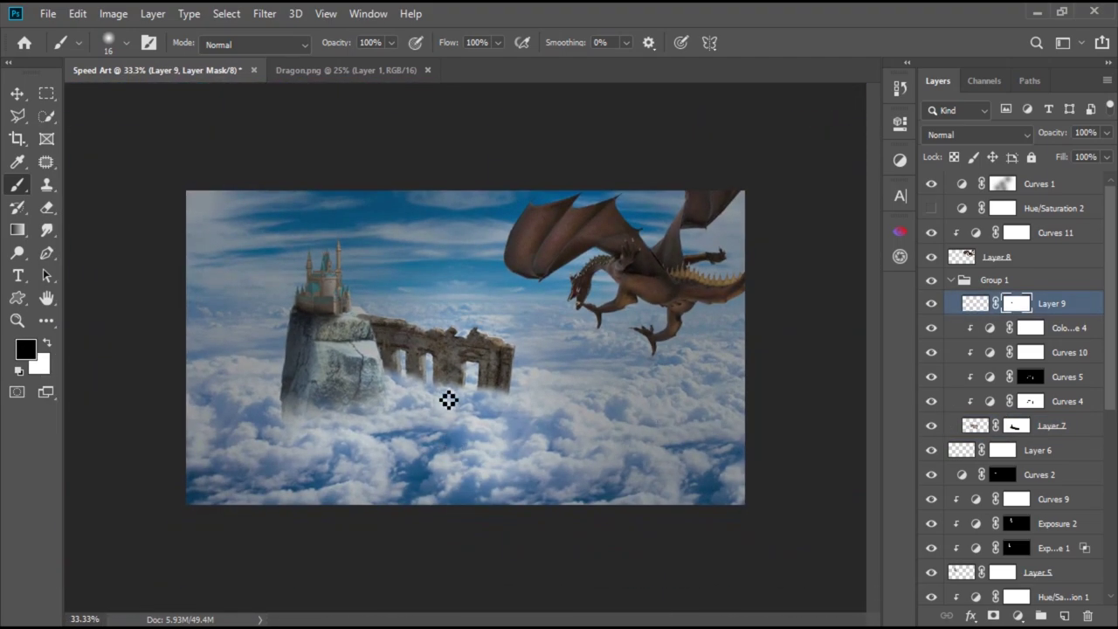
scroll(449, 399, up, 4)
scroll(422, 442, up, 2)
- Lasso the ruin's right part and mask it out, then deselect
click(1016, 426)
key(l)
key(shift+l)
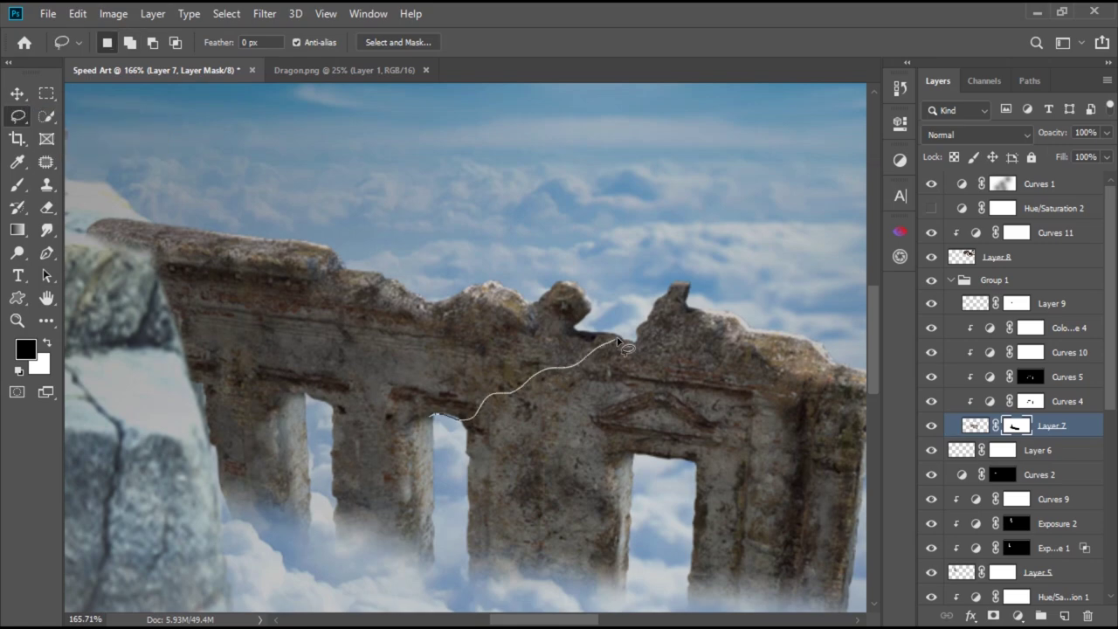
drag(435, 428, 437, 424)
key(alt+BackSpace)
key(ctrl+d)
- Paint away the leftover ruin fragment on the mask so it dissolves into clouds
key(b)
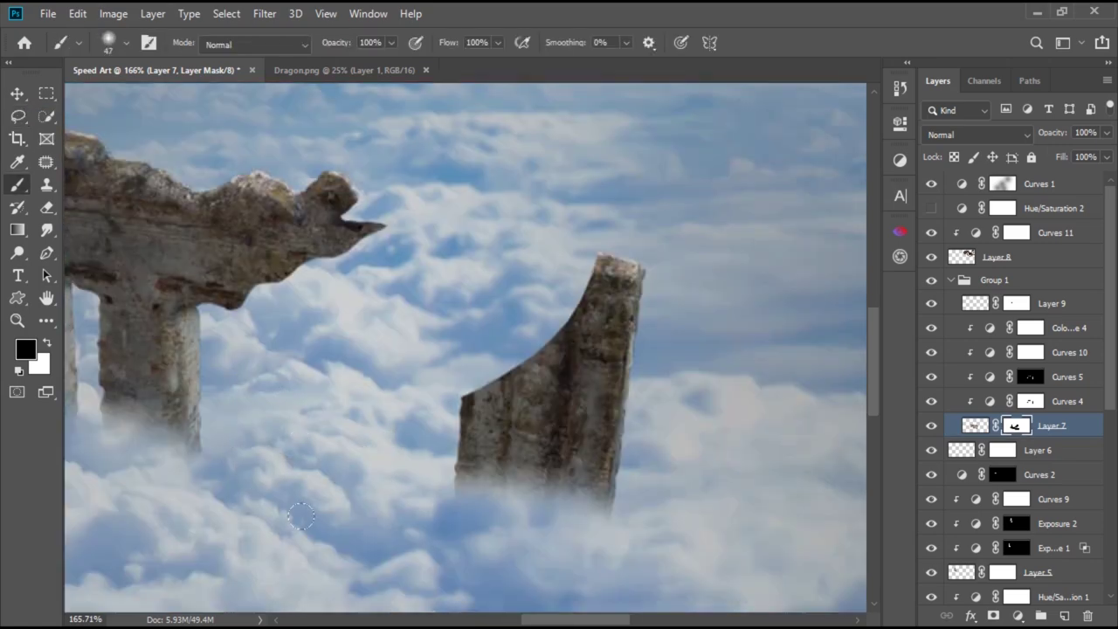
scroll(408, 437, up, 2)
drag(351, 409, 404, 391)
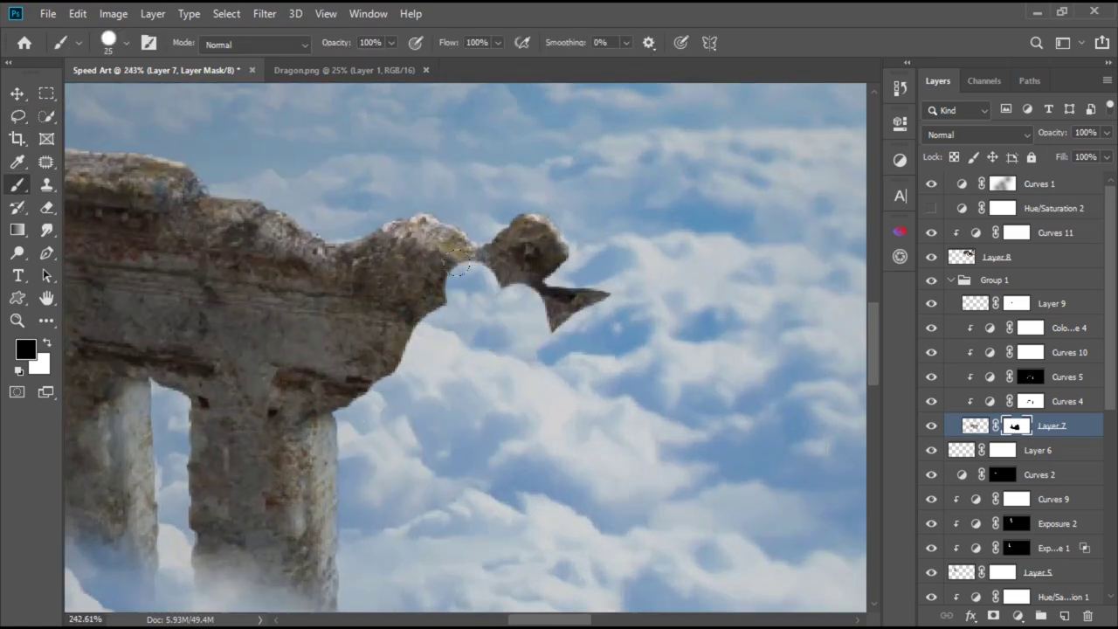
scroll(635, 554, up, 2)
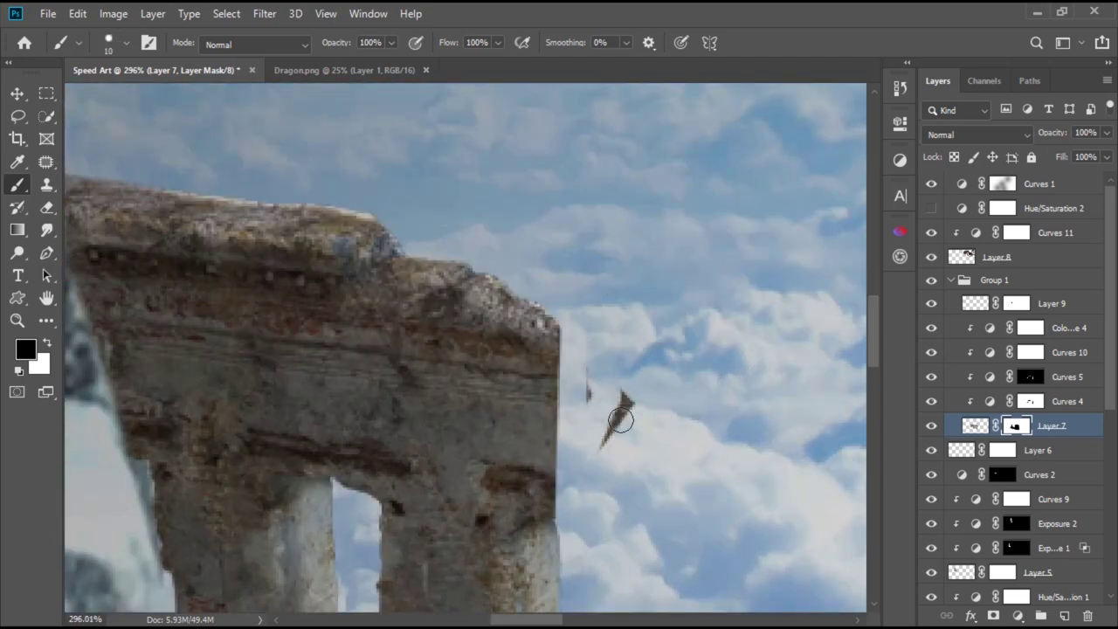
scroll(621, 420, down, 2)
scroll(567, 404, up, 2)
key(ctrl+2)
key(x)
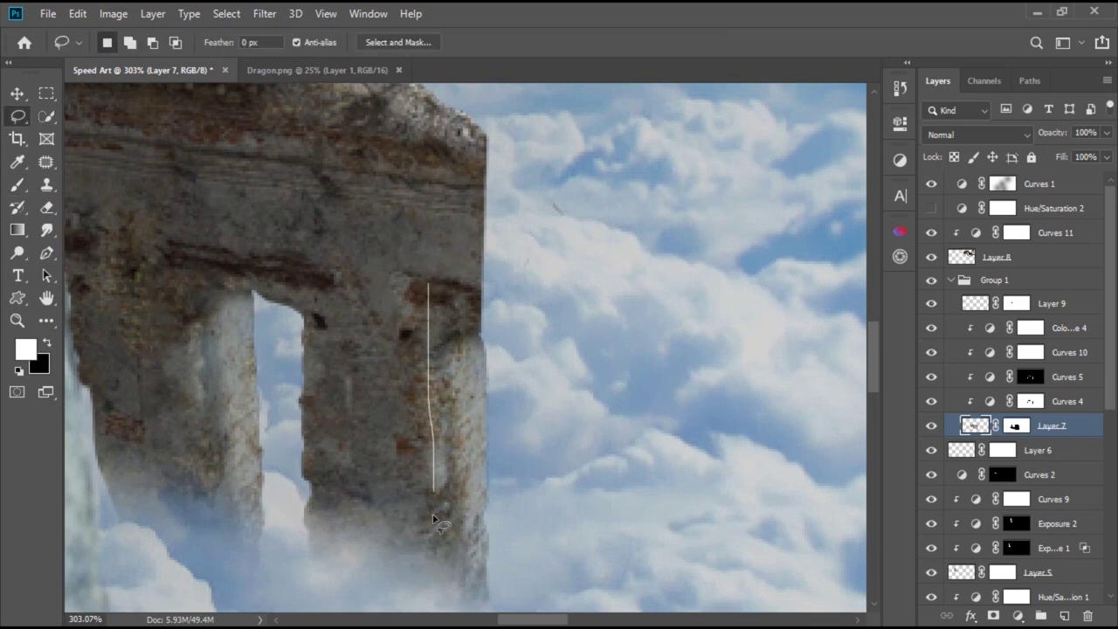
- Copy a lassoed pillar strip to a new layer, place it, and move it lower in the stack
drag(486, 352, 574, 230)
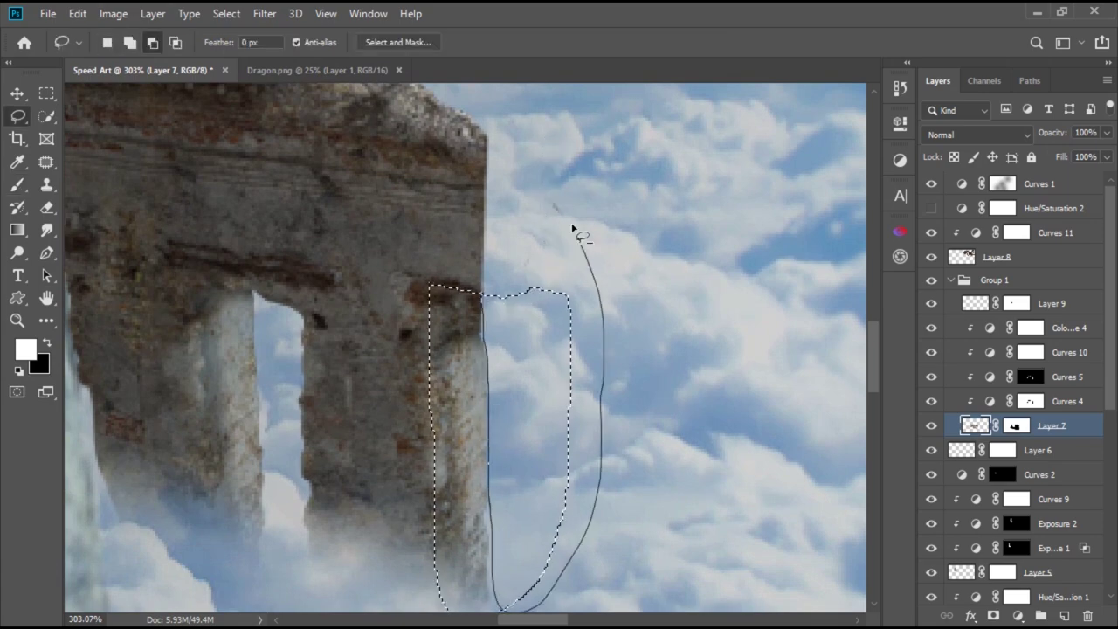
key(ctrl+j)
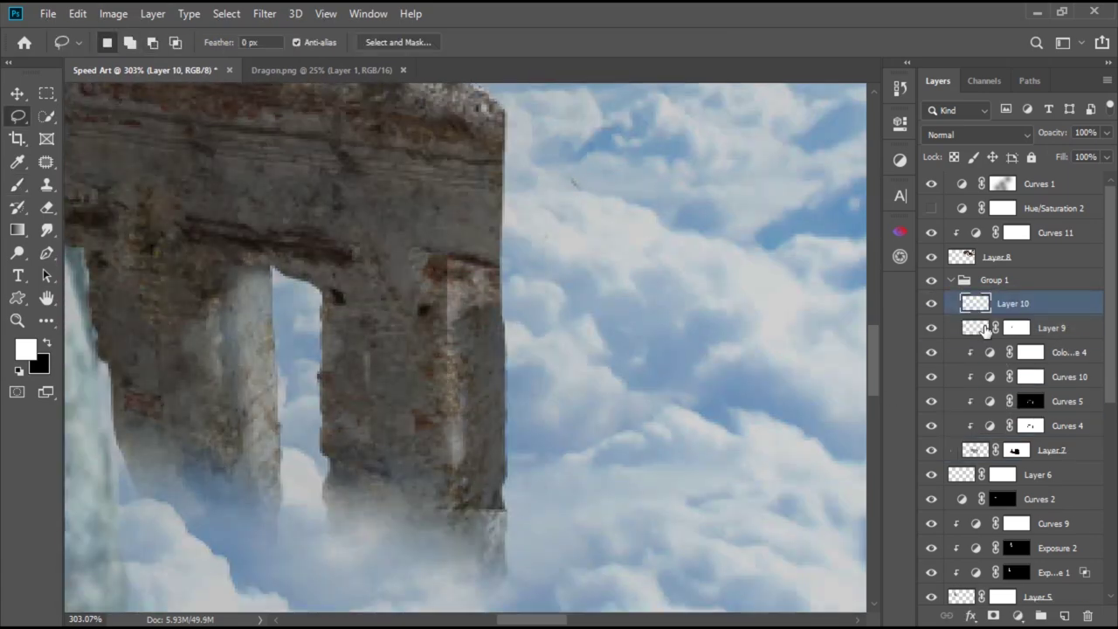
key(ctrl+t)
key(Return)
drag(1029, 425, 1013, 316)
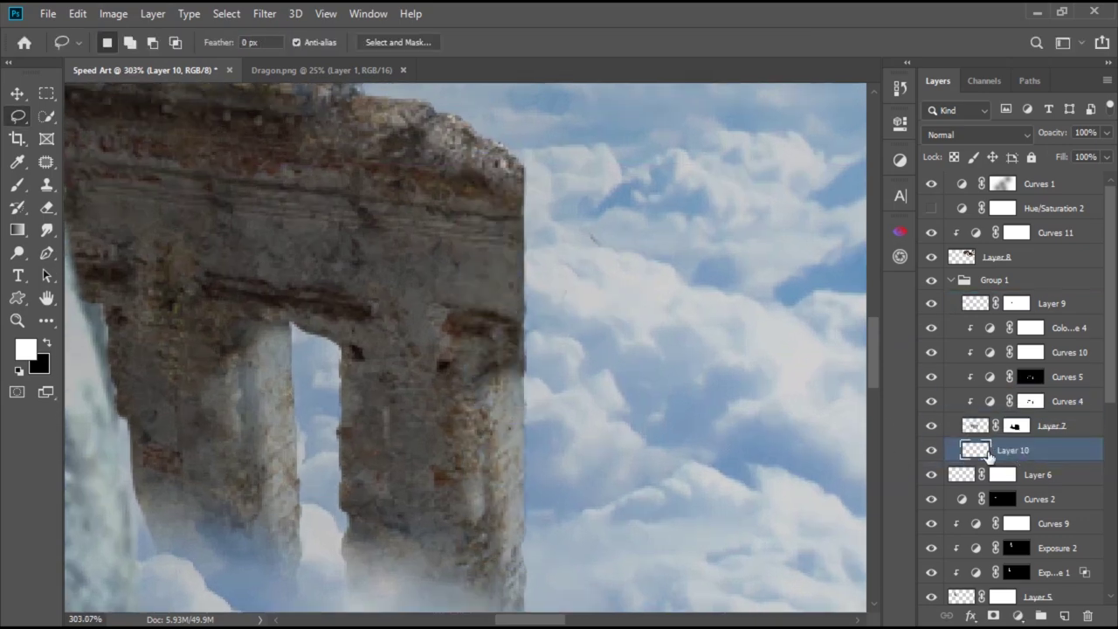
- Mask the strip layer and paint its top edge to blend into the pillar
scroll(664, 364, up, 1)
key(x)
key(b)
drag(479, 393, 479, 174)
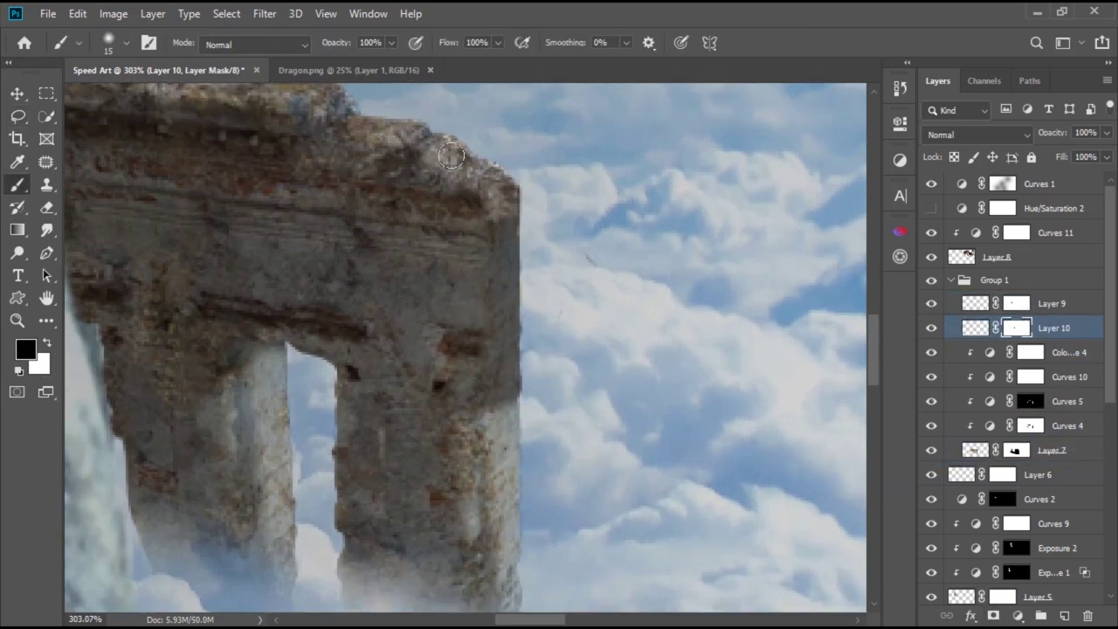
scroll(554, 335, down, 1)
- Add a Curves adjustment clipped to the strip and pull the white point left to brighten it
key(ctrl+m)
drag(852, 216, 797, 211)
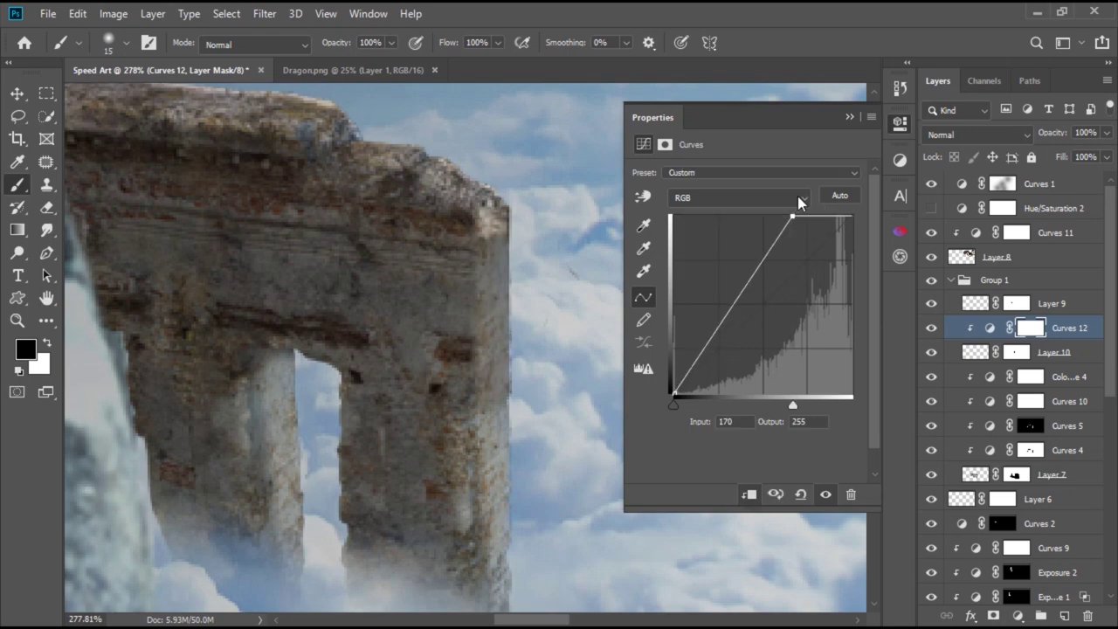
scroll(457, 402, down, 10)
scroll(431, 489, up, 1)
scroll(281, 406, up, 1)
scroll(281, 406, up, 5)
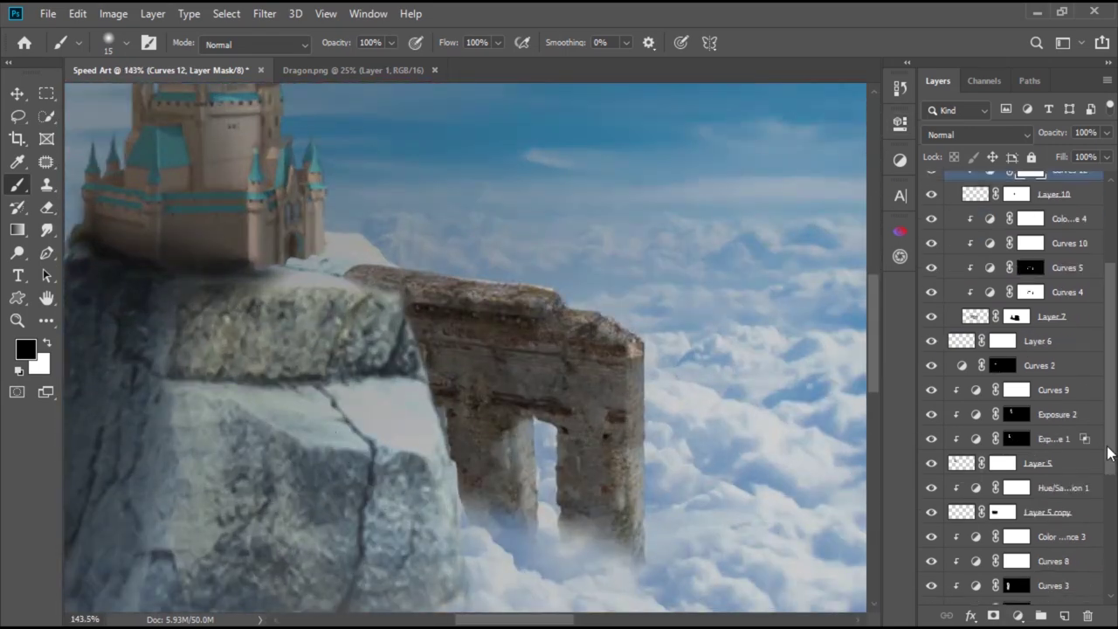
scroll(961, 393, down, 5)
scroll(948, 437, down, 3)
- Open the rock's Brightness/Contrast adjustment settings
click(960, 414)
double_click(976, 414)
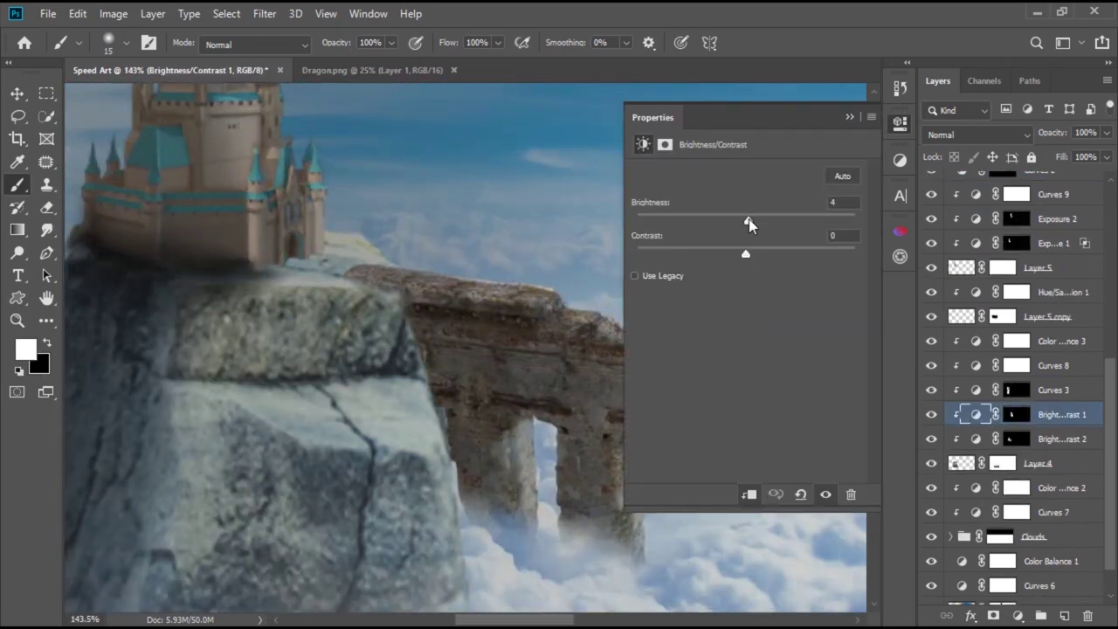
scroll(250, 531, down, 6)
key(x)
scroll(409, 428, up, 4)
scroll(1014, 393, up, 3)
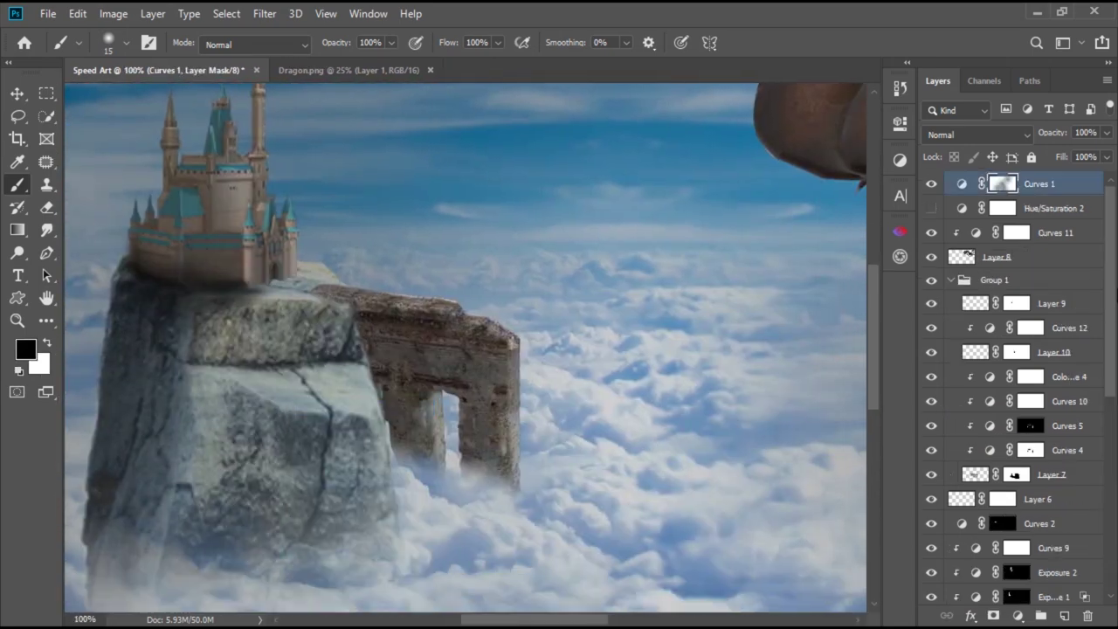
scroll(1014, 393, down, 2)
- Push the rock's Color Balance midtones +18 toward blue, then adjust the shadows and highlights ranges
click(1038, 499)
click(1018, 616)
click(1013, 471)
drag(723, 265, 739, 262)
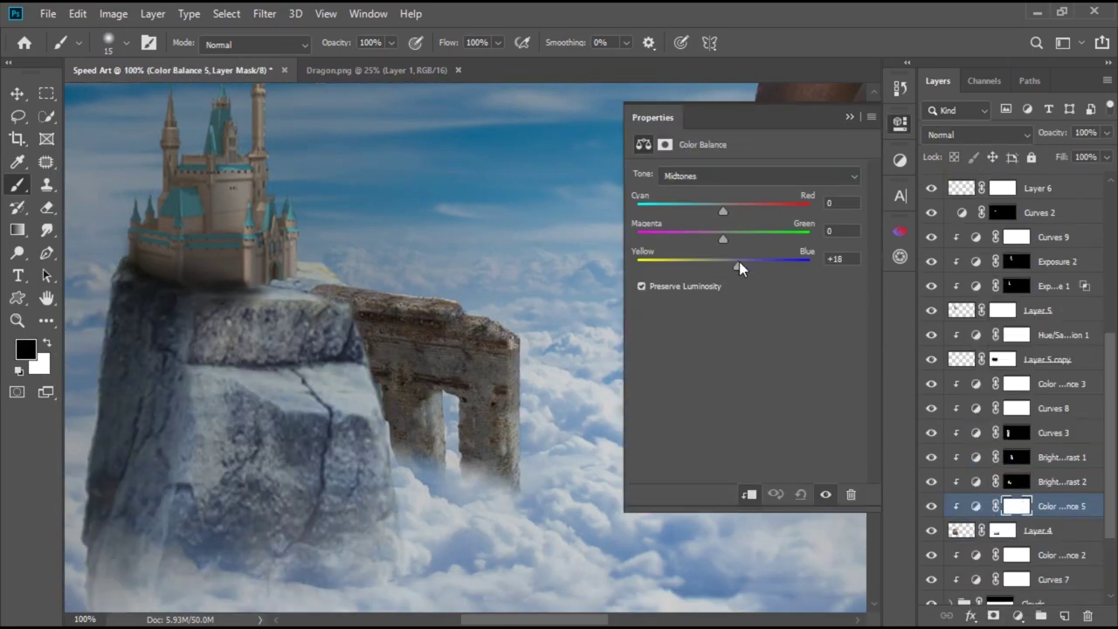
click(742, 175)
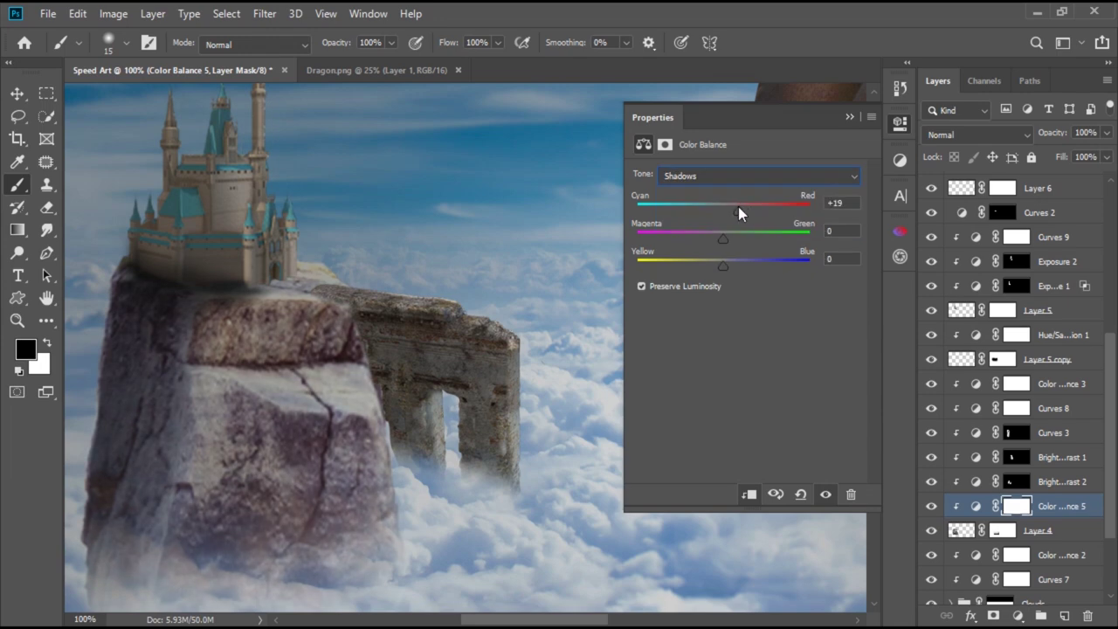
click(742, 176)
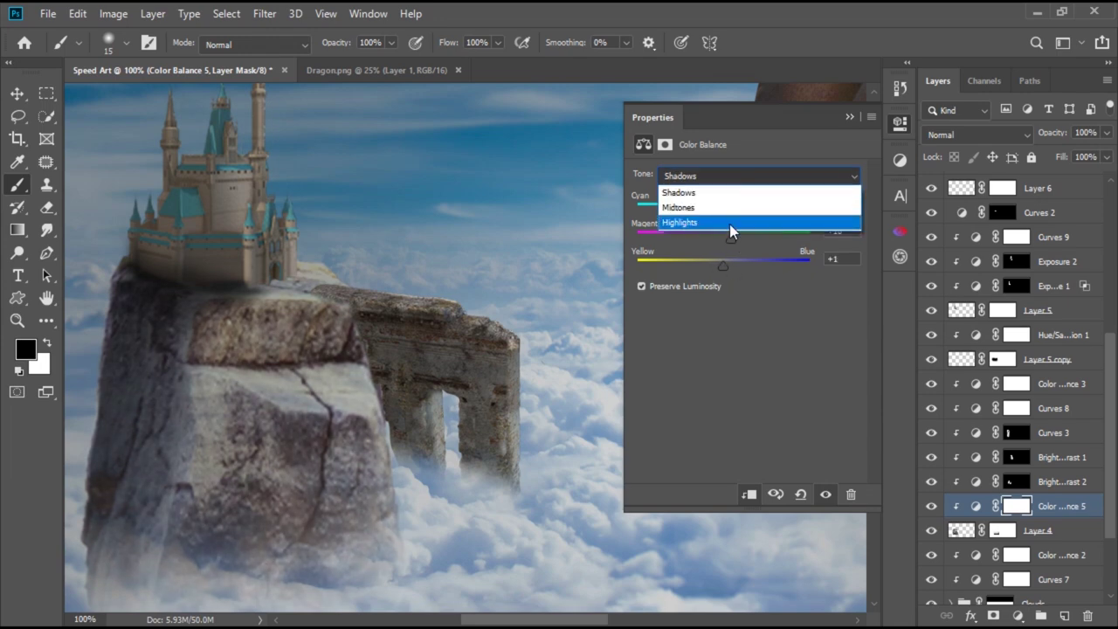
click(729, 222)
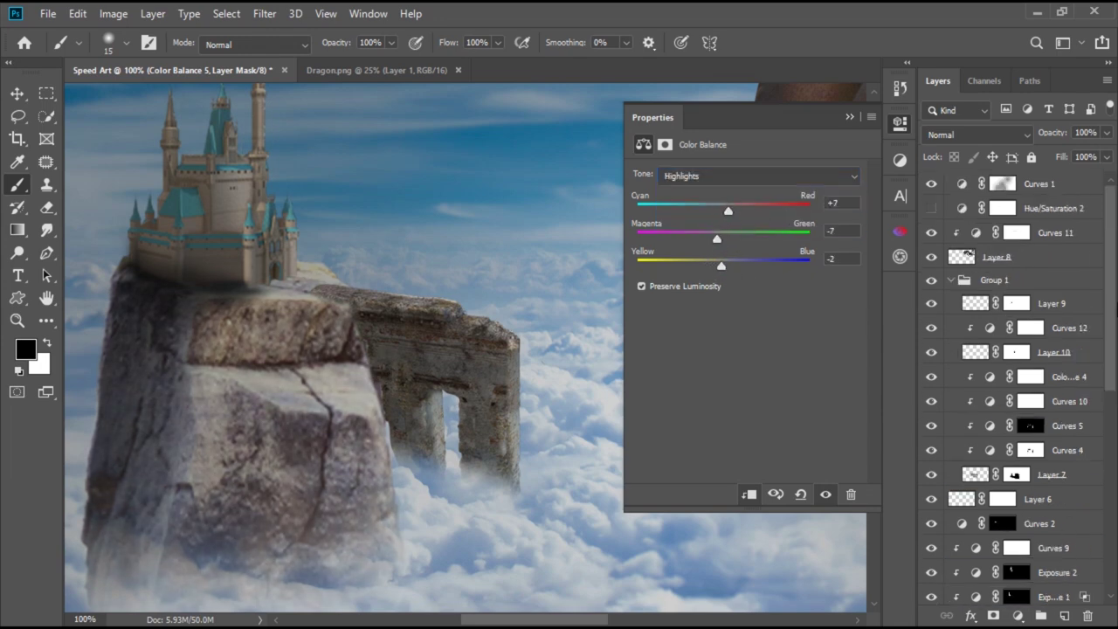
- Clip Color Balance 6, with midtones +27 toward blue and highlights +18 toward red
click(749, 495)
drag(722, 211, 712, 211)
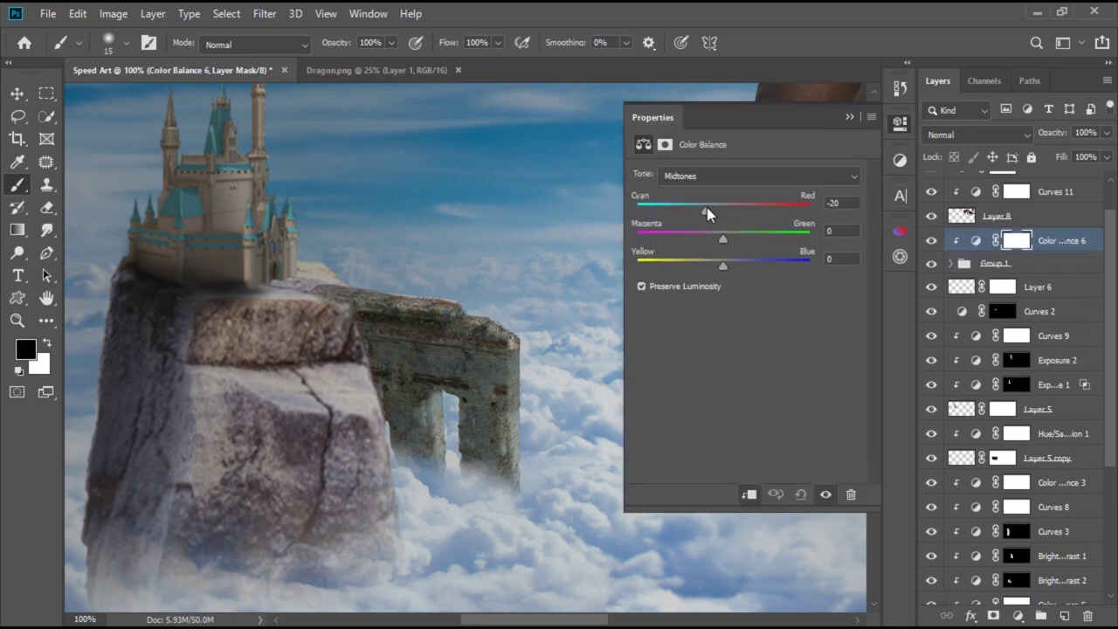
mouse_move(722, 263)
mouse_down()
mouse_move(745, 265)
mouse_move(726, 238)
mouse_move(738, 210)
mouse_up()
click(731, 179)
click(731, 193)
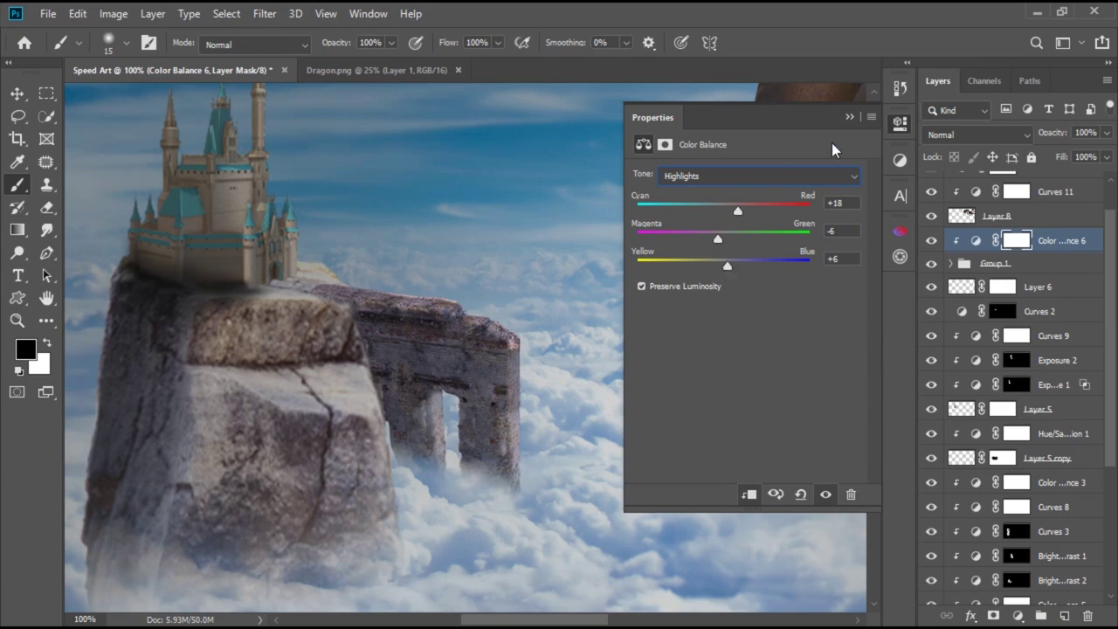
click(760, 175)
click(725, 185)
- Make the hidden Hue/Saturation 2 layer visible and select it
scroll(466, 274, down, 5)
scroll(480, 280, up, 2)
scroll(407, 349, down, 1)
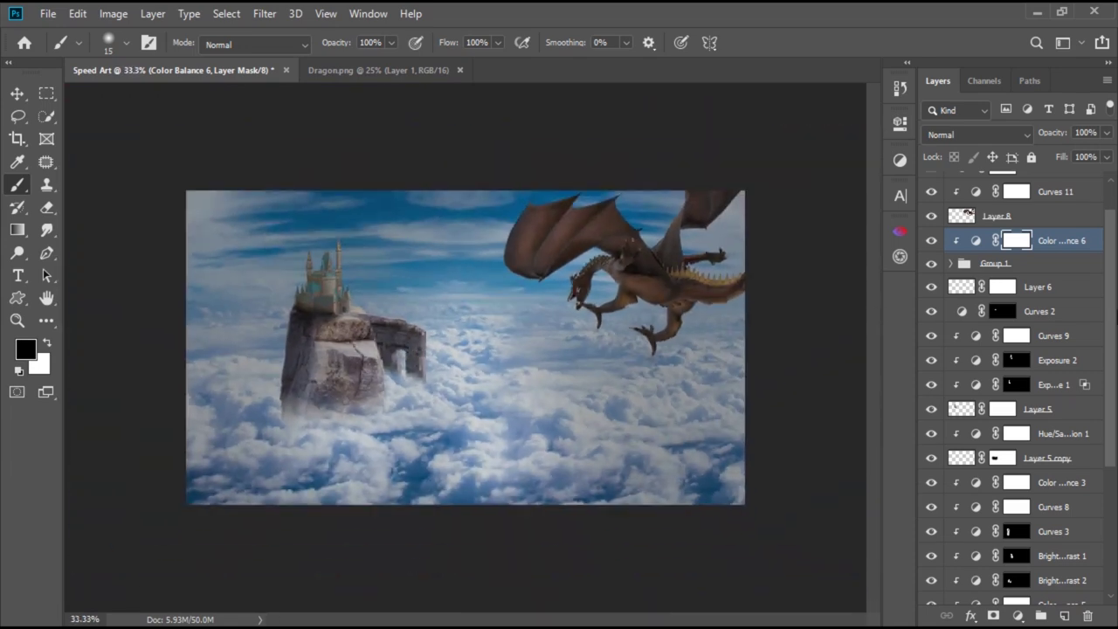
scroll(1004, 262, up, 2)
click(1040, 182)
click(931, 208)
click(1004, 208)
- Delete Hue/Saturation 2, stamp all visible layers into a new layer, and open Camera Raw Filter
key(Delete)
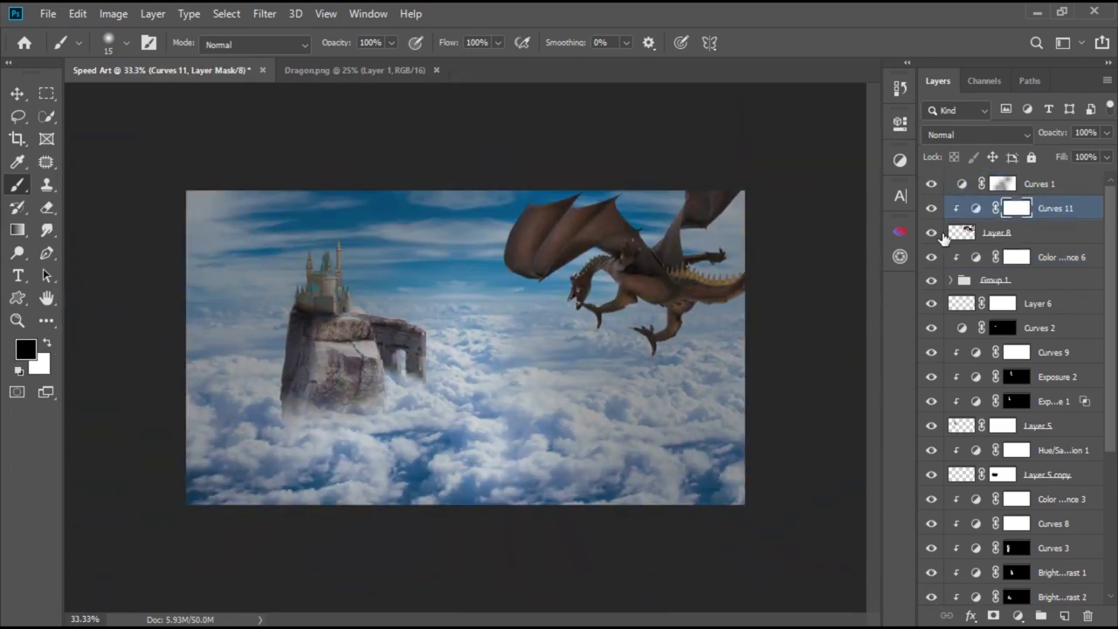
key(ctrl+shift+alt+e)
click(265, 13)
click(367, 116)
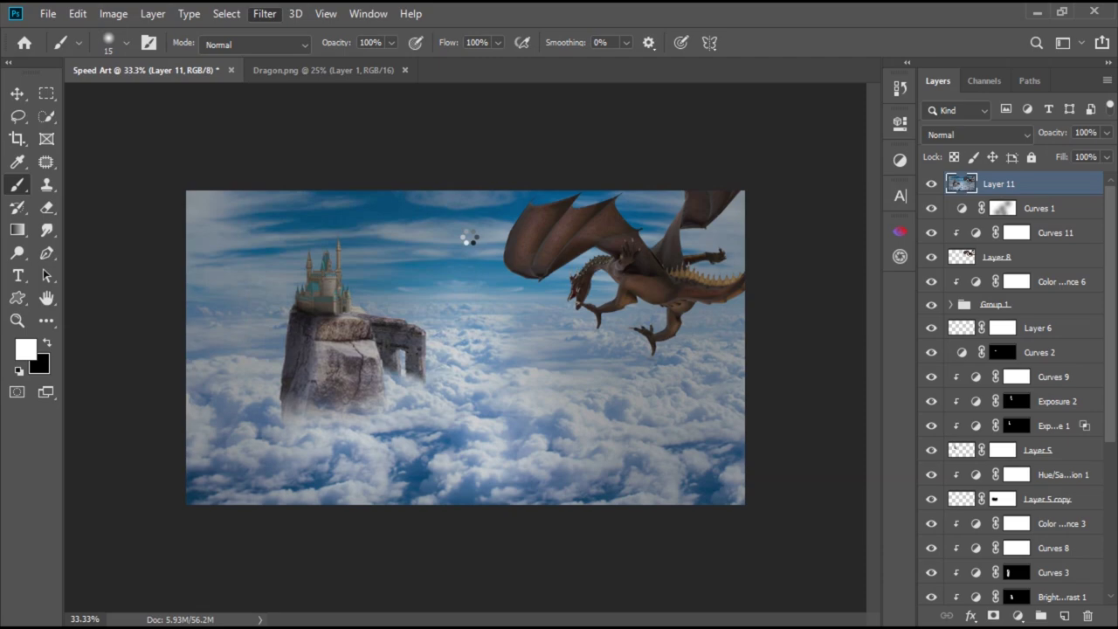
- Set Basic temperature +15, exposure −0.40, more contrast, reduced highlights and shadows +34
click(882, 282)
mouse_move(954, 280)
mouse_down()
mouse_move(965, 280)
mouse_move(958, 307)
mouse_move(932, 280)
mouse_move(968, 280)
mouse_up()
mouse_move(954, 349)
mouse_down()
mouse_move(965, 375)
mouse_move(918, 405)
mouse_move(932, 395)
mouse_up()
scroll(1048, 393, down, 2)
mouse_move(954, 530)
mouse_down()
mouse_move(986, 529)
mouse_move(943, 530)
mouse_move(972, 553)
mouse_up()
scroll(973, 533, down, 1)
scroll(1067, 437, down, 2)
drag(954, 259, 985, 260)
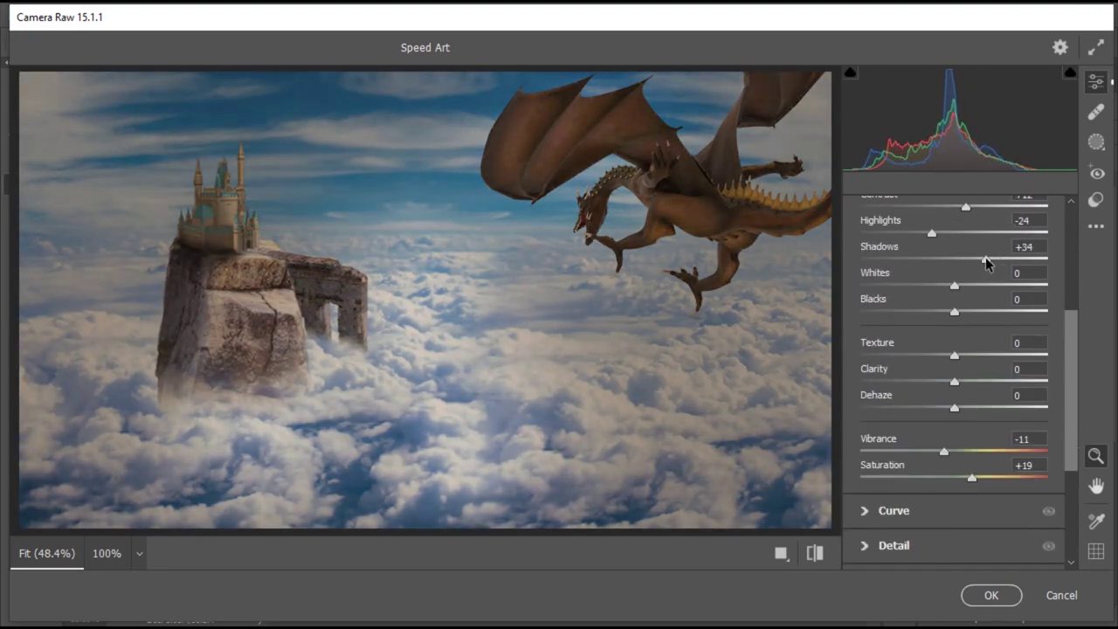
scroll(1071, 359, down, 2)
scroll(1071, 359, down, 3)
- Bend the red tone curve for a pink tint, add a dark vignette, and apply
click(894, 304)
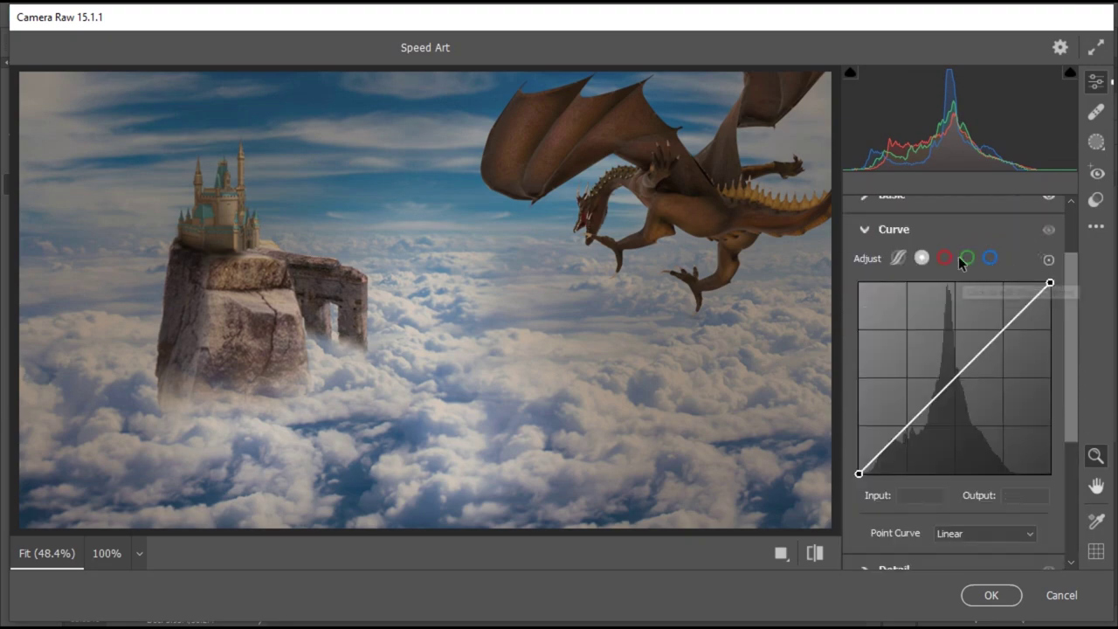
click(945, 259)
drag(1048, 284, 1039, 284)
click(970, 359)
drag(931, 420, 931, 402)
scroll(961, 394, down, 5)
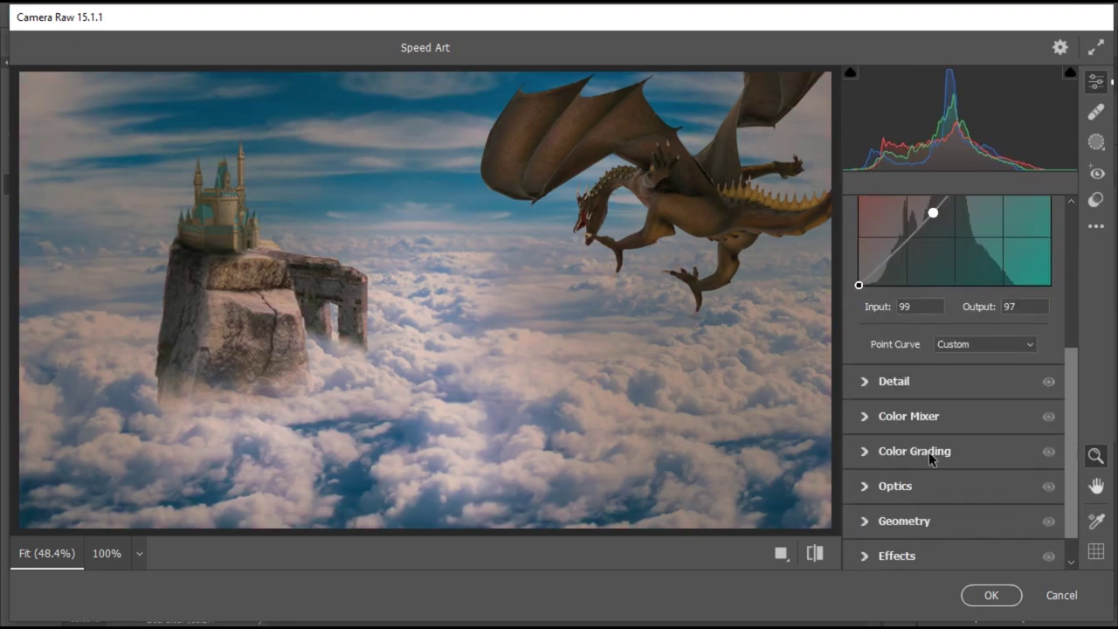
click(897, 554)
drag(954, 518, 928, 518)
click(990, 595)
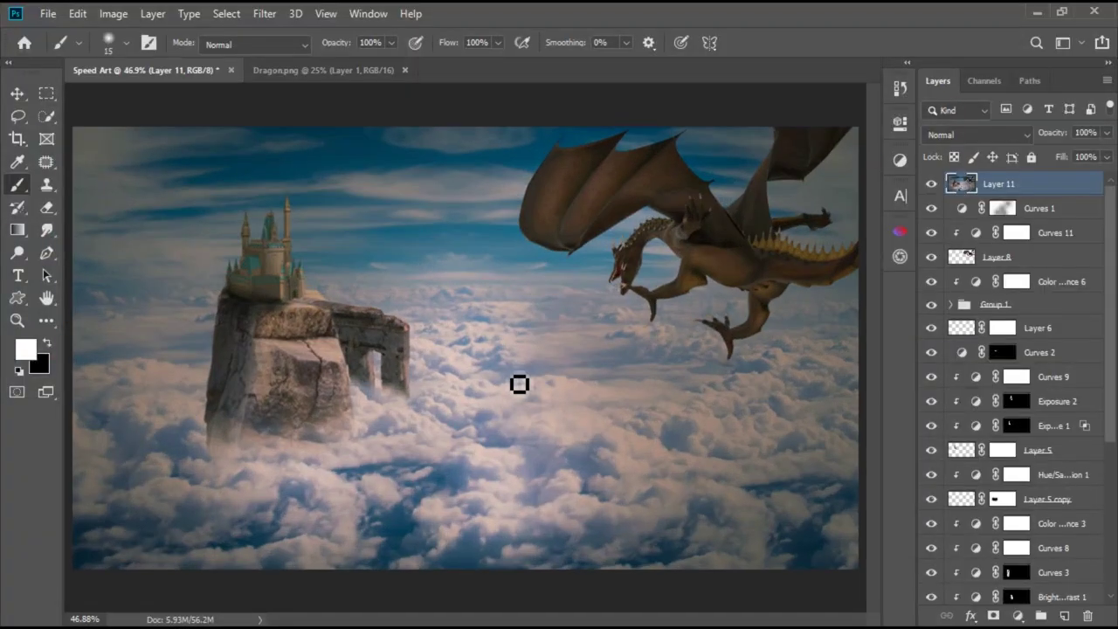
- Switch to the Clone Stamp, frame the arch seam, and shrink the brush
scroll(515, 381, down, 2)
scroll(374, 337, up, 5)
scroll(393, 350, up, 2)
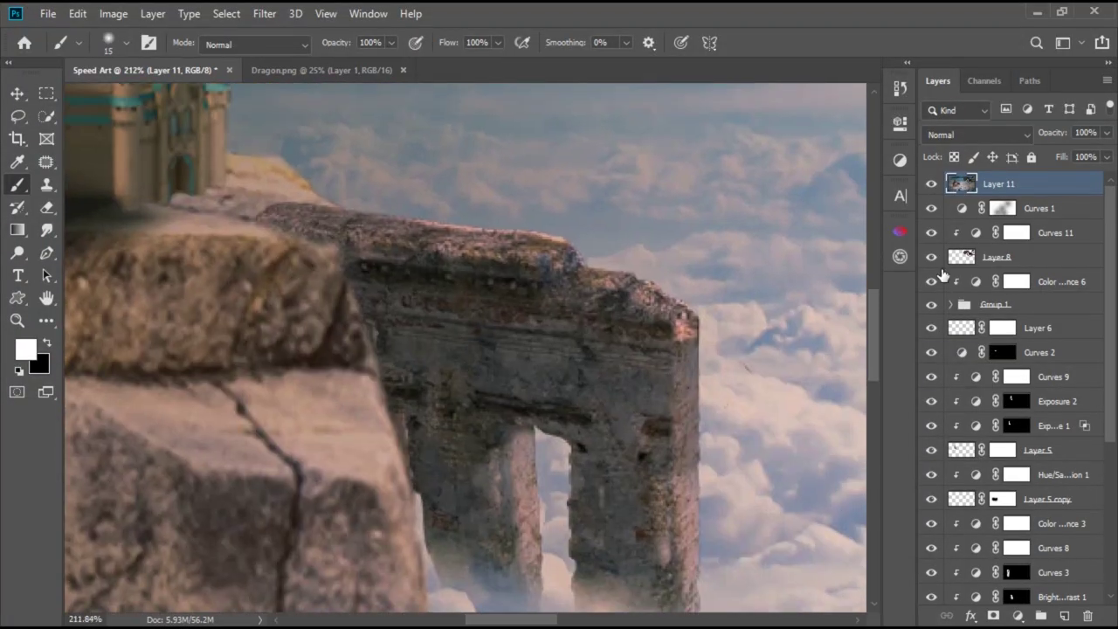
key(s)
scroll(576, 415, down, 2)
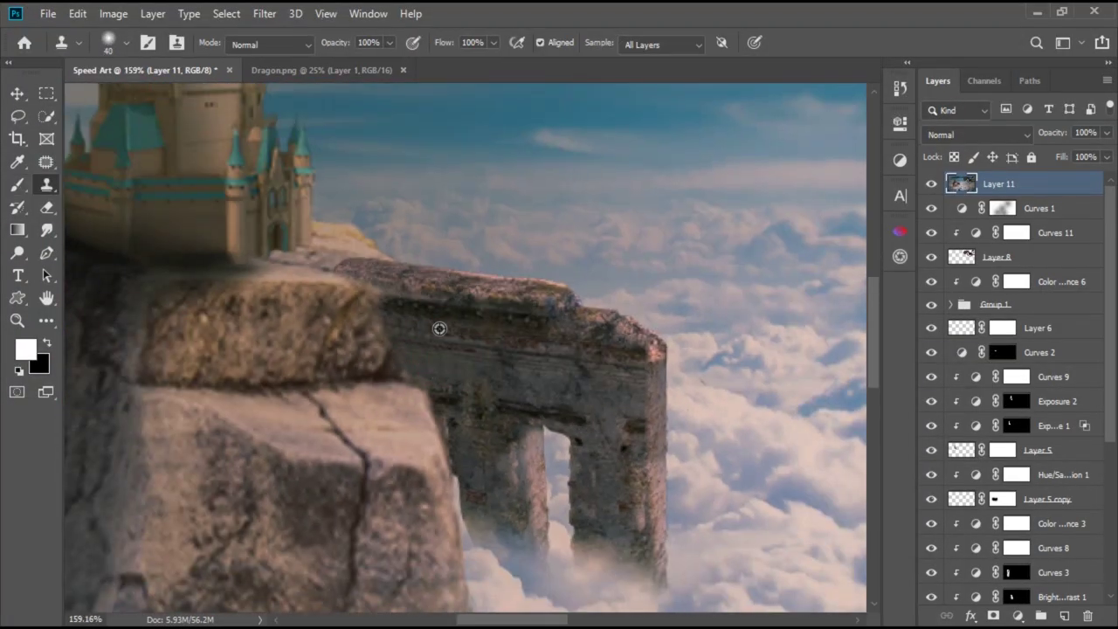
drag(451, 352, 464, 355)
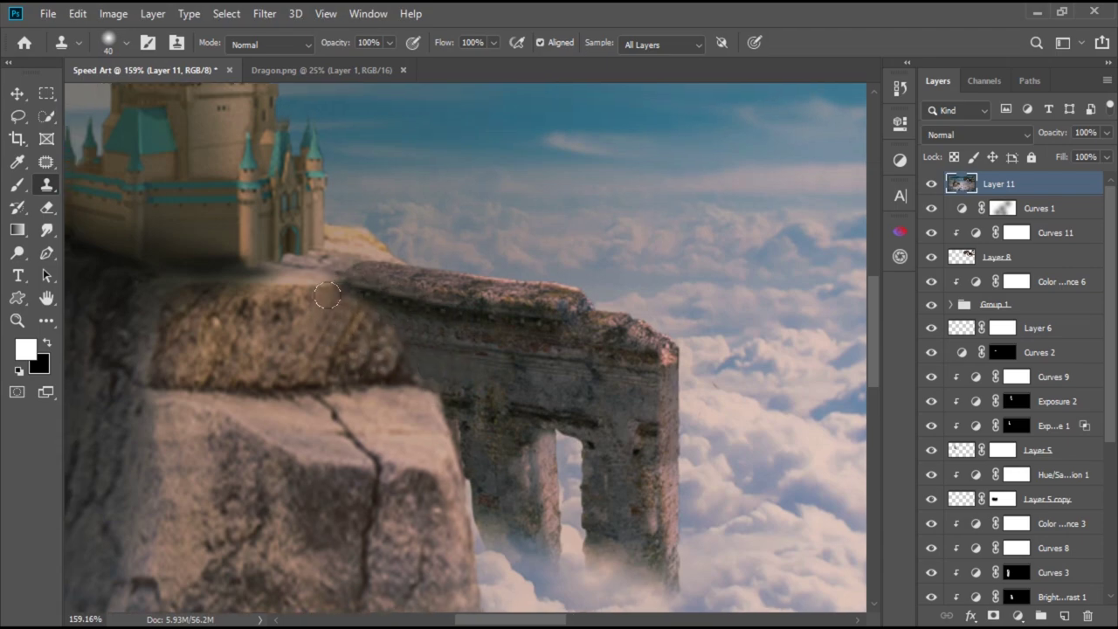
scroll(358, 358, down, 5)
scroll(354, 367, up, 6)
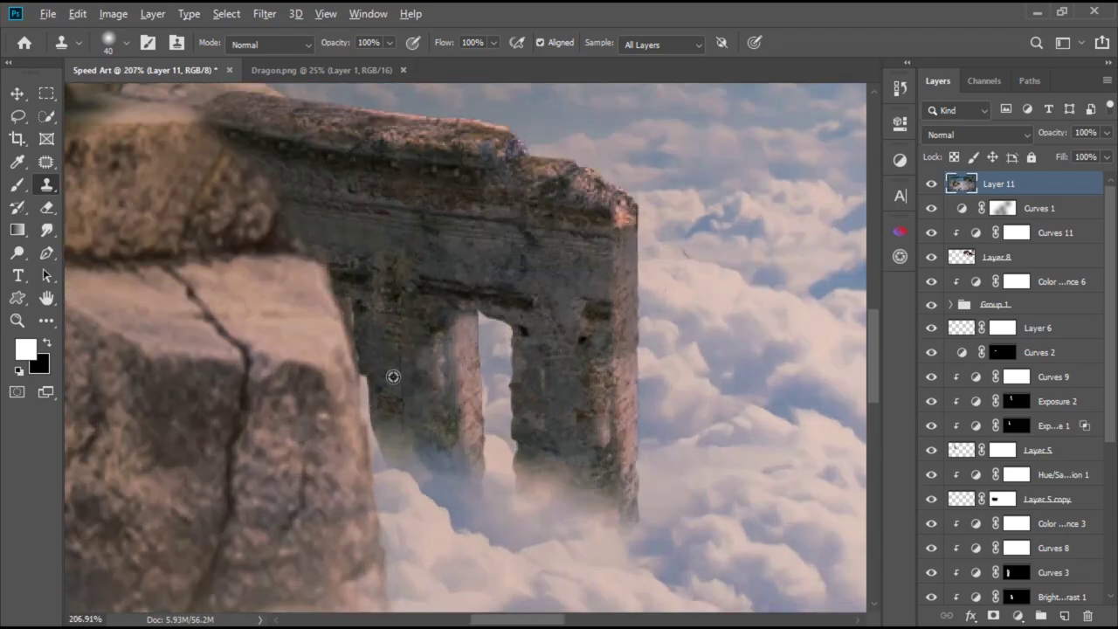
scroll(392, 375, down, 1)
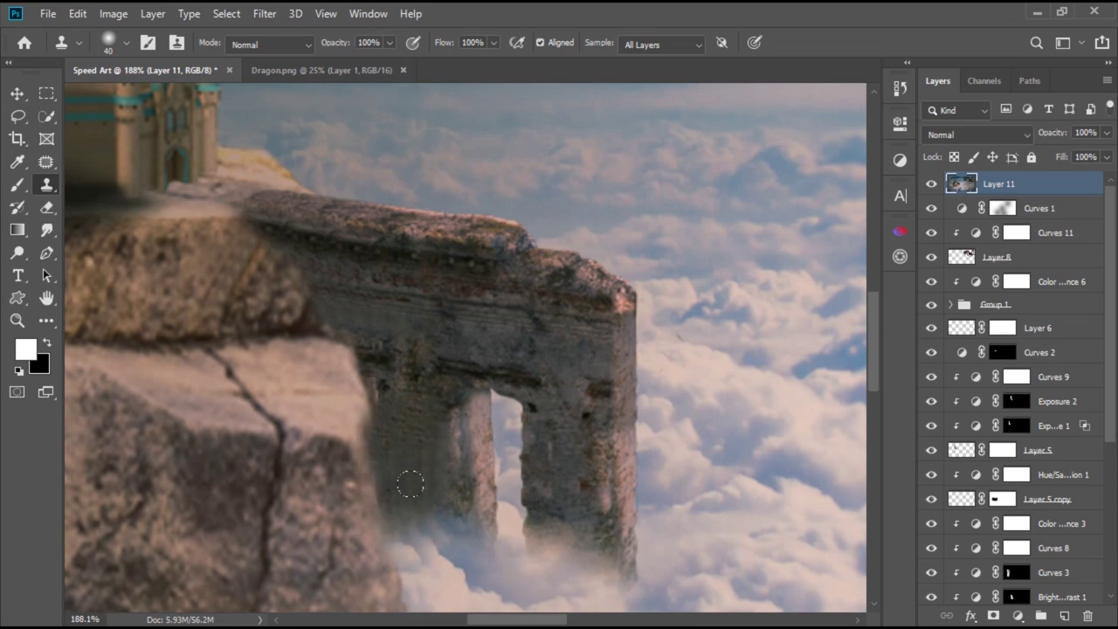
scroll(389, 361, down, 1)
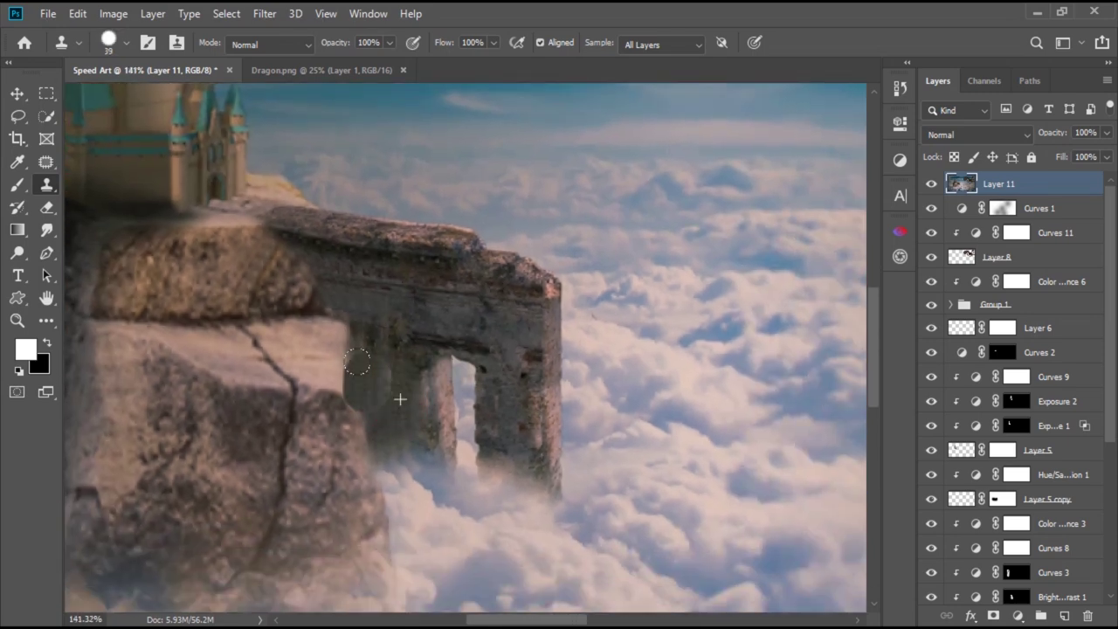
scroll(556, 514, down, 2)
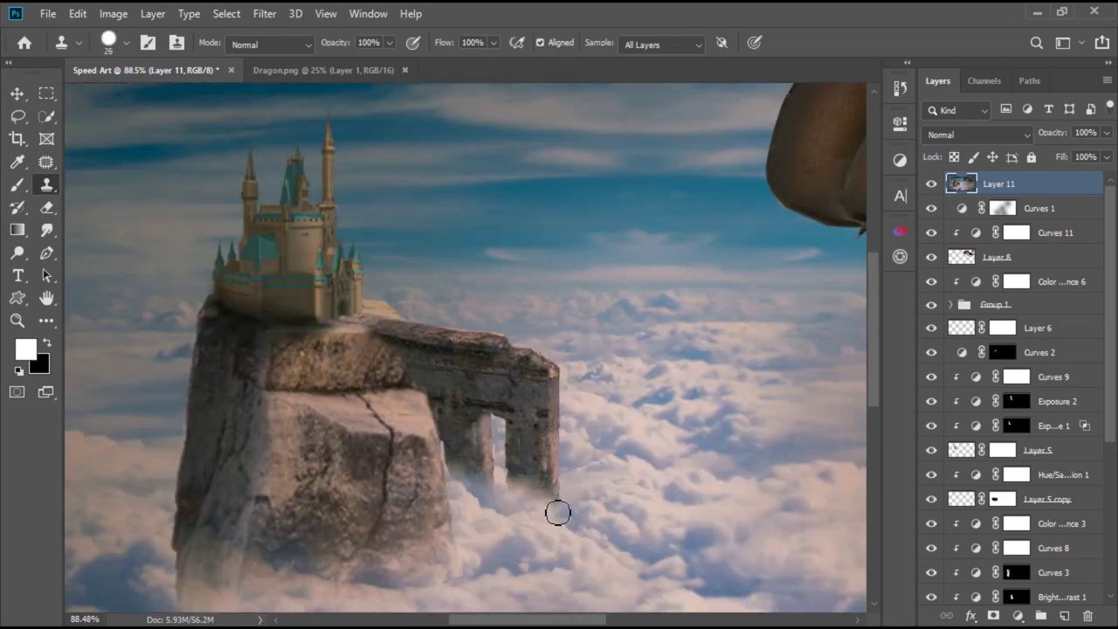
click(901, 88)
scroll(480, 369, up, 5)
drag(463, 275, 345, 249)
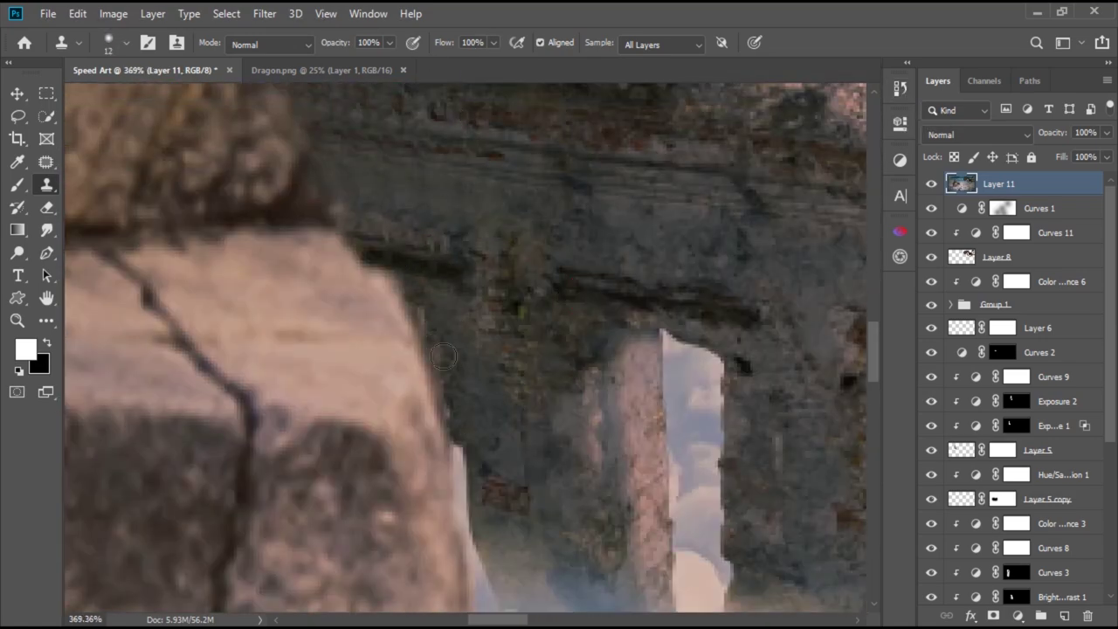
- Clone stone texture over the rock edge by the ruin and up along the pillar
mouse_move(443, 357)
mouse_down()
mouse_move(440, 379)
mouse_move(507, 365)
mouse_up()
scroll(445, 388, down, 3)
key(bracketright)
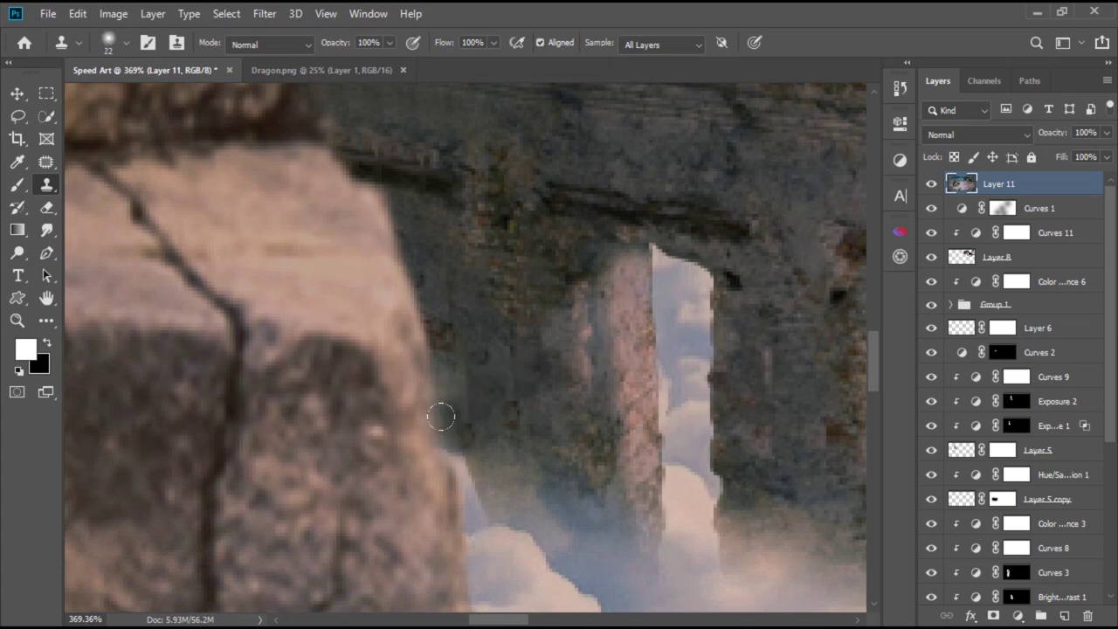
drag(440, 416, 349, 184)
scroll(419, 306, down, 2)
scroll(498, 472, down, 4)
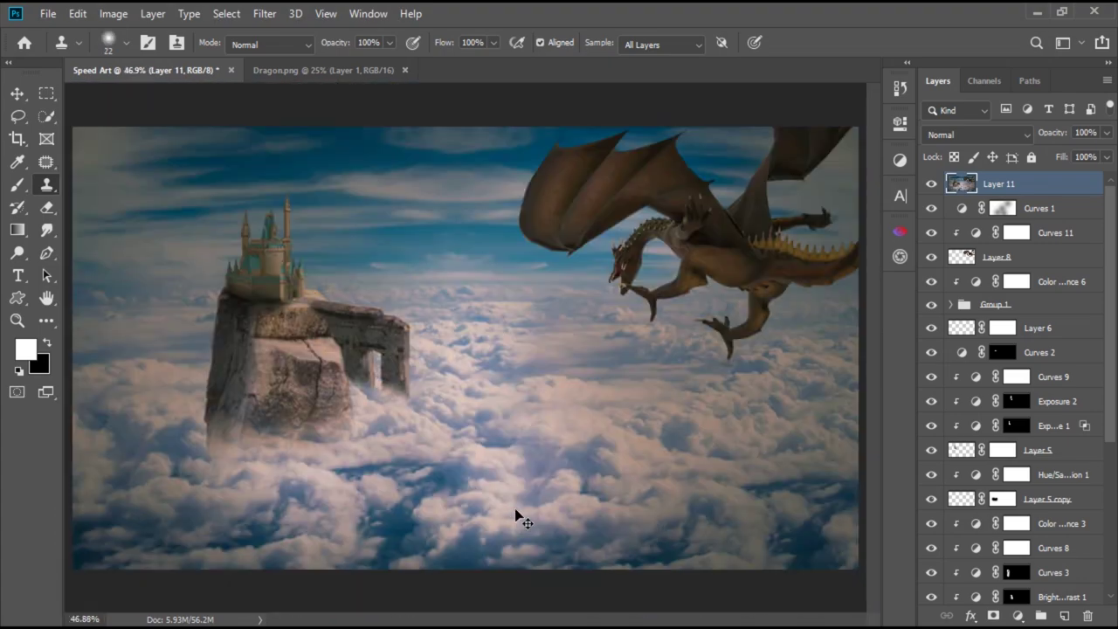
key(v)
key(ctrl+minus)
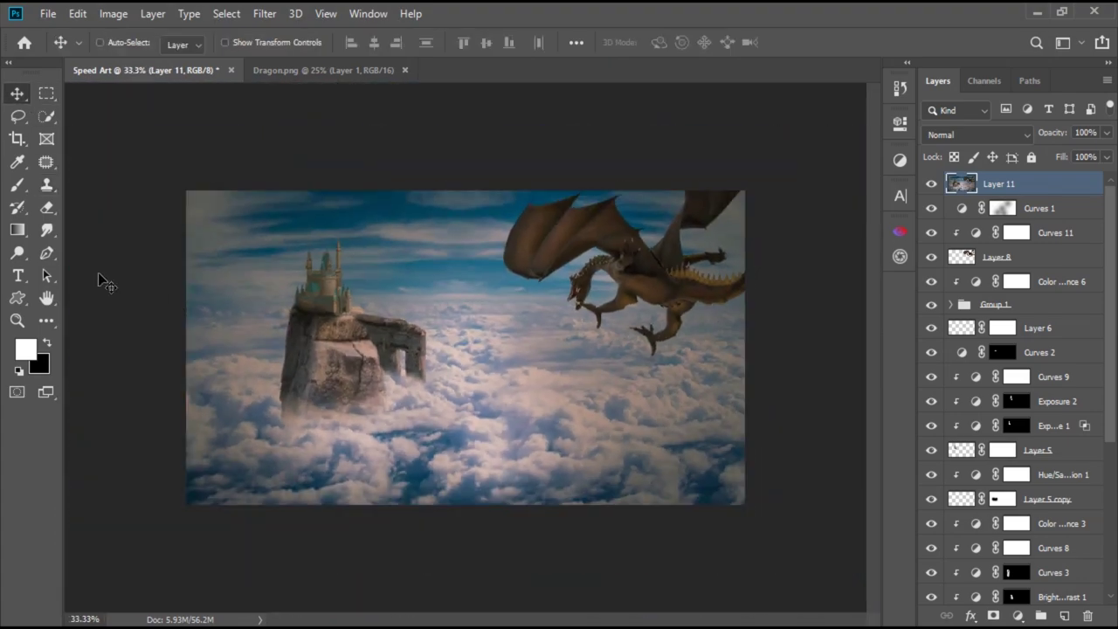